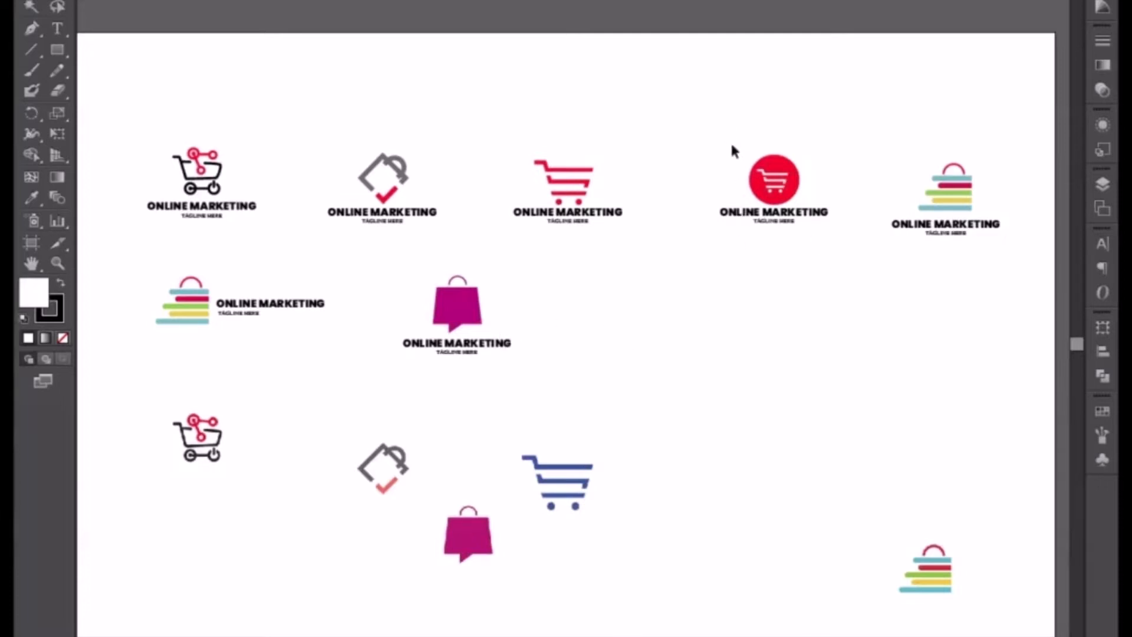
# - Copy the red circular cart logo with its Online Marketing text into the flyer document, placing it above the window flyer
pyautogui.moveTo(724, 128); pyautogui.dragTo(820, 258)
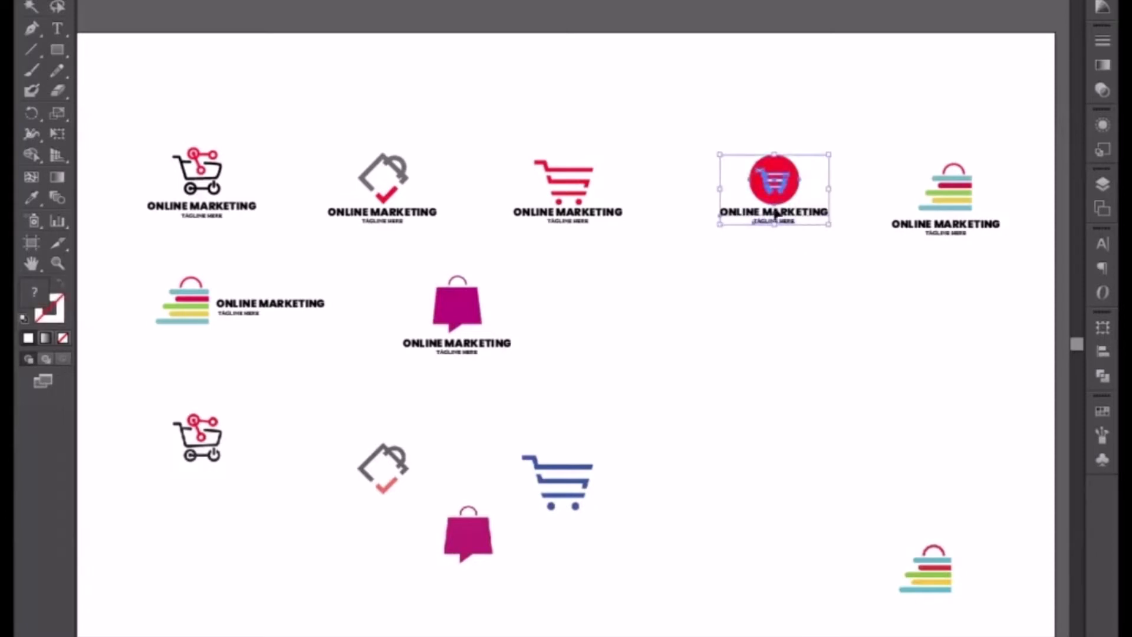
pyautogui.moveTo(774, 198); pyautogui.dragTo(230, 3)
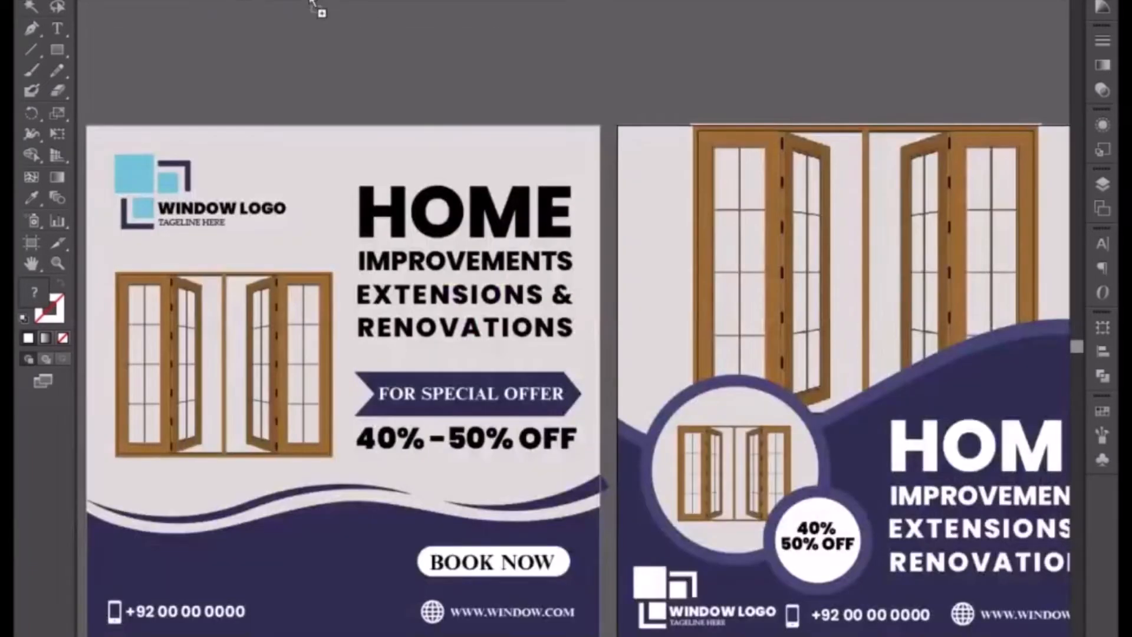
pyautogui.moveTo(494, 197); pyautogui.dragTo(494, 197)
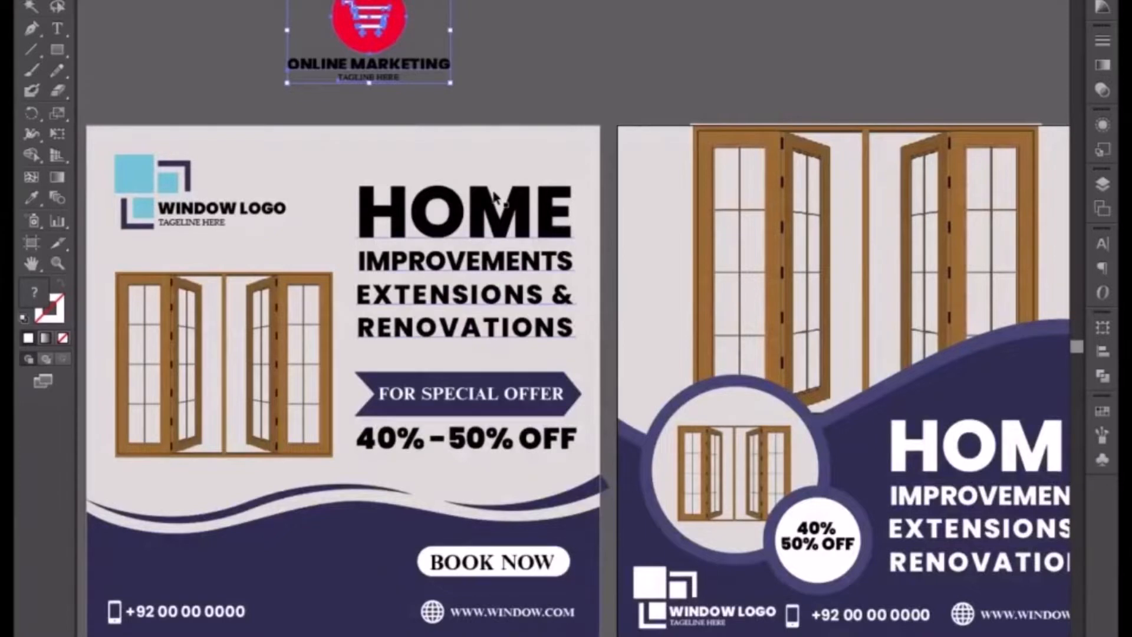
pyautogui.press('a')
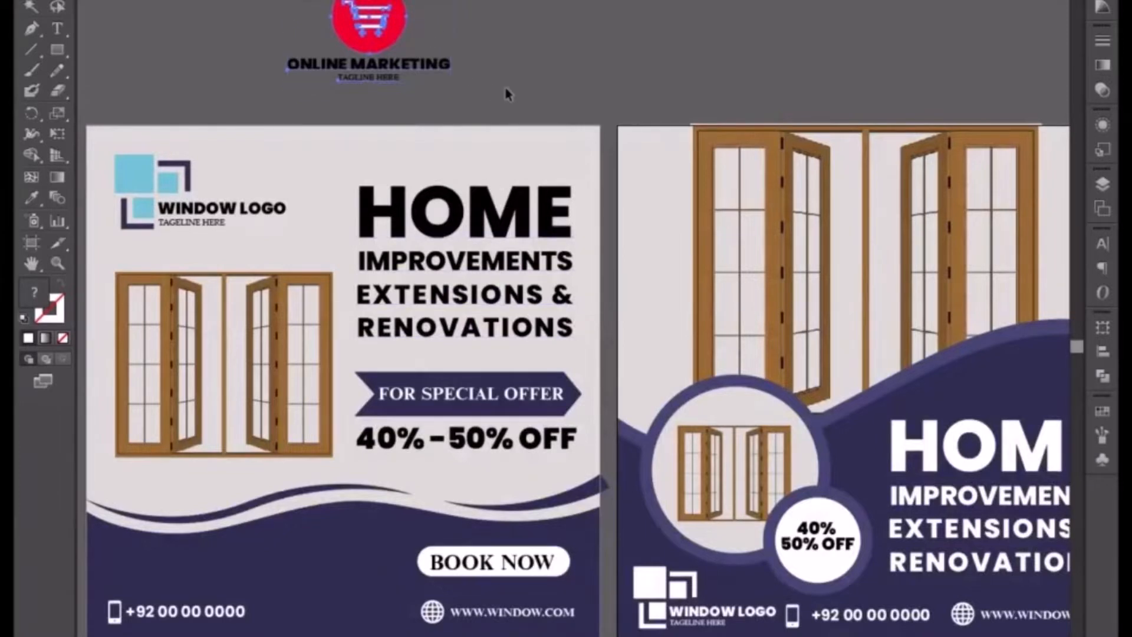
pyautogui.press('v')
pyautogui.click(519, 72)
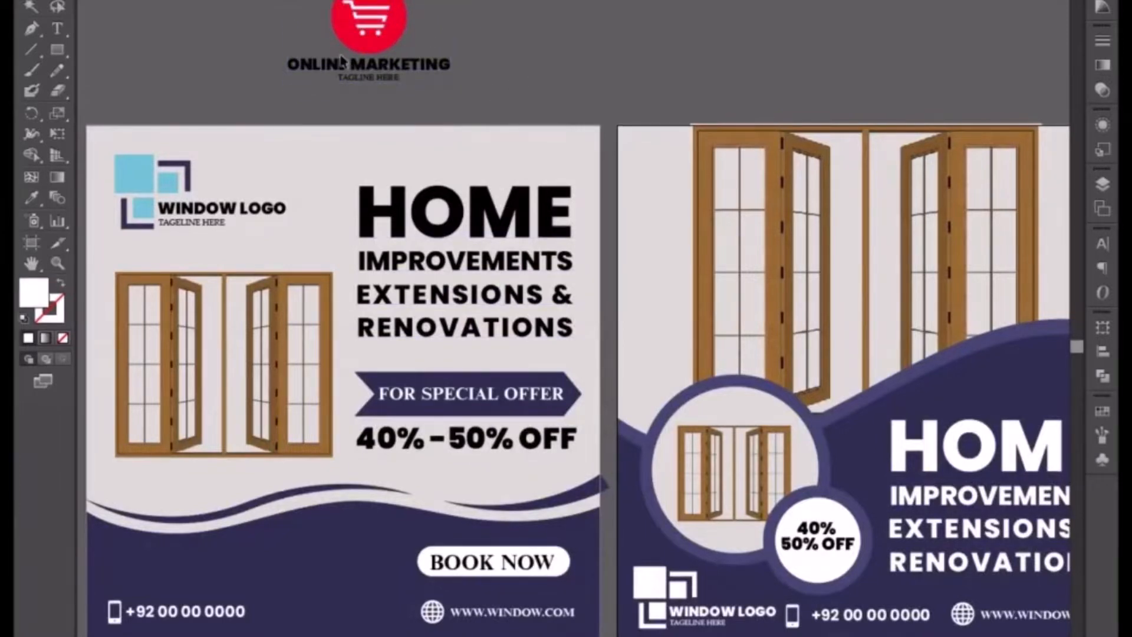
pyautogui.moveTo(293, 123); pyautogui.dragTo(481, 105)
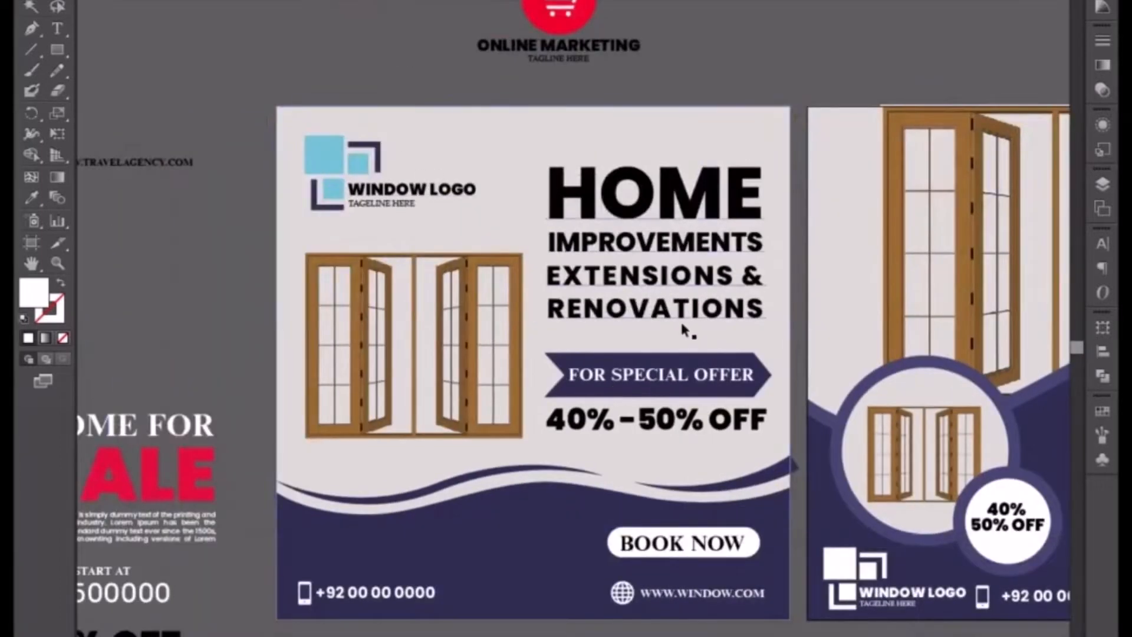
# - Delete the stray travel agency web address text beside the first flyer
pyautogui.hotkey('ctrl', '-')
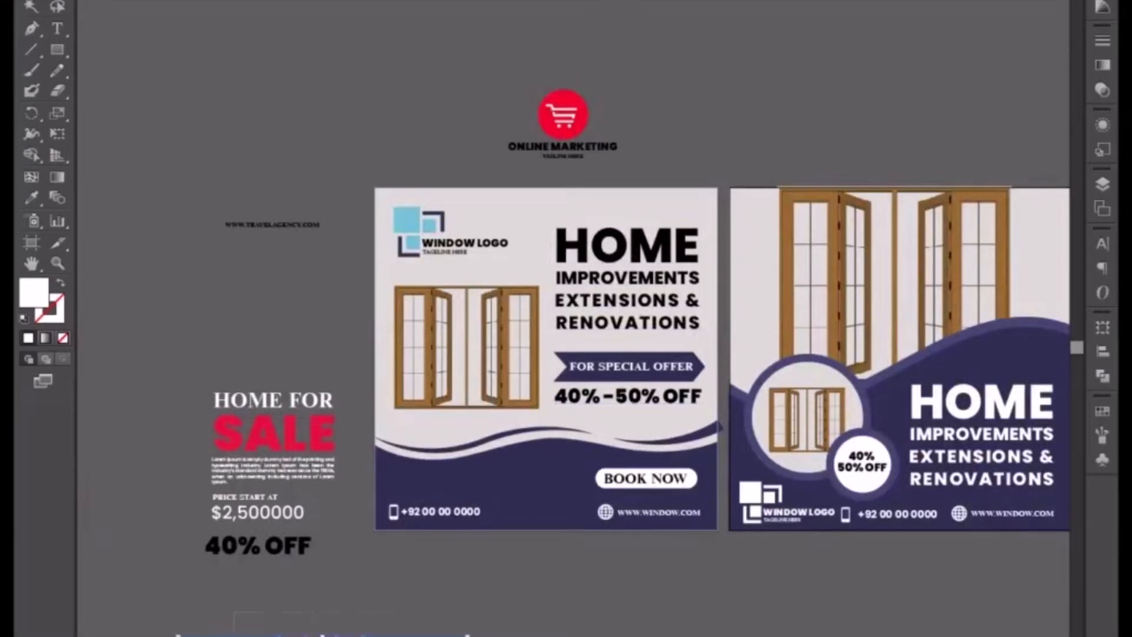
pyautogui.press('x')
pyautogui.press('x')
pyautogui.moveTo(271, 204); pyautogui.dragTo(305, 273)
pyautogui.press('Delete')
# - Delete the window logo and the window picture from the first flyer
pyautogui.click(463, 254)
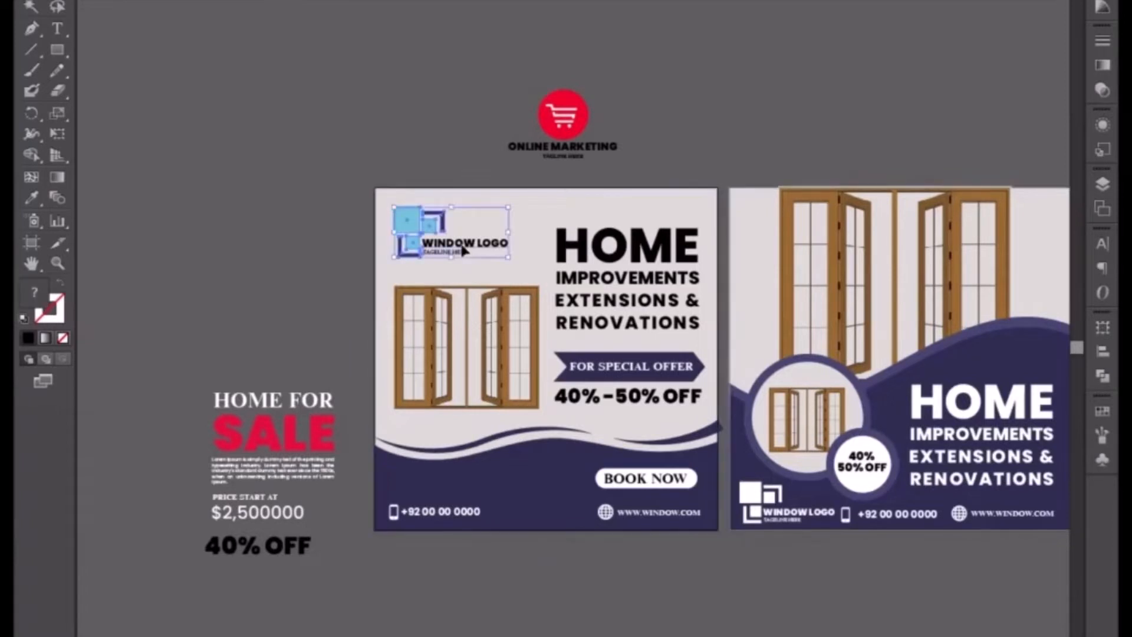
pyautogui.press('Delete')
pyautogui.click(465, 348)
pyautogui.press('Delete')
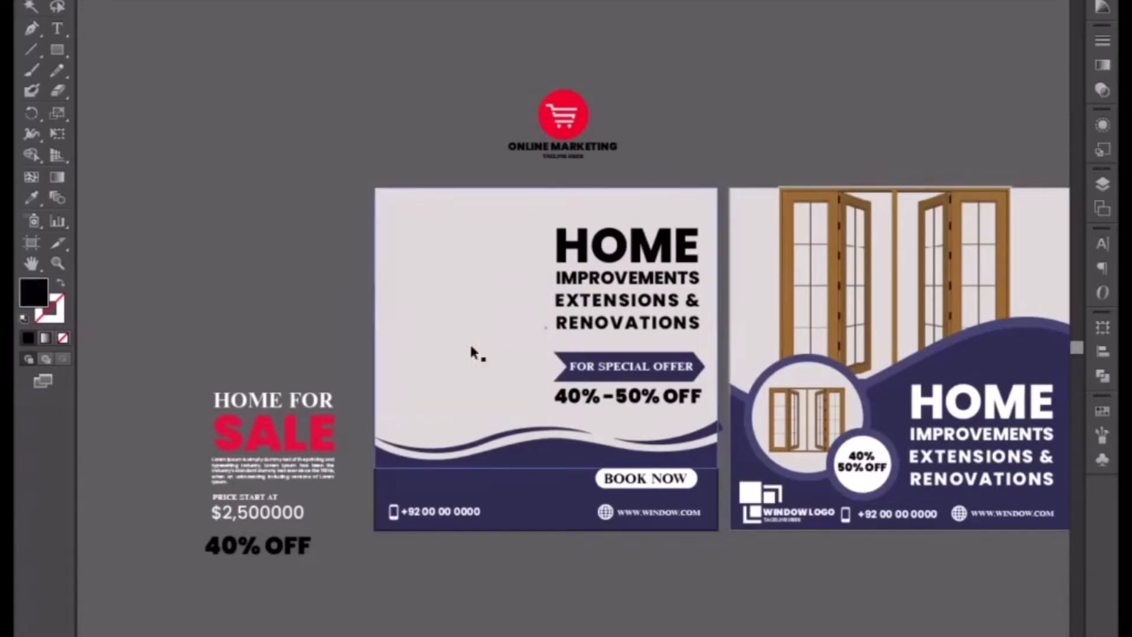
# - Delete the first flyer's headline and offer text along with its grey background and blue wave shapes
pyautogui.click(645, 322)
pyautogui.press('Delete')
pyautogui.click(630, 391)
pyautogui.press('Delete')
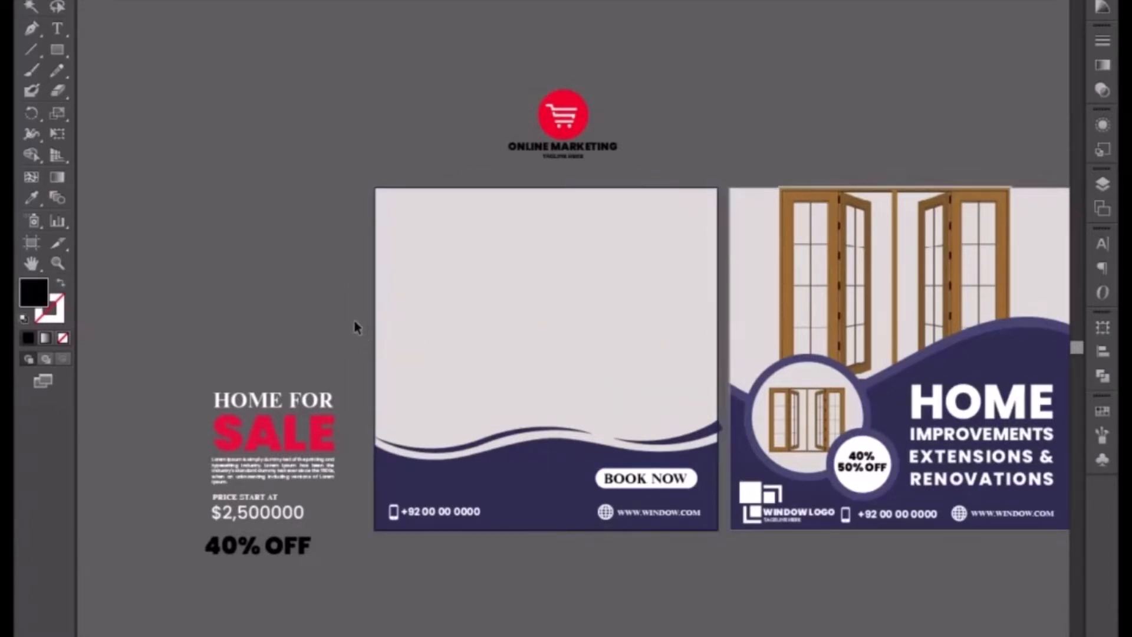
pyautogui.moveTo(353, 317); pyautogui.dragTo(700, 481)
pyautogui.press('Delete')
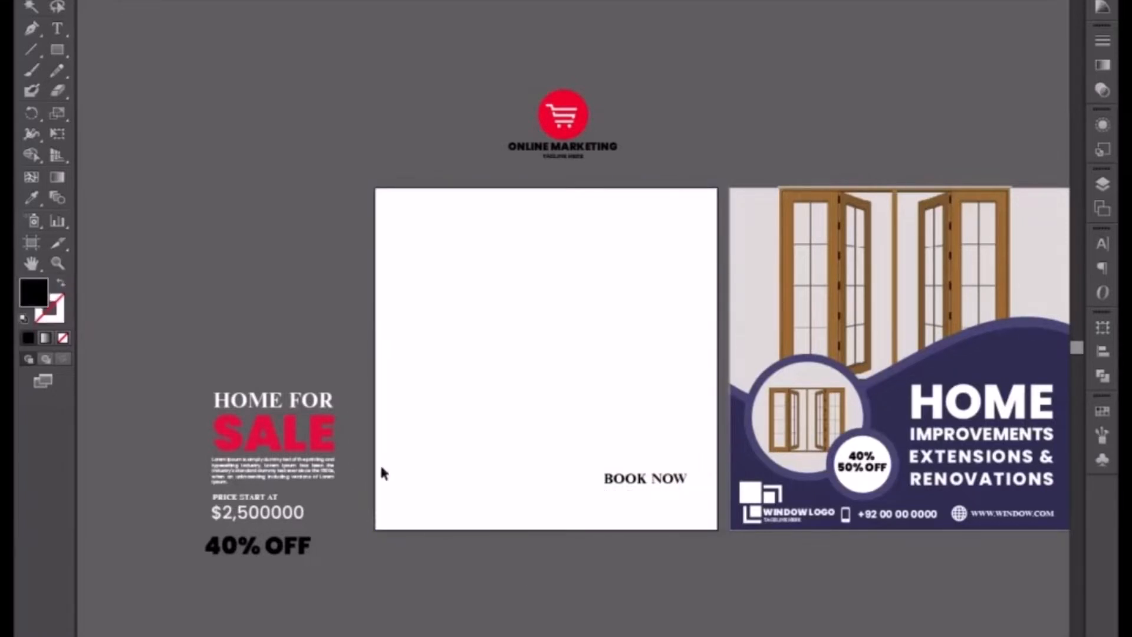
# - Recolor the phone and website contact row at the bottom of the first flyer black
pyautogui.moveTo(380, 466); pyautogui.dragTo(577, 560)
pyautogui.moveTo(568, 494); pyautogui.dragTo(668, 554)
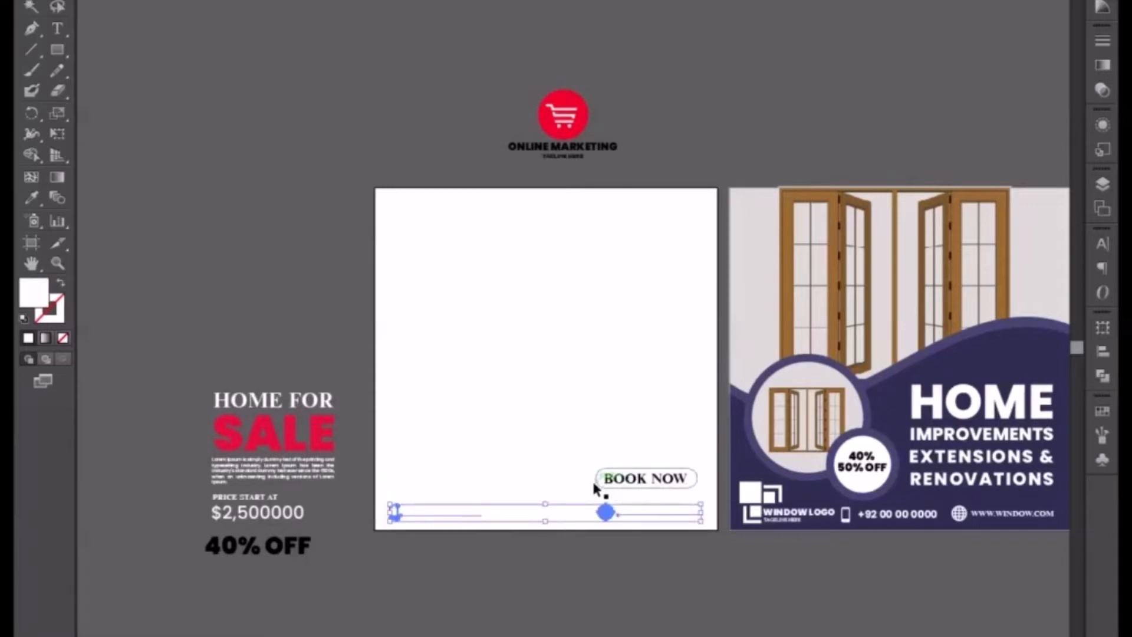
pyautogui.press('F6')
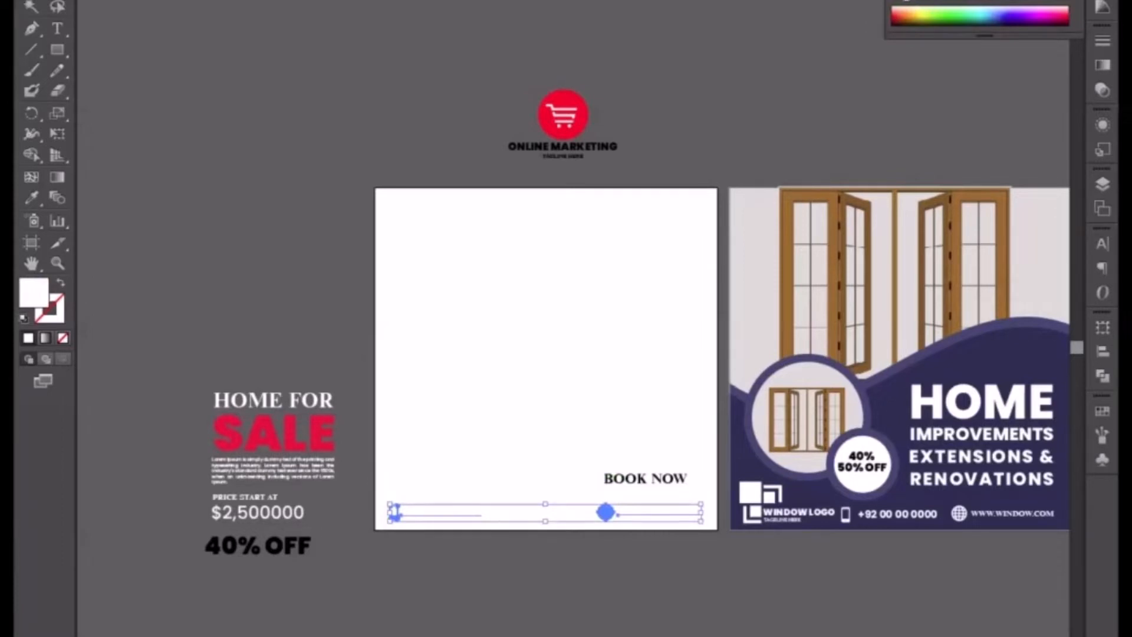
pyautogui.click(906, 2)
pyautogui.click(619, 190)
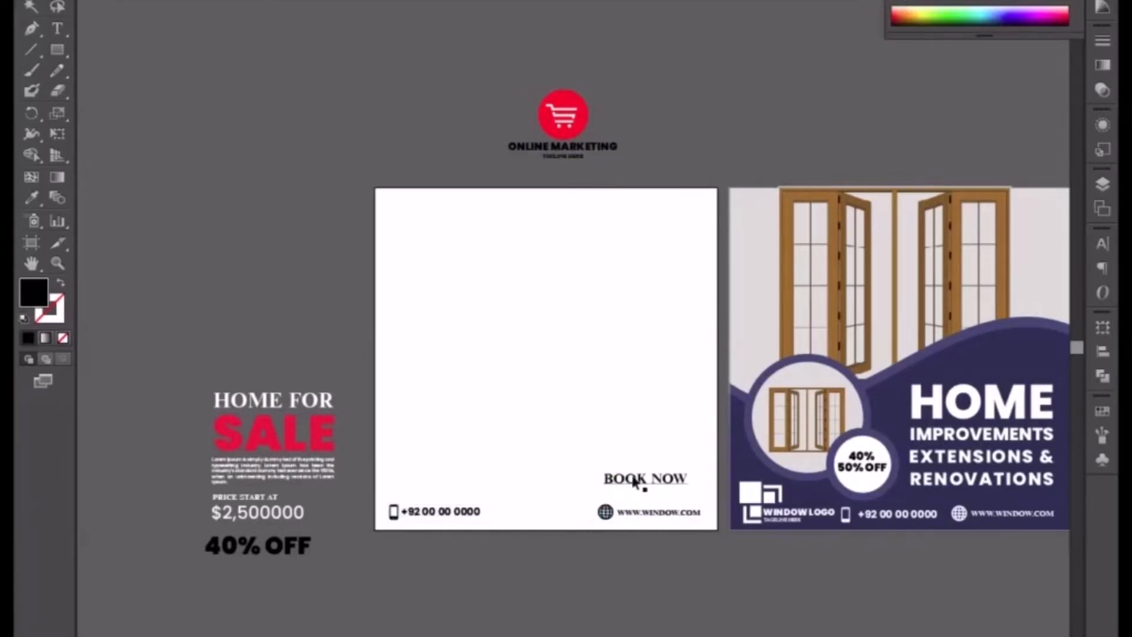
pyautogui.click(602, 485)
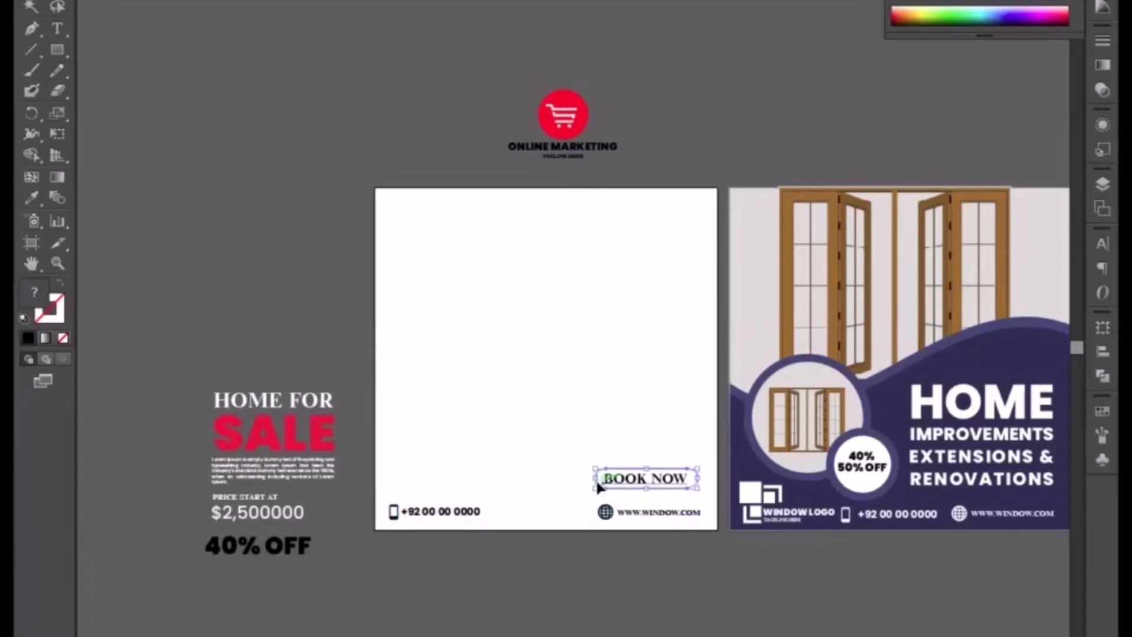
pyautogui.click(553, 469)
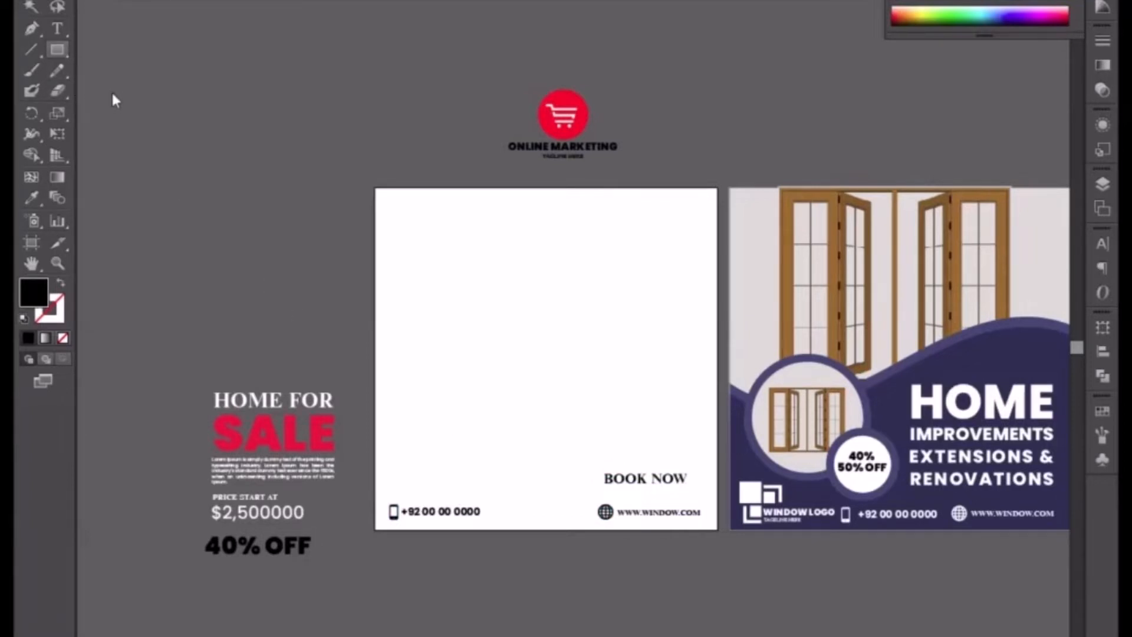
# - Draw a black circle overlapping the top-left corner of the emptied flyer with the Ellipse tool
pyautogui.moveTo(57, 50); pyautogui.dragTo(109, 92)
pyautogui.hotkey('ctrl', '=')
pyautogui.moveTo(242, 136); pyautogui.dragTo(419, 302)
pyautogui.press('v')
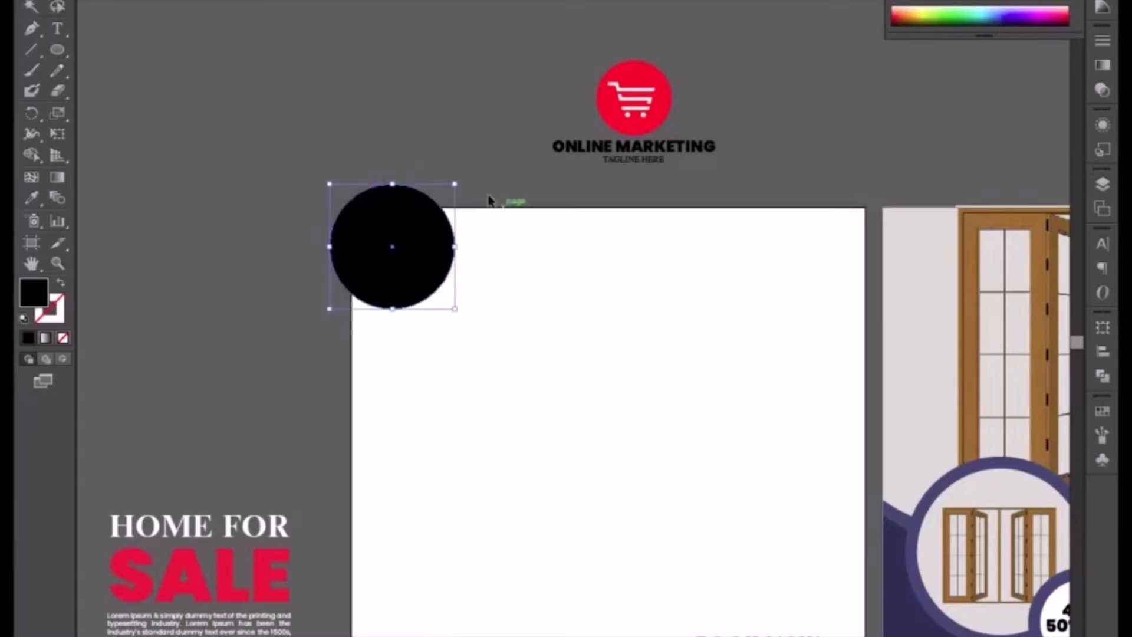
pyautogui.click(506, 230)
# - Turn the circle into an unfilled black ring with a 24 pt stroke
pyautogui.click(357, 269)
pyautogui.click(60, 283)
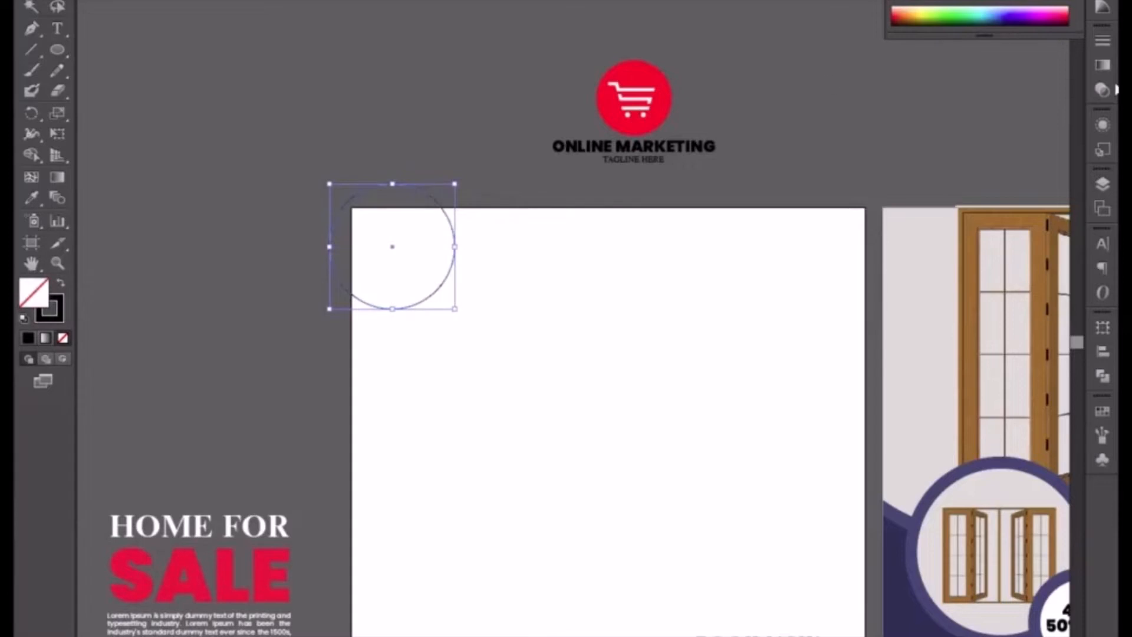
pyautogui.click(1102, 7)
pyautogui.click(1100, 43)
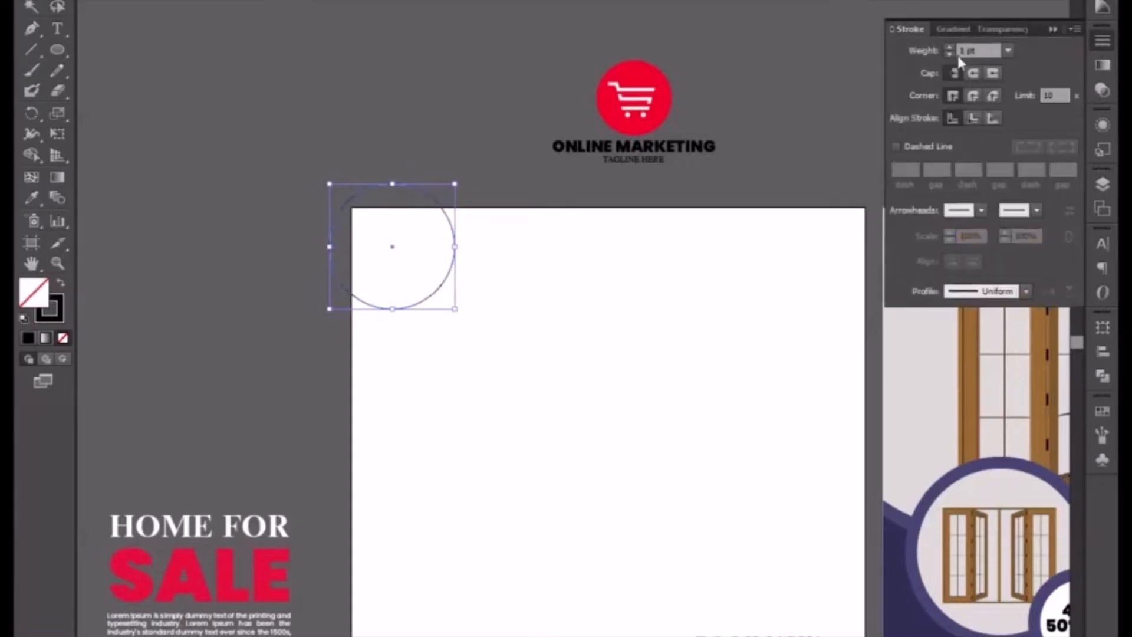
pyautogui.click(961, 52)
pyautogui.press('Up')
pyautogui.press('Up')
pyautogui.press('Up')
pyautogui.press('Up')
pyautogui.press('Up')
pyautogui.press('Up')
pyautogui.press('Up')
pyautogui.press('Up')
pyautogui.press('Up')
pyautogui.press('Up')
pyautogui.press('Up')
pyautogui.press('Up')
pyautogui.press('Up')
pyautogui.press('Up')
pyautogui.press('Up')
pyautogui.press('Up')
pyautogui.press('Up')
pyautogui.press('Up')
pyautogui.press('Up')
pyautogui.press('Up')
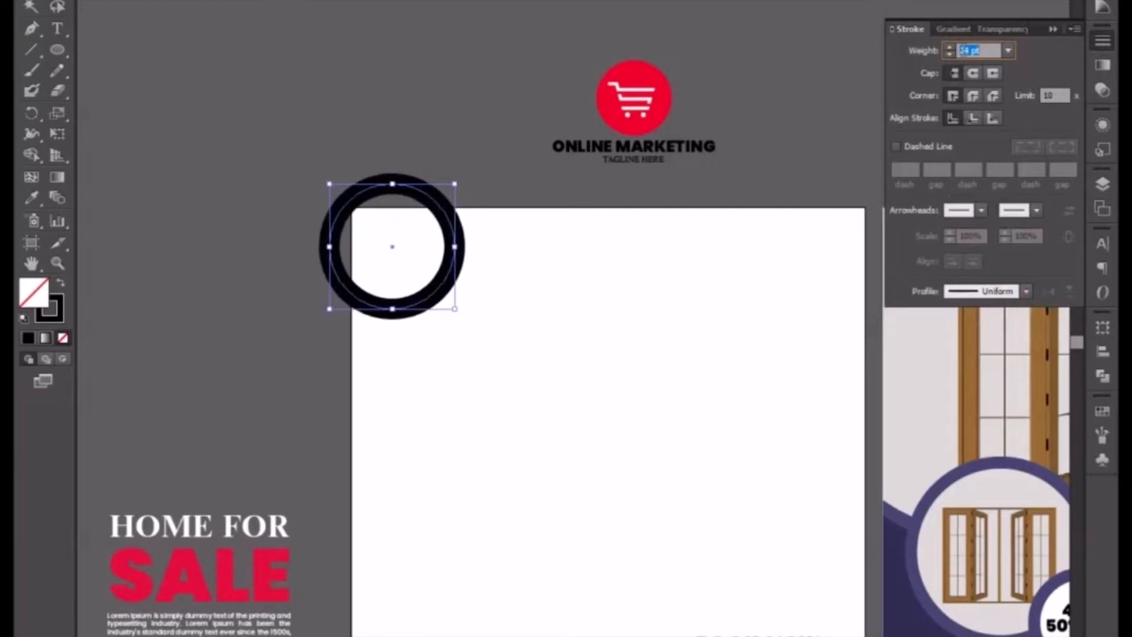
pyautogui.click(410, 392)
# - Move the black ring slightly up and left so it extends further beyond the flyer's corner
pyautogui.click(432, 294)
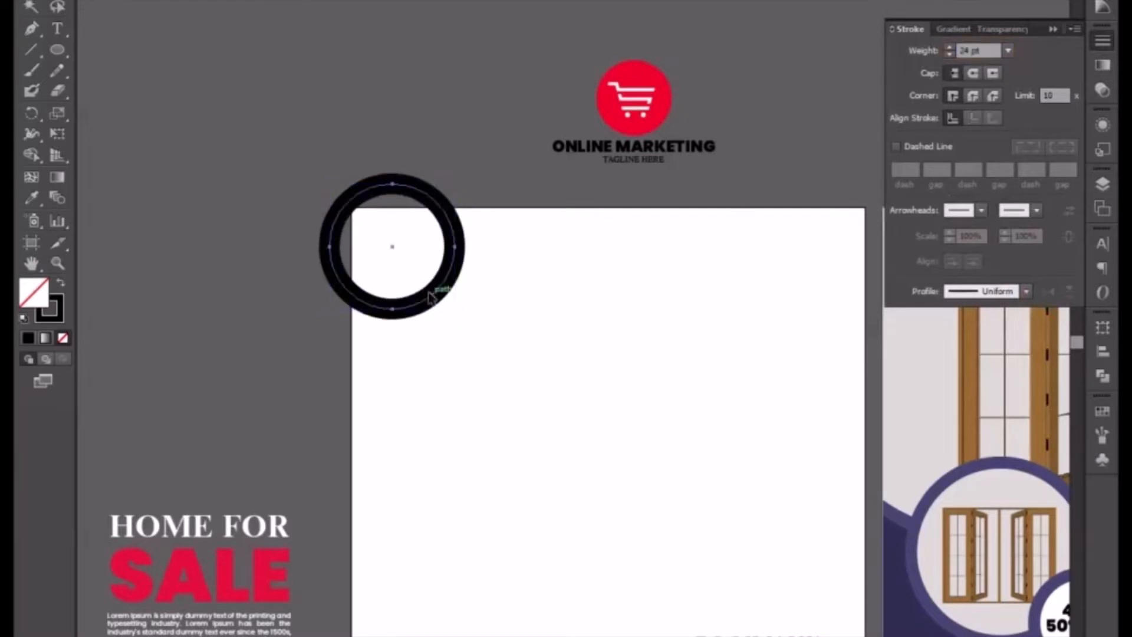
pyautogui.moveTo(436, 301); pyautogui.dragTo(416, 284)
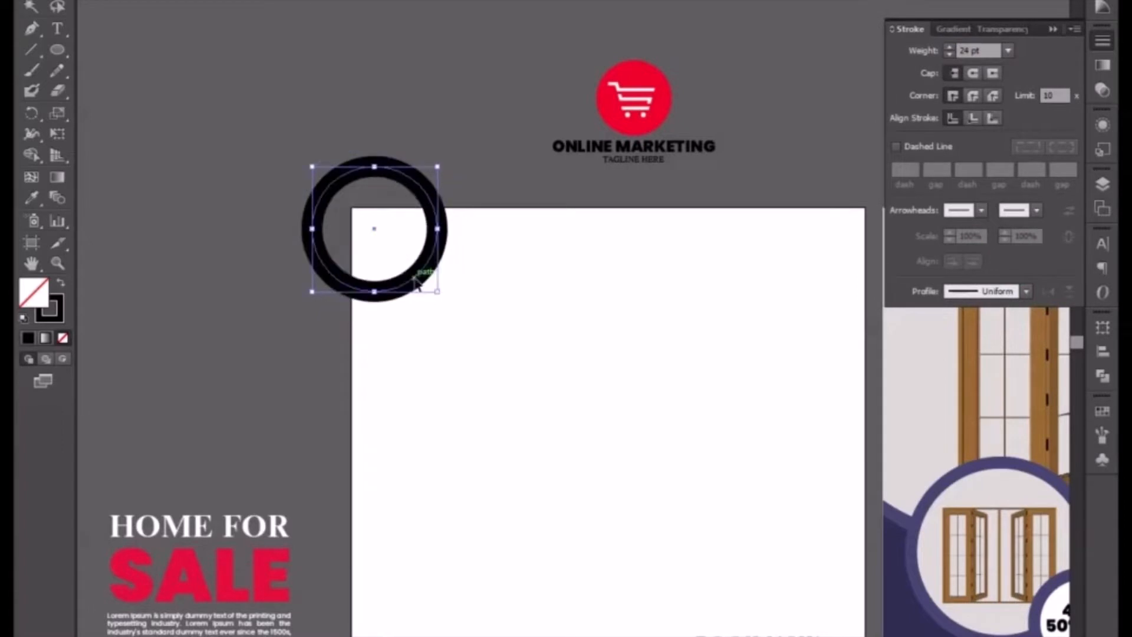
pyautogui.click(503, 174)
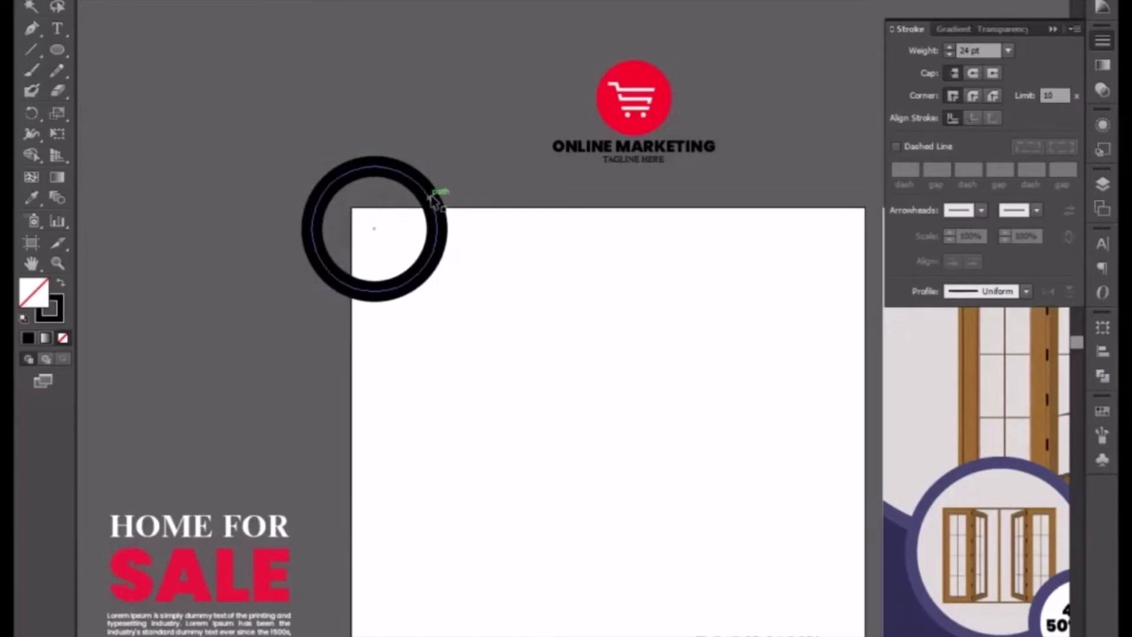
pyautogui.click(57, 50)
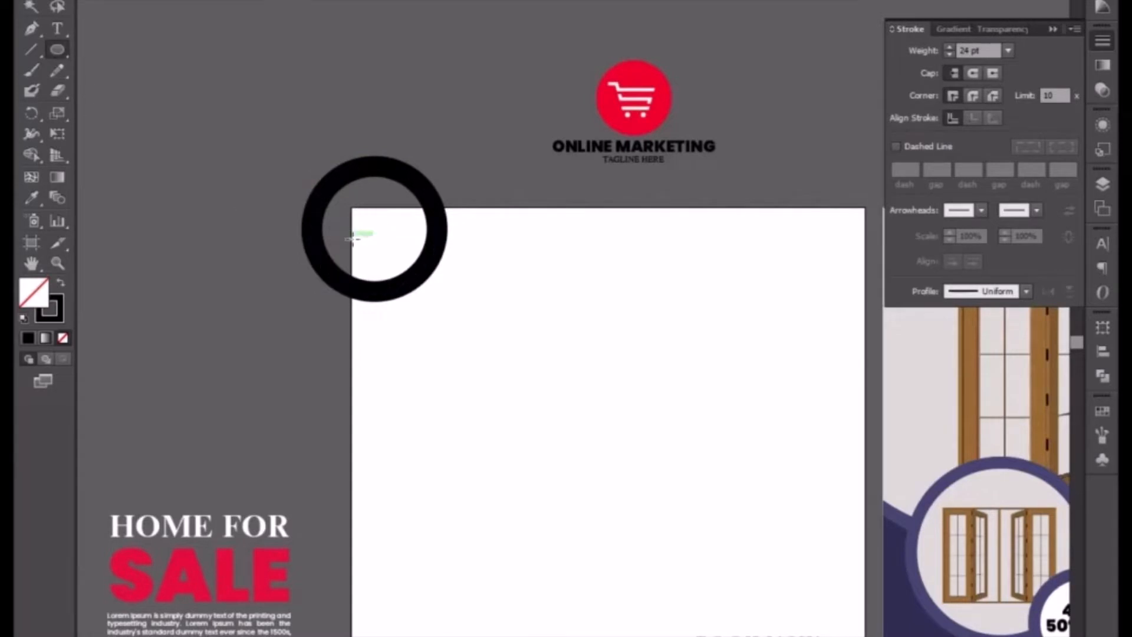
pyautogui.moveTo(352, 208); pyautogui.dragTo(517, 491)
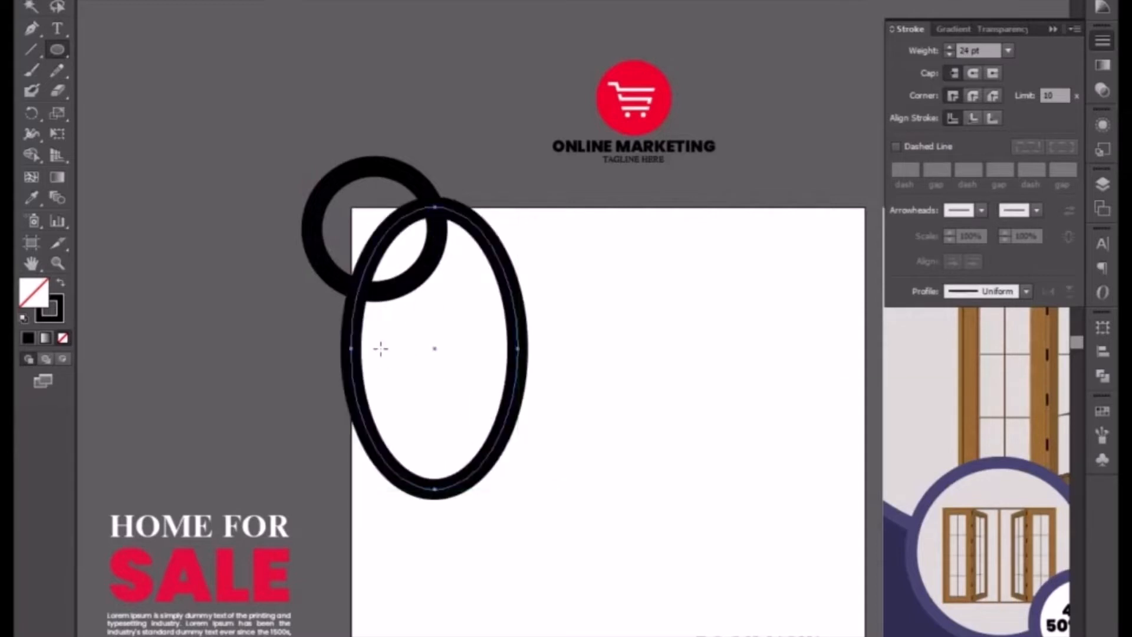
pyautogui.hotkey('ctrl', 'z')
# - Draw a tall rectangle down from the flyer's top-left corner and fill it with the cart logo's sampled red
pyautogui.click(57, 49)
pyautogui.click(116, 55)
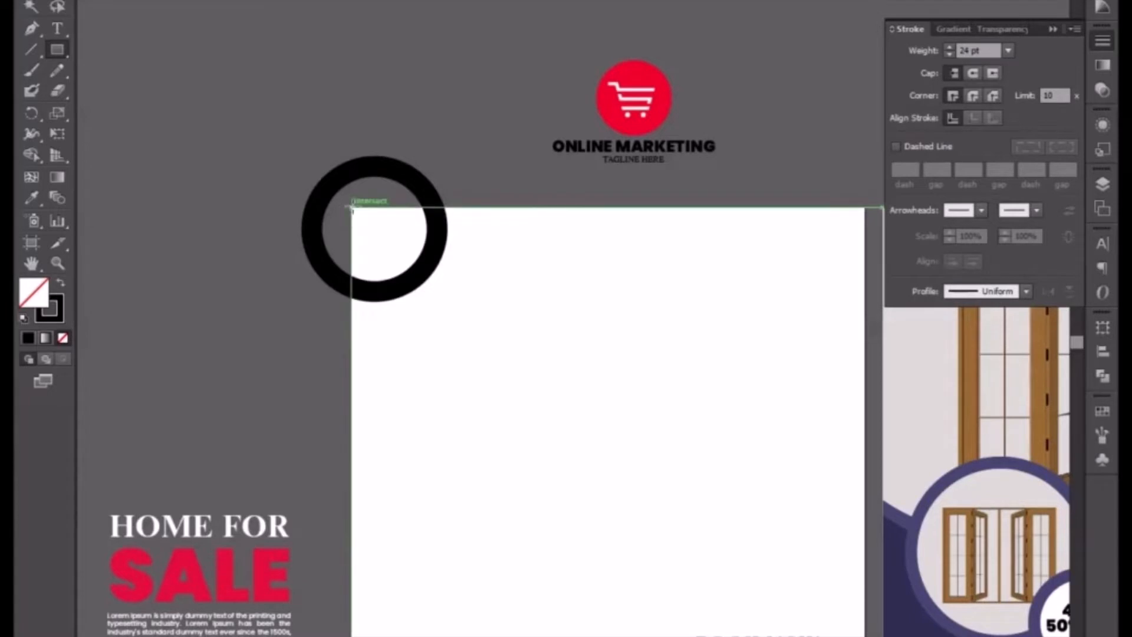
pyautogui.moveTo(352, 207)
pyautogui.mouseDown()
pyautogui.moveTo(523, 614)
pyautogui.moveTo(550, 636)
pyautogui.mouseUp()
pyautogui.click(61, 285)
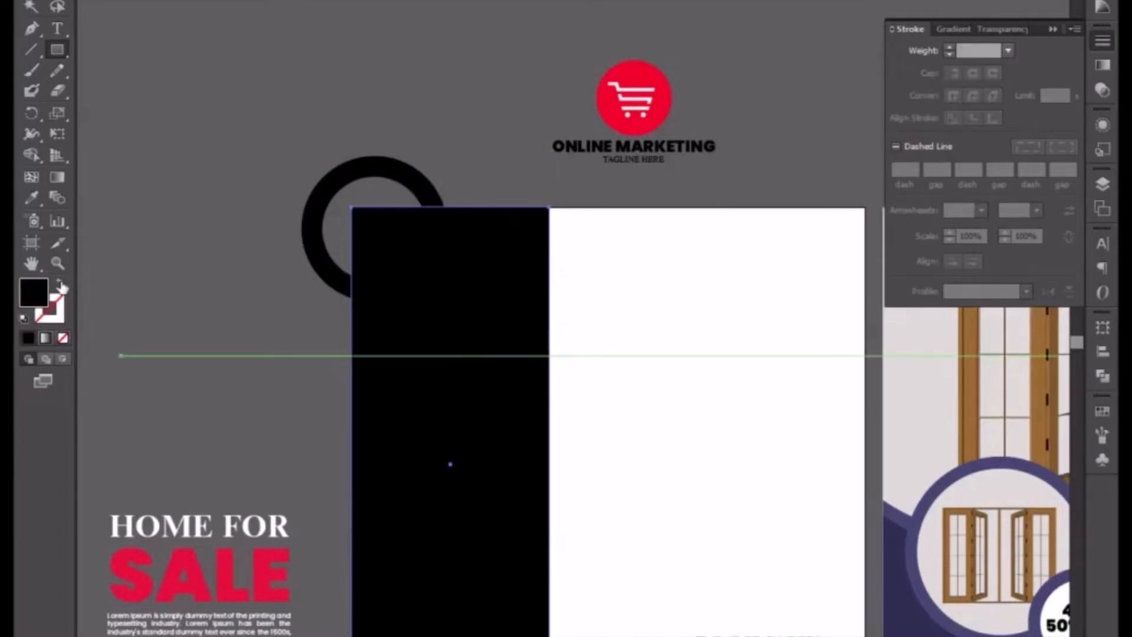
pyautogui.click(30, 196)
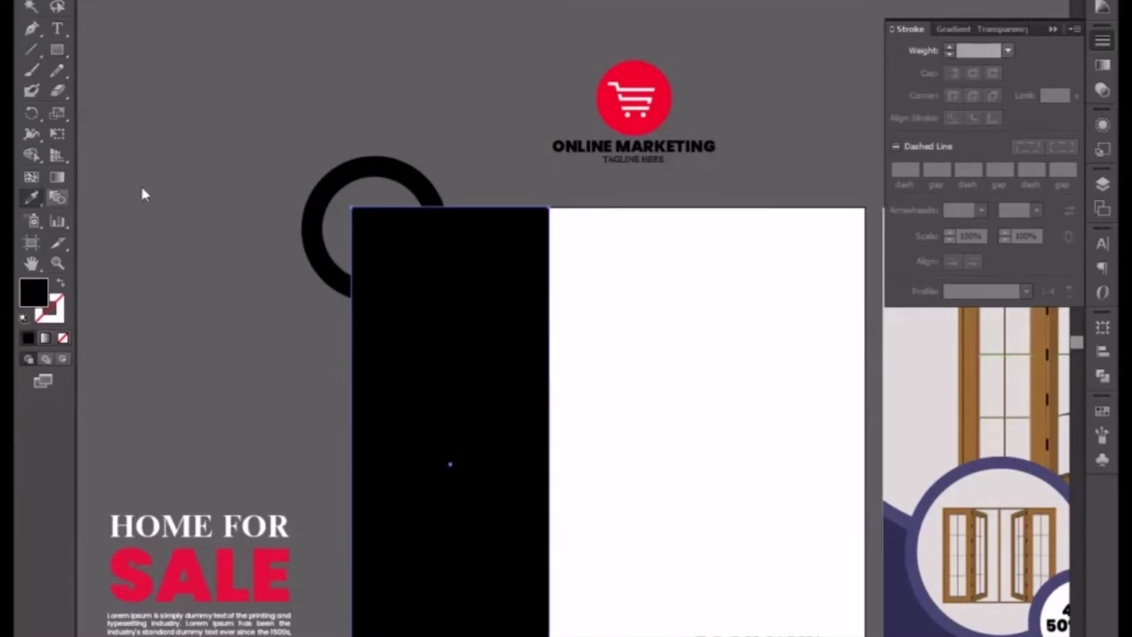
pyautogui.click(609, 96)
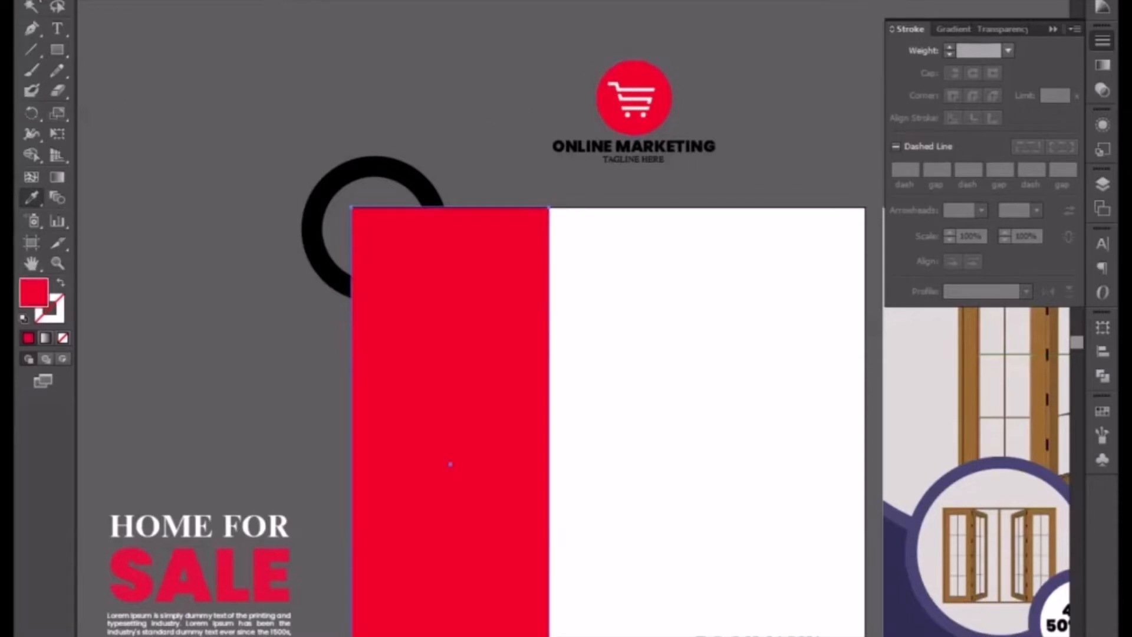
# - Arrange the red rectangle behind the black ring
pyautogui.press('v')
pyautogui.rightClick(458, 248)
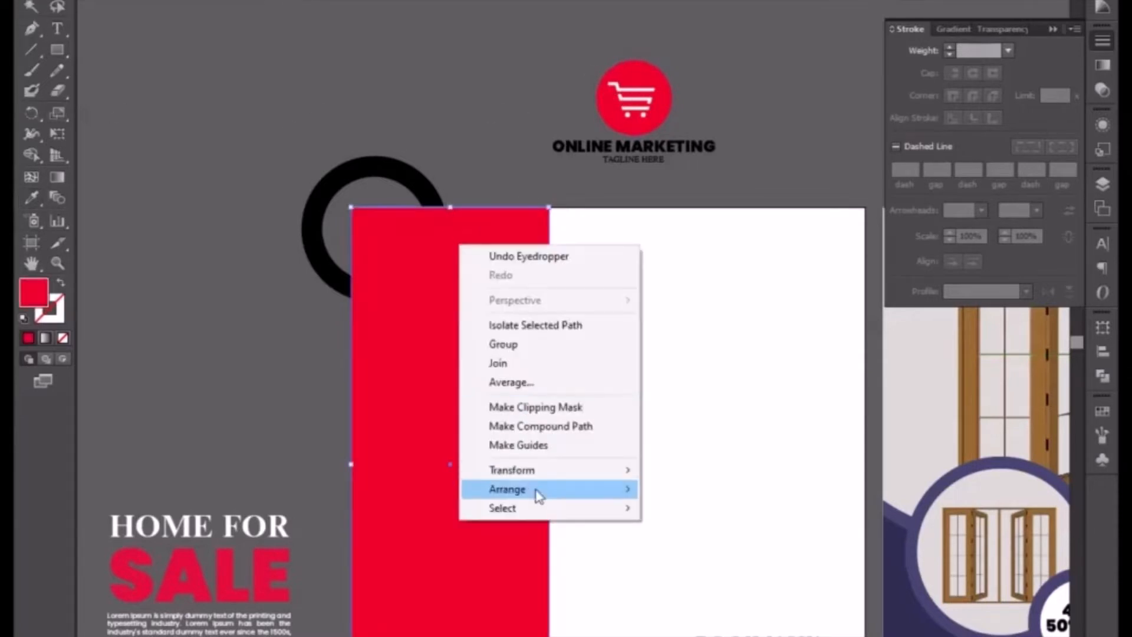
pyautogui.moveTo(543, 498)
pyautogui.click(570, 547)
pyautogui.click(659, 515)
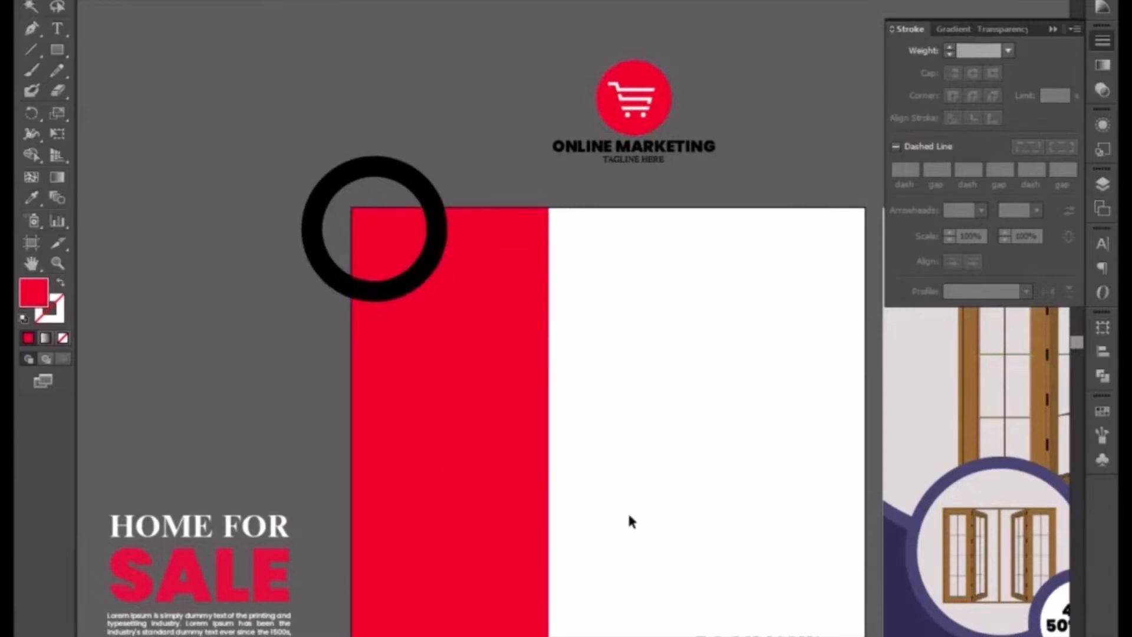
pyautogui.click(541, 526)
pyautogui.click(270, 420)
# - Draw a second rectangle overlapping the red panel's right edge and fill it with black sampled from the logo text
pyautogui.click(57, 50)
pyautogui.moveTo(450, 401); pyautogui.dragTo(595, 626)
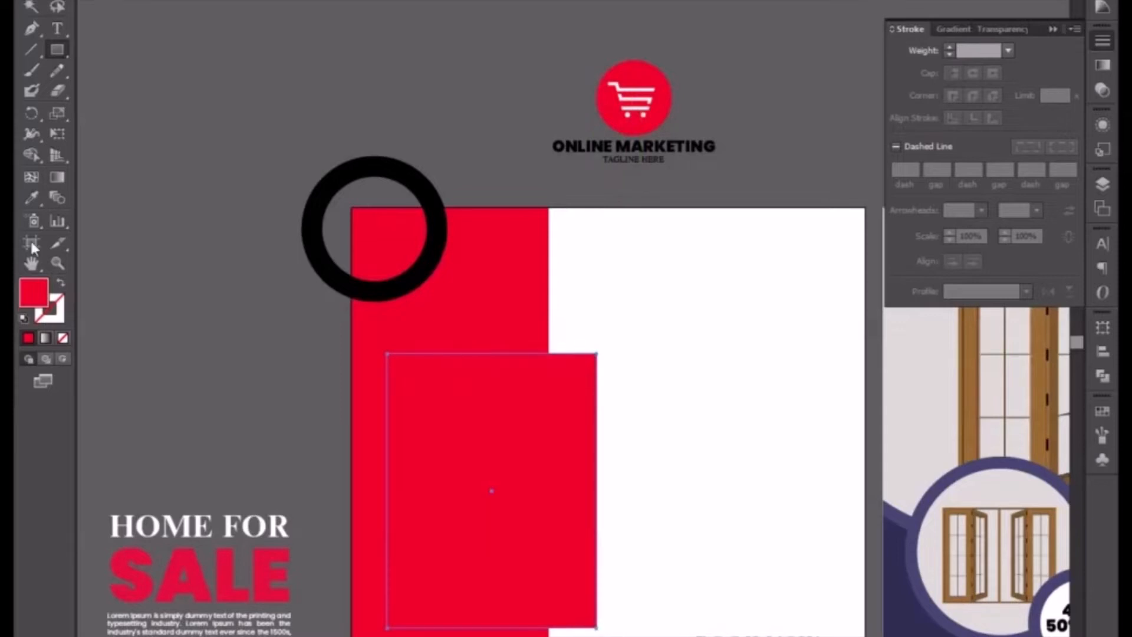
pyautogui.click(34, 197)
pyautogui.click(581, 147)
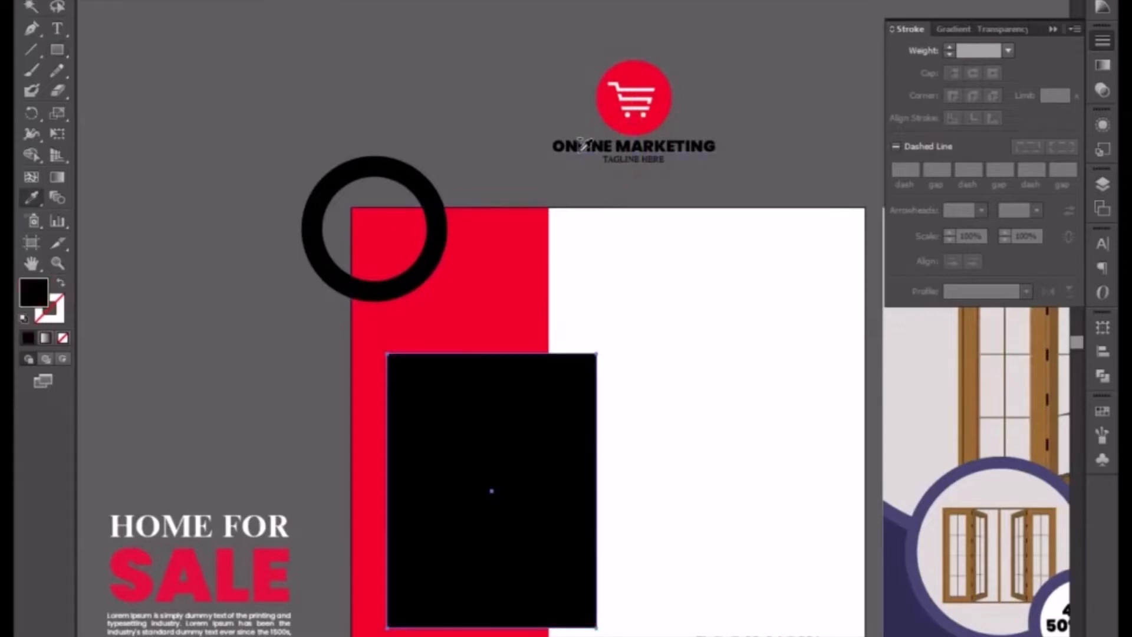
pyautogui.click(31, 6)
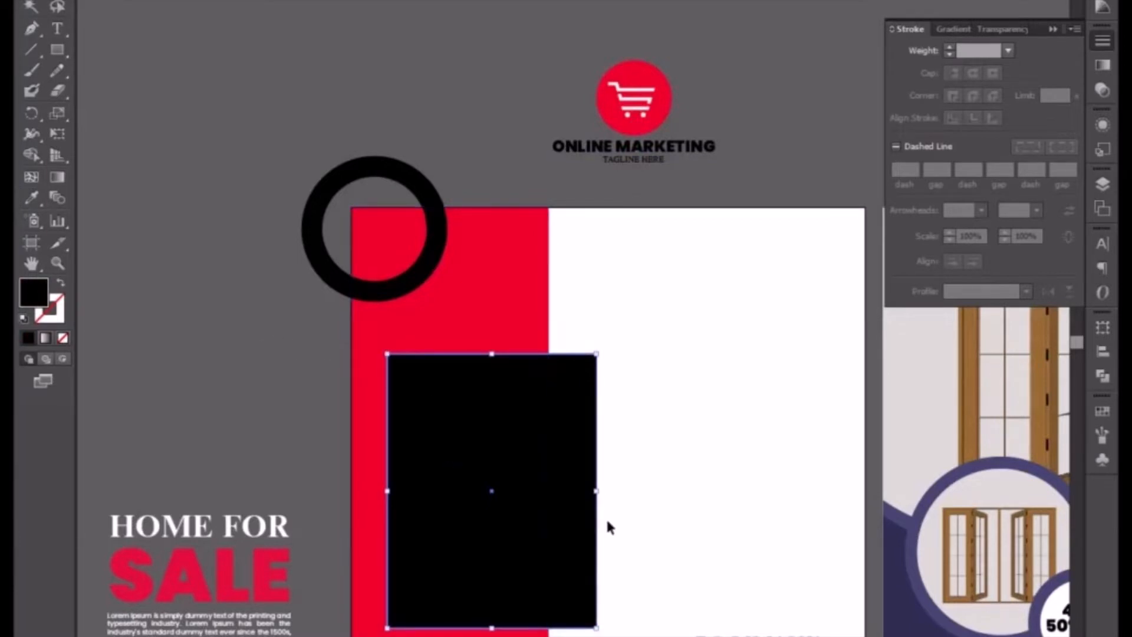
pyautogui.press('a')
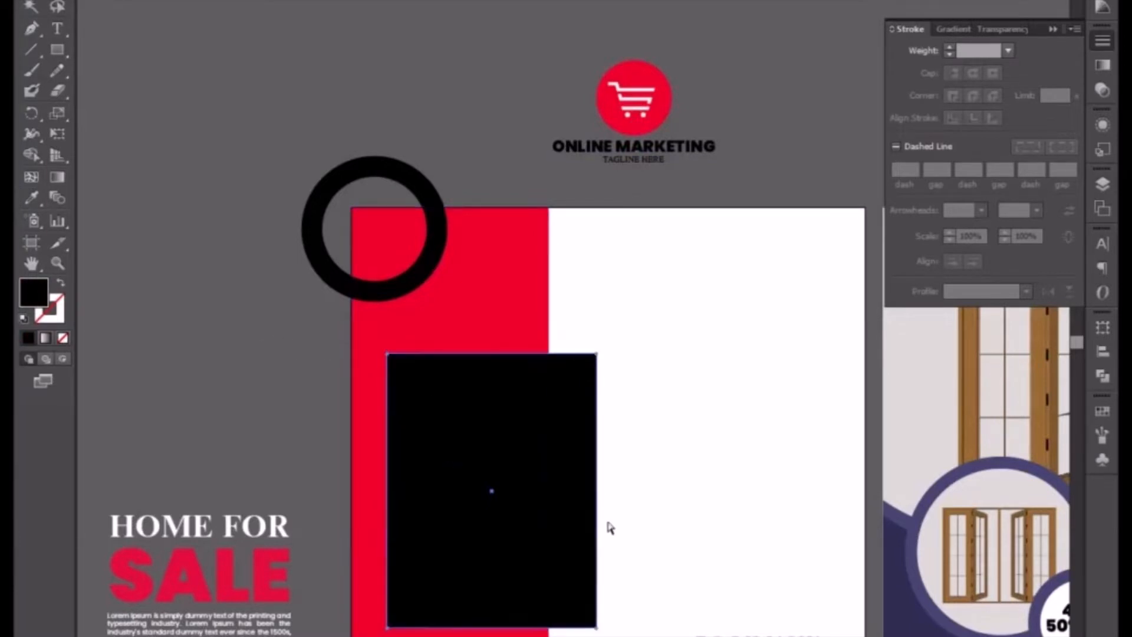
# - Make a slightly larger centred copy of the black rectangle and turn it into an unfilled black frame with a 5 pt stroke
pyautogui.press('v')
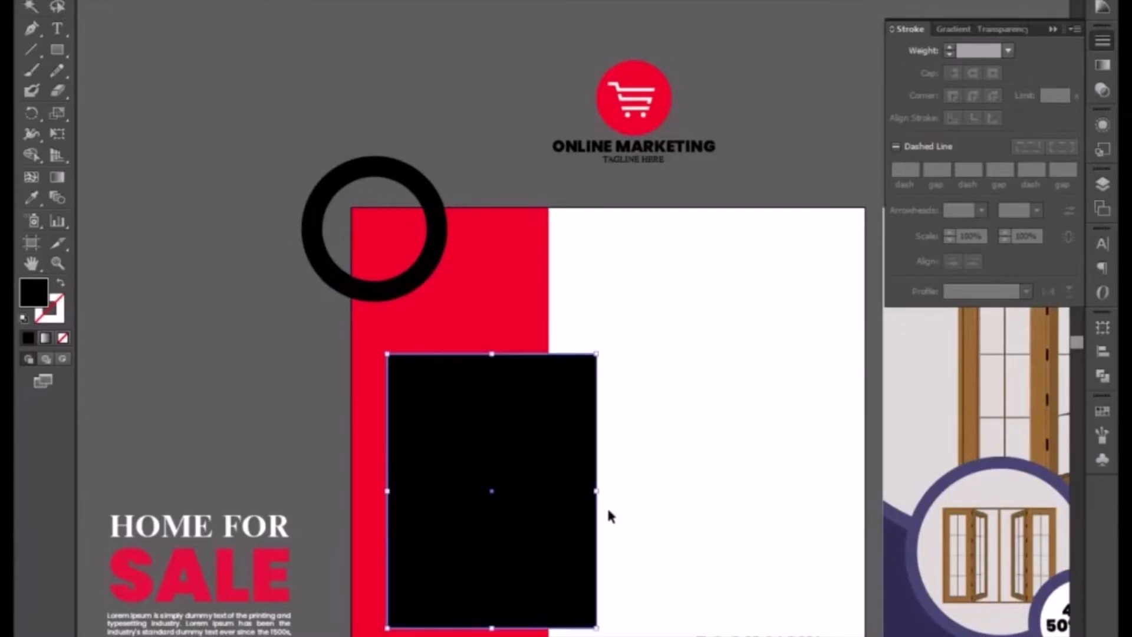
pyautogui.moveTo(597, 354); pyautogui.dragTo(613, 336)
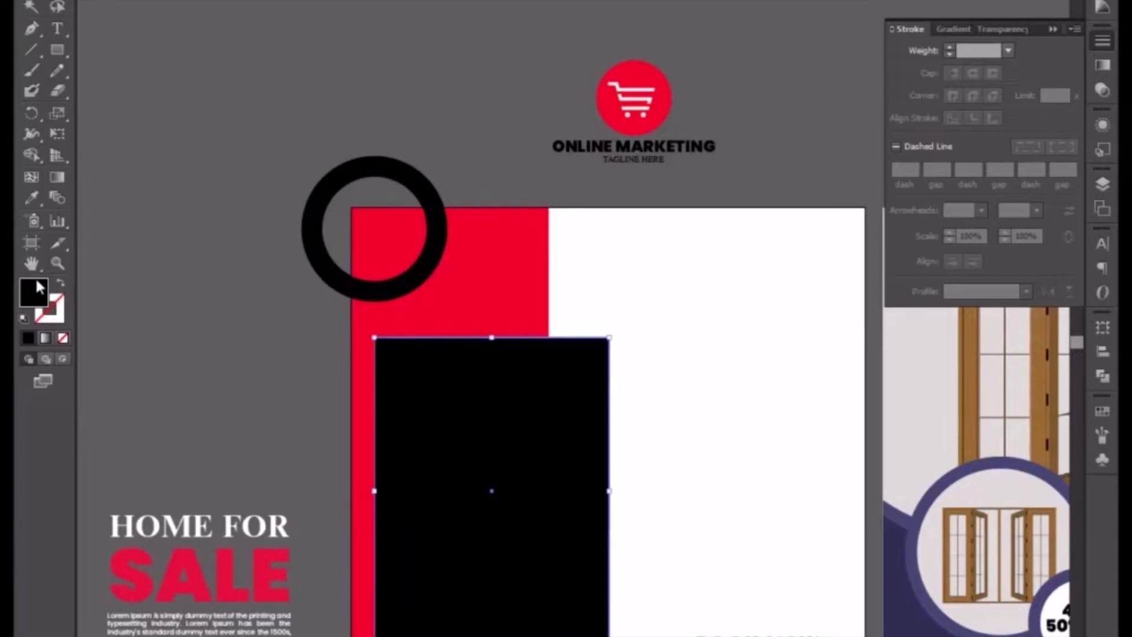
pyautogui.click(61, 283)
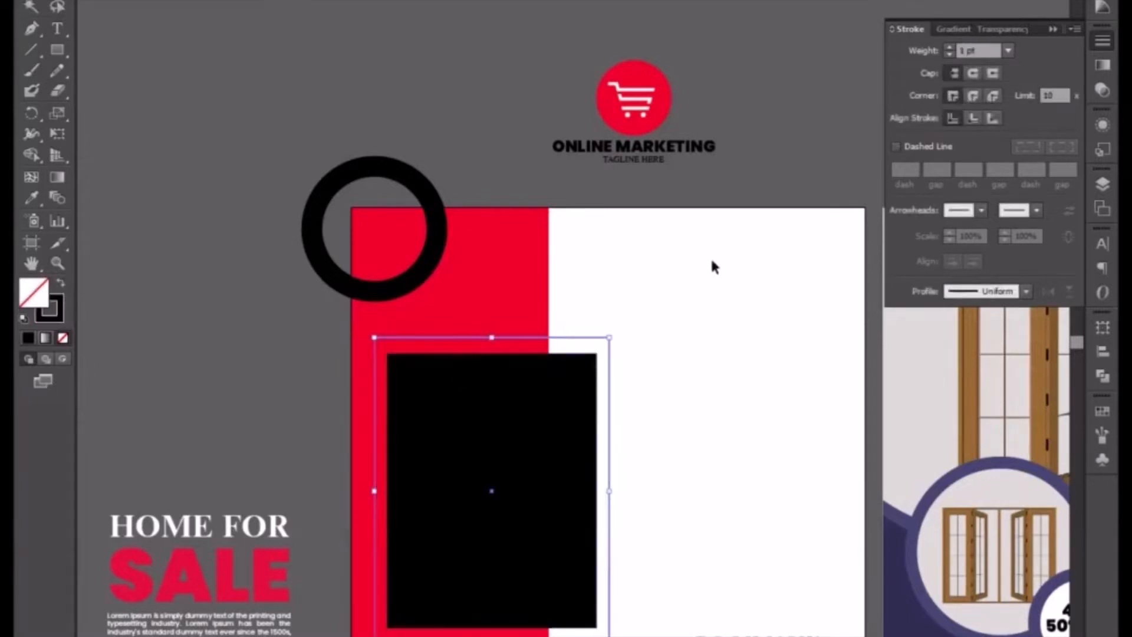
pyautogui.click(977, 50)
pyautogui.press('Up')
pyautogui.press('Up')
pyautogui.press('Up')
pyautogui.press('Up')
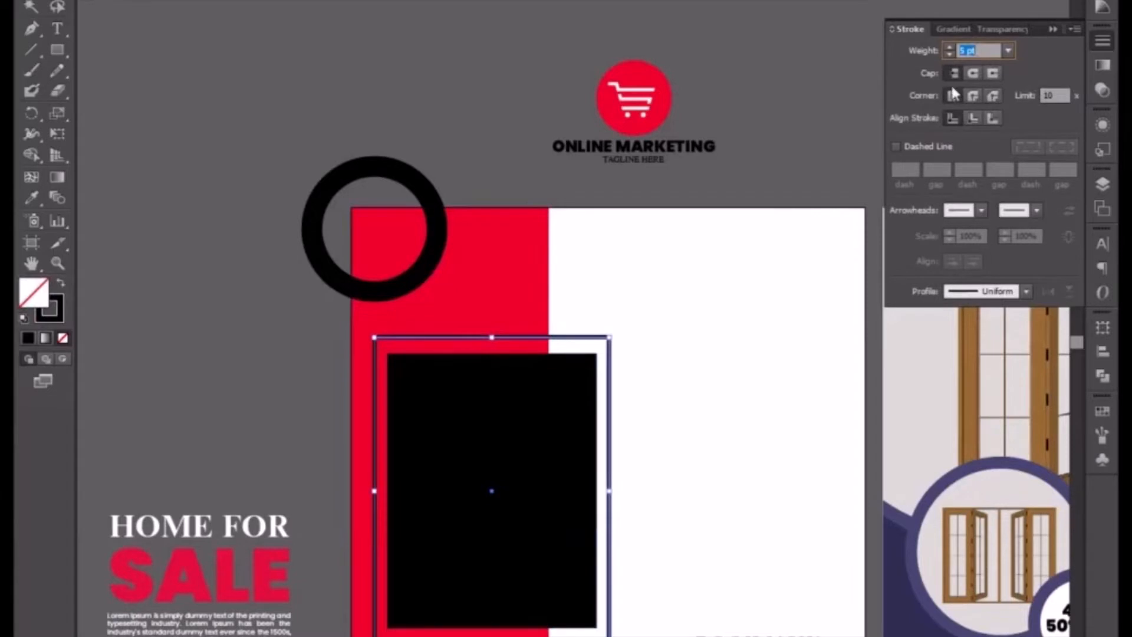
pyautogui.click(723, 321)
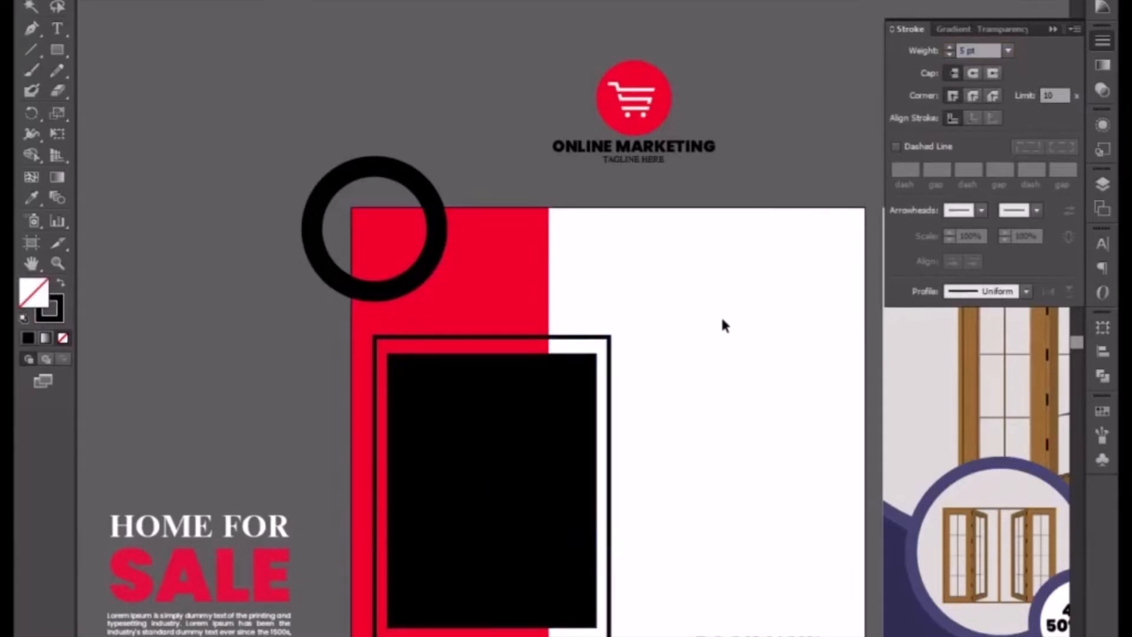
# - Lower the frame's top edge slightly and centre the frame vertically on the black rectangle
pyautogui.click(596, 478)
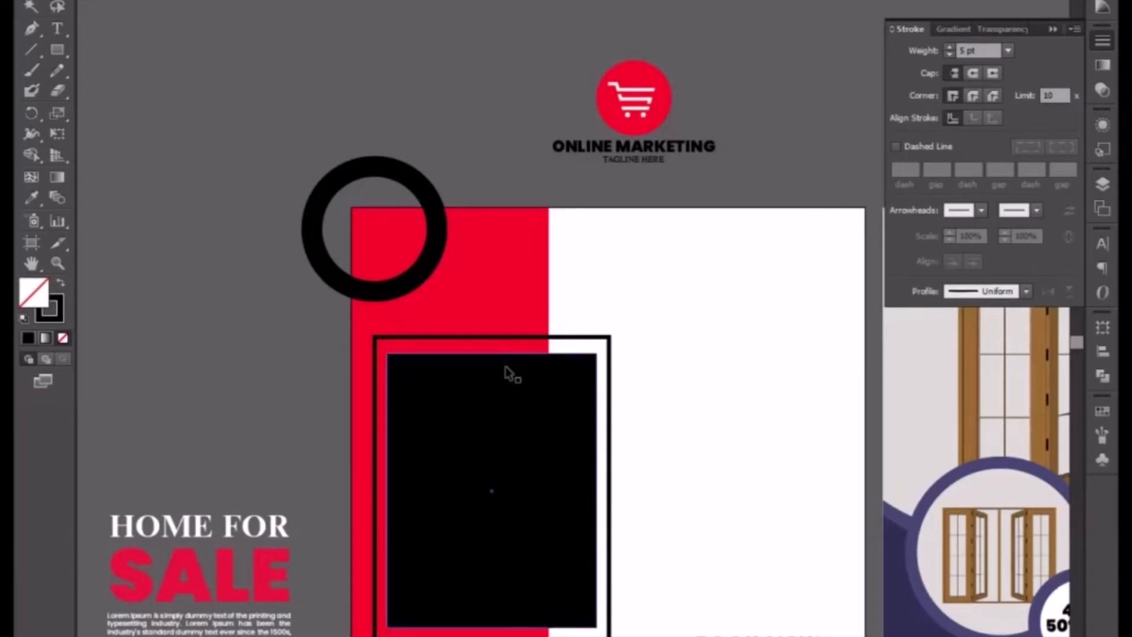
pyautogui.click(491, 338)
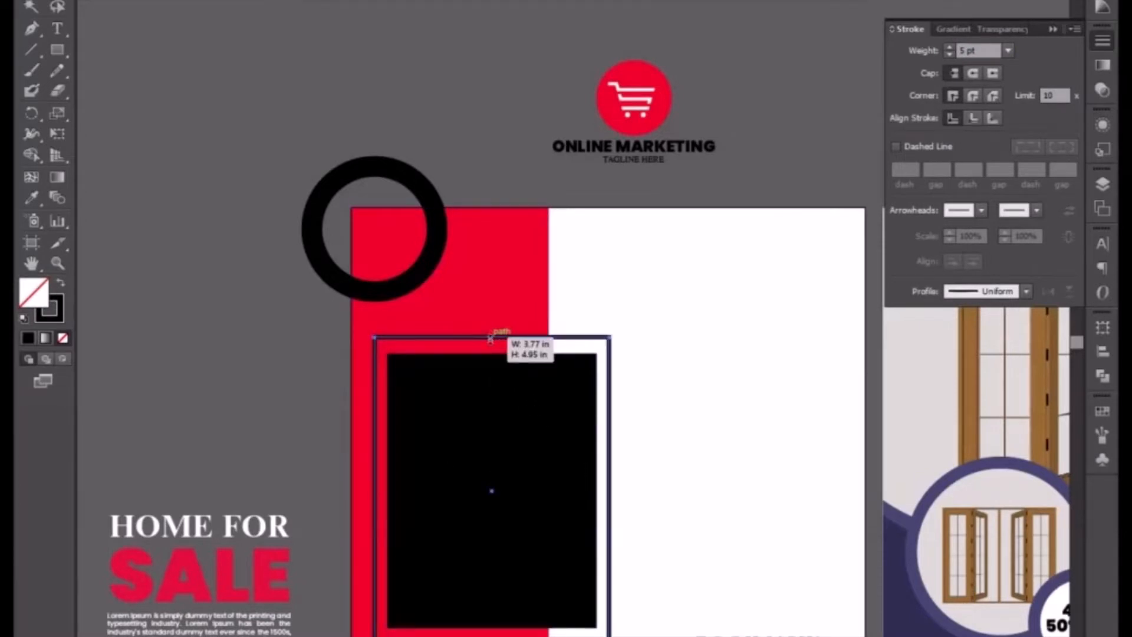
pyautogui.moveTo(492, 337); pyautogui.dragTo(492, 344)
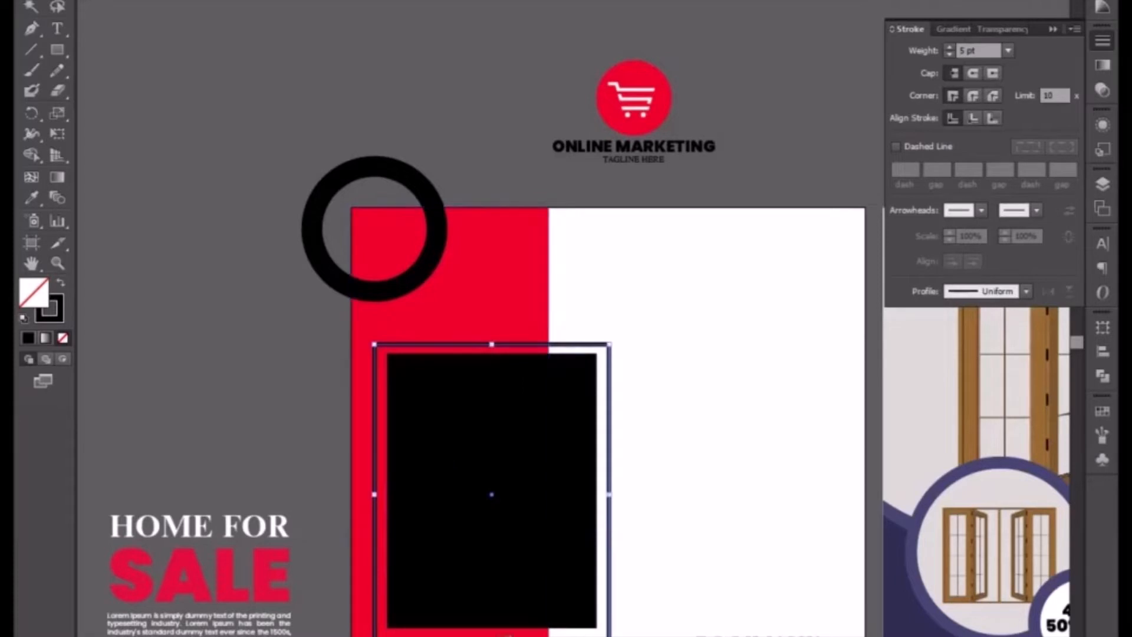
pyautogui.keyDown('shift'); pyautogui.click(452, 566); pyautogui.keyUp('shift')
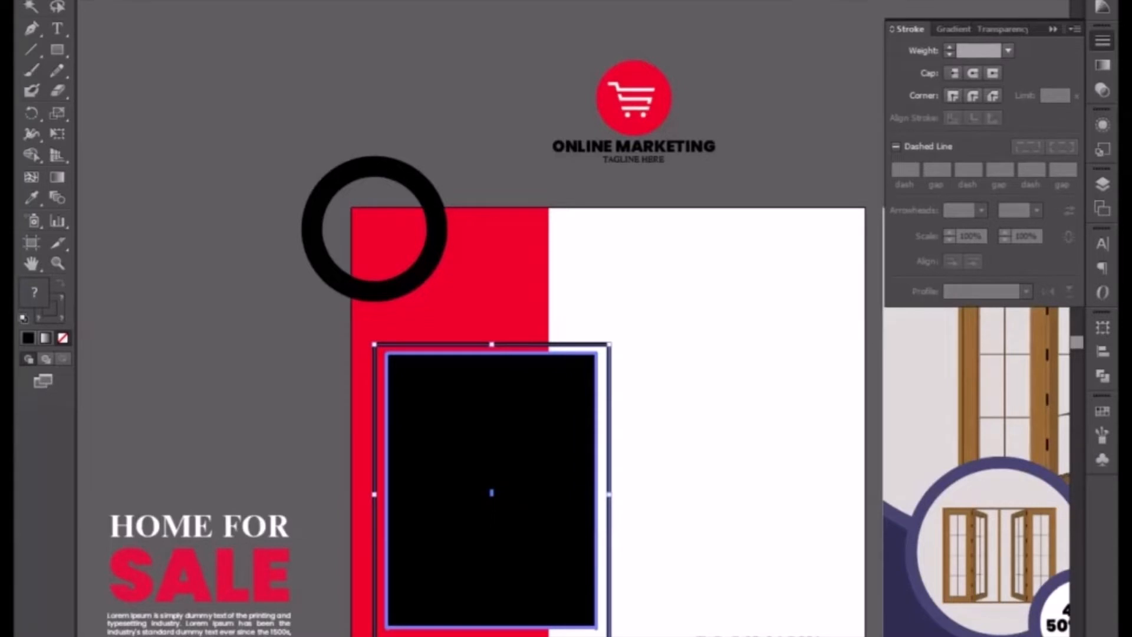
pyautogui.click(695, 1)
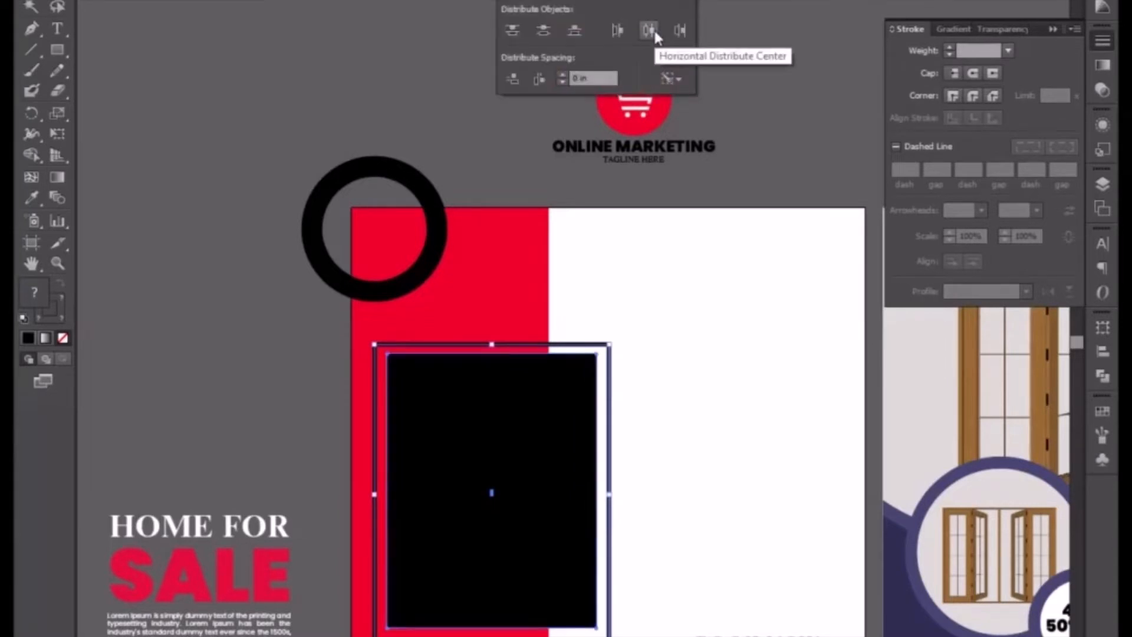
pyautogui.click(469, 389)
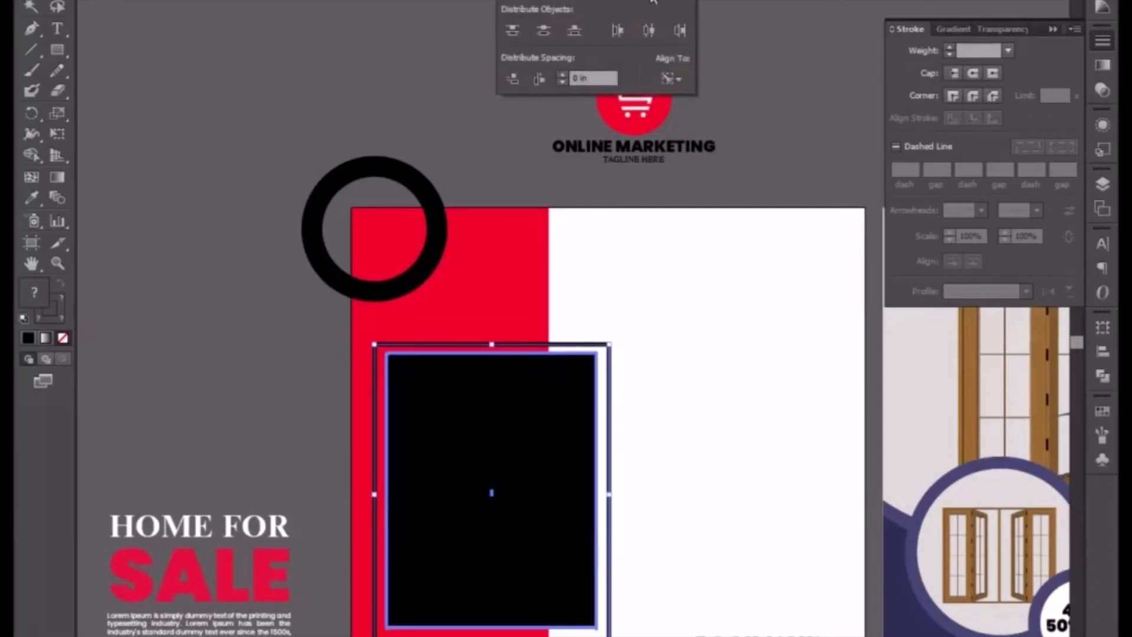
pyautogui.click(649, 1)
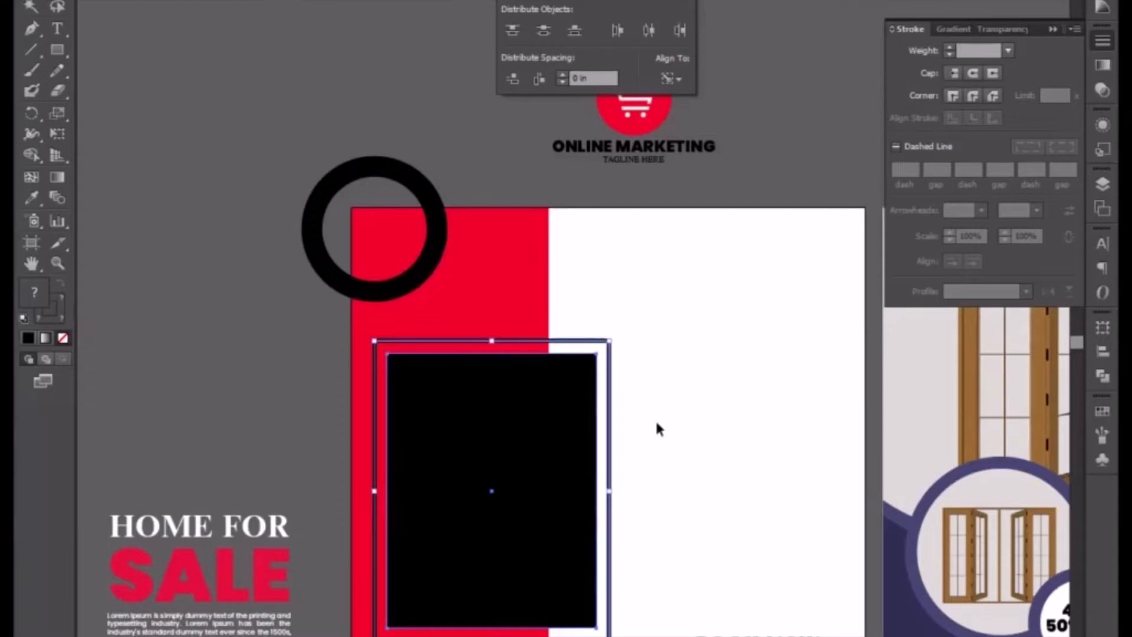
pyautogui.click(677, 427)
pyautogui.click(679, 431)
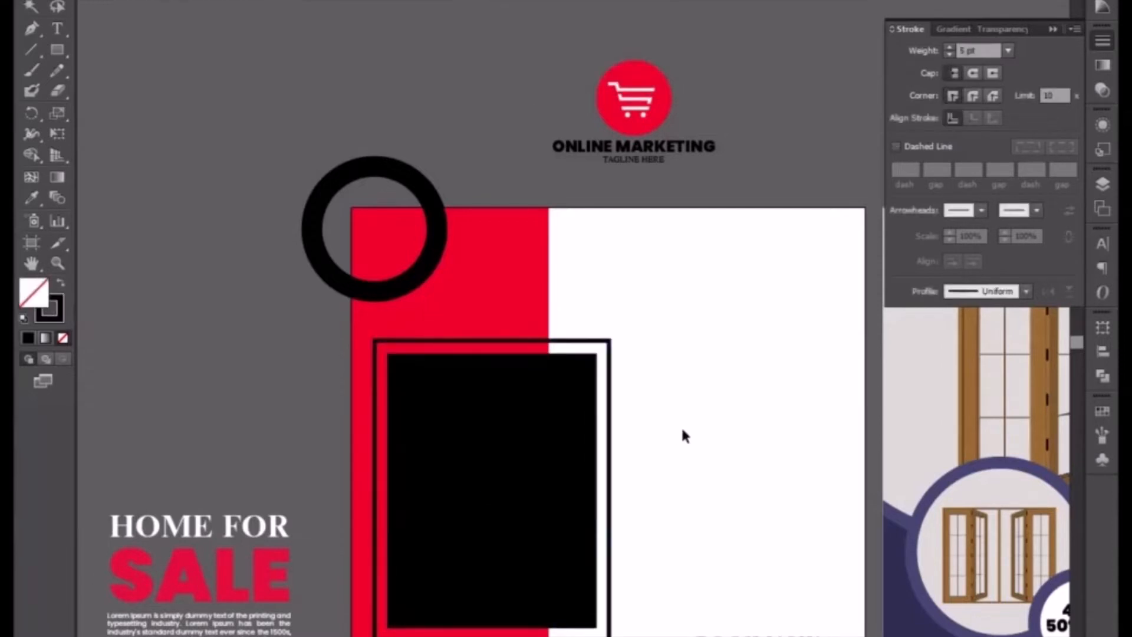
# - Set the stroke weight of the frame around the black rectangle to 4 pt
pyautogui.click(536, 341)
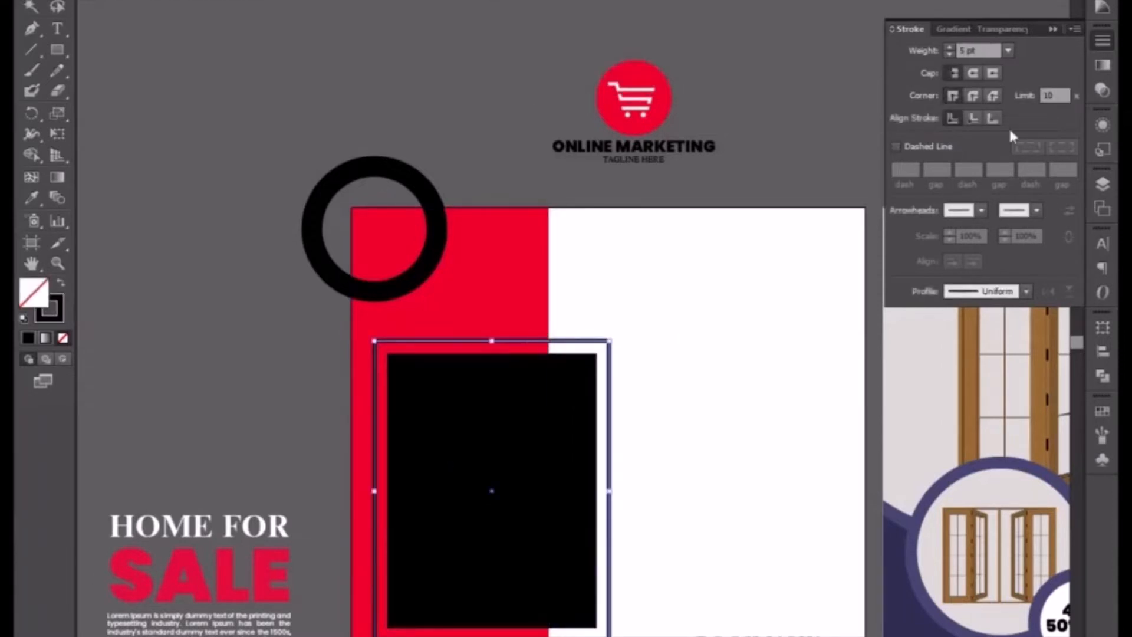
pyautogui.write('1')
pyautogui.press('Return')
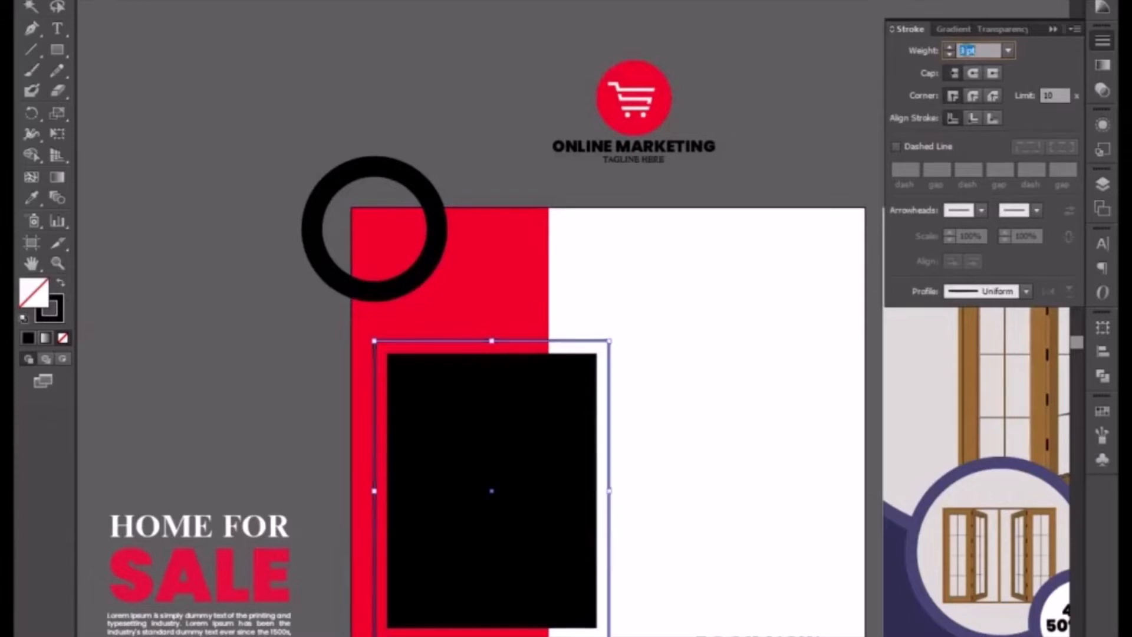
pyautogui.write('4')
pyautogui.press('Return')
pyautogui.click(641, 419)
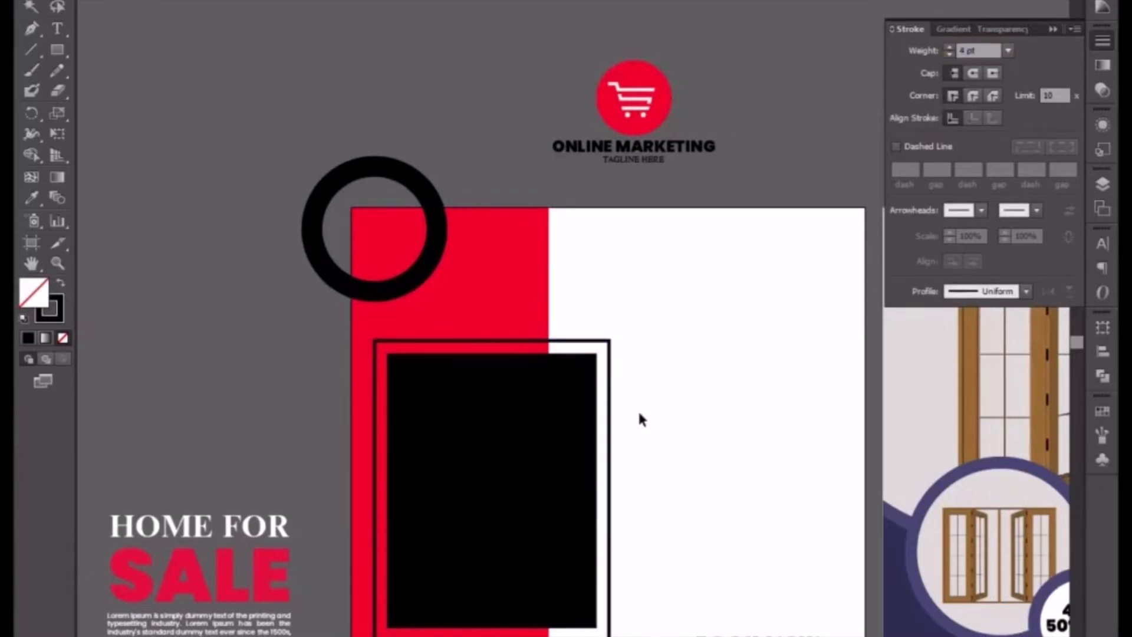
# - Add anchor points on the frame's horizontal edges and delete its right part, keeping a left bracket with short arms
pyautogui.click(500, 342)
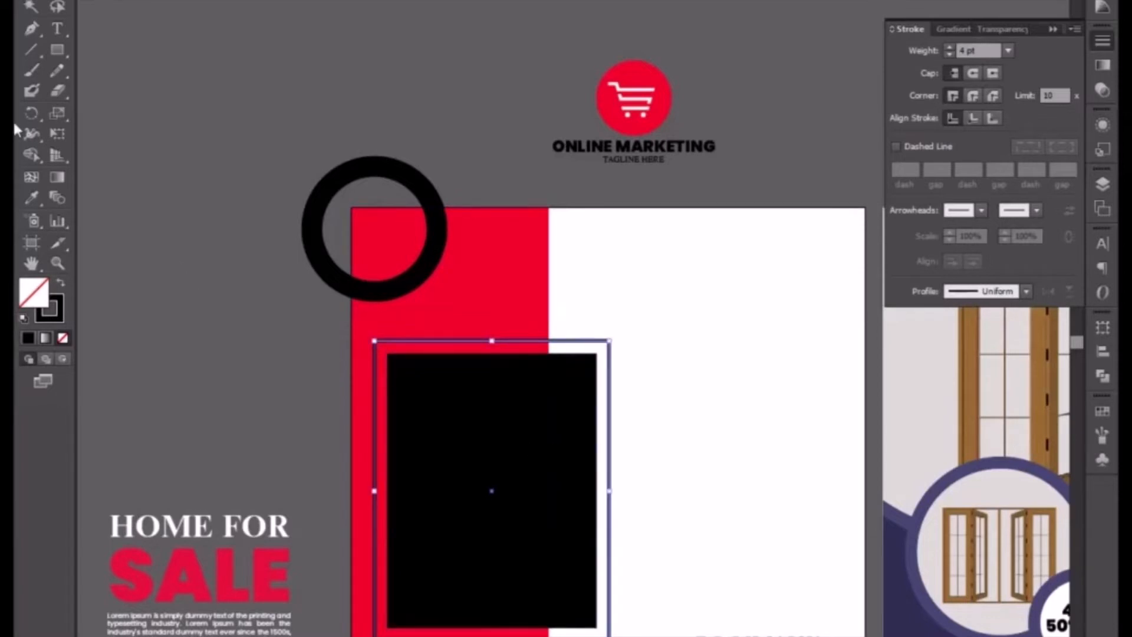
pyautogui.click(32, 28)
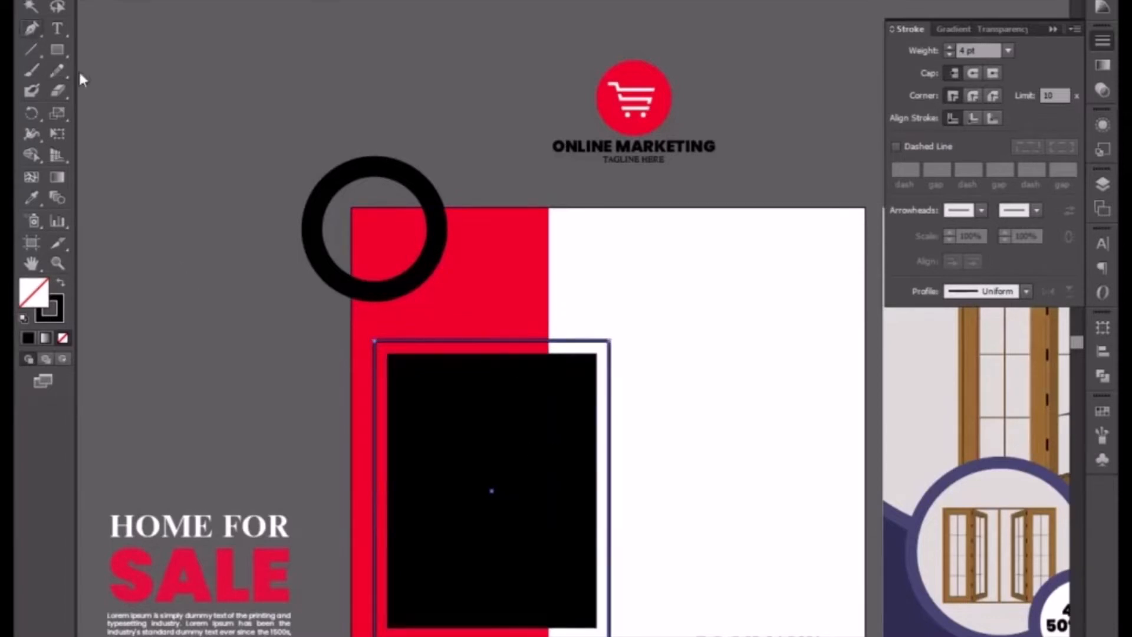
pyautogui.click(450, 340)
pyautogui.press('a')
pyautogui.click(610, 342)
pyautogui.press('Delete')
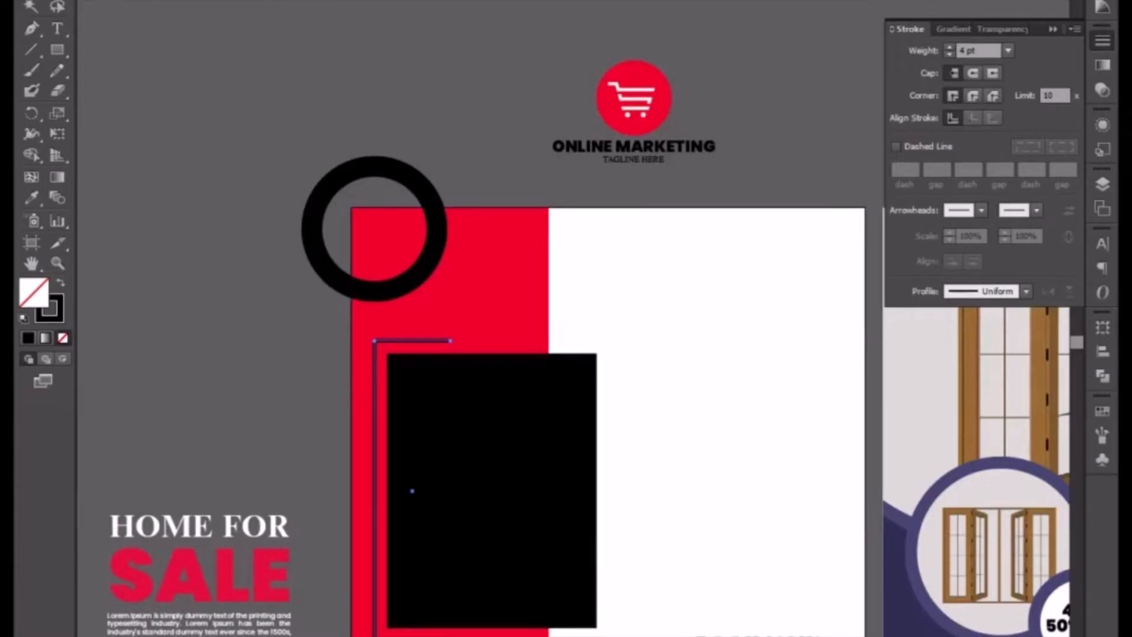
pyautogui.press('v')
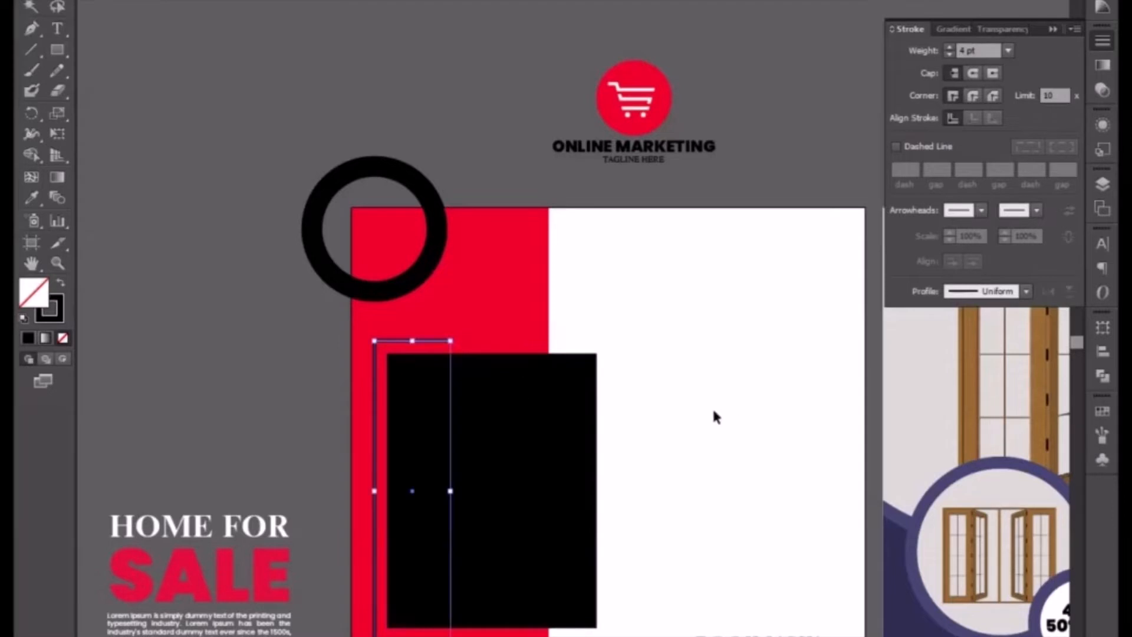
pyautogui.hotkey('ctrl', 'shift', 'a')
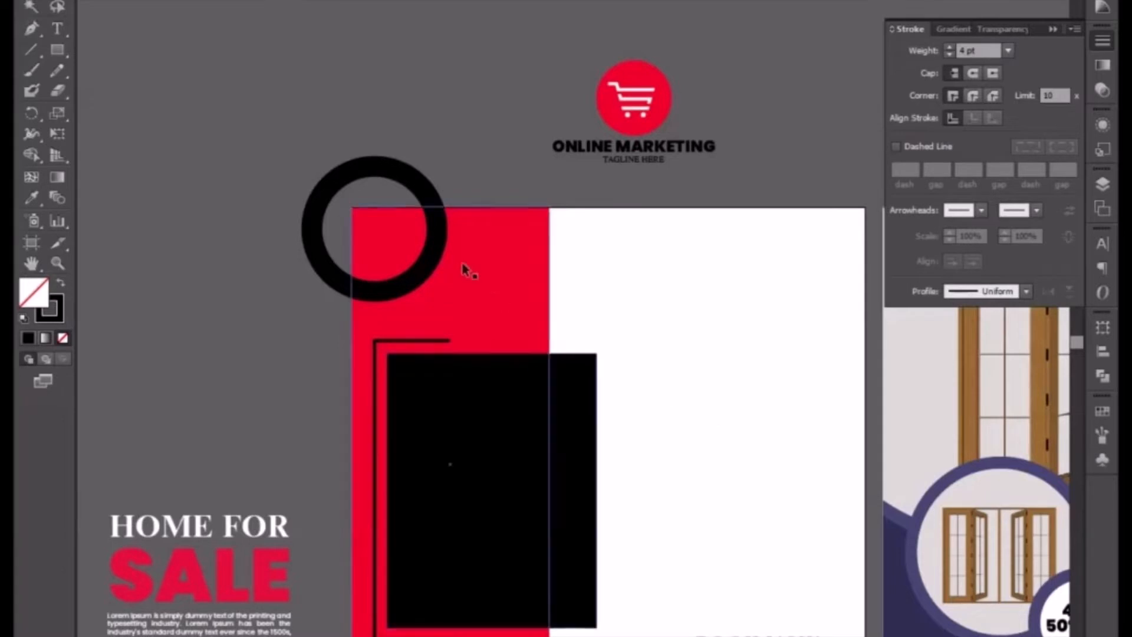
# - Draw a square in the flyer's top-right corner, fill it with the panel's sampled red and shrink it toward the corner
pyautogui.click(58, 51)
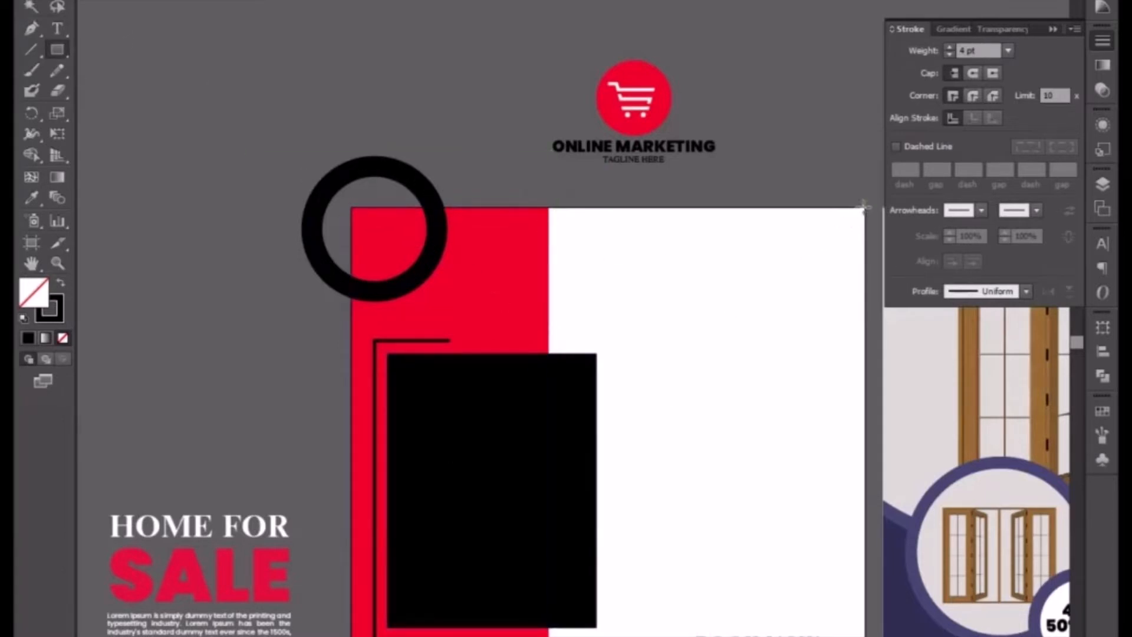
pyautogui.moveTo(865, 207); pyautogui.dragTo(758, 348)
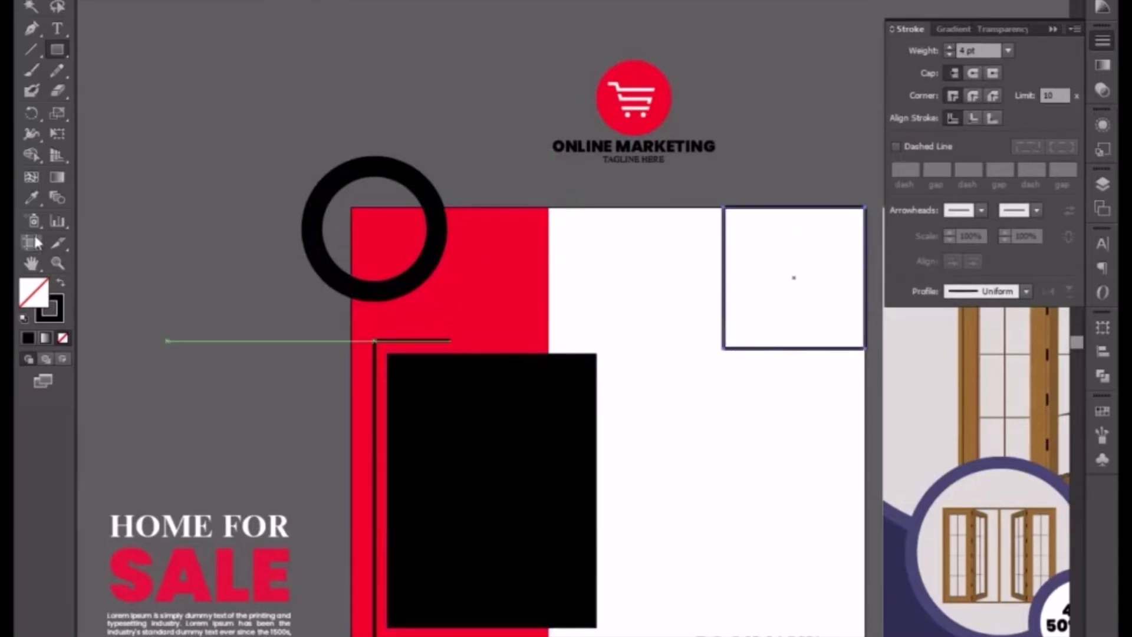
pyautogui.press('i')
pyautogui.click(489, 295)
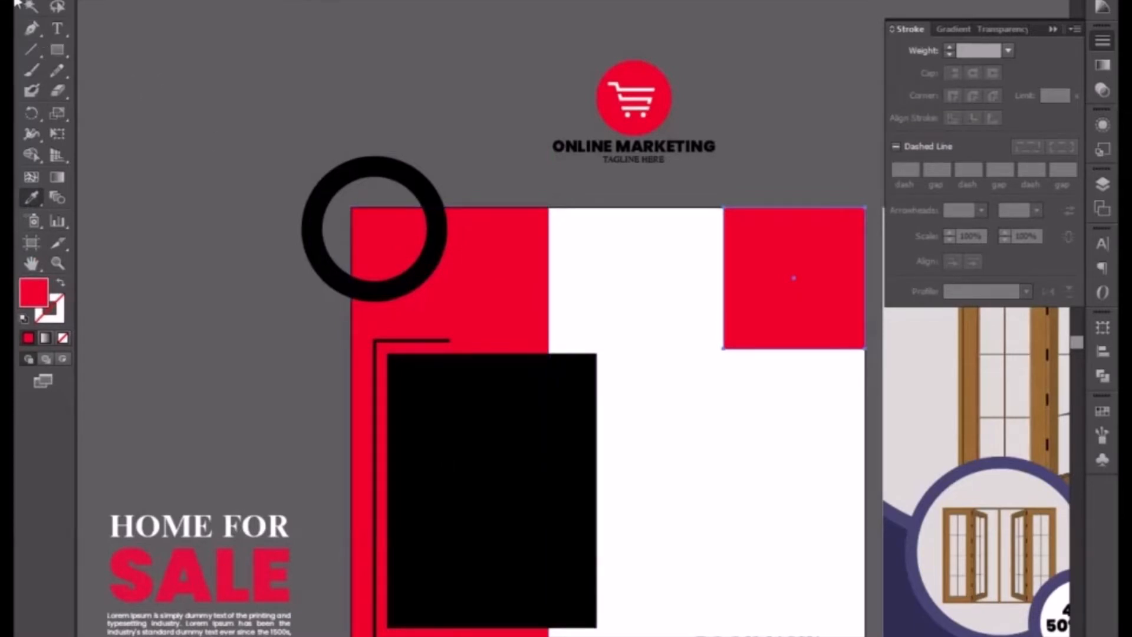
pyautogui.click(33, 4)
pyautogui.moveTo(724, 347); pyautogui.dragTo(752, 320)
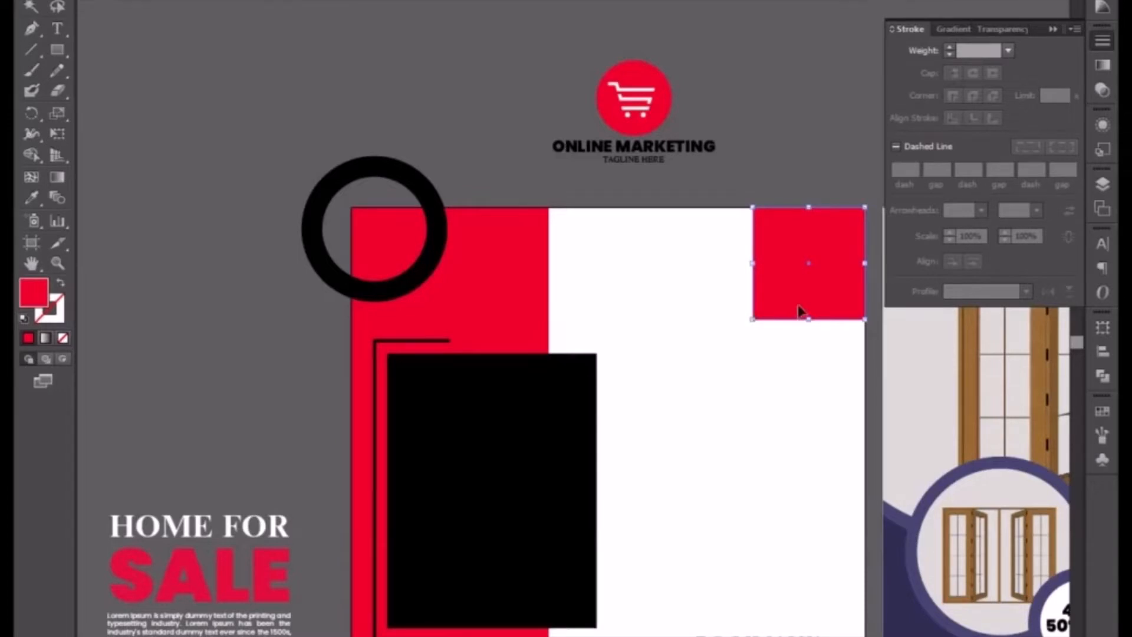
# - Make a smaller centred copy of the red corner square and enlarge it down-left beyond the original square's edges
pyautogui.press('a')
pyautogui.press('v')
pyautogui.moveTo(860, 214); pyautogui.dragTo(846, 231)
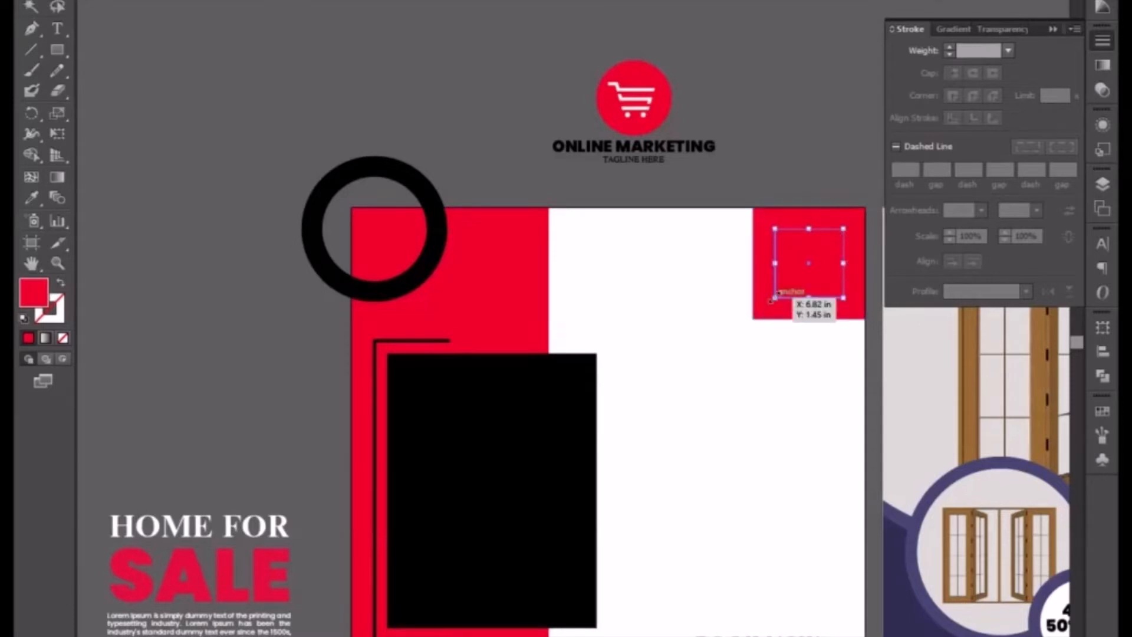
pyautogui.moveTo(771, 300); pyautogui.dragTo(738, 329)
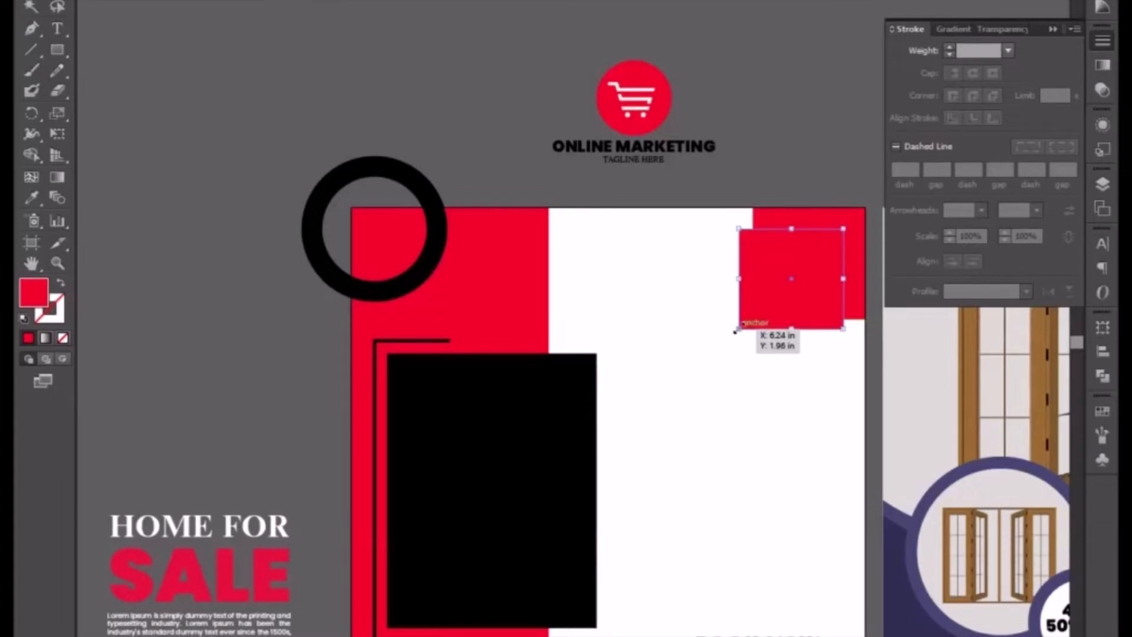
# - Divide the two overlapping red squares, ungroup the pieces and delete the inner ones to leave an L-shaped corner accent
pyautogui.keyDown('shift'); pyautogui.click(826, 223); pyautogui.keyUp('shift')
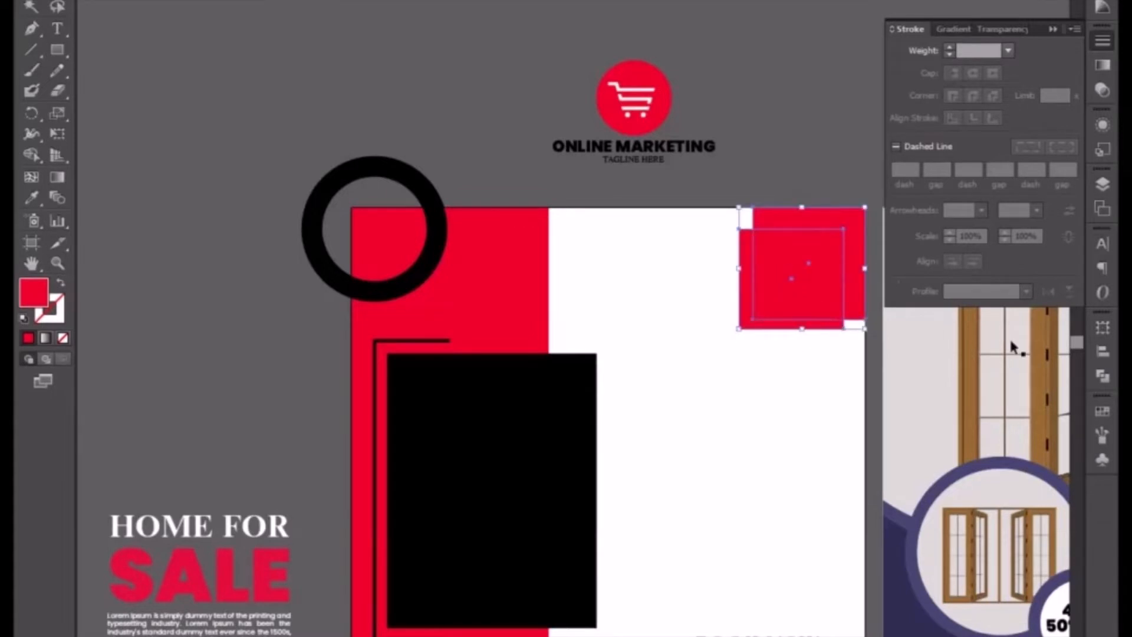
pyautogui.click(1106, 374)
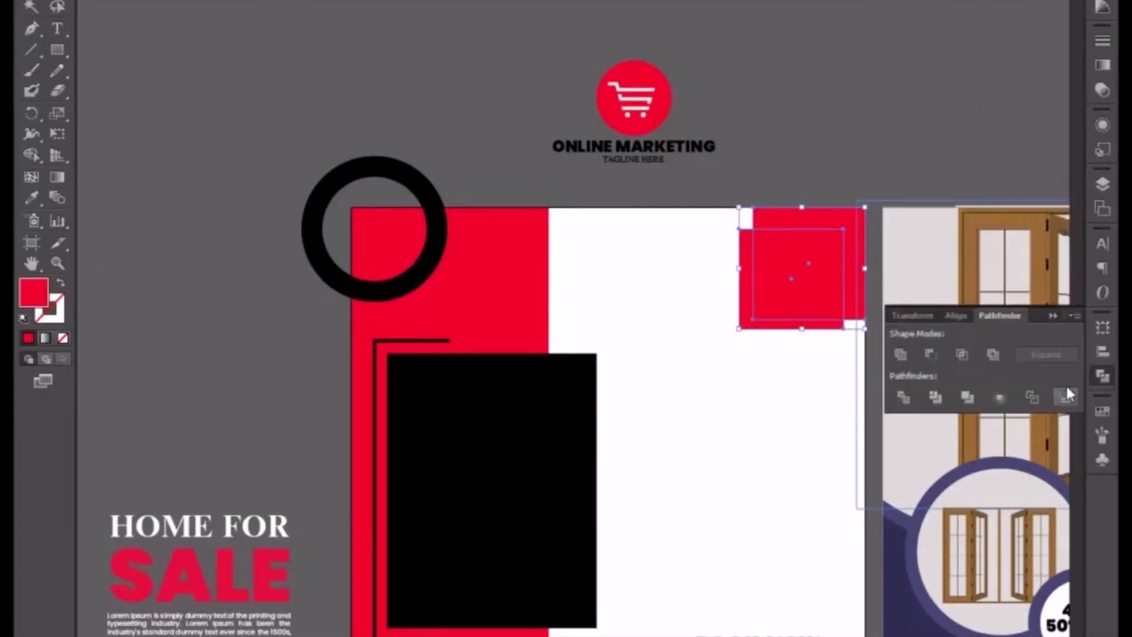
pyautogui.click(905, 397)
pyautogui.rightClick(793, 292)
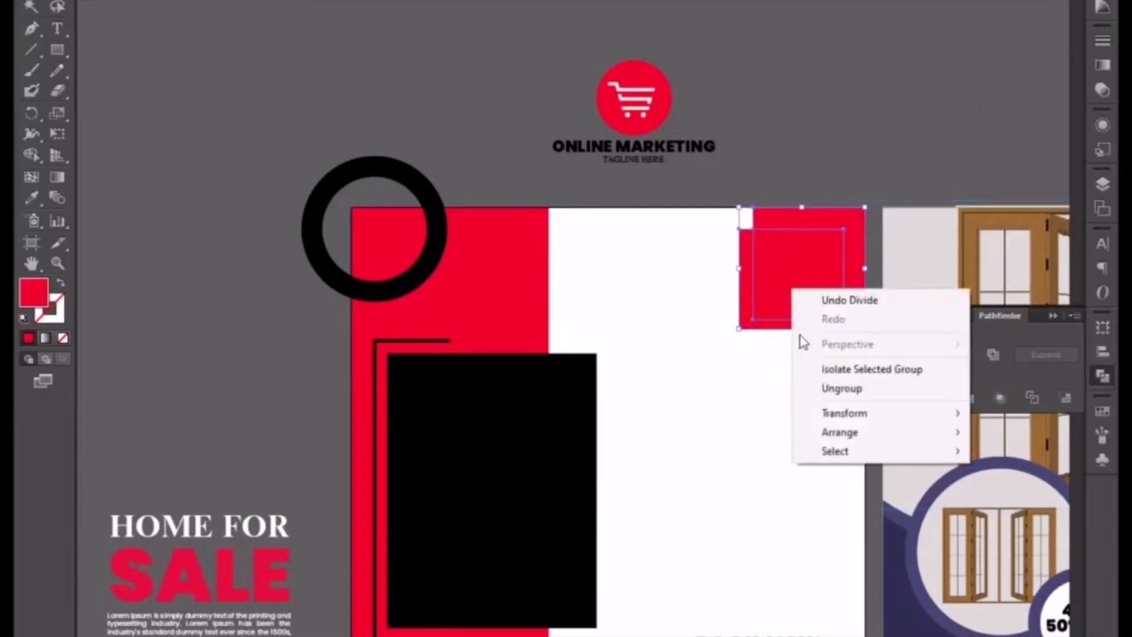
pyautogui.click(842, 388)
pyautogui.click(745, 374)
pyautogui.click(742, 290)
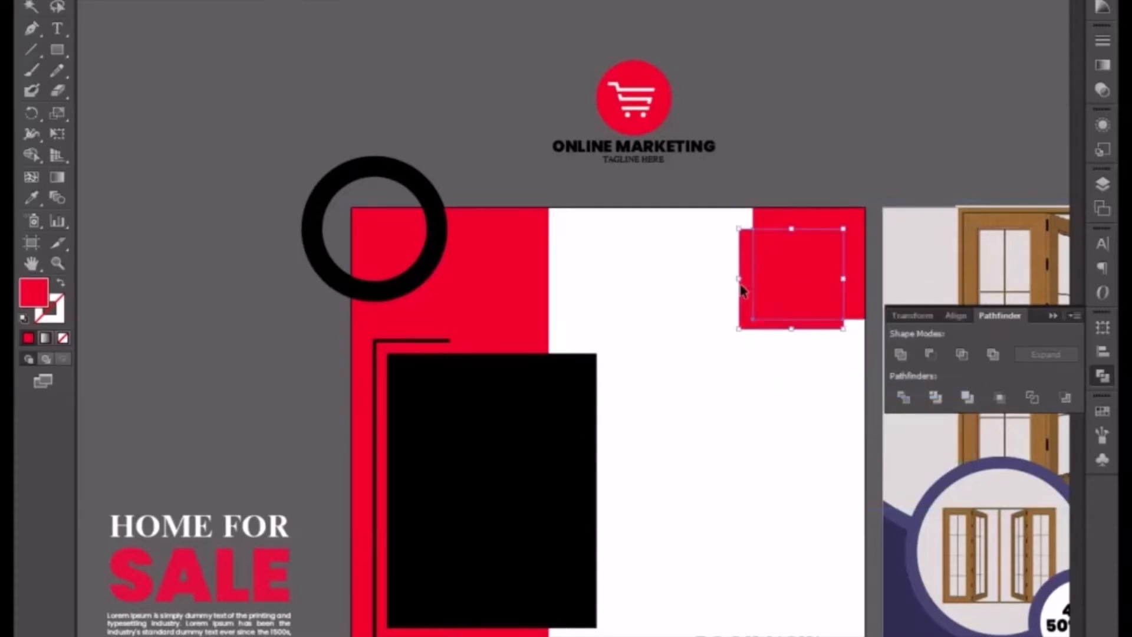
pyautogui.press('Delete')
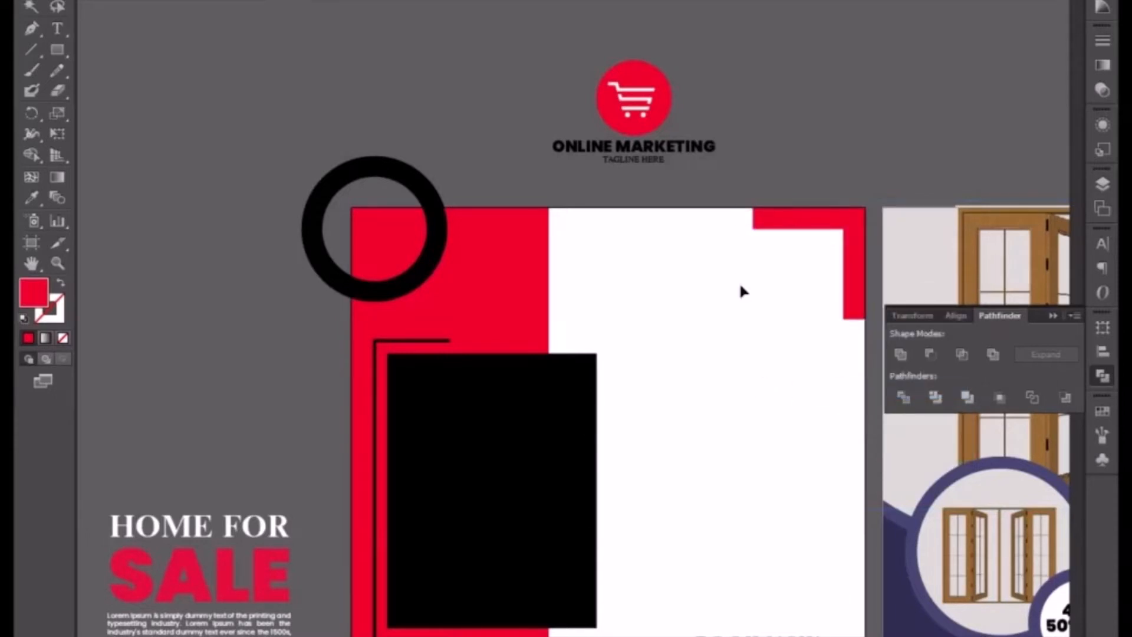
# - Copy the red L-shaped accent to the flyer's bottom-right corner and turn it to follow the bottom and right edges
pyautogui.click(862, 282)
pyautogui.moveTo(768, 379); pyautogui.dragTo(685, 157)
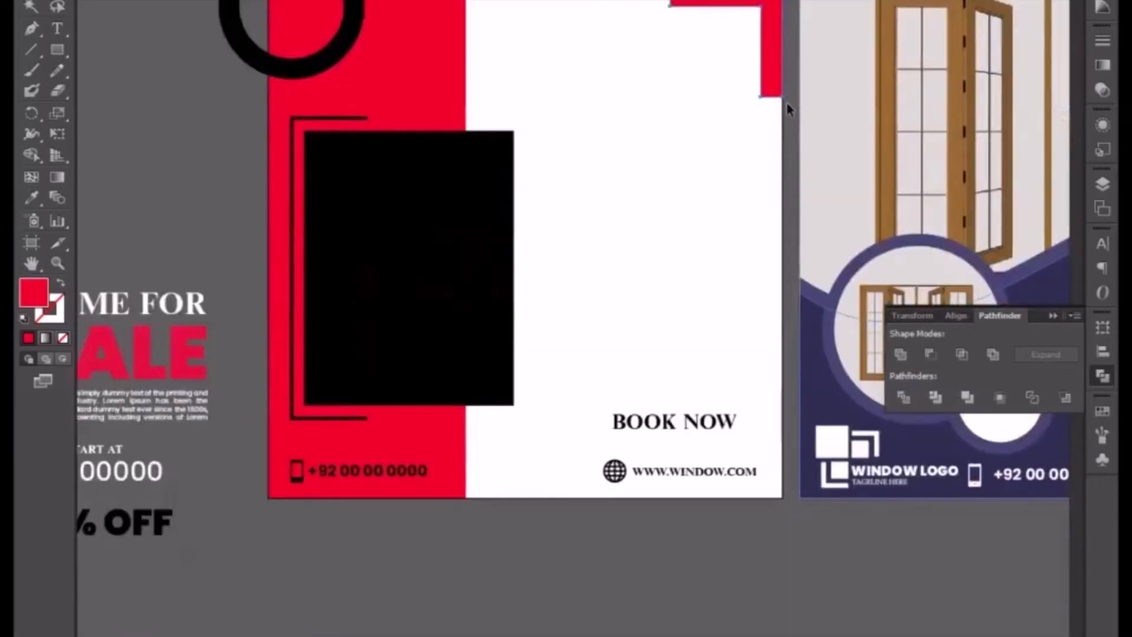
pyautogui.moveTo(776, 76); pyautogui.dragTo(798, 443)
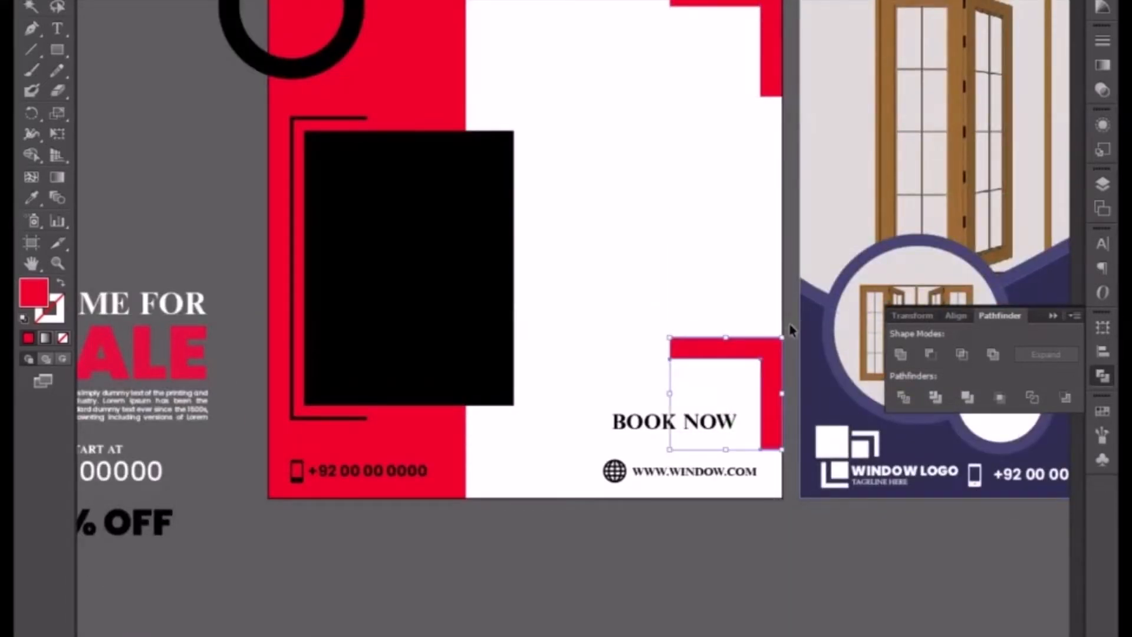
pyautogui.moveTo(792, 331); pyautogui.dragTo(816, 503)
pyautogui.moveTo(773, 361); pyautogui.dragTo(787, 407)
pyautogui.moveTo(746, 581); pyautogui.dragTo(685, 451)
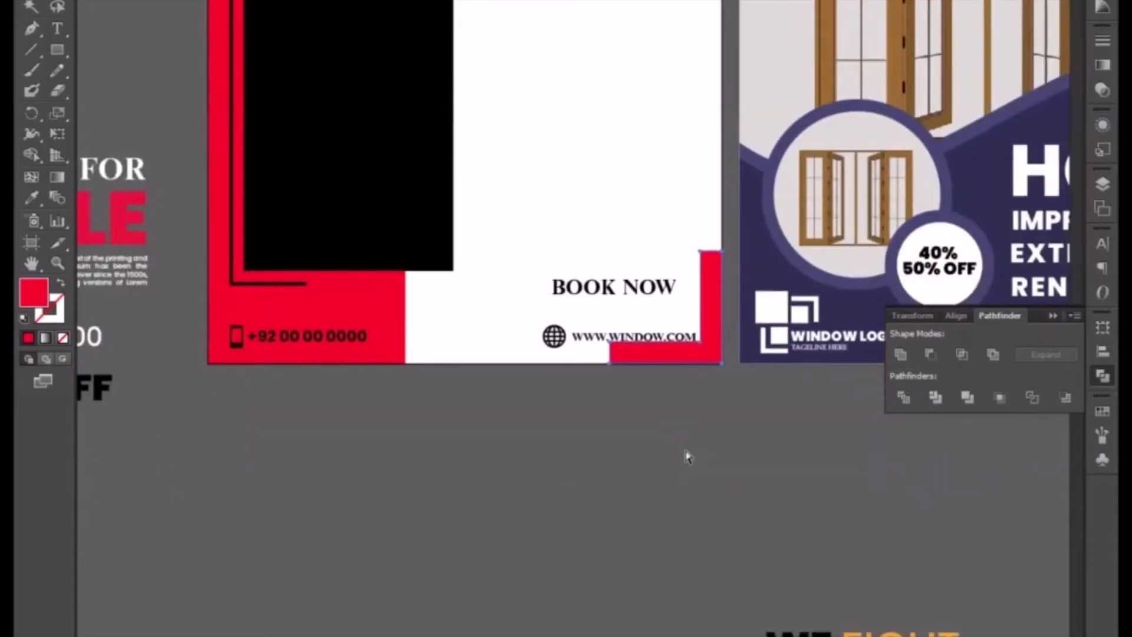
# - Nudge the bottom-right red L-shaped accent so its outer edges sit flush with the flyer's bottom and right edges
pyautogui.hotkey('ctrl', '+')
pyautogui.hotkey('ctrl', '+')
pyautogui.hotkey('ctrl', '+')
pyautogui.hotkey('ctrl', '+')
pyautogui.hotkey('ctrl', '+')
pyautogui.moveTo(749, 505); pyautogui.dragTo(450, 394)
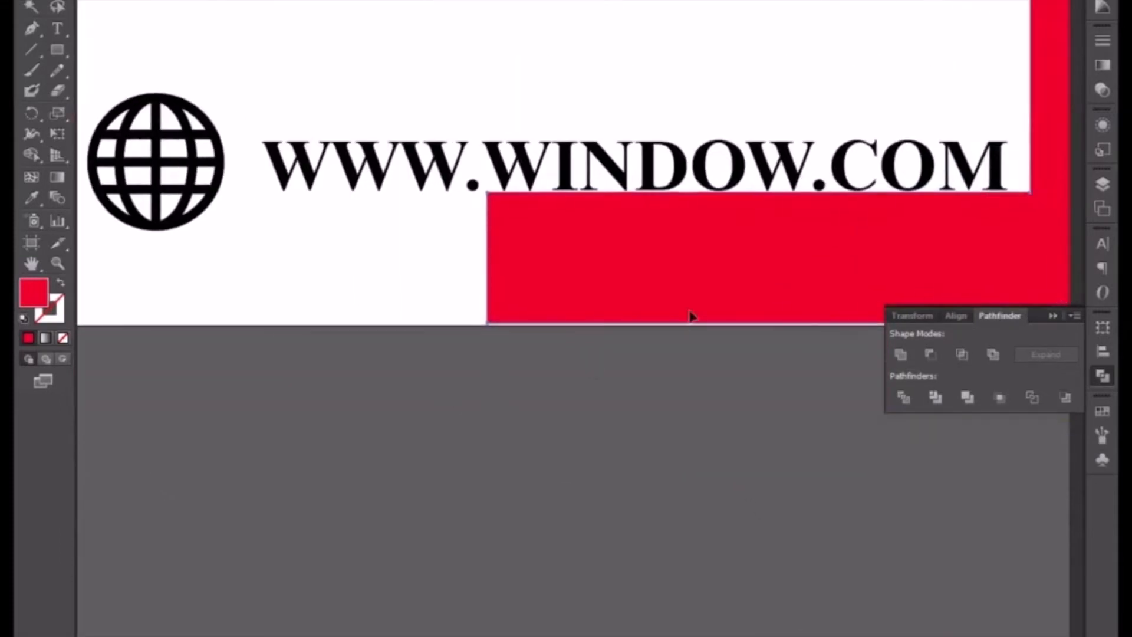
pyautogui.moveTo(689, 298); pyautogui.dragTo(691, 300)
pyautogui.hotkey('ctrl', 'shift', 'a')
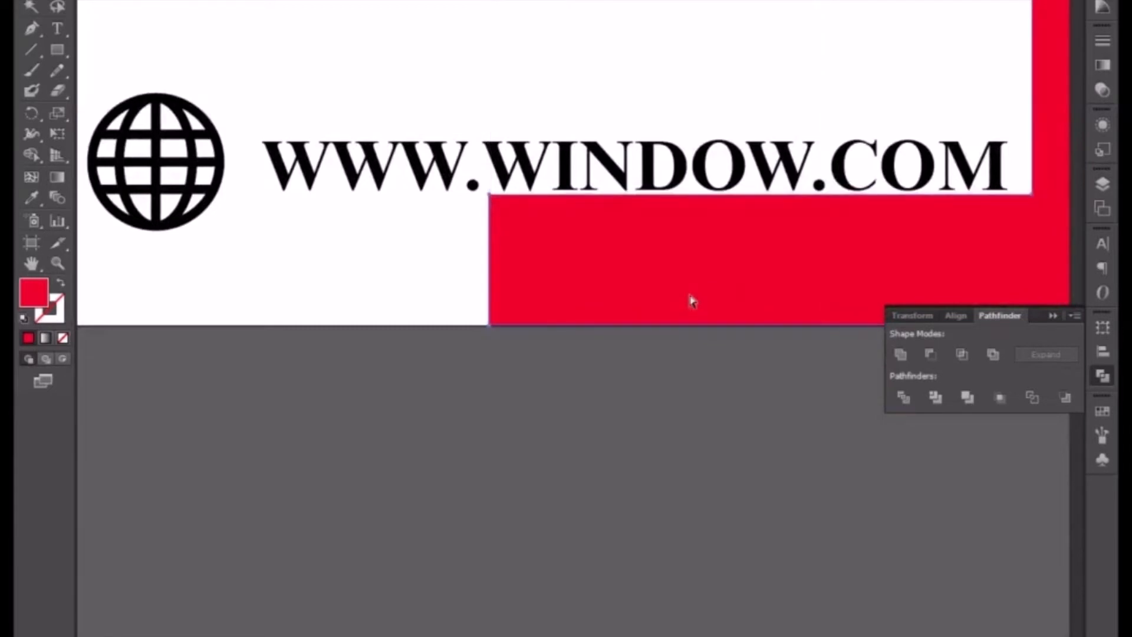
pyautogui.hotkey('ctrl', '-')
pyautogui.hotkey('ctrl', '-')
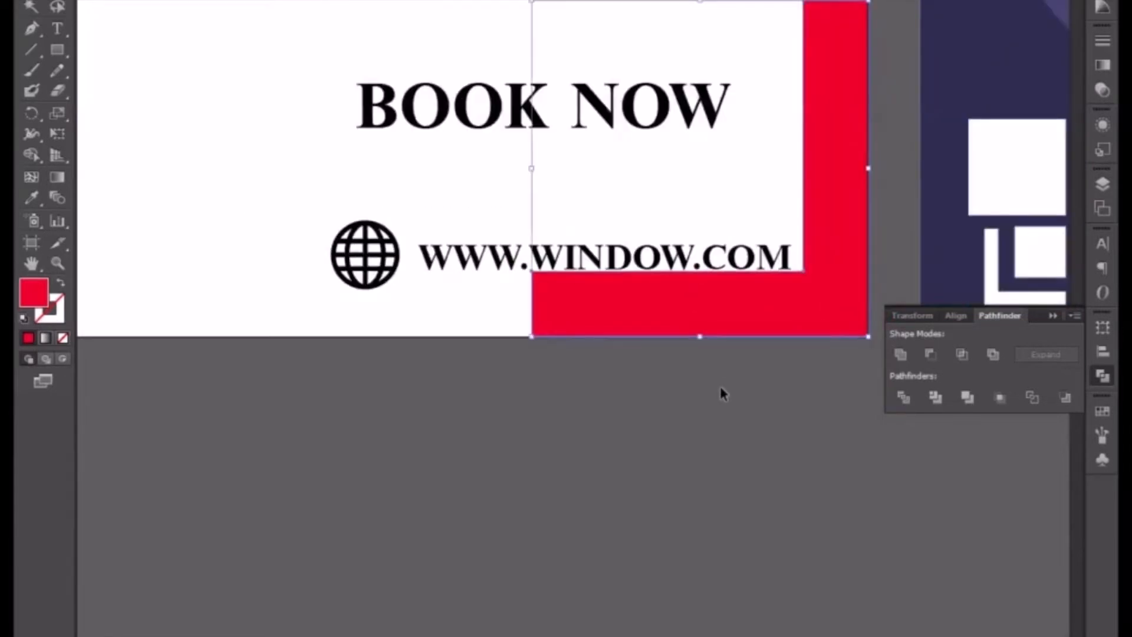
pyautogui.click(720, 387)
# - Draw a narrow vertical red rectangle along the flyer's right edge, just above the bottom-right accent
pyautogui.hotkey('ctrl', '-')
pyautogui.hotkey('ctrl', '-')
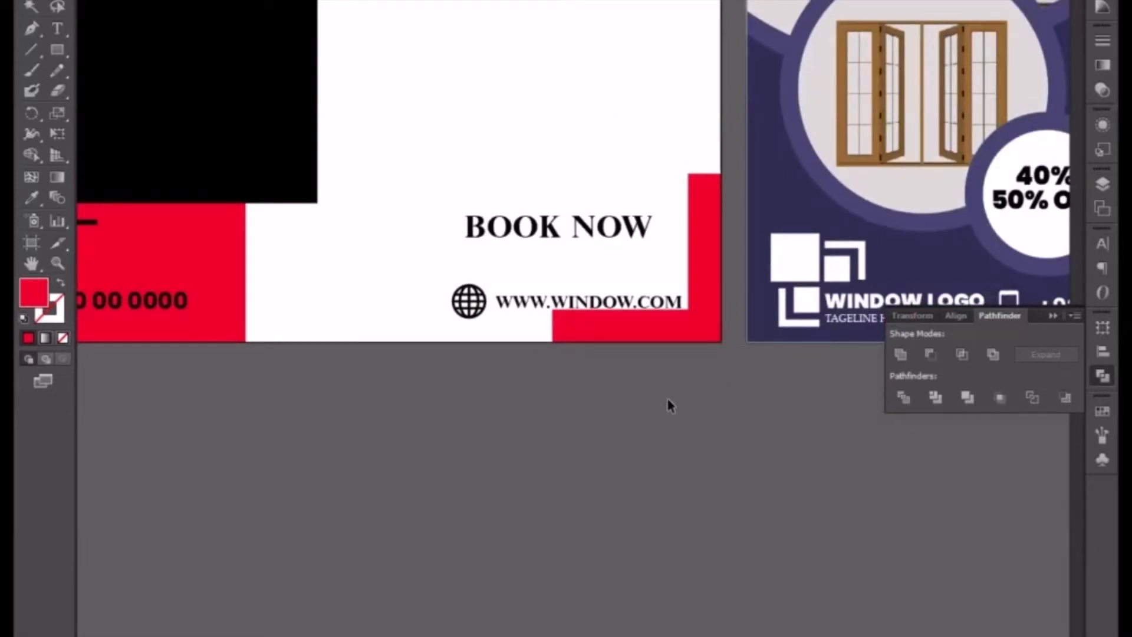
pyautogui.scroll(10, 669, 405)
pyautogui.hscroll(-2, 670, 405)
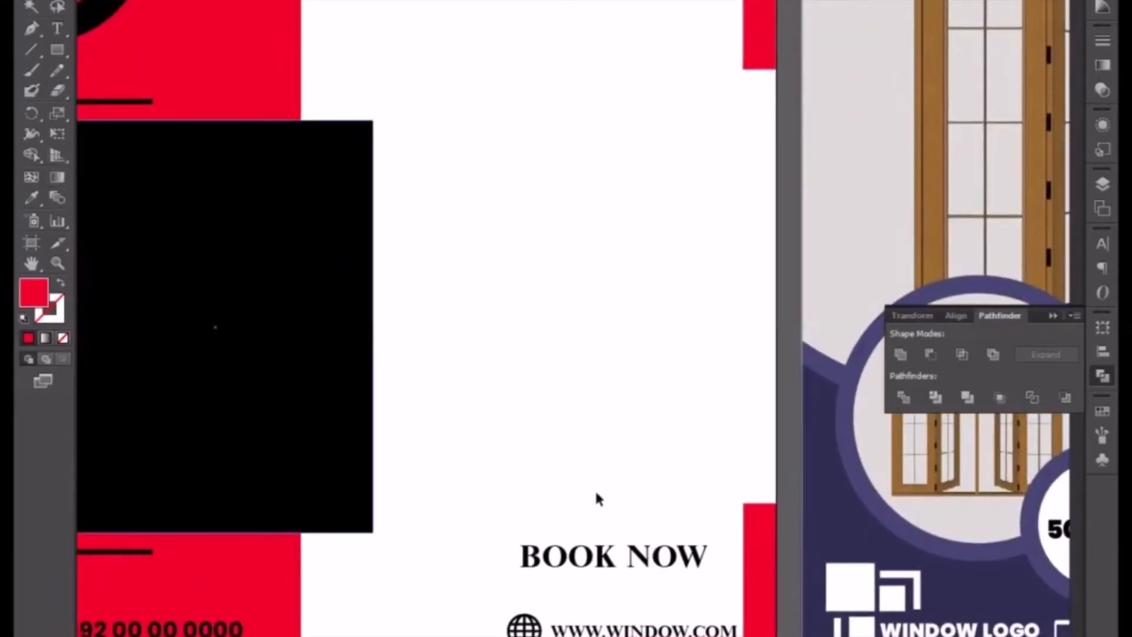
pyautogui.click(756, 545)
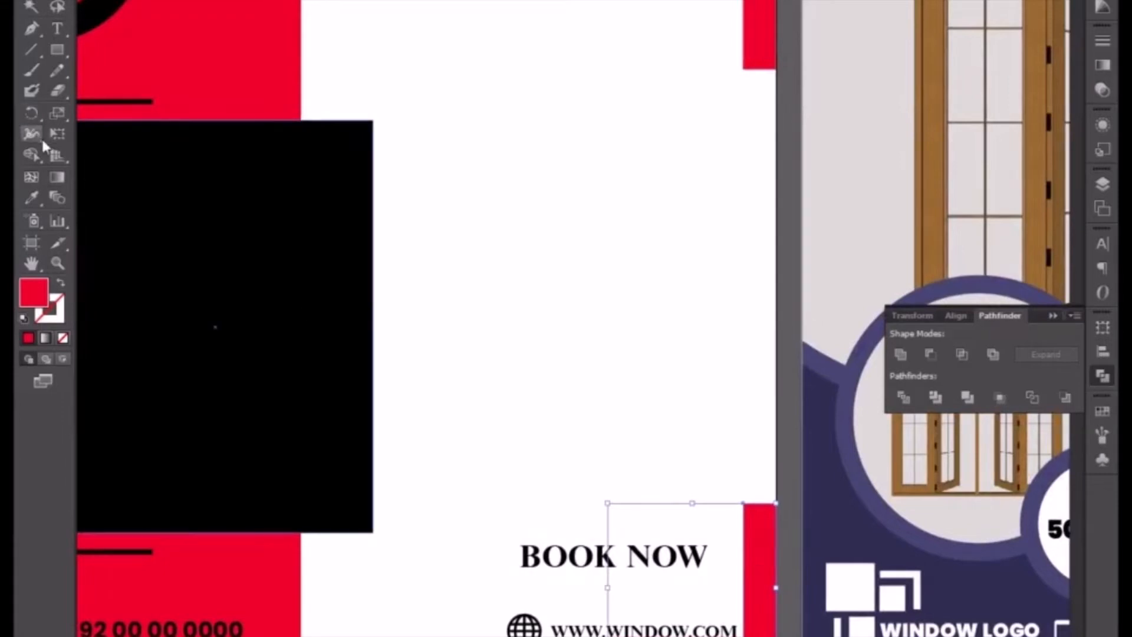
pyautogui.click(57, 50)
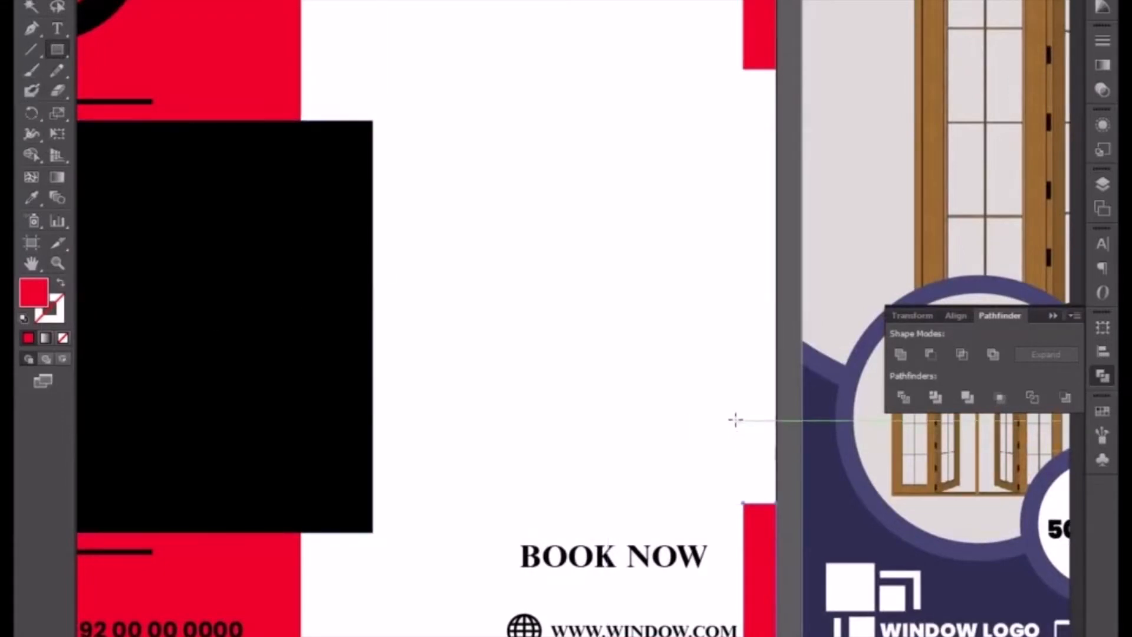
pyautogui.moveTo(741, 415); pyautogui.dragTo(291, 336)
# - Align the narrow red rectangle to the L-shaped accent's outer edge and widen it to match the accent's arm
pyautogui.hotkey('ctrl', '+')
pyautogui.hotkey('ctrl', '+')
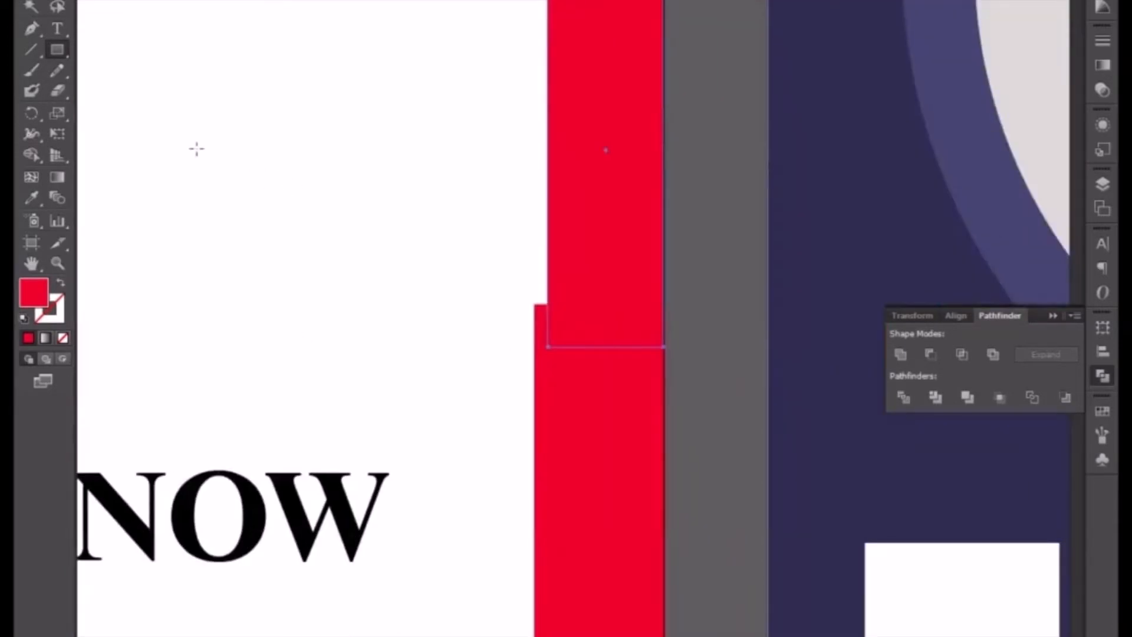
pyautogui.press('v')
pyautogui.click(708, 201)
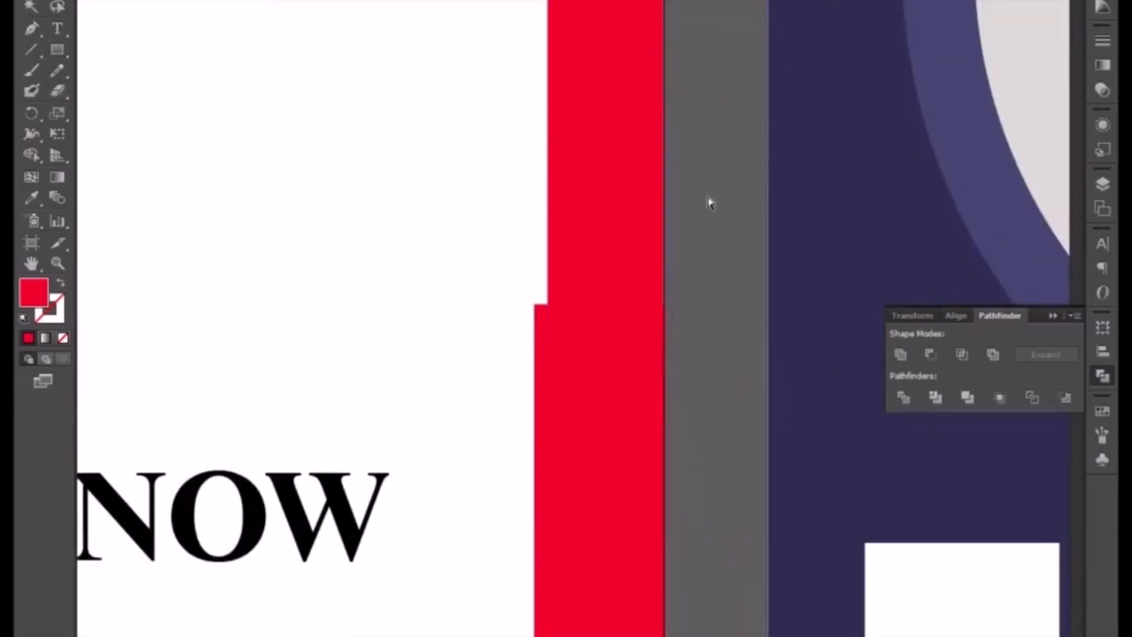
pyautogui.hotkey('ctrl', '+')
pyautogui.hotkey('ctrl', '+')
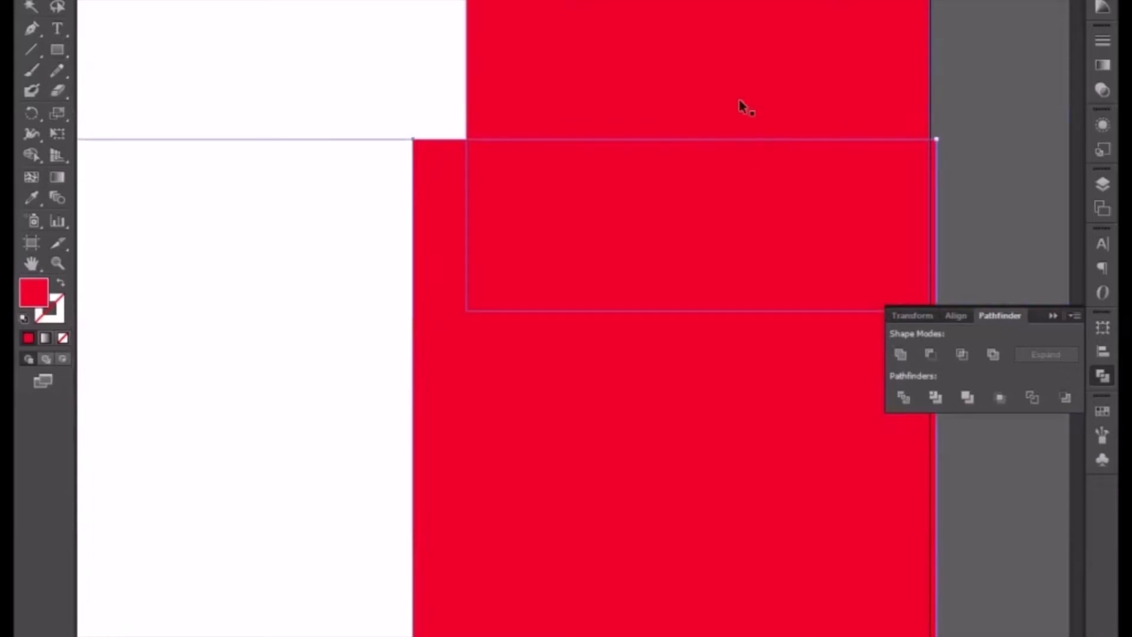
pyautogui.moveTo(745, 69); pyautogui.dragTo(703, 277)
pyautogui.click(674, 221)
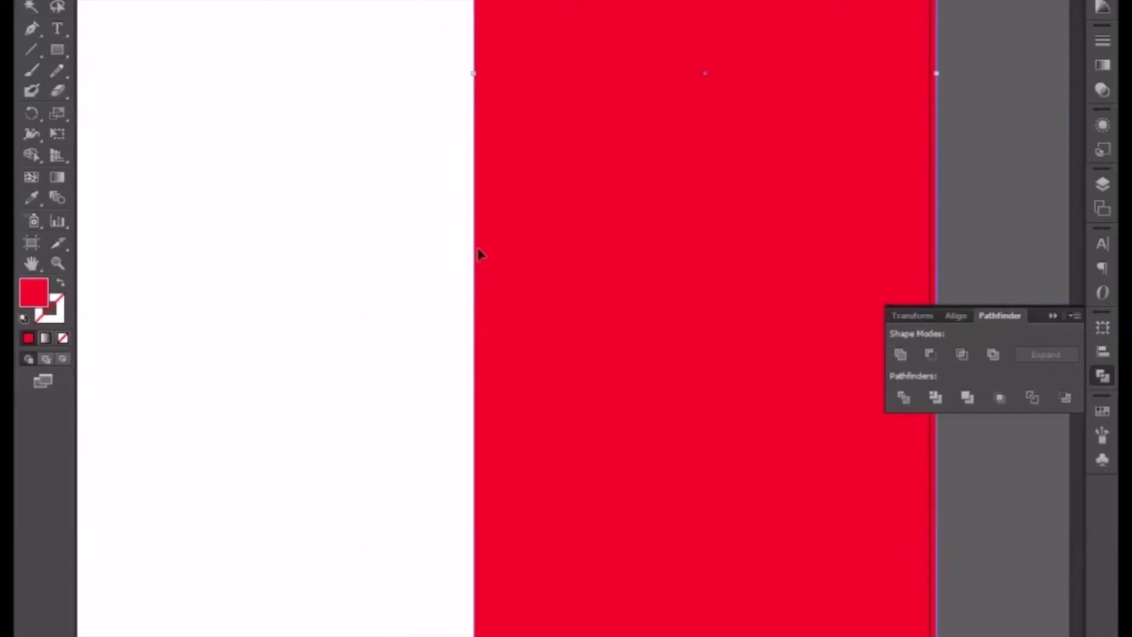
pyautogui.moveTo(474, 73); pyautogui.dragTo(413, 86)
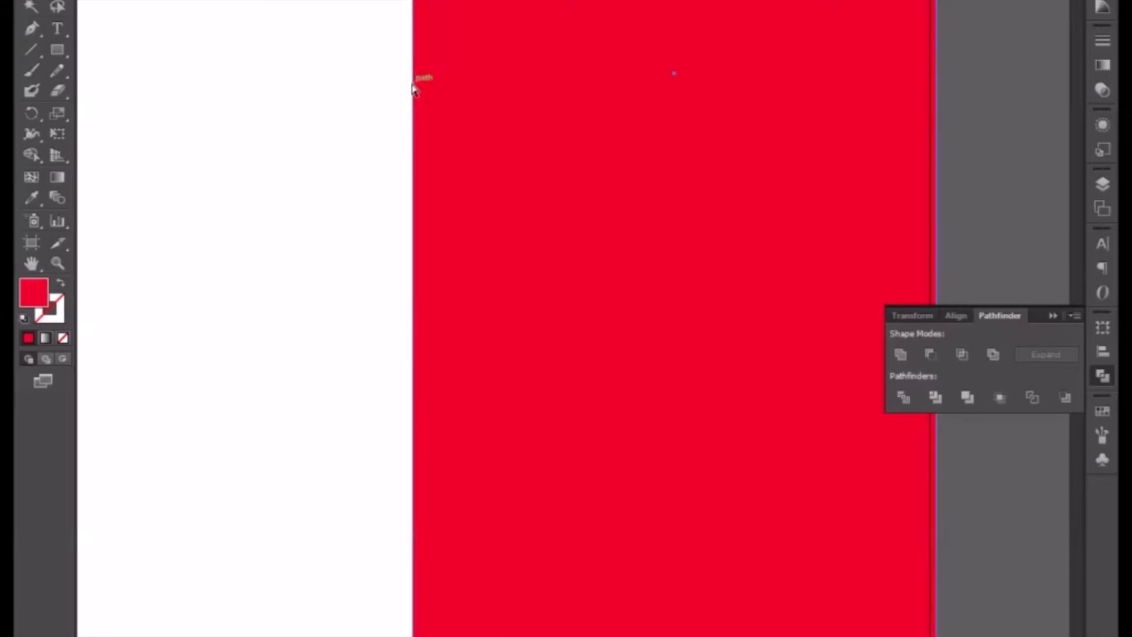
# - Move the narrow red bar up the right edge to about midway between the two corner accents
pyautogui.hotkey('ctrl', '-')
pyautogui.hotkey('ctrl', '-')
pyautogui.hotkey('ctrl', '-')
pyautogui.hotkey('ctrl', '-')
pyautogui.hotkey('ctrl', '-')
pyautogui.hotkey('ctrl', '-')
pyautogui.hotkey('ctrl', '-')
pyautogui.hotkey('ctrl', '-')
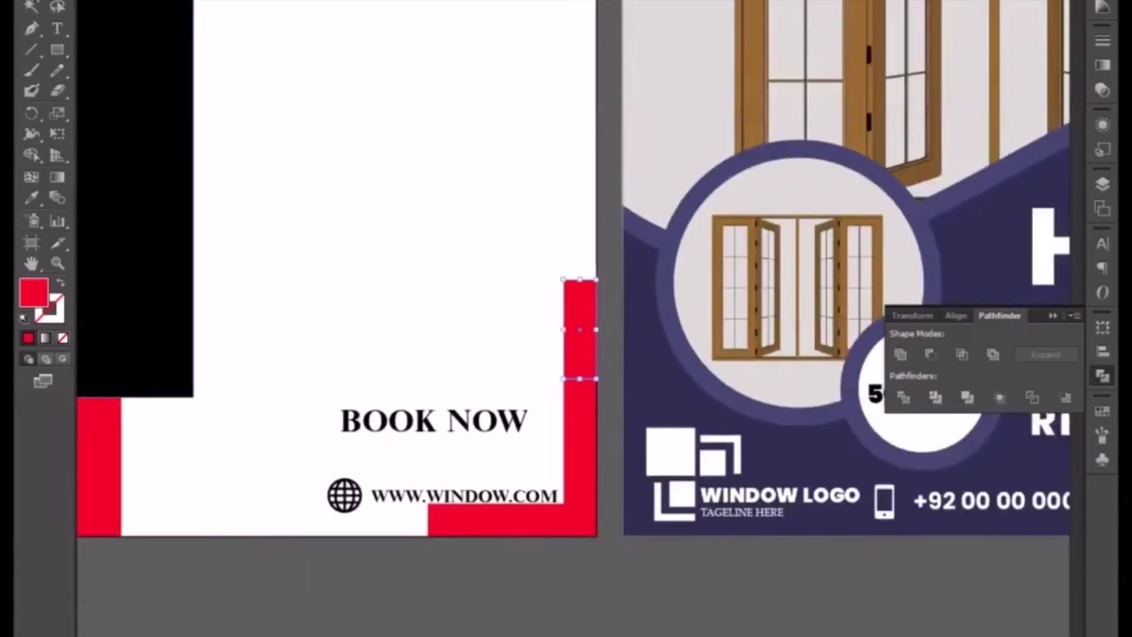
pyautogui.click(444, 187)
pyautogui.scroll(5, 480, 551)
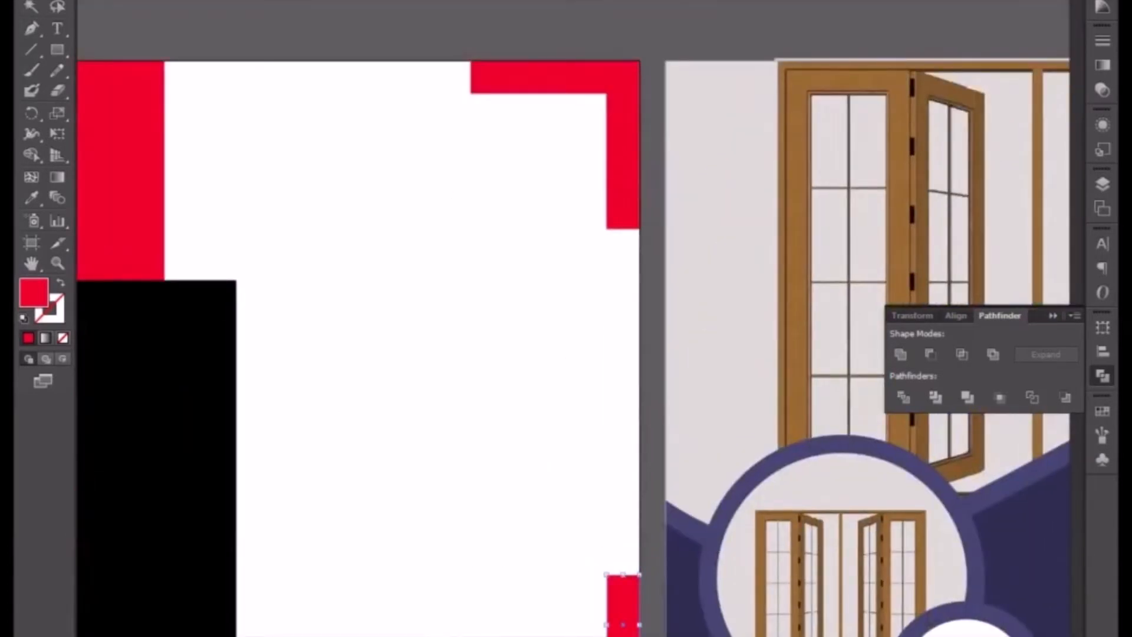
pyautogui.moveTo(624, 631); pyautogui.dragTo(624, 488)
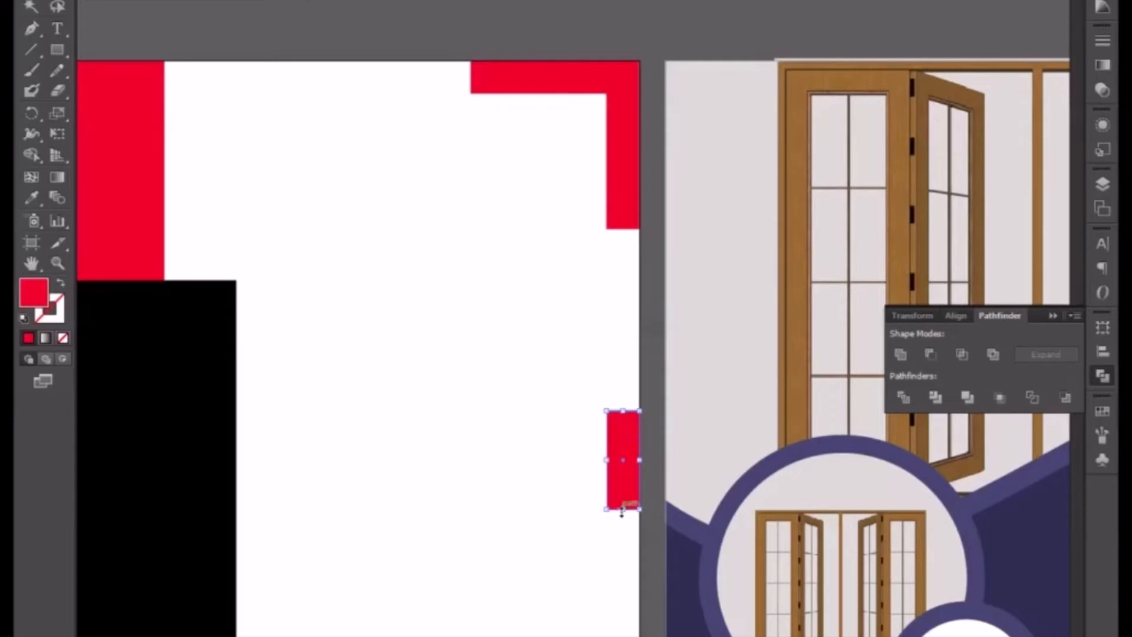
# - Lengthen the red edge bar upward and downward, leaving similar gaps to the corner accents above and below
pyautogui.moveTo(621, 510); pyautogui.dragTo(623, 554)
pyautogui.moveTo(623, 411); pyautogui.dragTo(620, 389)
pyautogui.scroll(-3, 540, 411)
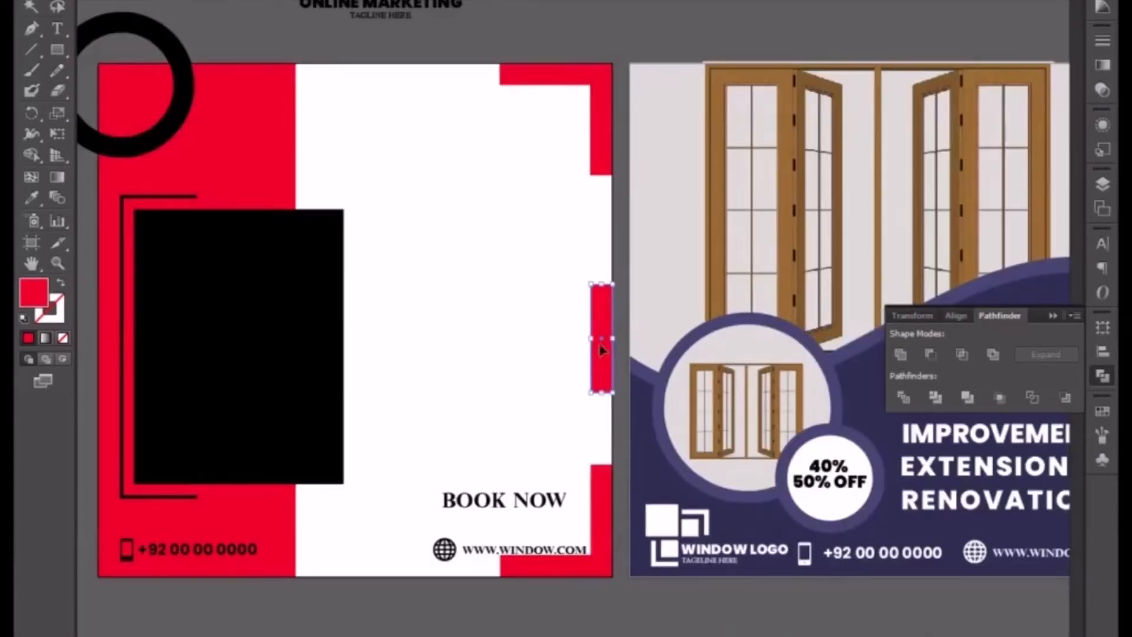
pyautogui.moveTo(602, 285); pyautogui.dragTo(601, 273)
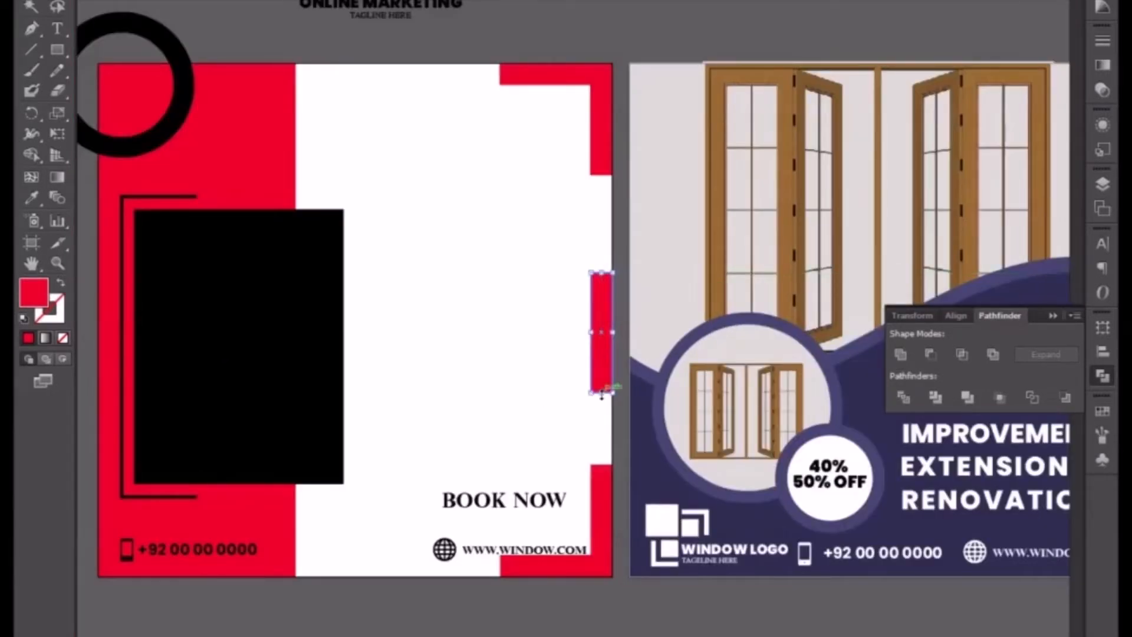
pyautogui.moveTo(601, 392); pyautogui.dragTo(602, 399)
pyautogui.moveTo(607, 335); pyautogui.dragTo(608, 331)
pyautogui.moveTo(602, 266); pyautogui.dragTo(602, 257)
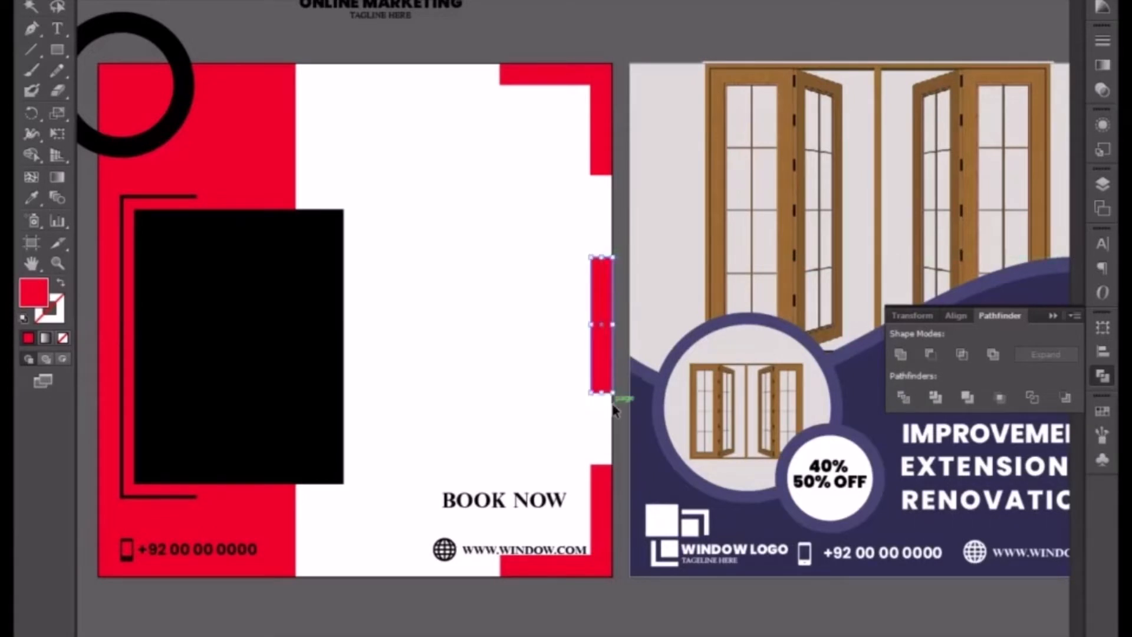
# - Copy the red edge bar and widen the copy across the white area until it overlaps the black rectangle
pyautogui.click(563, 396)
pyautogui.click(595, 365)
pyautogui.click(475, 415)
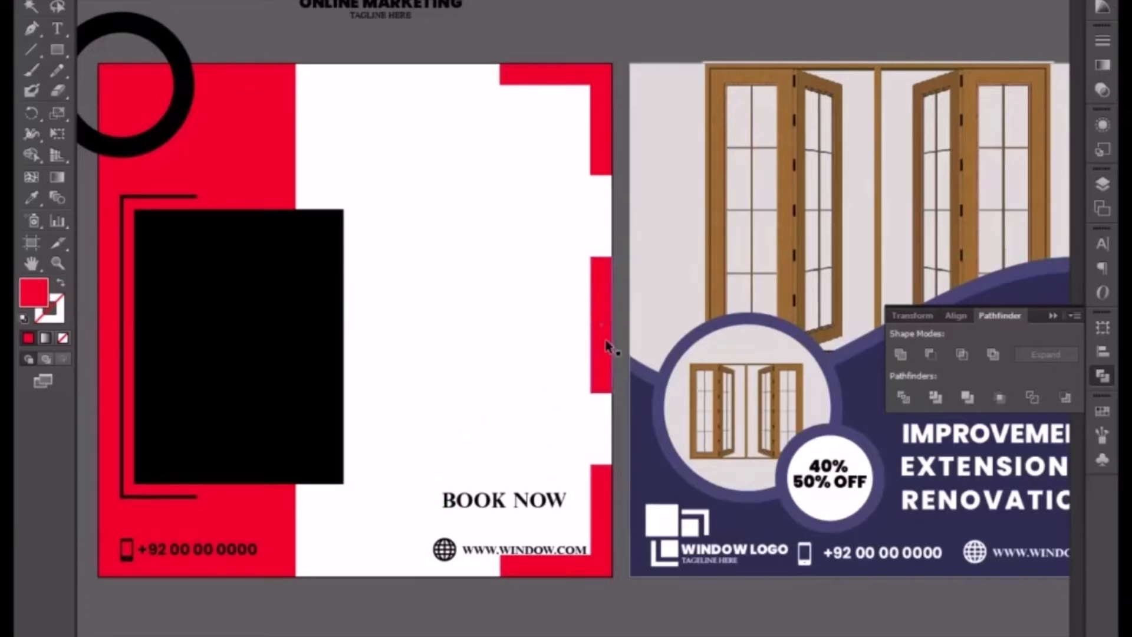
pyautogui.moveTo(603, 348); pyautogui.dragTo(286, 325)
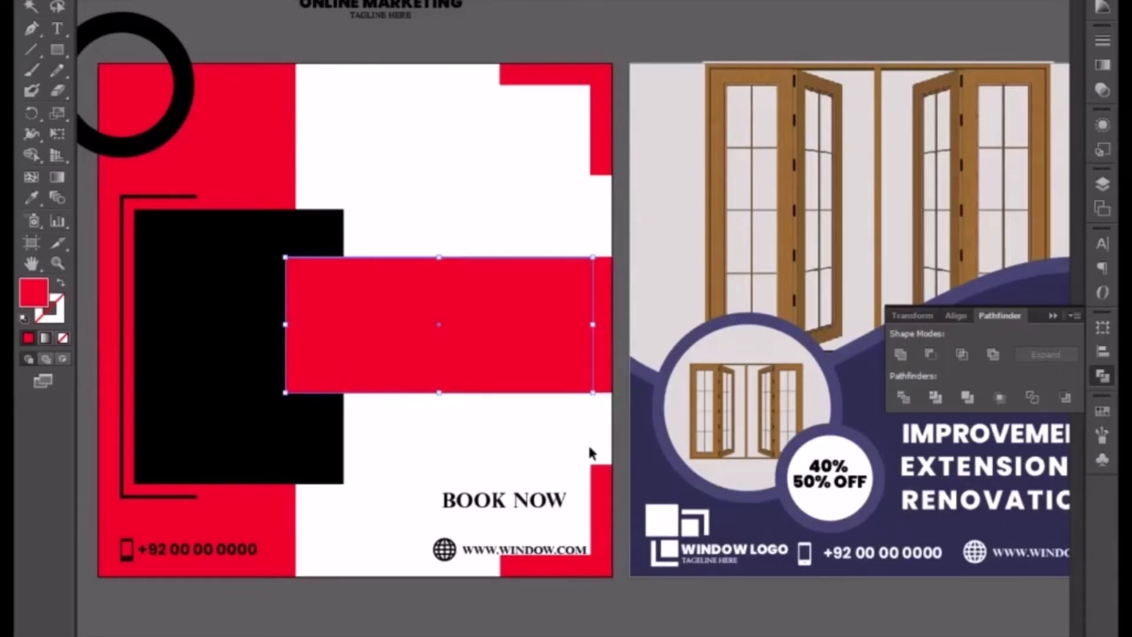
# - Shift the thin black bracket slightly toward the black rectangle, and raise both together
pyautogui.click(125, 349)
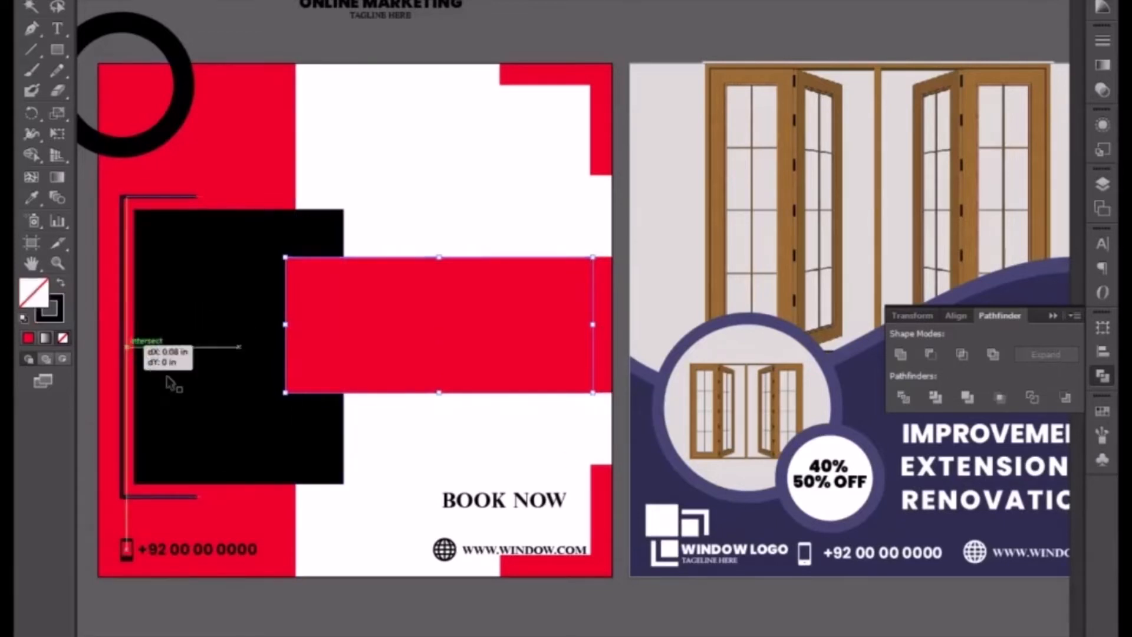
pyautogui.keyDown('shift'); pyautogui.click(171, 390); pyautogui.keyUp('shift')
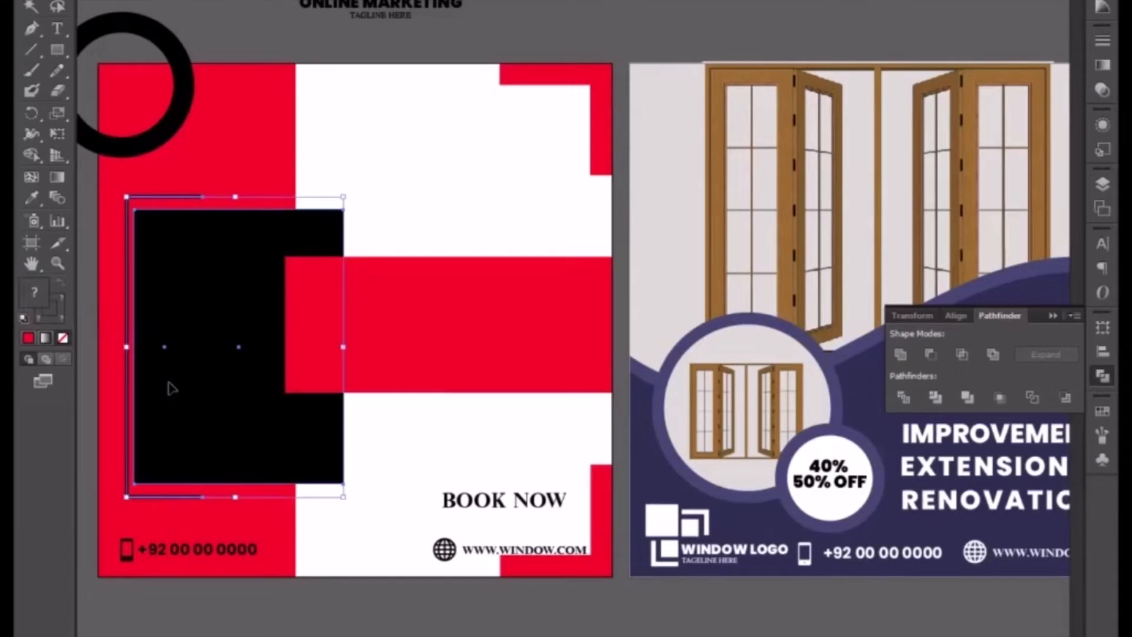
pyautogui.press('Up')
pyautogui.press('Up')
pyautogui.press('Up')
pyautogui.press('Up')
pyautogui.press('Up')
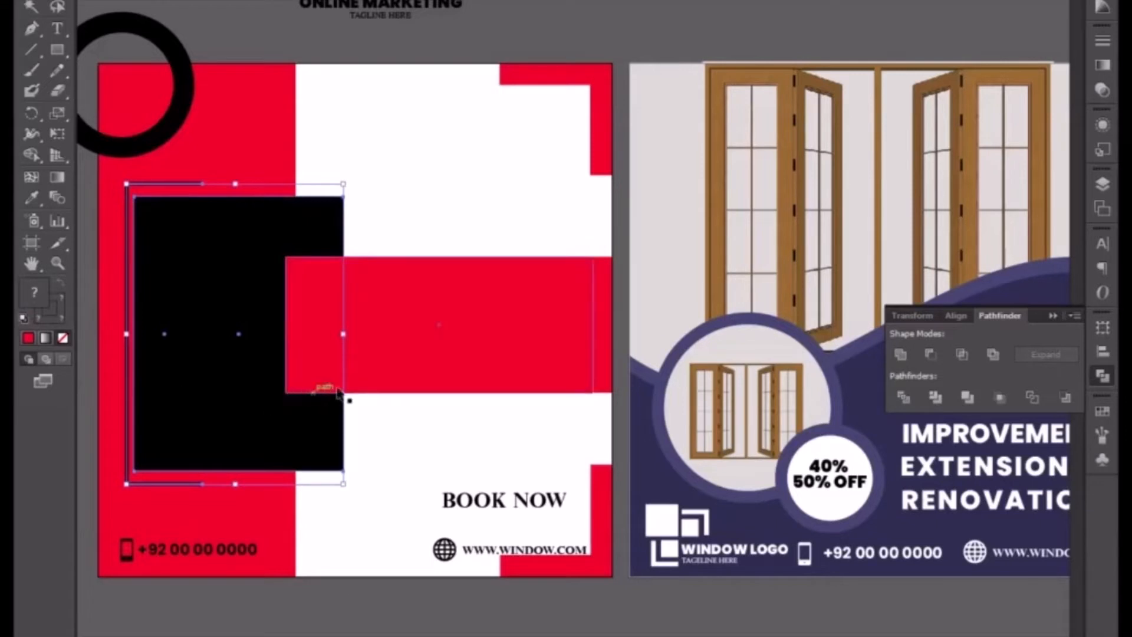
# - Fill the narrow edge bar with the black rectangle's sampled colour and bring it in front of the wide red bar
pyautogui.click(604, 326)
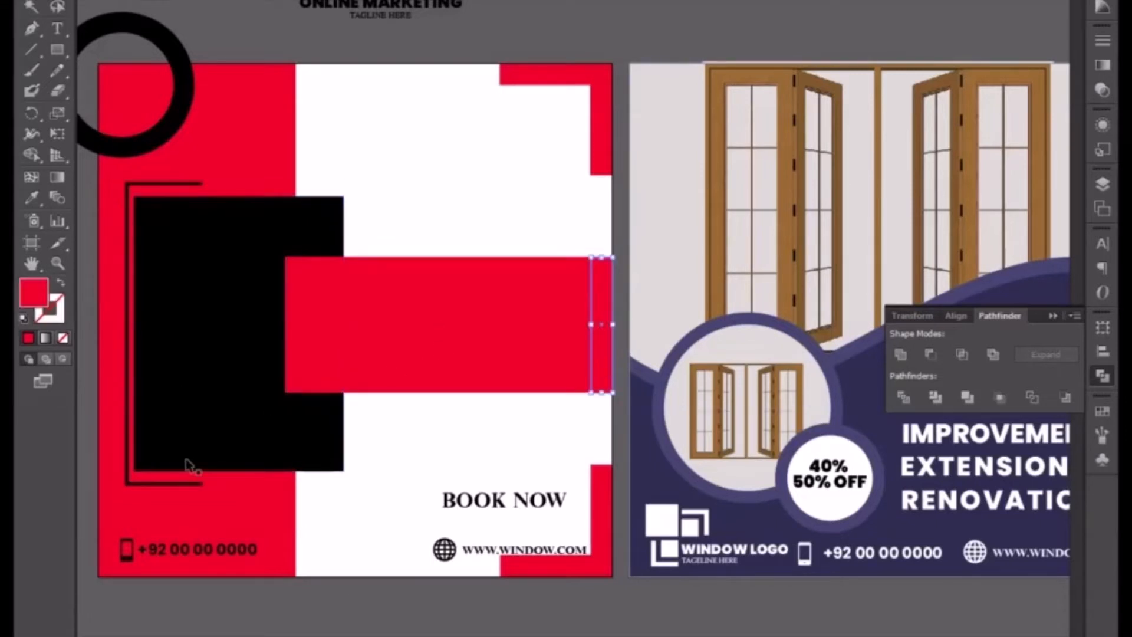
pyautogui.click(31, 198)
pyautogui.click(233, 348)
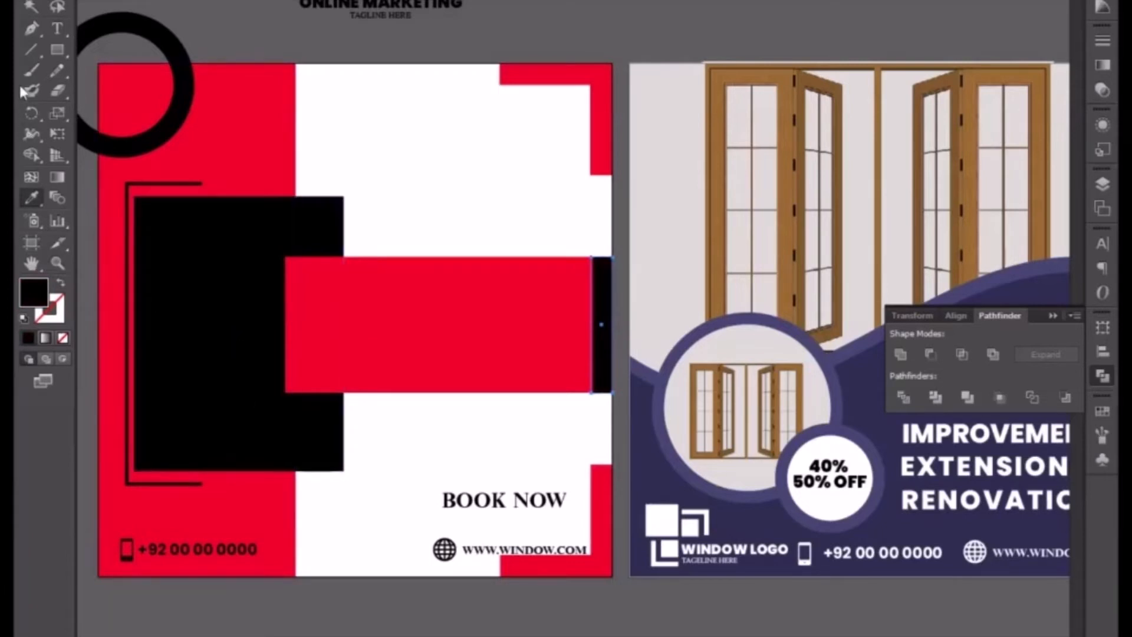
pyautogui.click(34, 5)
pyautogui.rightClick(601, 341)
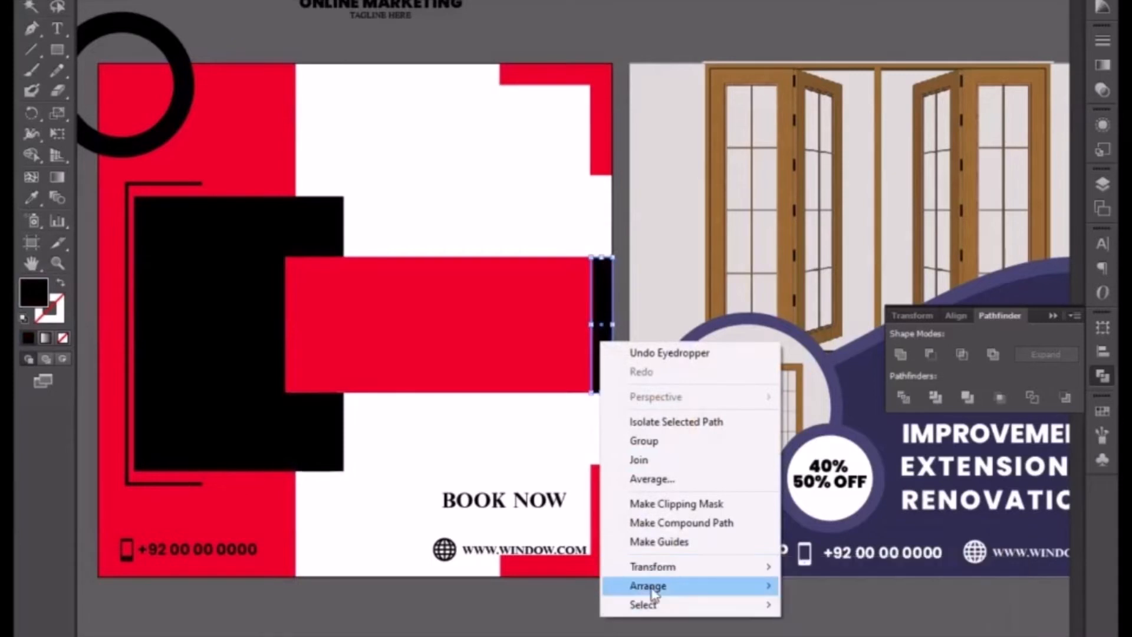
pyautogui.moveTo(649, 586)
pyautogui.click(812, 587)
pyautogui.click(580, 614)
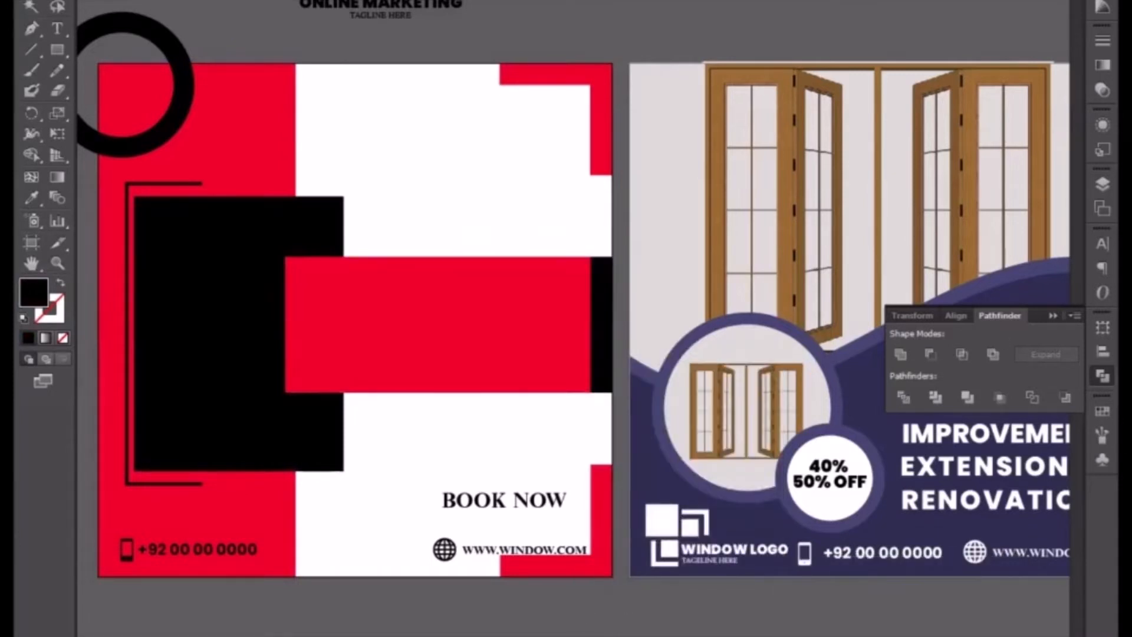
pyautogui.click(1053, 317)
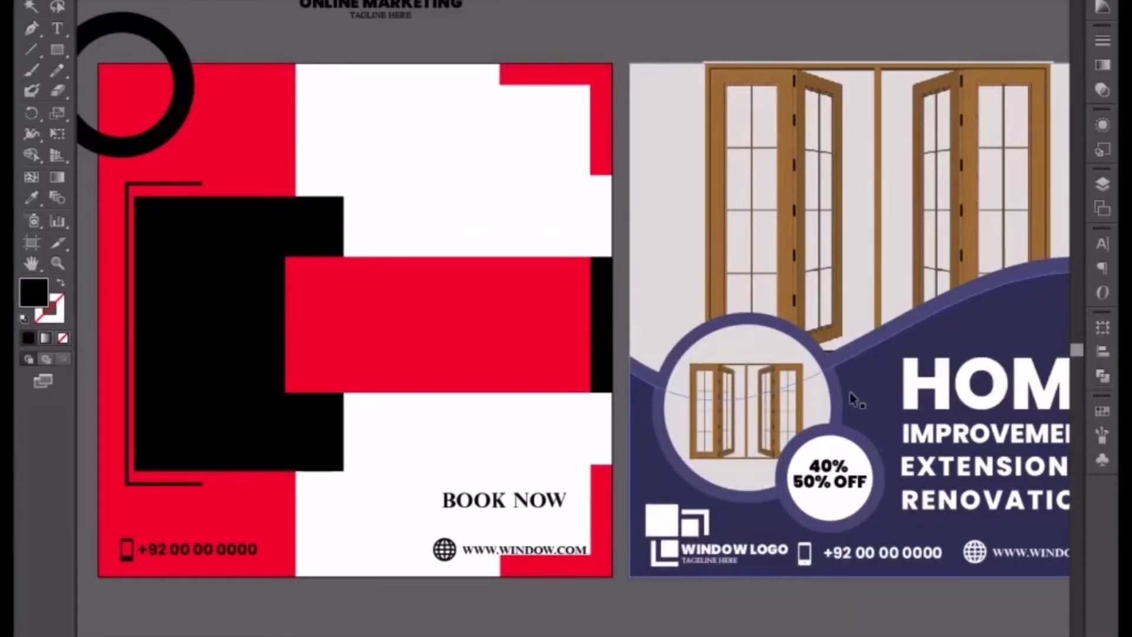
# - Draw a square in the white area above the red bar and give it a black outline with no fill
pyautogui.press('m')
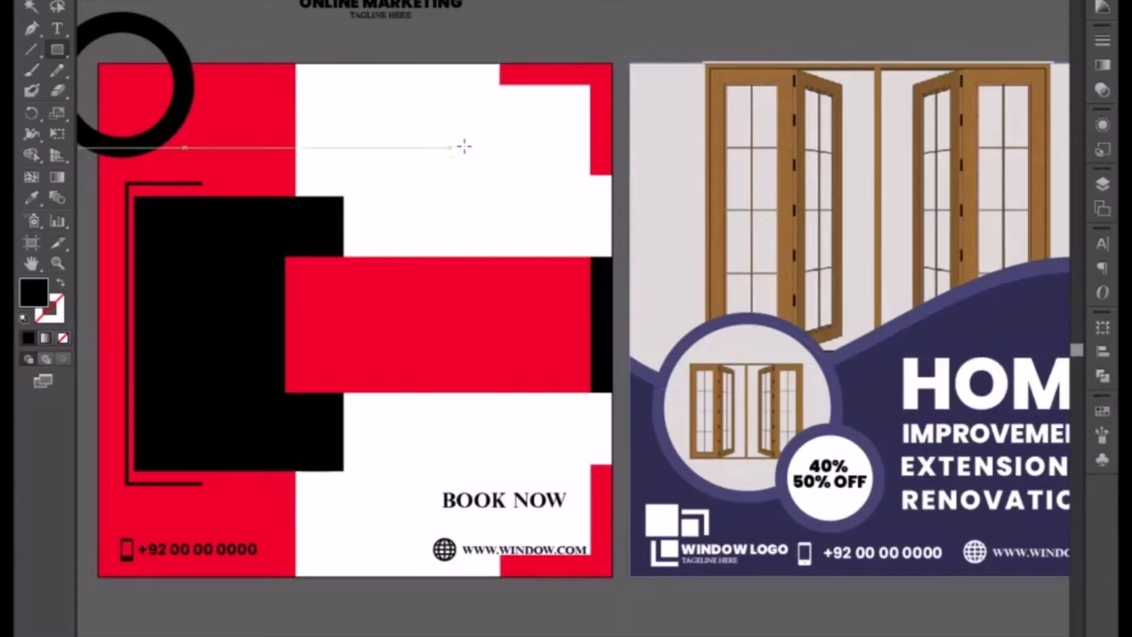
pyautogui.moveTo(423, 130)
pyautogui.mouseDown()
pyautogui.moveTo(516, 245)
pyautogui.moveTo(547, 242)
pyautogui.mouseUp()
pyautogui.click(61, 284)
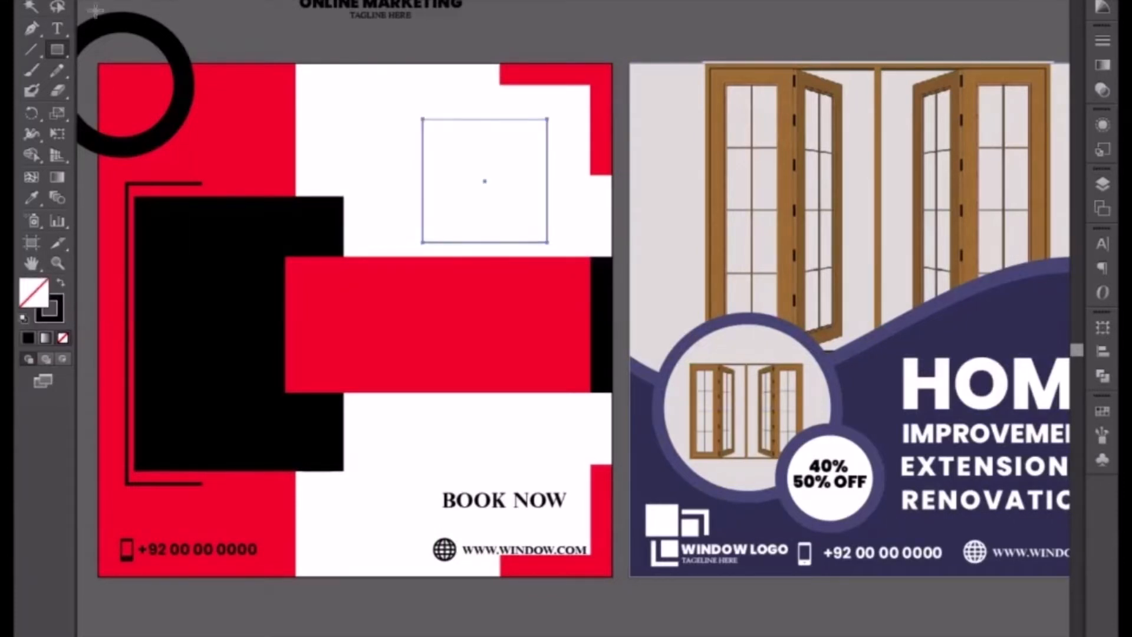
pyautogui.press('v')
pyautogui.click(329, 155)
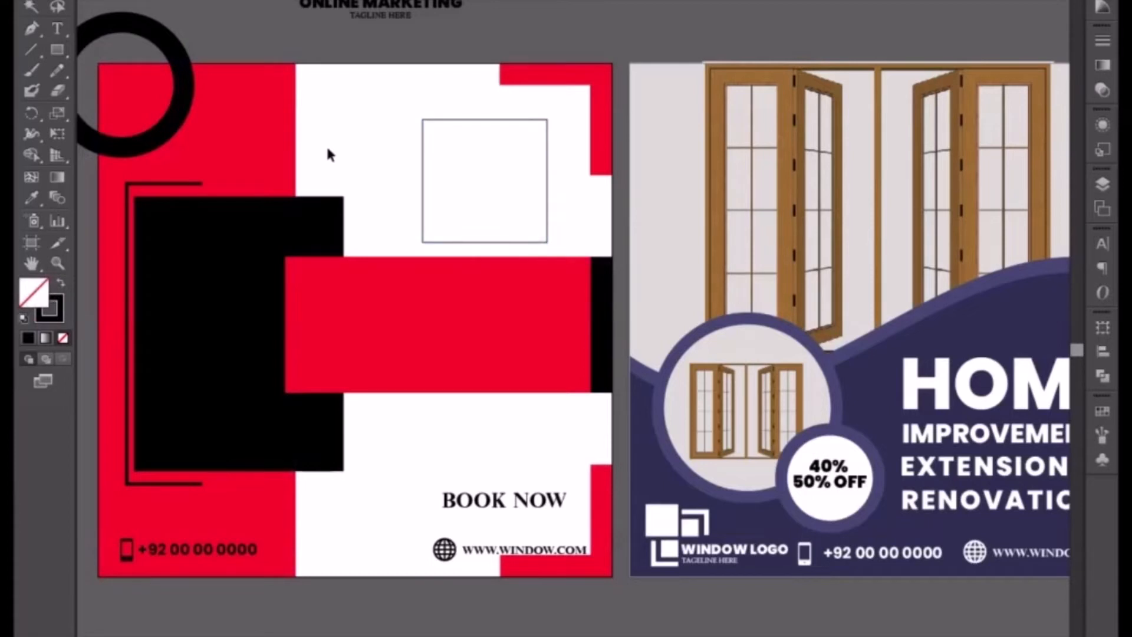
# - Stretch the outlined square's upper edge upward to make it slightly taller than wide
pyautogui.press('space')
pyautogui.moveTo(436, 134); pyautogui.dragTo(483, 265)
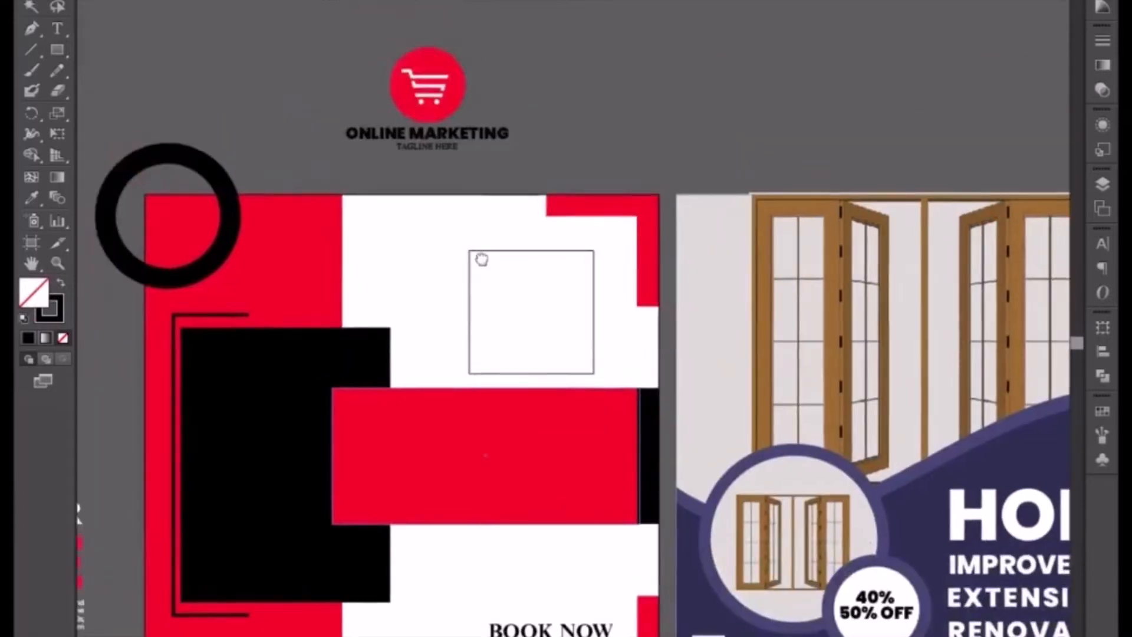
pyautogui.hotkey('ctrl', '=')
pyautogui.hotkey('ctrl', '=')
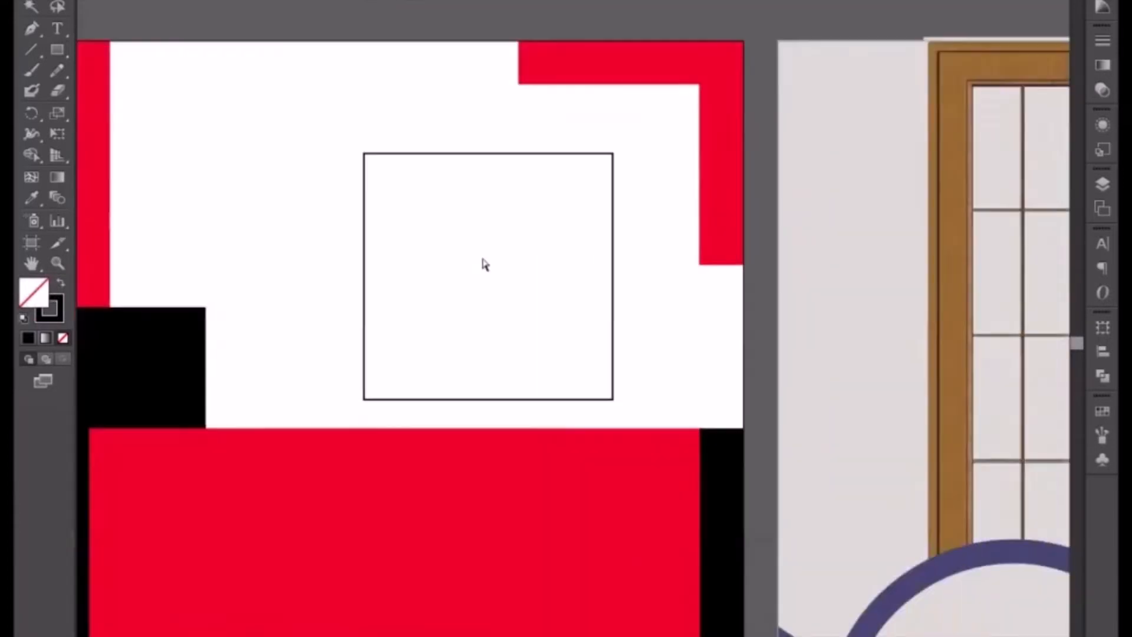
pyautogui.click(483, 154)
pyautogui.moveTo(488, 153); pyautogui.dragTo(485, 134)
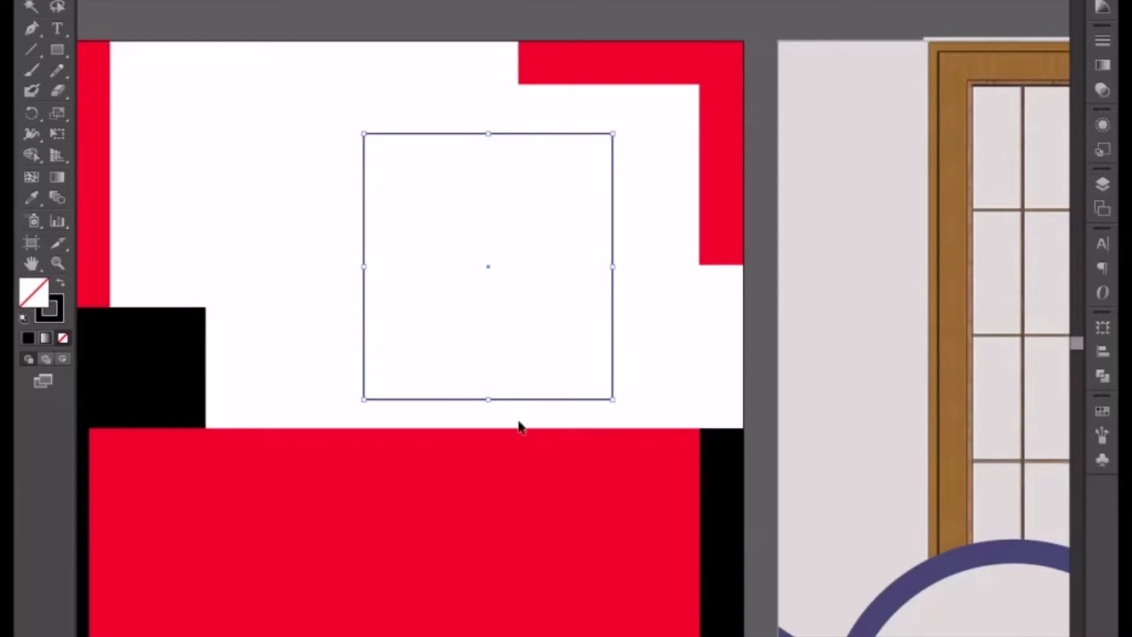
# - Add one anchor point on the outlined square's left edge and another on its bottom edge
pyautogui.click(31, 28)
pyautogui.click(364, 225)
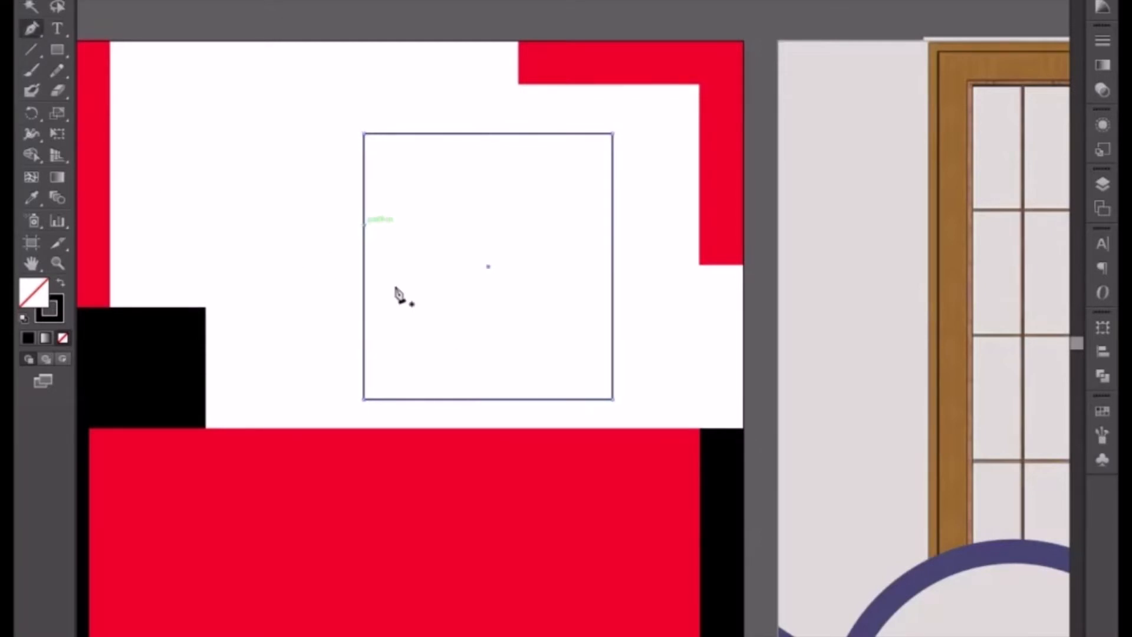
pyautogui.click(529, 399)
pyautogui.press('v')
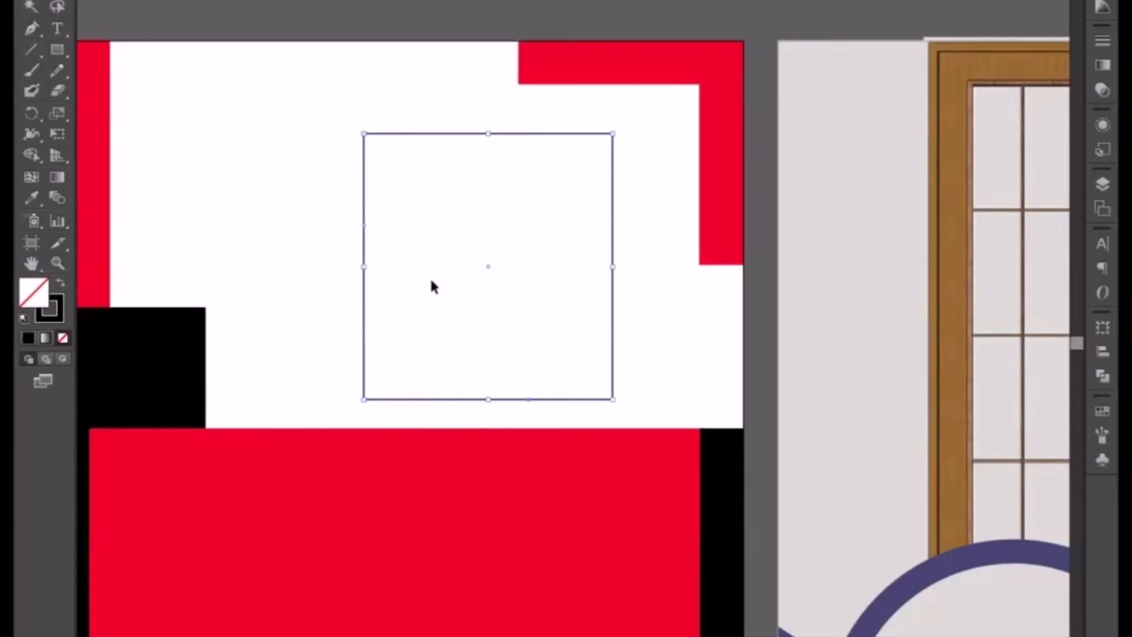
pyautogui.click(429, 277)
pyautogui.click(363, 225)
# - Delete the square's upper and right segments beyond the two added anchor points, leaving an L-shaped lower-left corner
pyautogui.press('a')
pyautogui.press('v')
pyautogui.press('a')
pyautogui.press('v')
pyautogui.press('a')
pyautogui.click(613, 134)
pyautogui.press('Delete')
pyautogui.press('Delete')
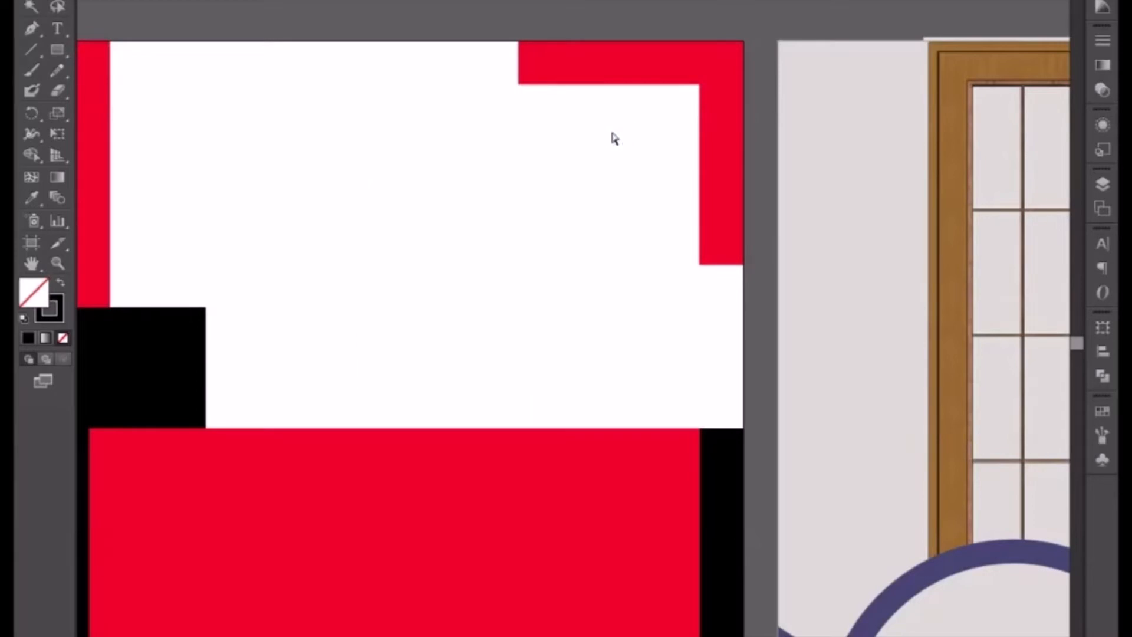
pyautogui.hotkey('ctrl', 'z')
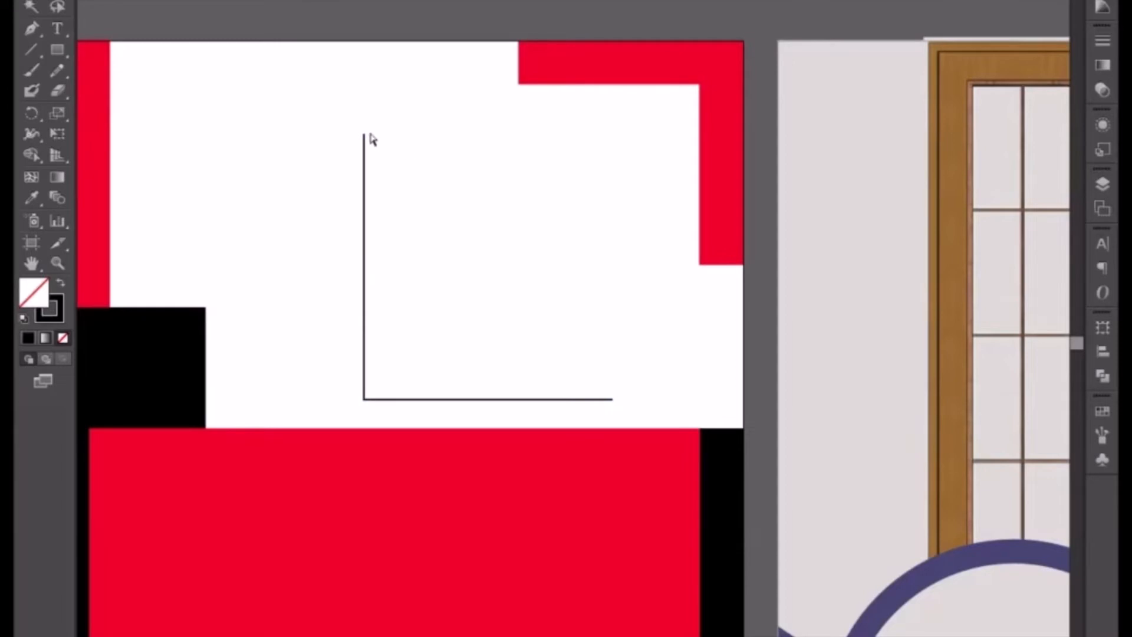
pyautogui.press('Delete')
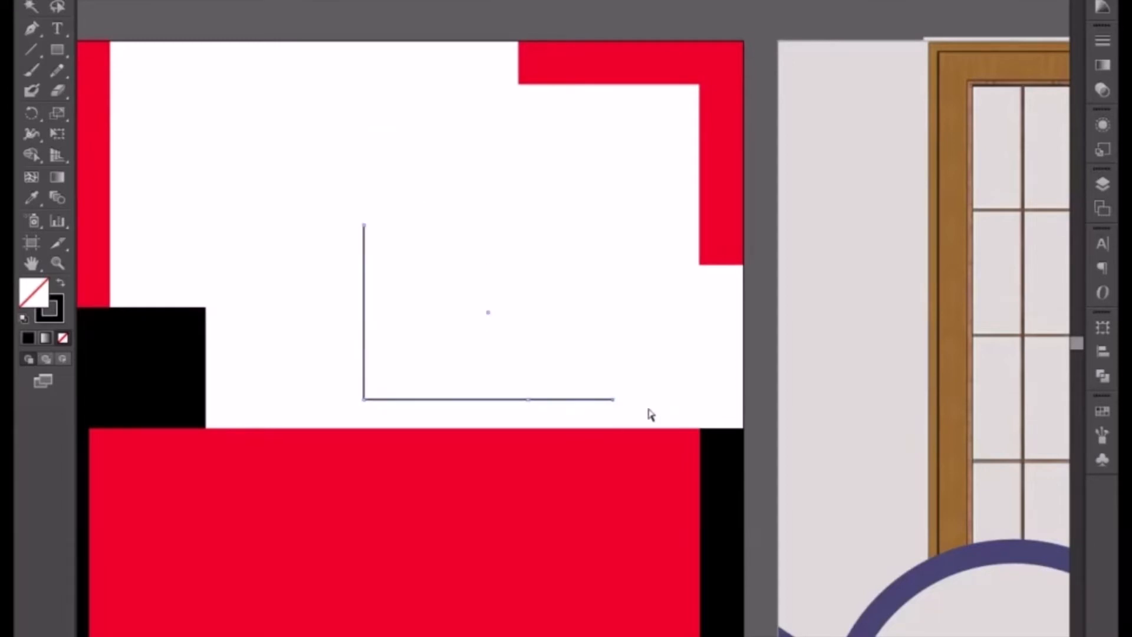
pyautogui.press('Delete')
# - Set the L-shaped corner's stroke weight to 6 pt
pyautogui.click(1109, 41)
pyautogui.click(976, 50)
pyautogui.press('Up')
pyautogui.press('Up')
pyautogui.press('Up')
pyautogui.press('Up')
pyautogui.press('Up')
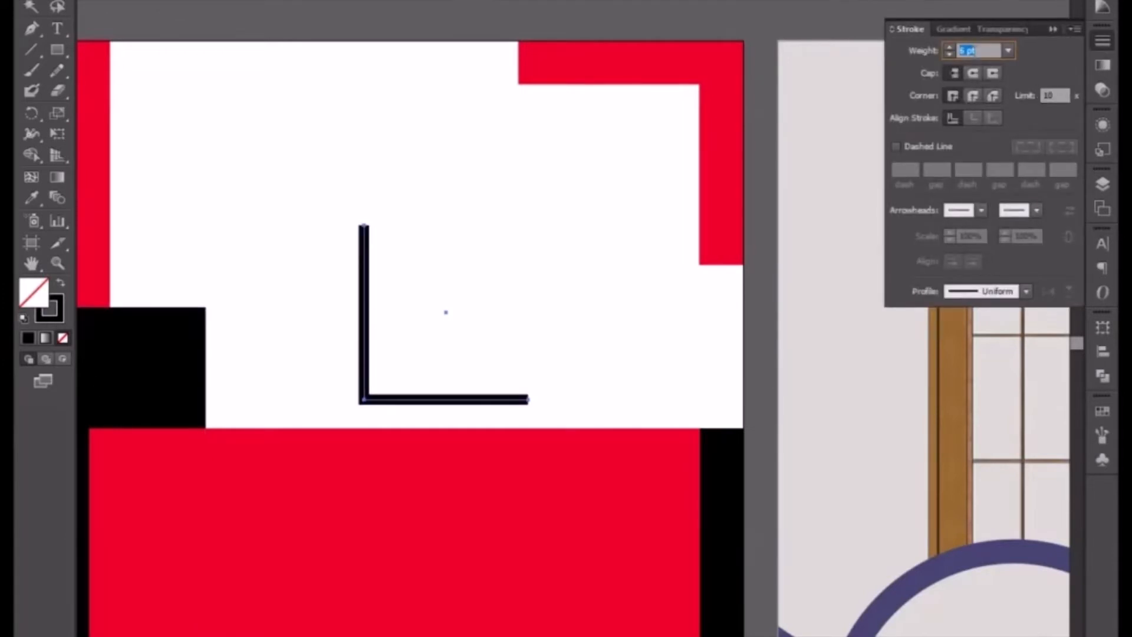
pyautogui.click(490, 292)
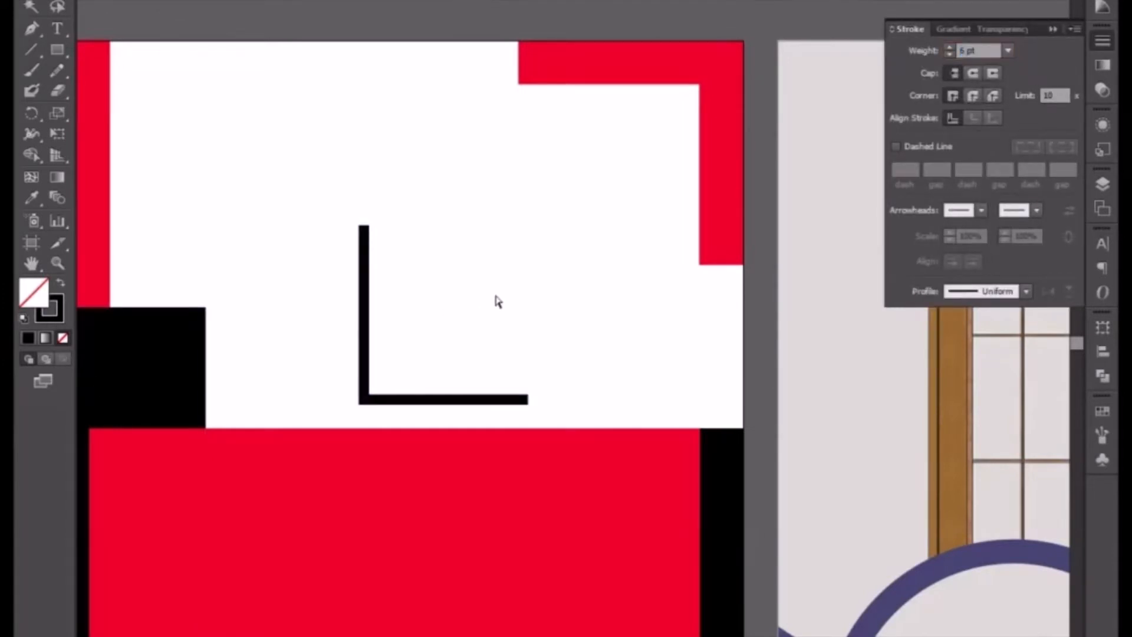
# - Paste the copied full square in place and remove its lower-left corner segments between the two added anchor points
pyautogui.hotkey('ctrl', 'v')
pyautogui.hotkey('ctrl', 'z')
pyautogui.hotkey('ctrl', 'f')
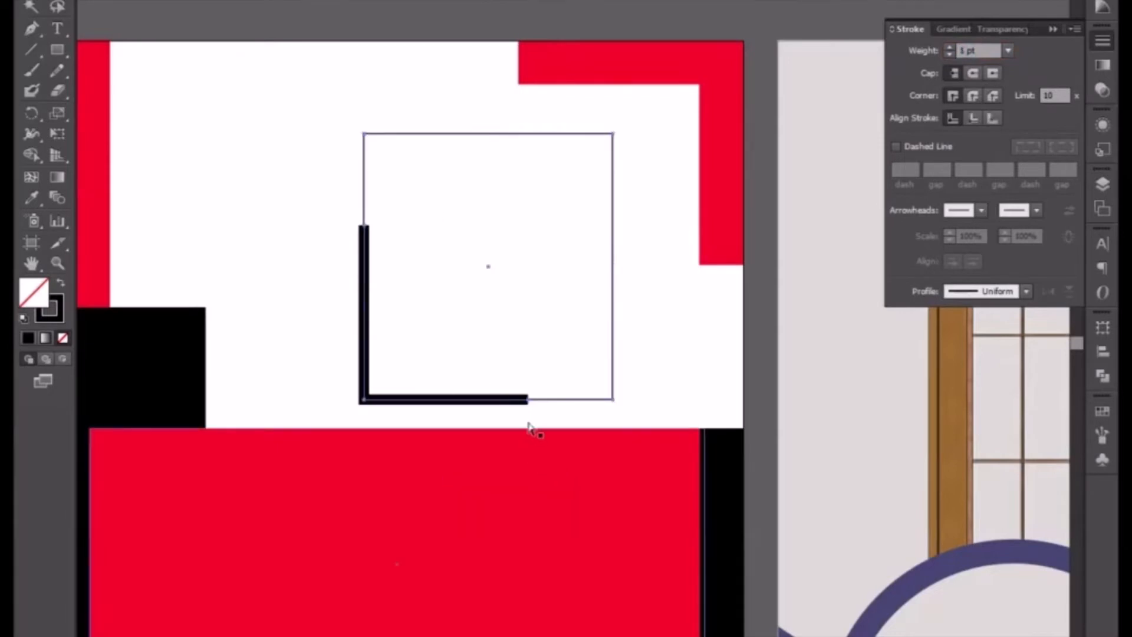
pyautogui.click(427, 365)
pyautogui.click(558, 400)
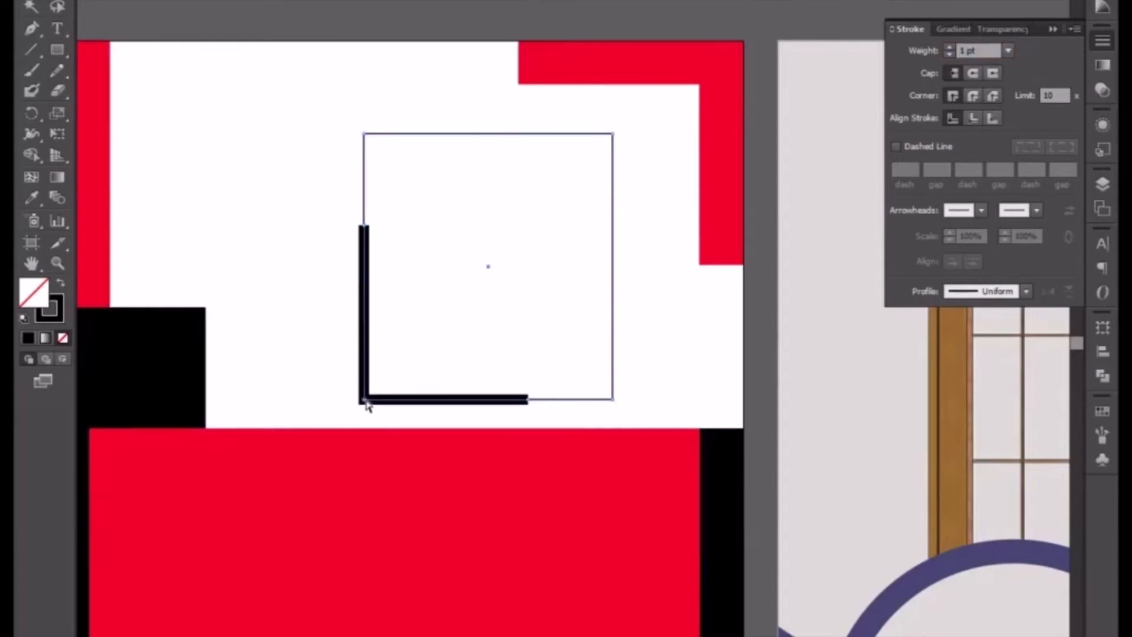
pyautogui.click(365, 404)
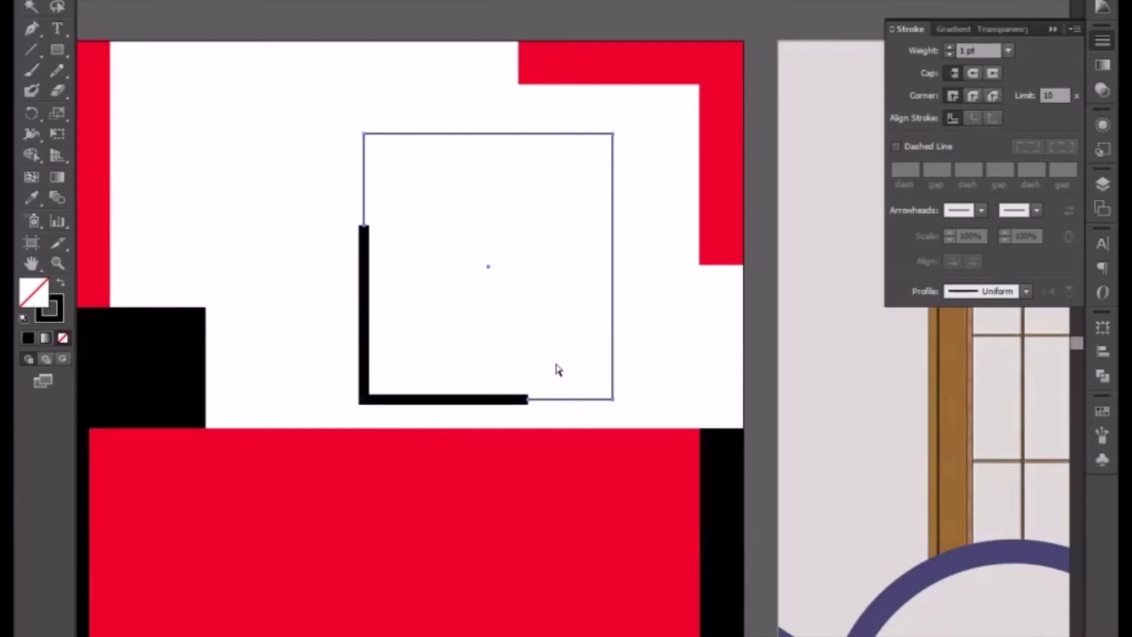
# - Sample the black bracket's stroke onto the open square outline, and set the outline's weight to 3 pt
pyautogui.moveTo(364, 337); pyautogui.dragTo(538, 312)
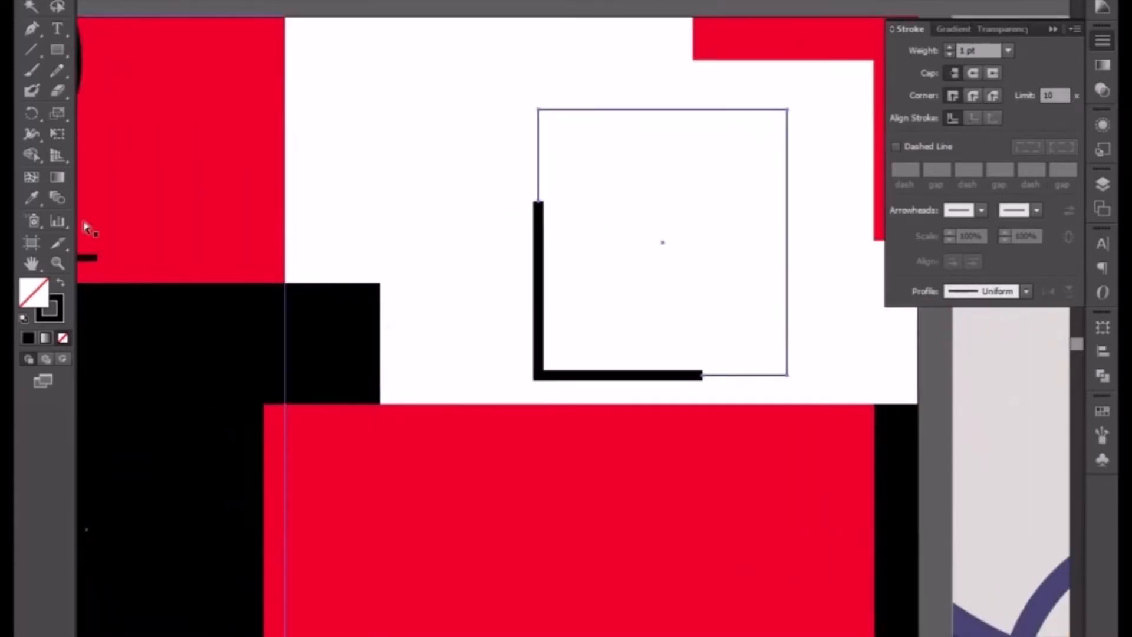
pyautogui.click(31, 196)
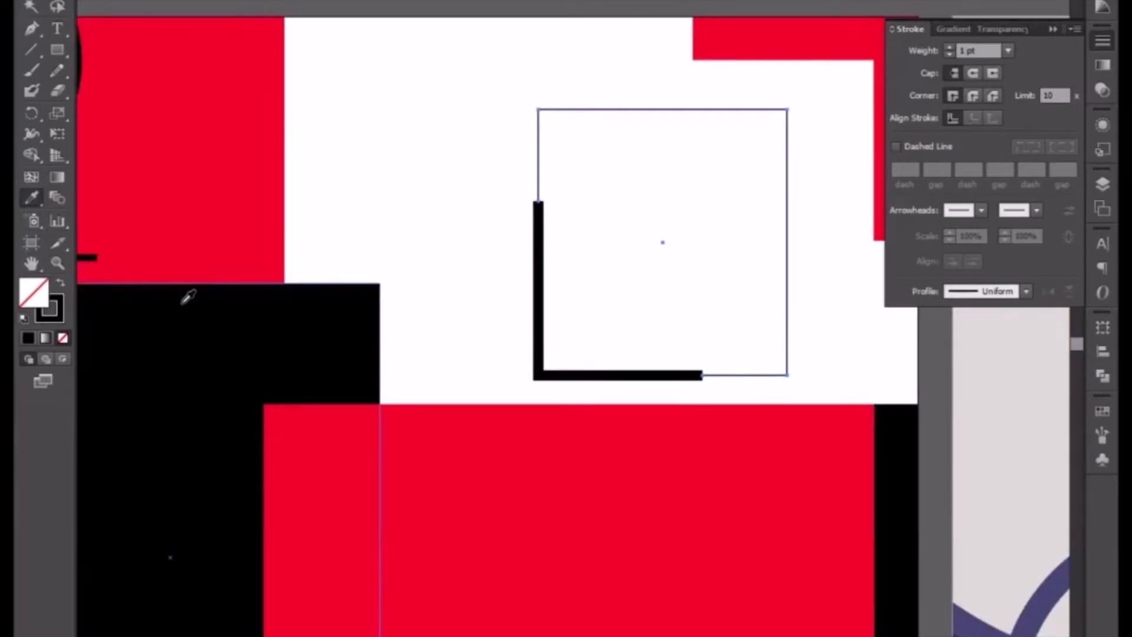
pyautogui.click(95, 256)
pyautogui.press('v')
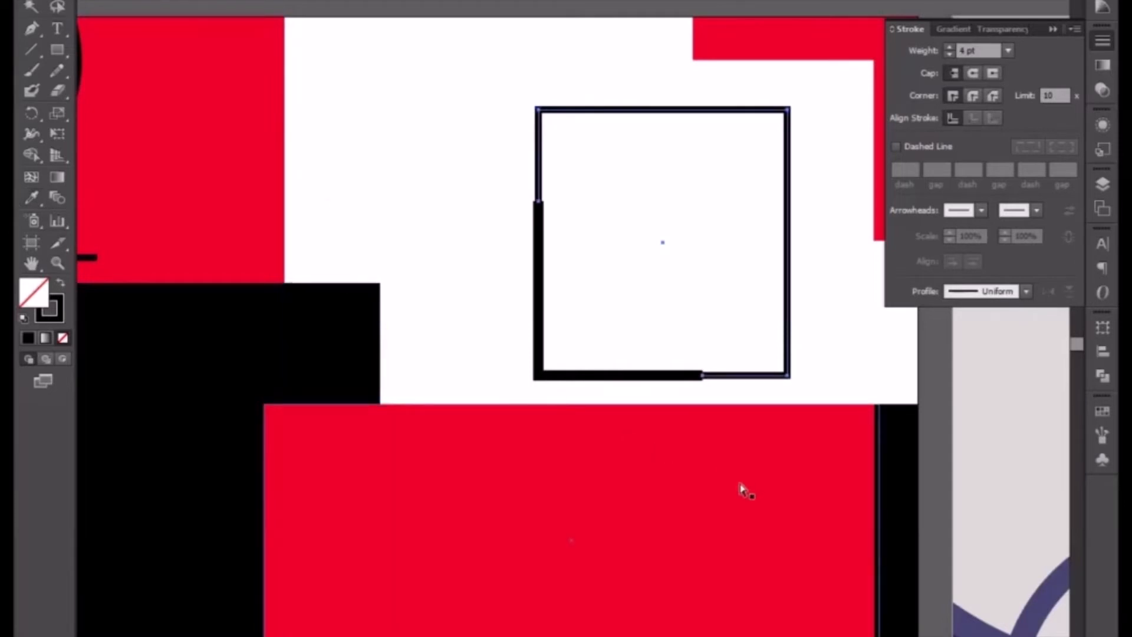
pyautogui.click(570, 377)
pyautogui.click(542, 171)
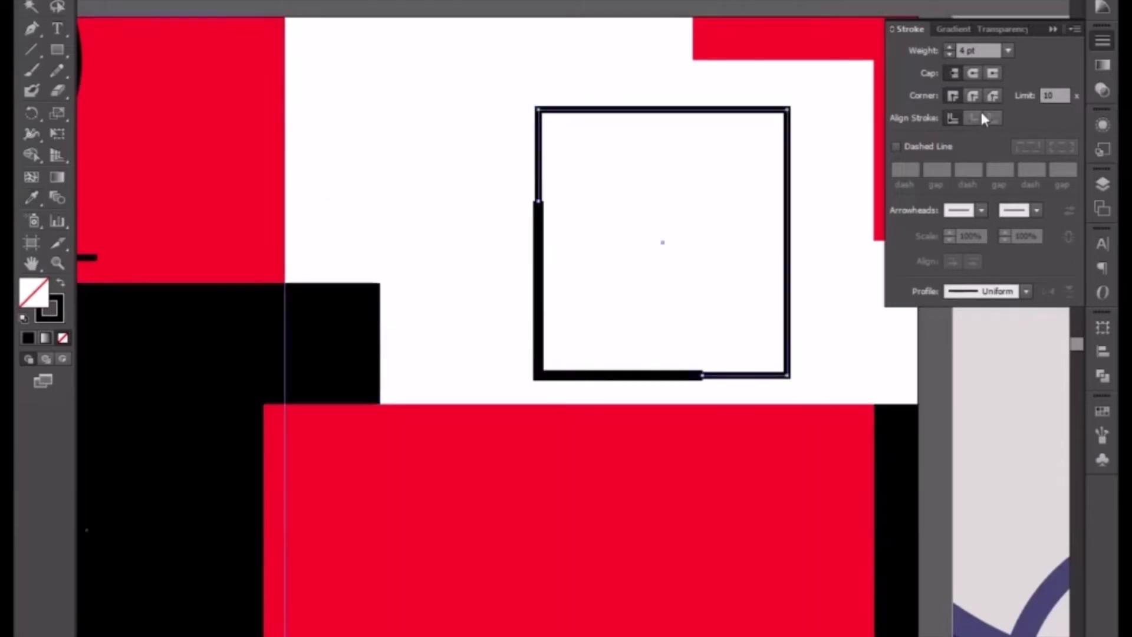
pyautogui.press('Down')
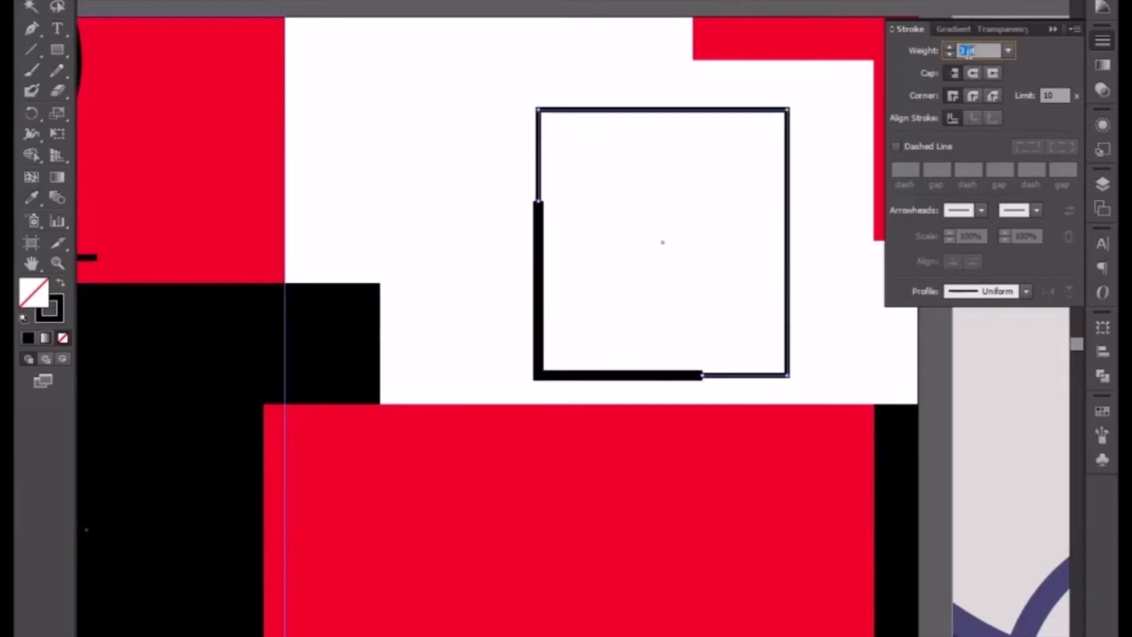
# - Thicken the black L-shaped corner's stroke by another 3 pt
pyautogui.click(546, 377)
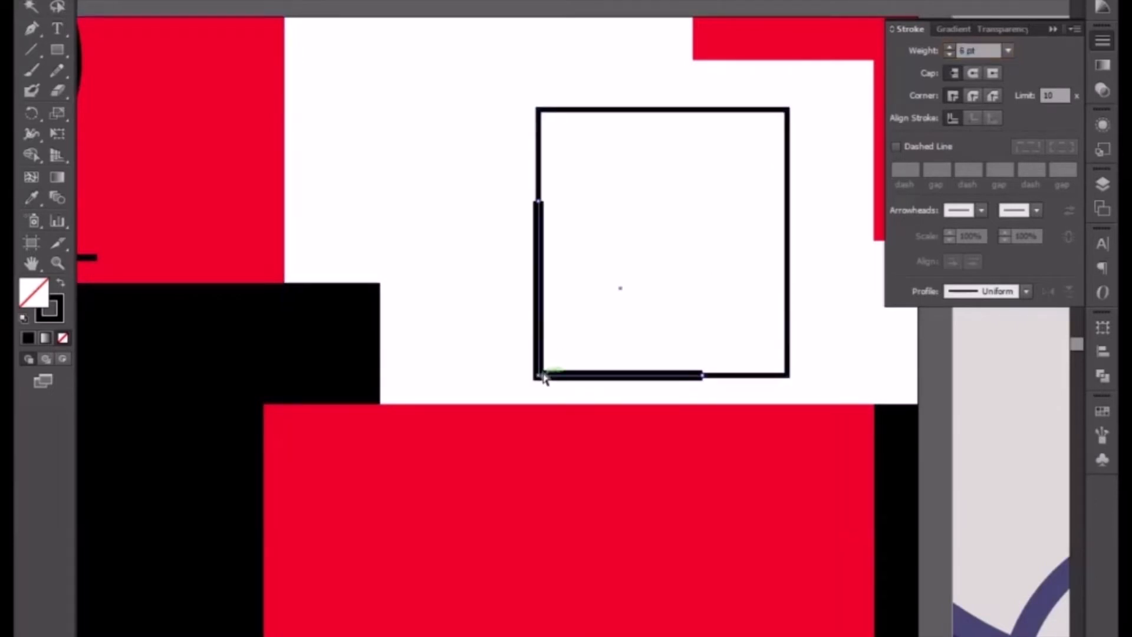
pyautogui.click(977, 52)
pyautogui.press('Up')
pyautogui.press('Up')
pyautogui.press('Up')
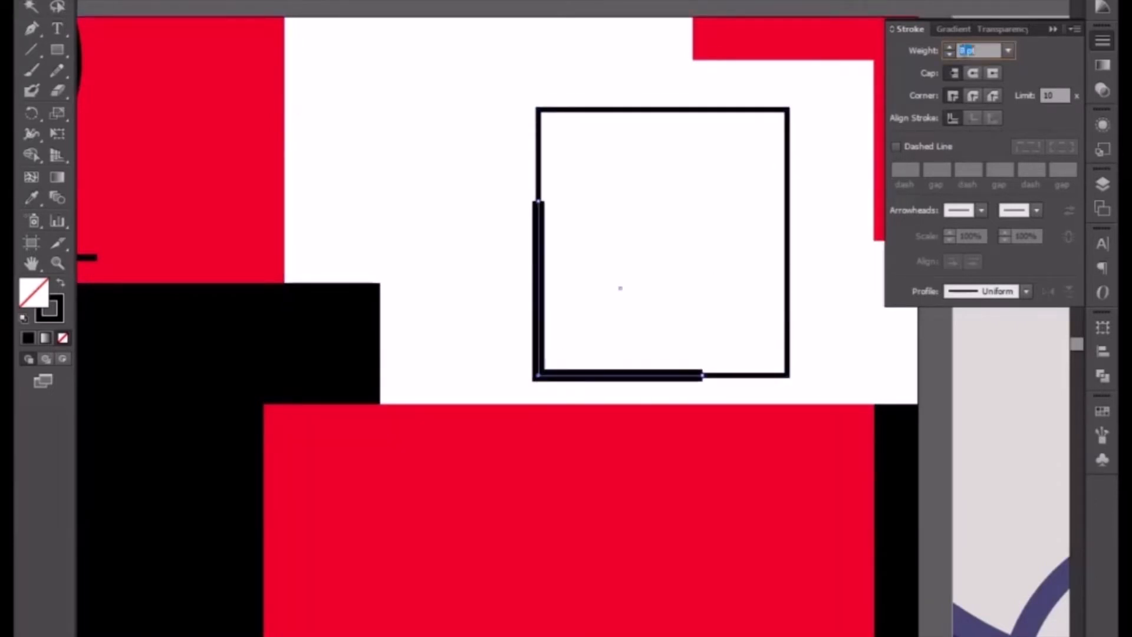
pyautogui.click(724, 377)
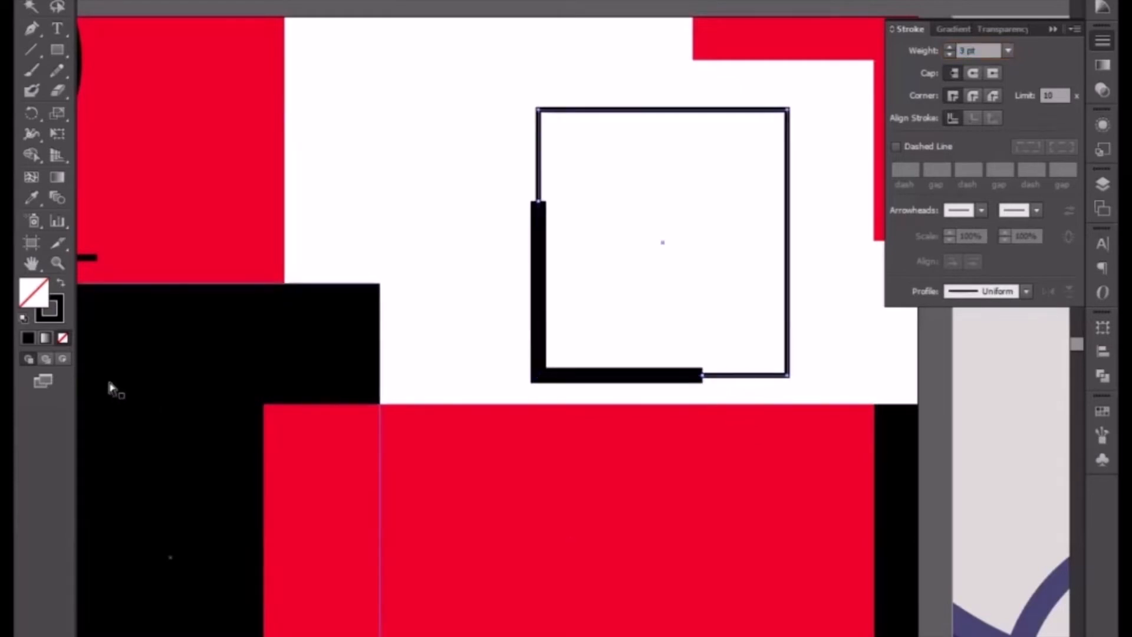
pyautogui.click(502, 318)
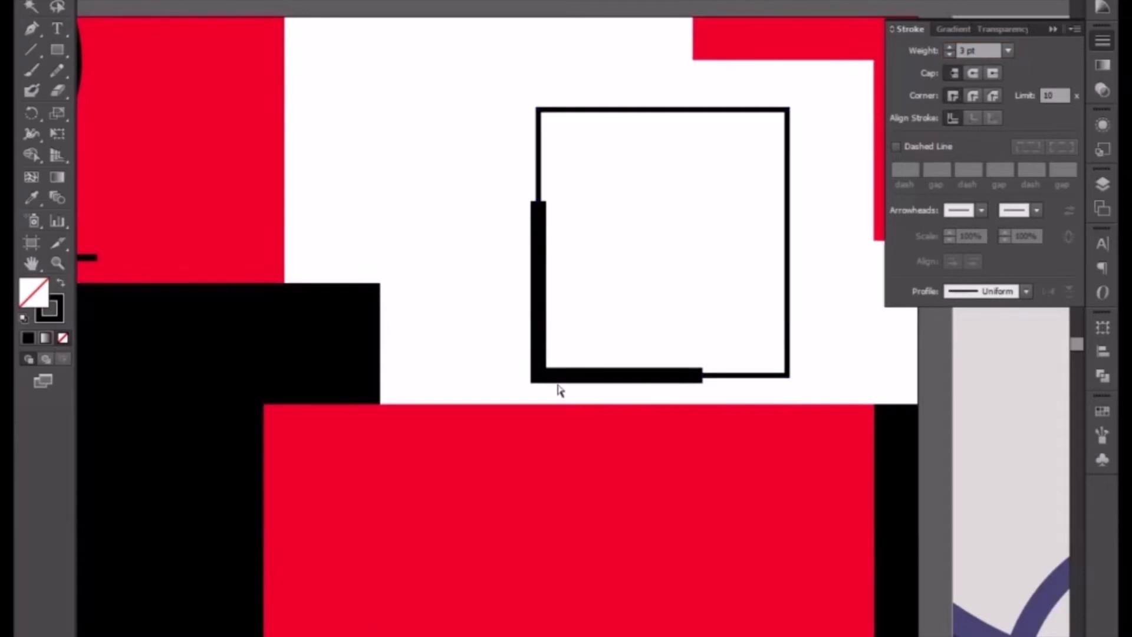
# - Save the wide red bar's fill colour as a new swatch
pyautogui.click(415, 477)
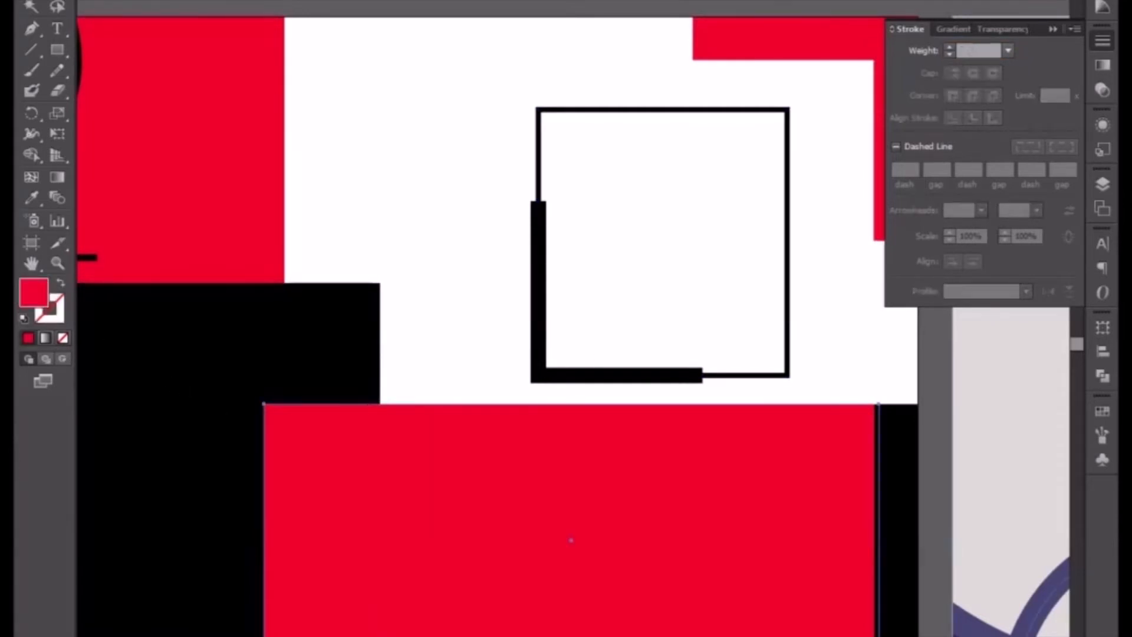
pyautogui.click(1102, 411)
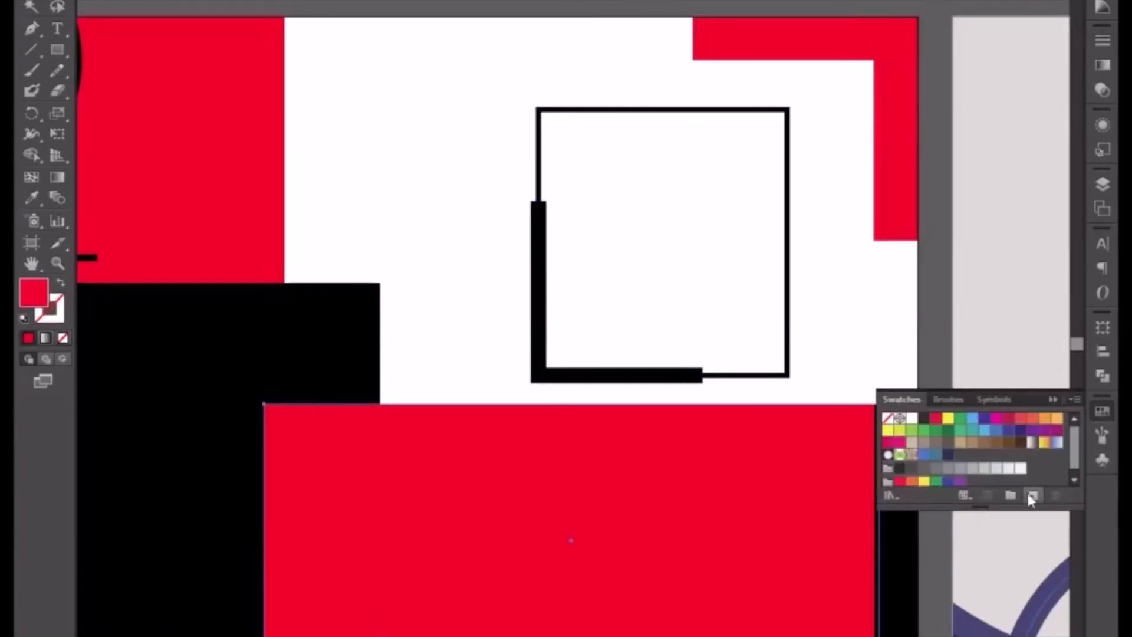
pyautogui.click(1026, 496)
pyautogui.click(591, 441)
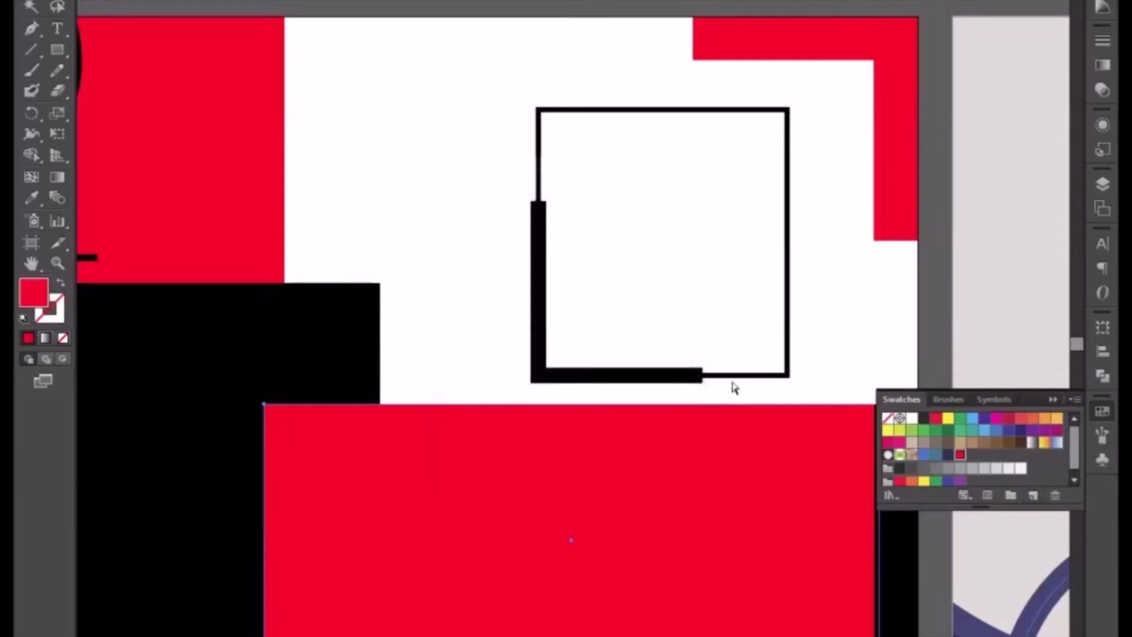
# - Give the thin square outline the same red as its stroke colour, with no fill
pyautogui.click(733, 376)
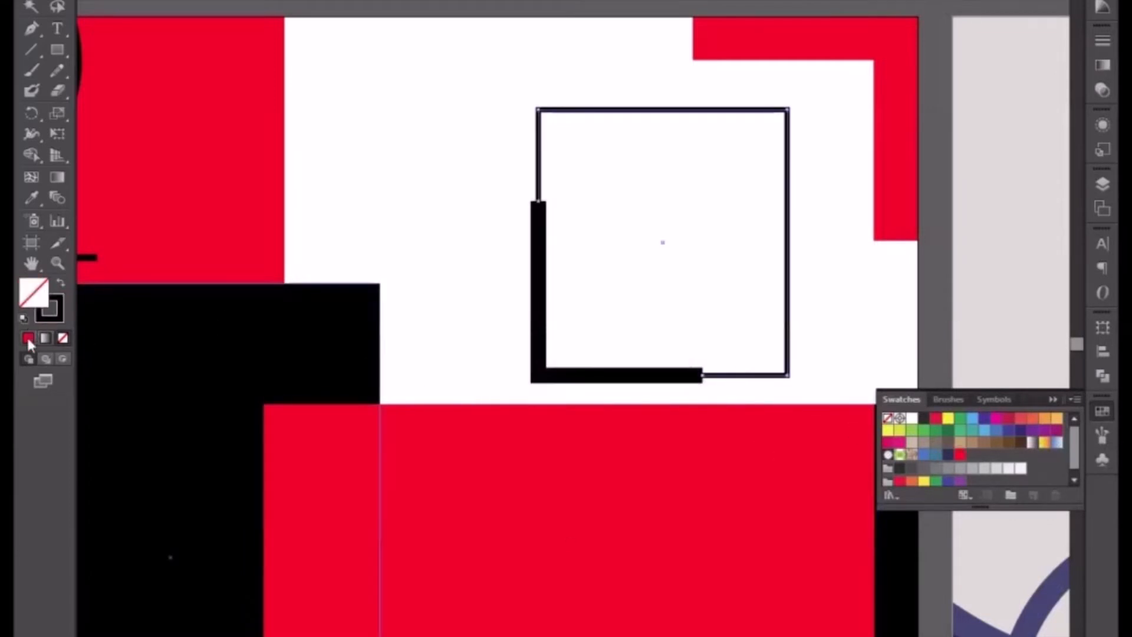
pyautogui.click(28, 338)
pyautogui.click(61, 284)
pyautogui.click(63, 338)
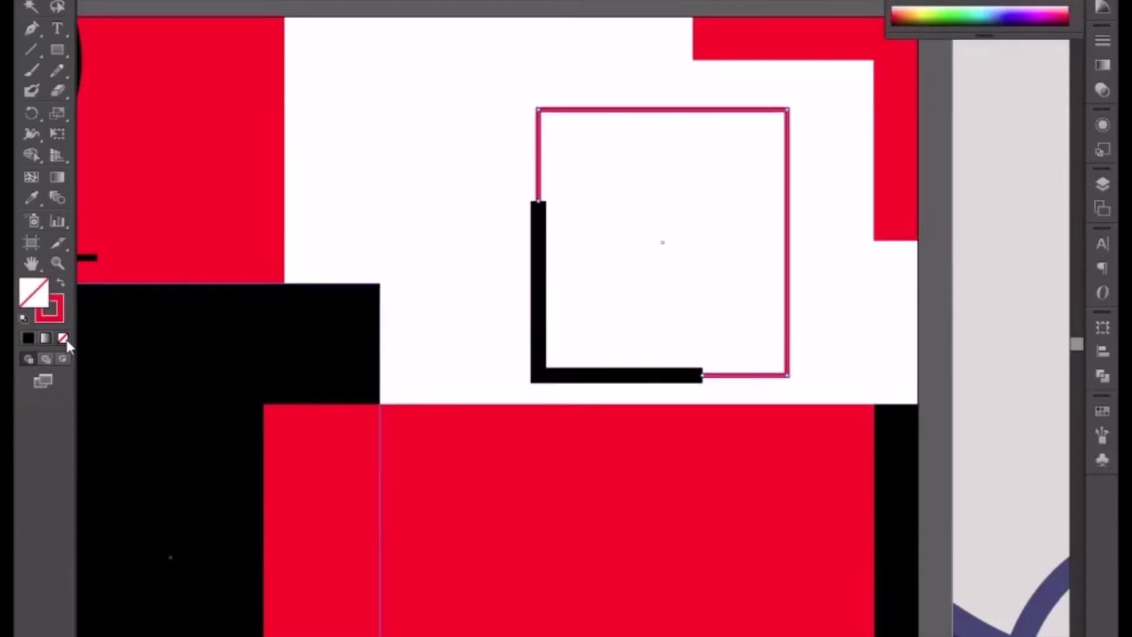
pyautogui.click(488, 270)
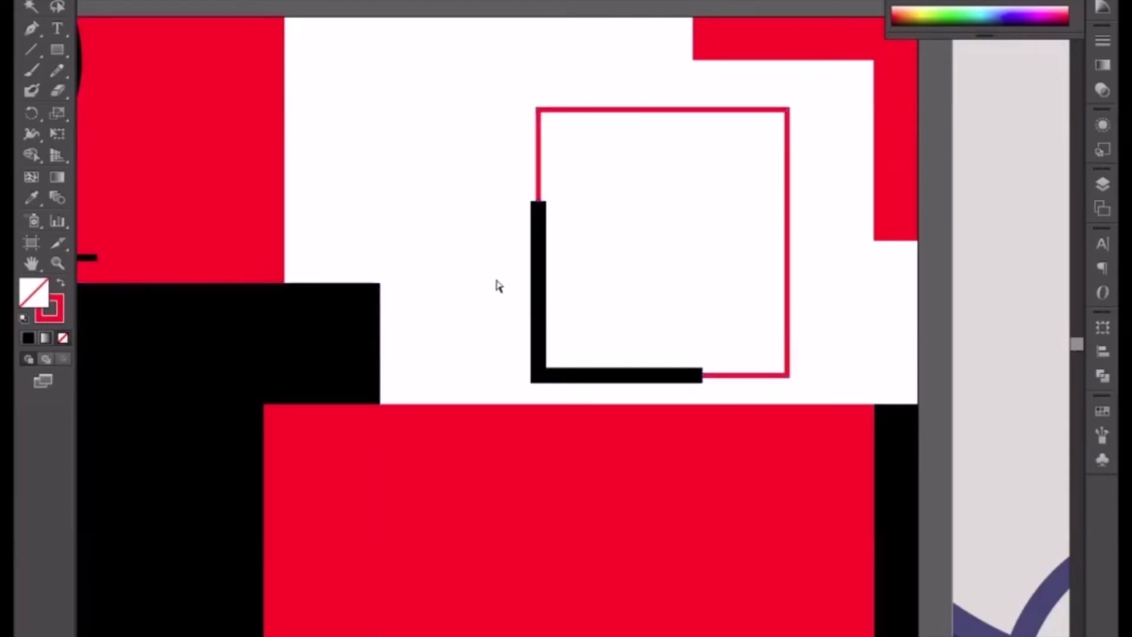
# - Change the stroke of the thin bracket beside the large black rectangle to white
pyautogui.hotkey('ctrl', '-')
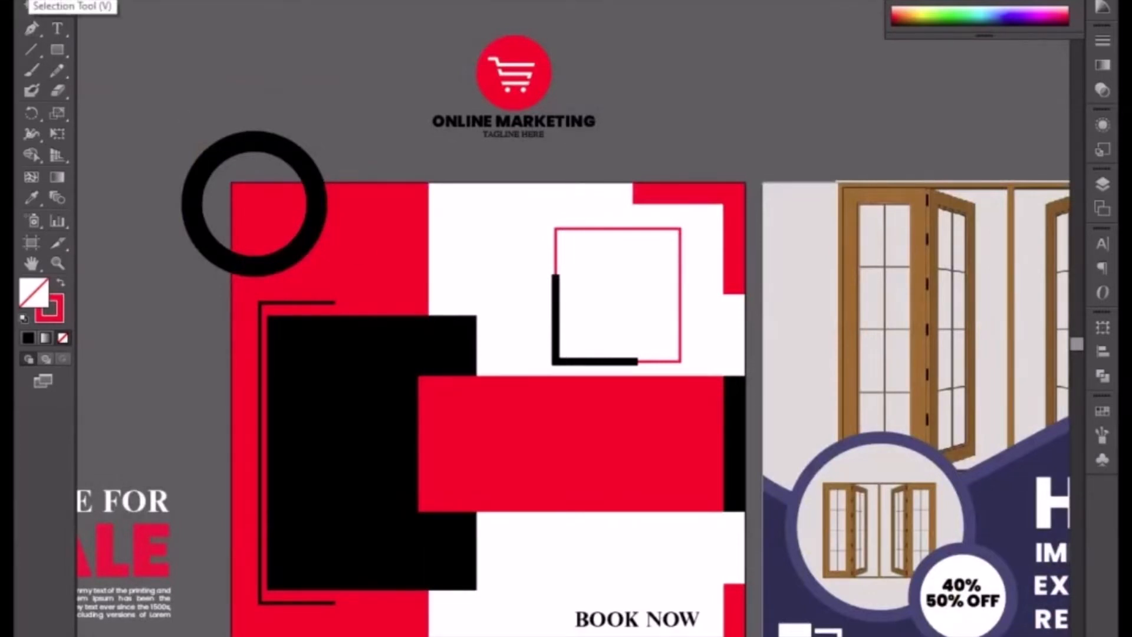
pyautogui.click(31, 5)
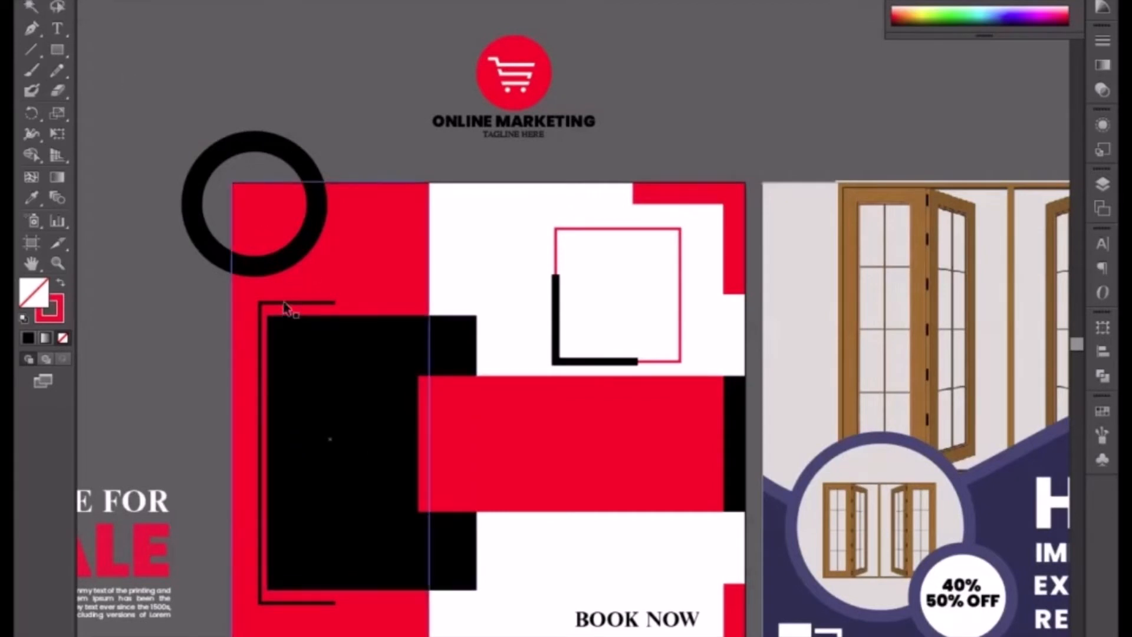
pyautogui.click(287, 306)
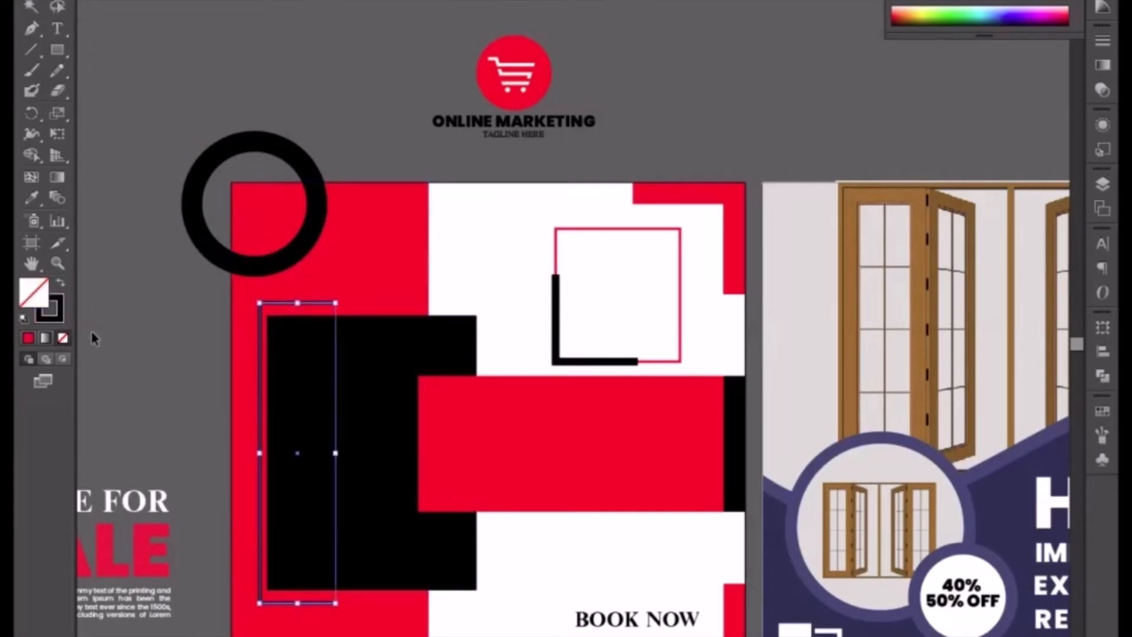
pyautogui.click(60, 318)
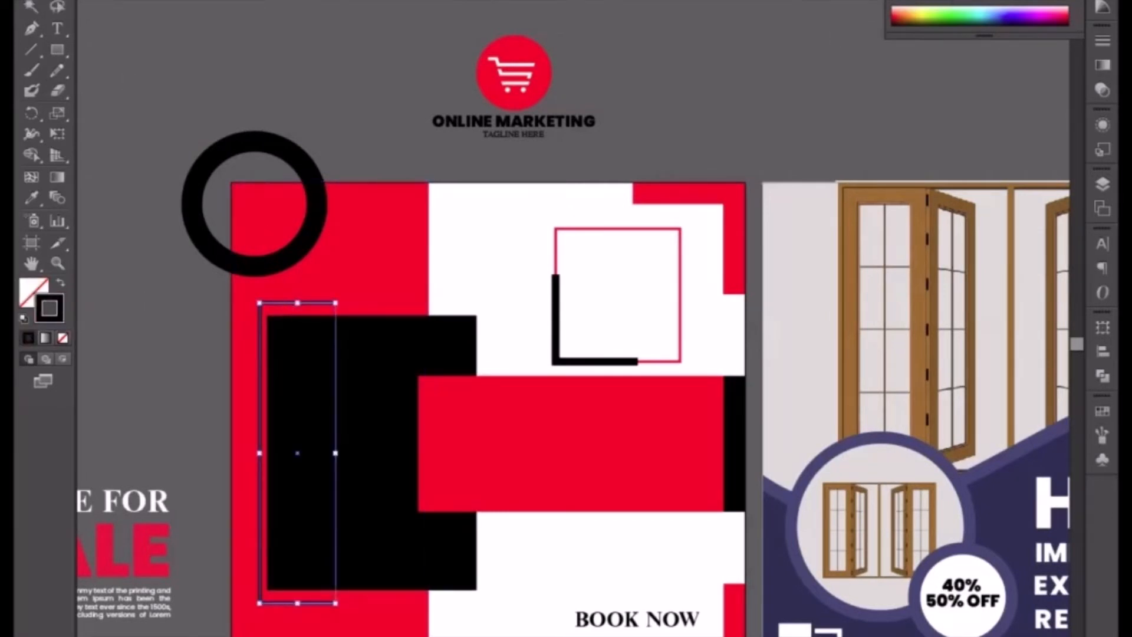
pyautogui.click(895, 6)
pyautogui.click(400, 145)
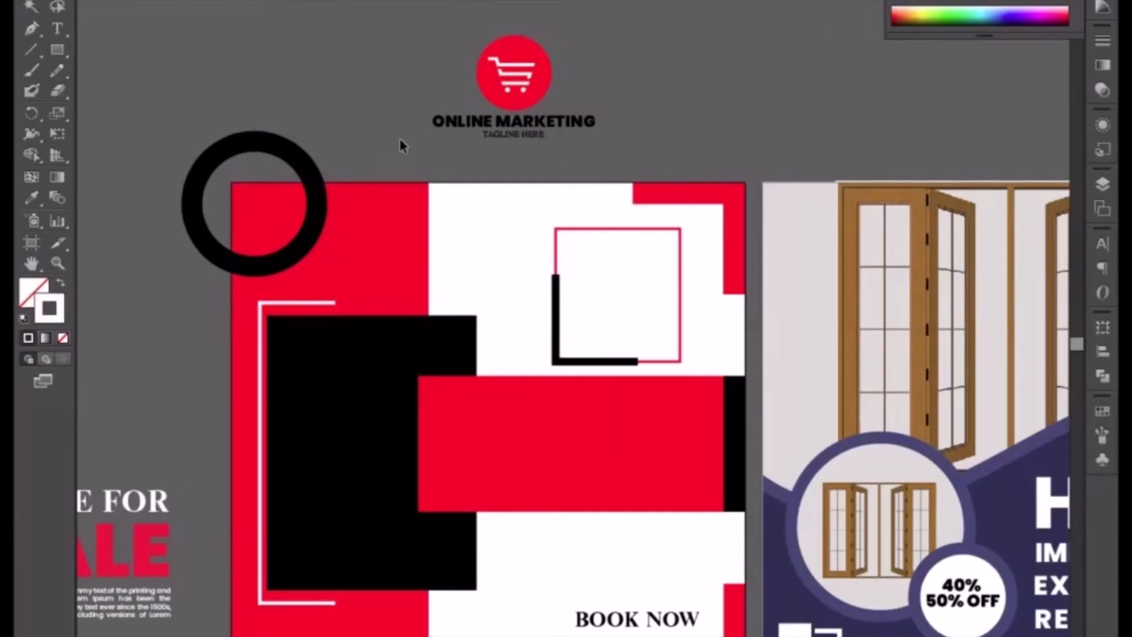
# - Expand the black ring at the poster's upper-left corner, with both Fill and Stroke enabled
pyautogui.click(273, 145)
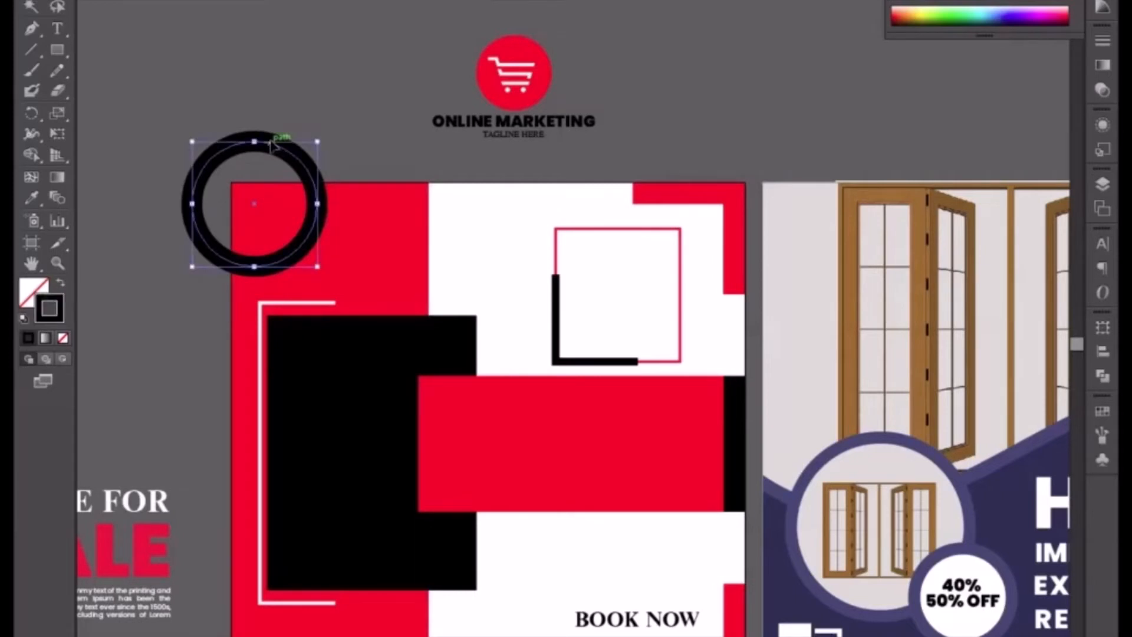
pyautogui.click(134, 8)
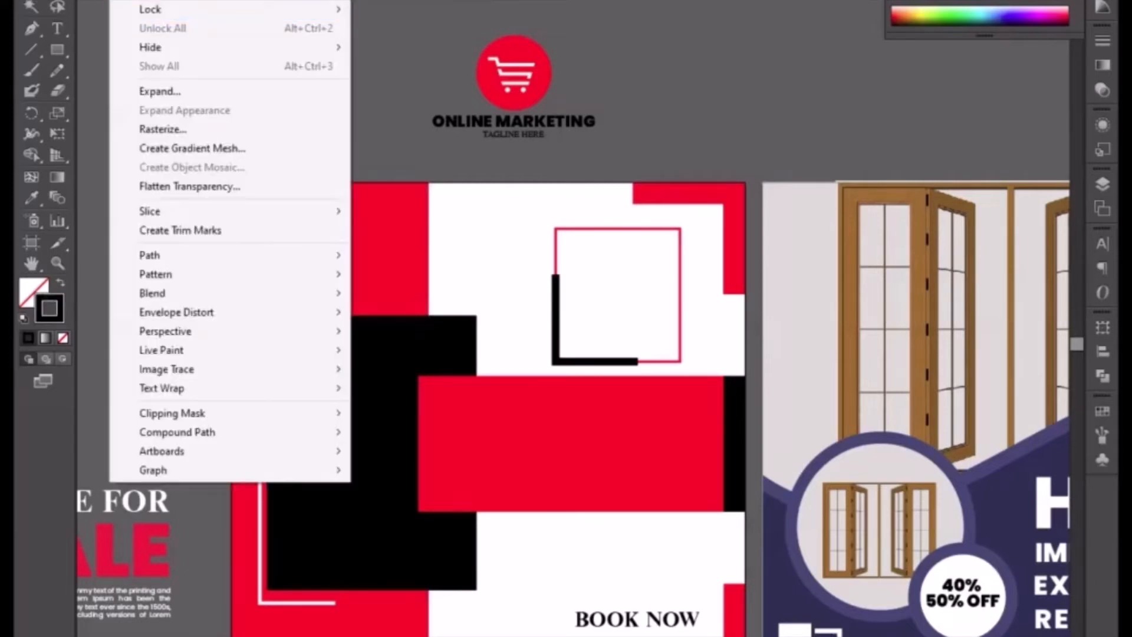
pyautogui.click(164, 90)
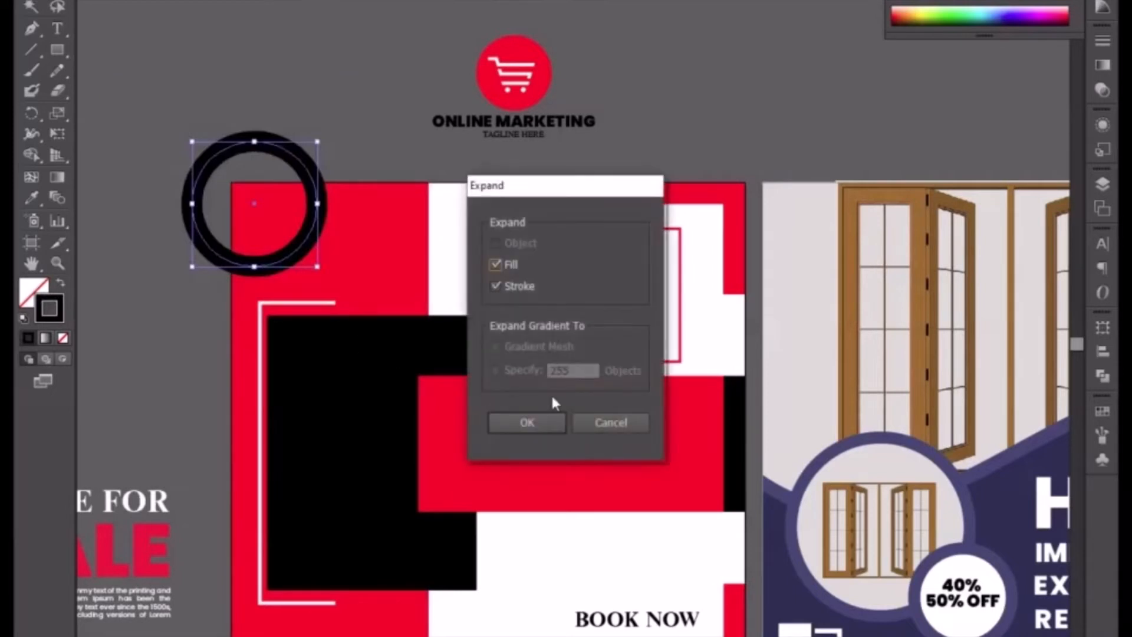
pyautogui.click(535, 419)
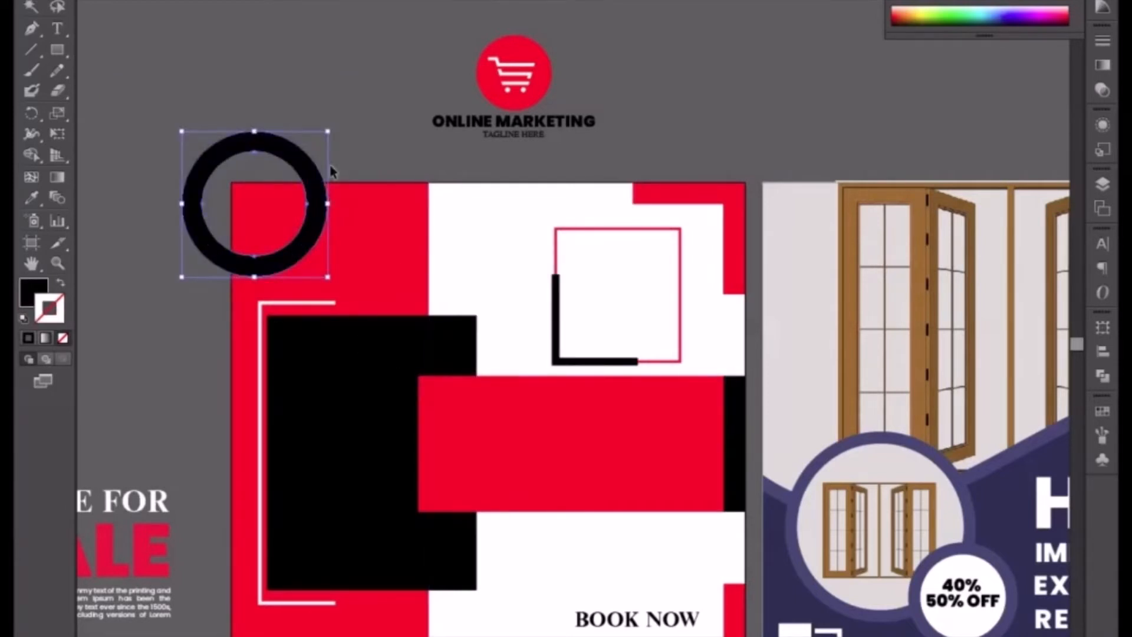
# - Draw a black square from the poster's upper-left corner, covering the part of the ring that lies inside the poster
pyautogui.click(56, 50)
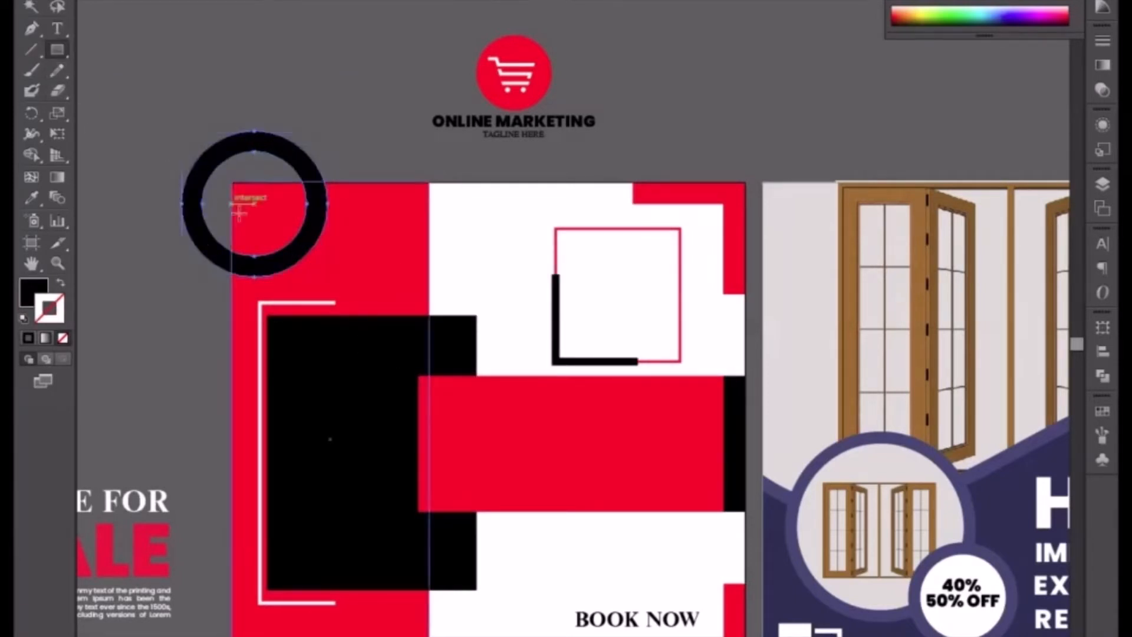
pyautogui.moveTo(232, 183); pyautogui.dragTo(336, 296)
pyautogui.press('v')
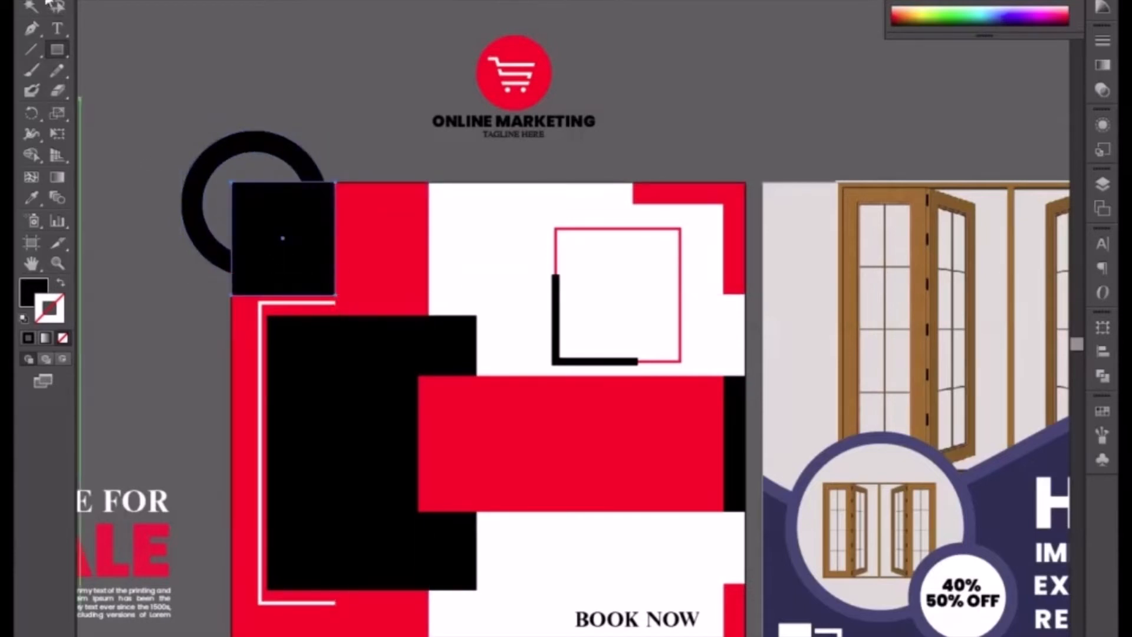
# - Divide the black square and the ring with Pathfinder and ungroup the resulting pieces
pyautogui.click(281, 237)
pyautogui.keyDown('shift'); pyautogui.click(278, 153); pyautogui.keyUp('shift')
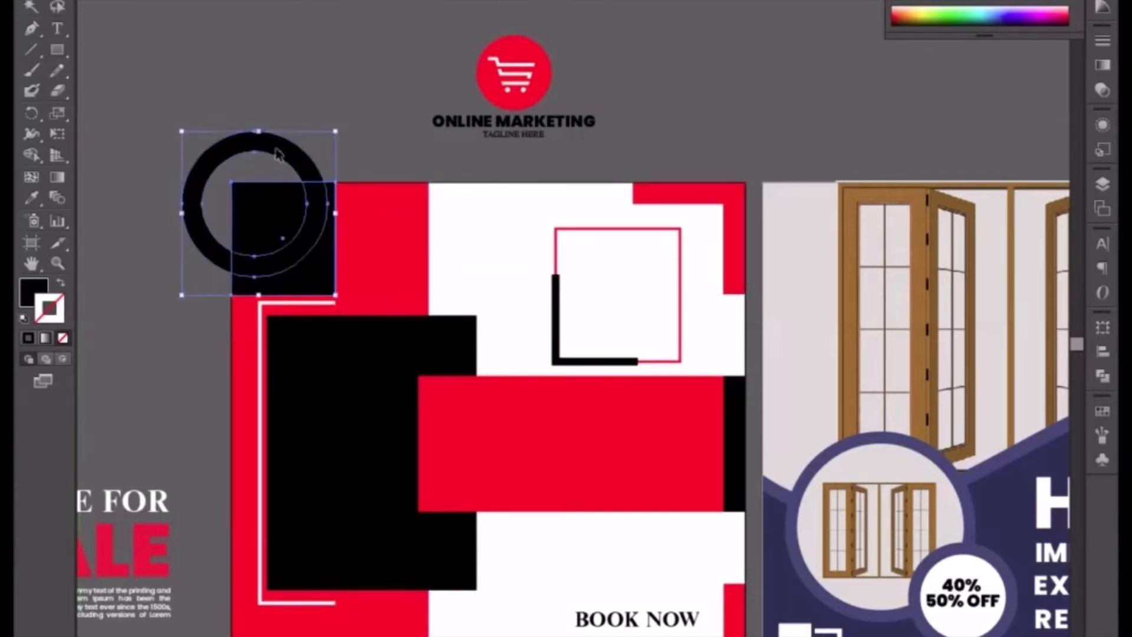
pyautogui.click(1100, 380)
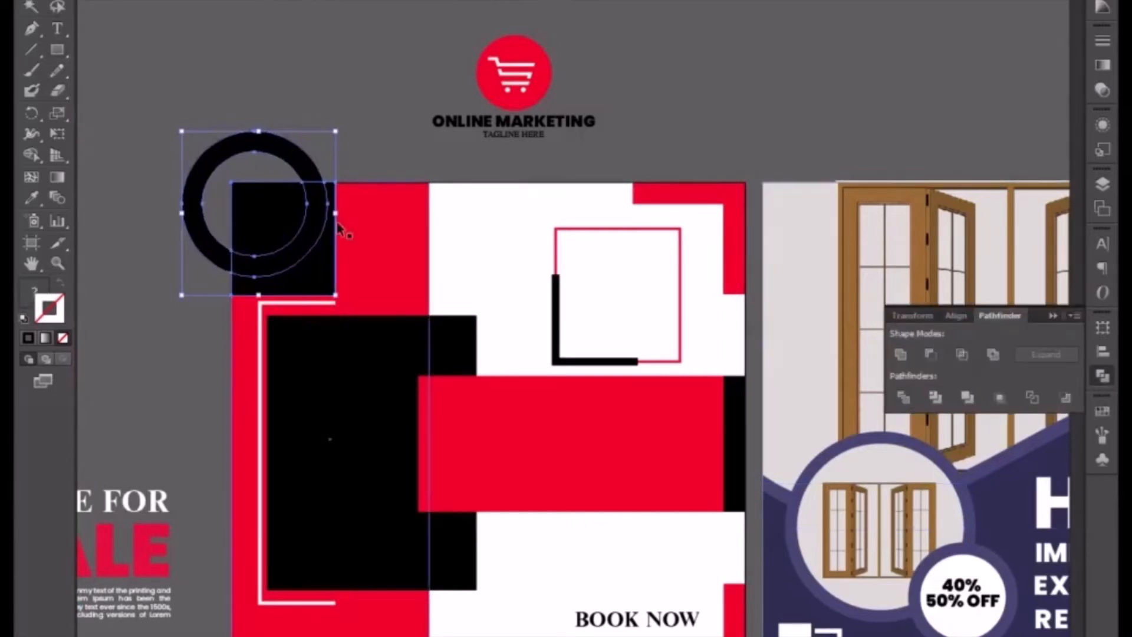
pyautogui.rightClick(339, 230)
pyautogui.click(372, 330)
pyautogui.click(317, 136)
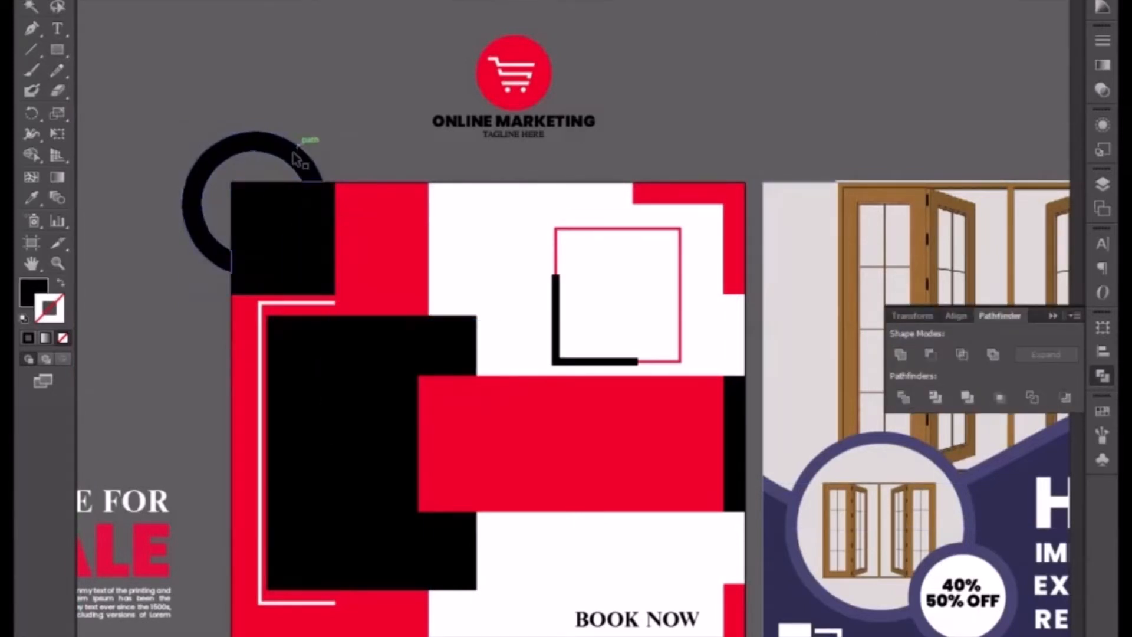
# - Delete the ring part outside the poster and the leftover square pieces, keeping only the black arc in the corner
pyautogui.click(293, 153)
pyautogui.press('Delete')
pyautogui.click(301, 271)
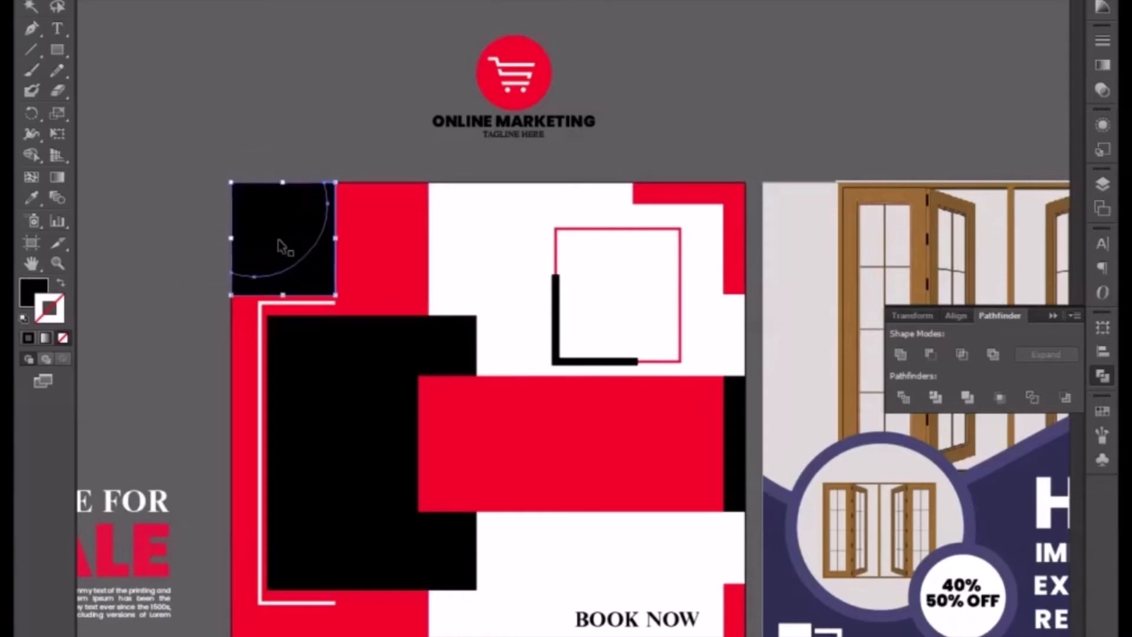
pyautogui.press('Delete')
pyautogui.click(267, 231)
pyautogui.press('Delete')
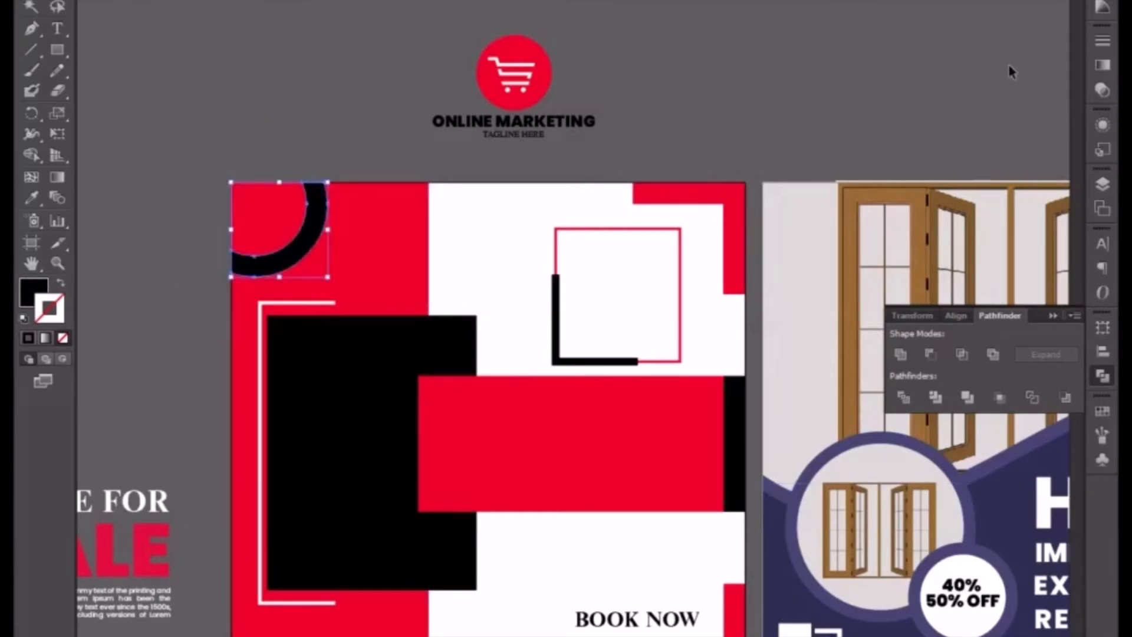
# - Fill the corner arc with white and remove its stroke
pyautogui.press('F6')
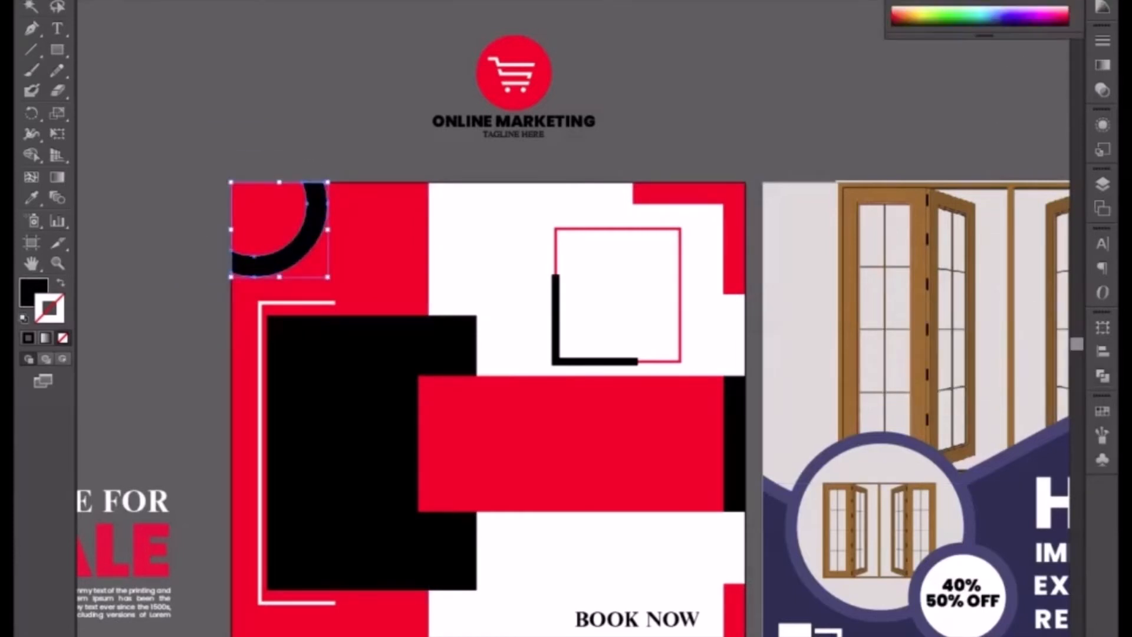
pyautogui.click(922, 2)
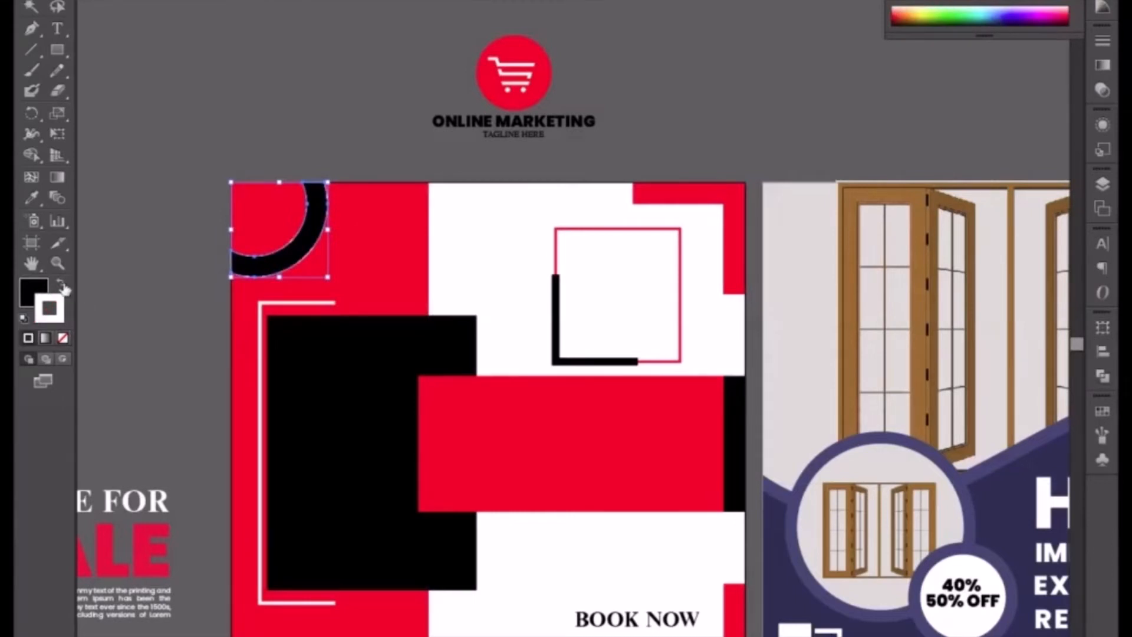
pyautogui.click(61, 286)
pyautogui.click(62, 338)
pyautogui.click(196, 185)
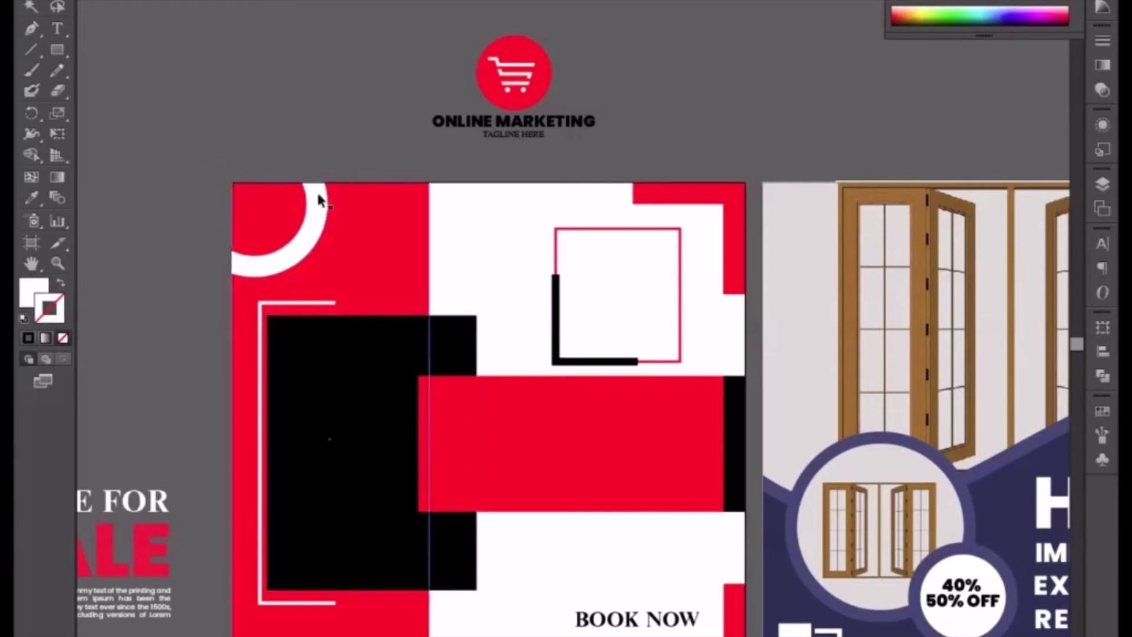
# - Draw a tiny circle on the red area beside the white arc, filled black with no stroke
pyautogui.moveTo(65, 58); pyautogui.dragTo(122, 84)
pyautogui.hotkey('ctrl', '+')
pyautogui.scroll(3, 578, 356)
pyautogui.hscroll(-5, 579, 356)
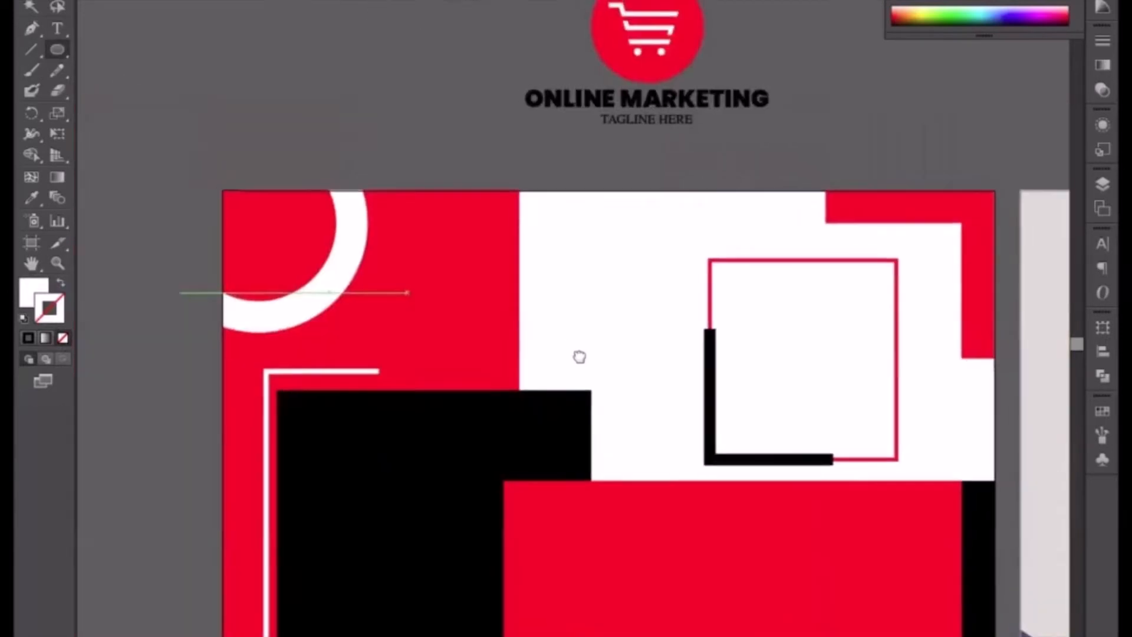
pyautogui.scroll(2, 584, 361)
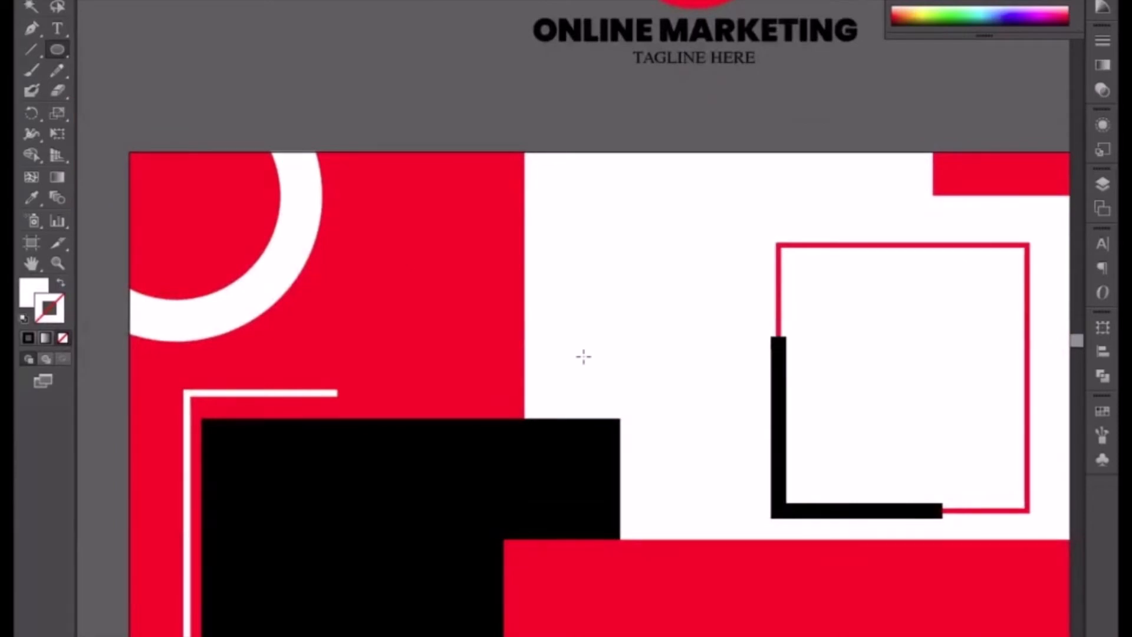
pyautogui.moveTo(430, 230); pyautogui.dragTo(437, 237)
pyautogui.click(26, 337)
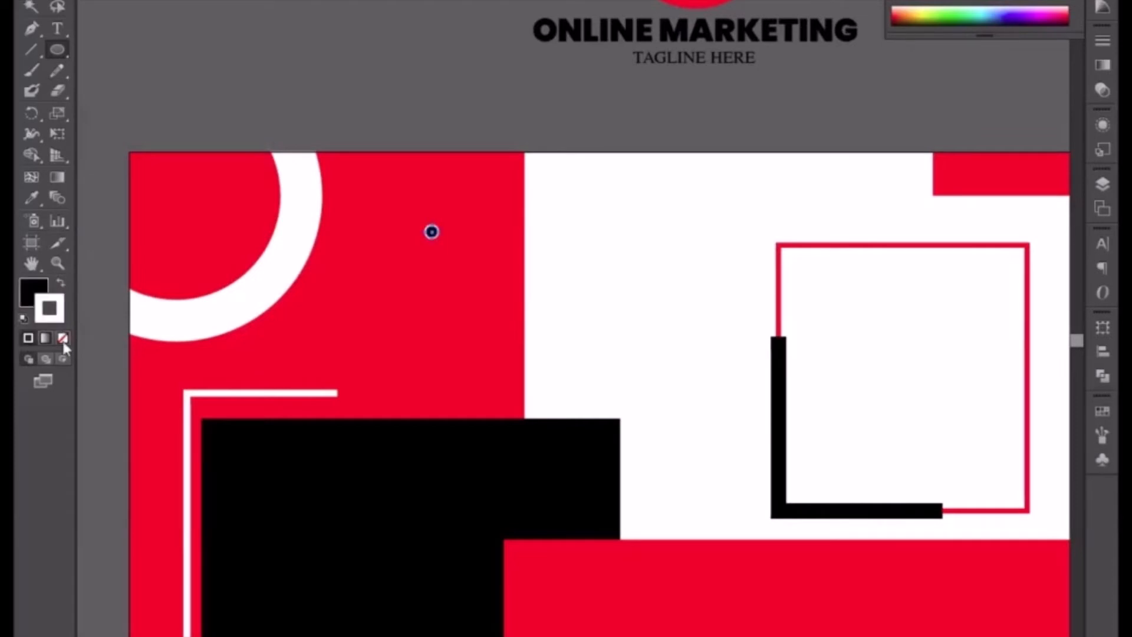
pyautogui.click(31, 7)
pyautogui.click(392, 126)
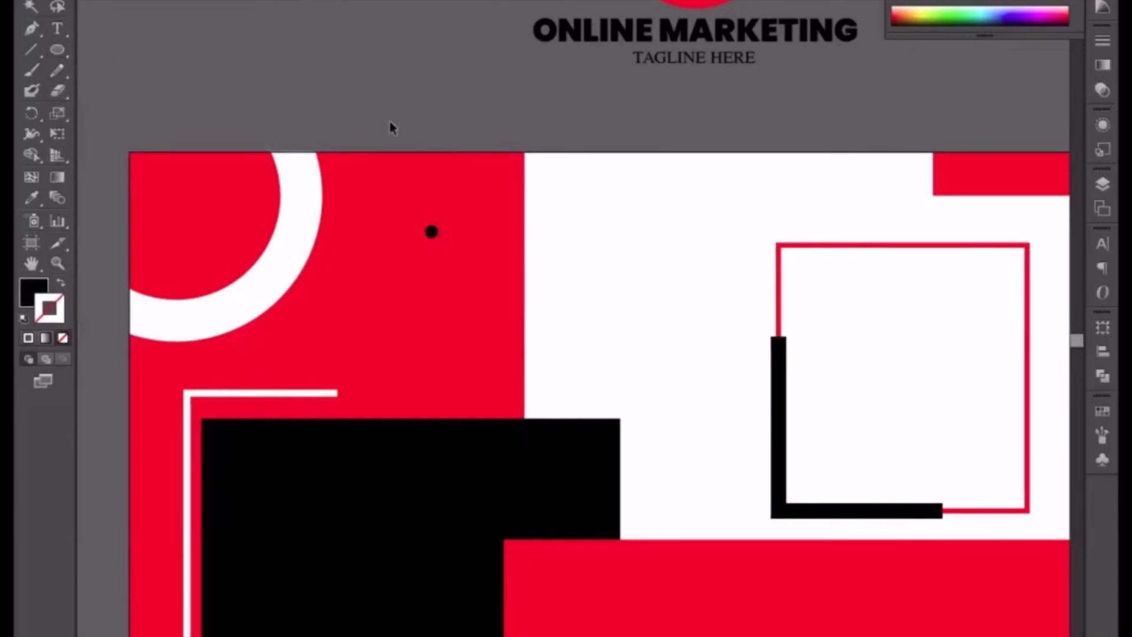
# - Duplicate the dot into a grouped two-by-two block and copy the block sideways to make two rows of eight dots
pyautogui.hotkey('ctrl', '+')
pyautogui.click(361, 176)
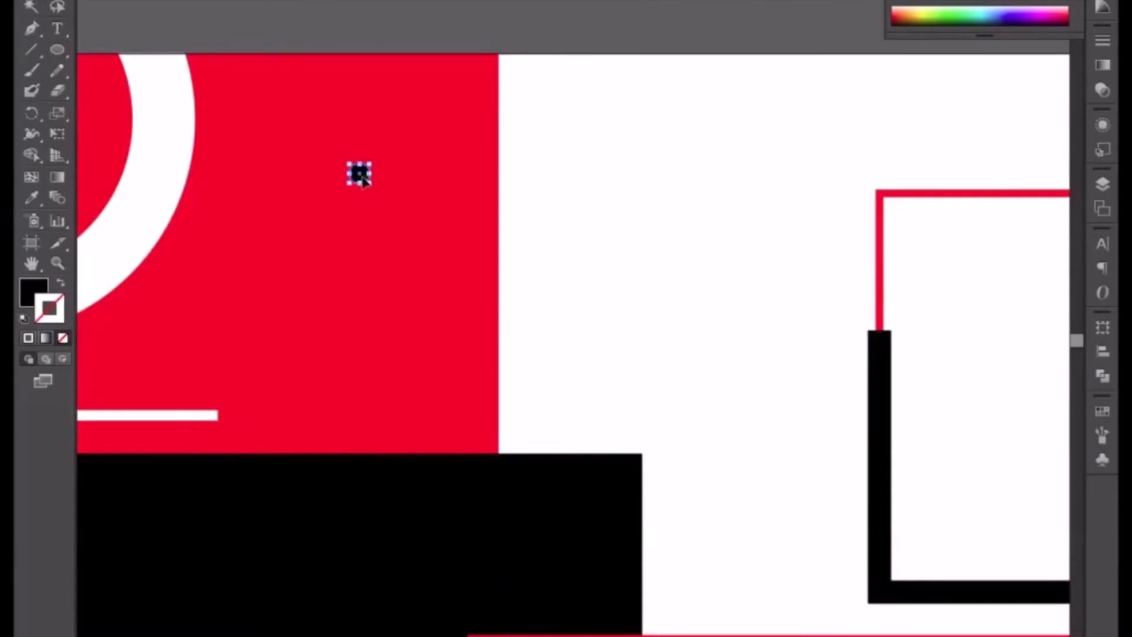
pyautogui.moveTo(362, 180); pyautogui.dragTo(397, 215)
pyautogui.keyDown('shift'); pyautogui.click(361, 175); pyautogui.keyUp('shift')
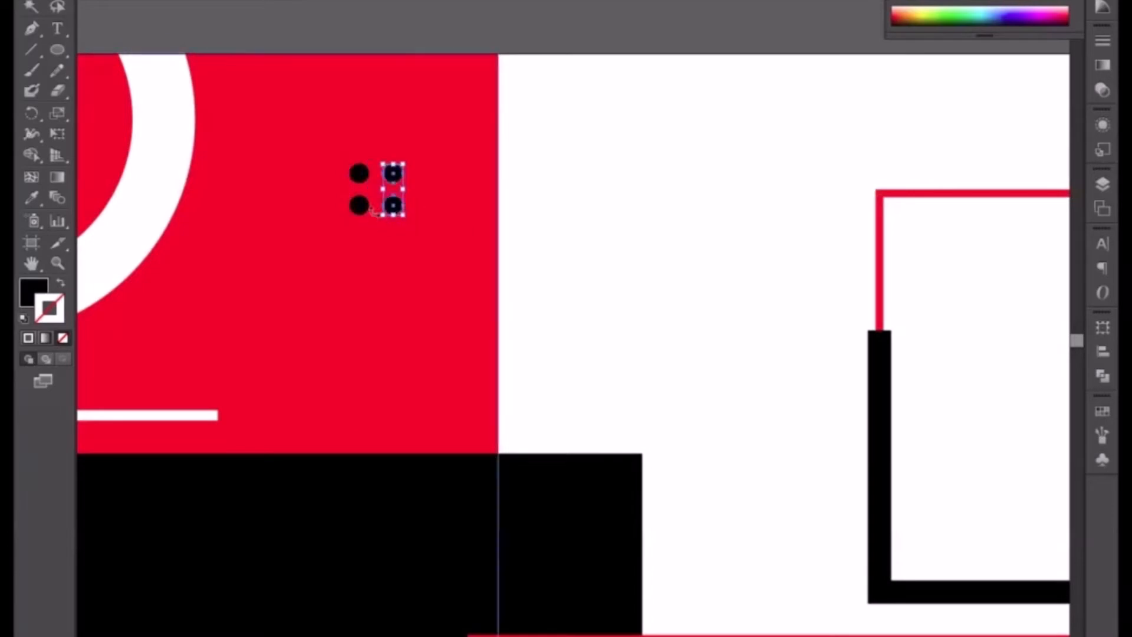
pyautogui.keyDown('shift'); pyautogui.click(366, 176); pyautogui.keyUp('shift')
pyautogui.hotkey('ctrl', 'g')
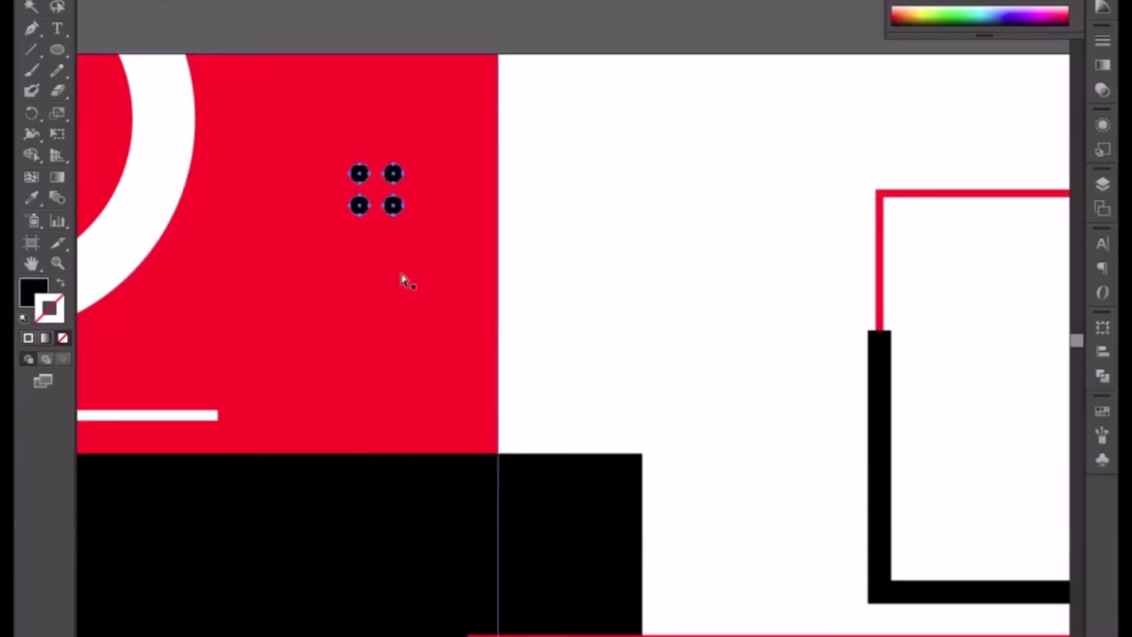
pyautogui.moveTo(390, 213); pyautogui.dragTo(583, 219)
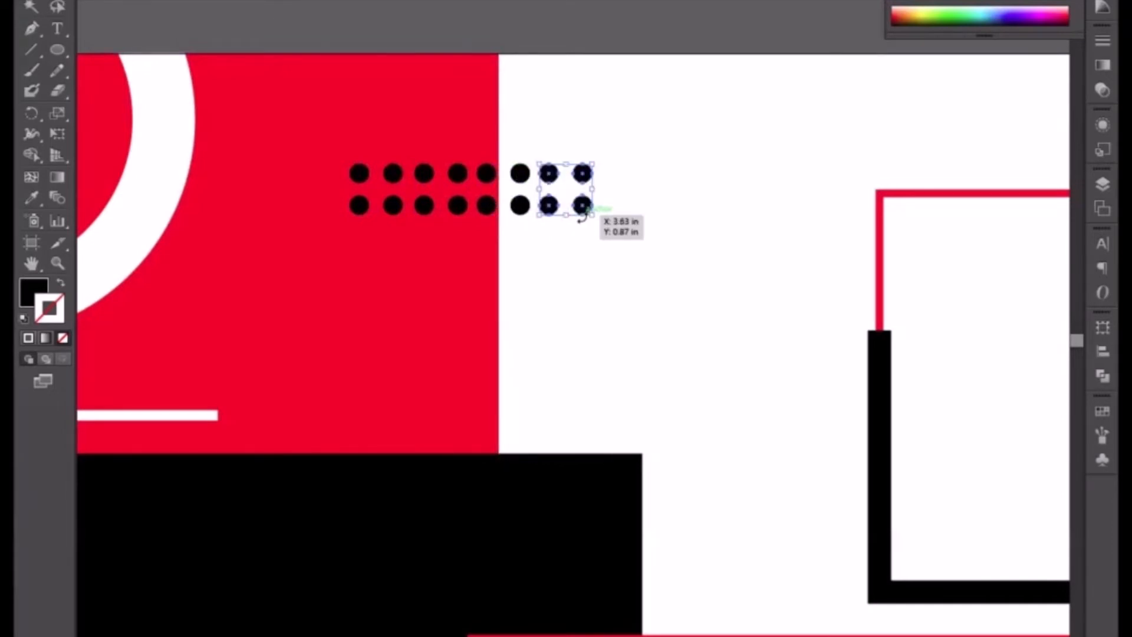
pyautogui.click(576, 230)
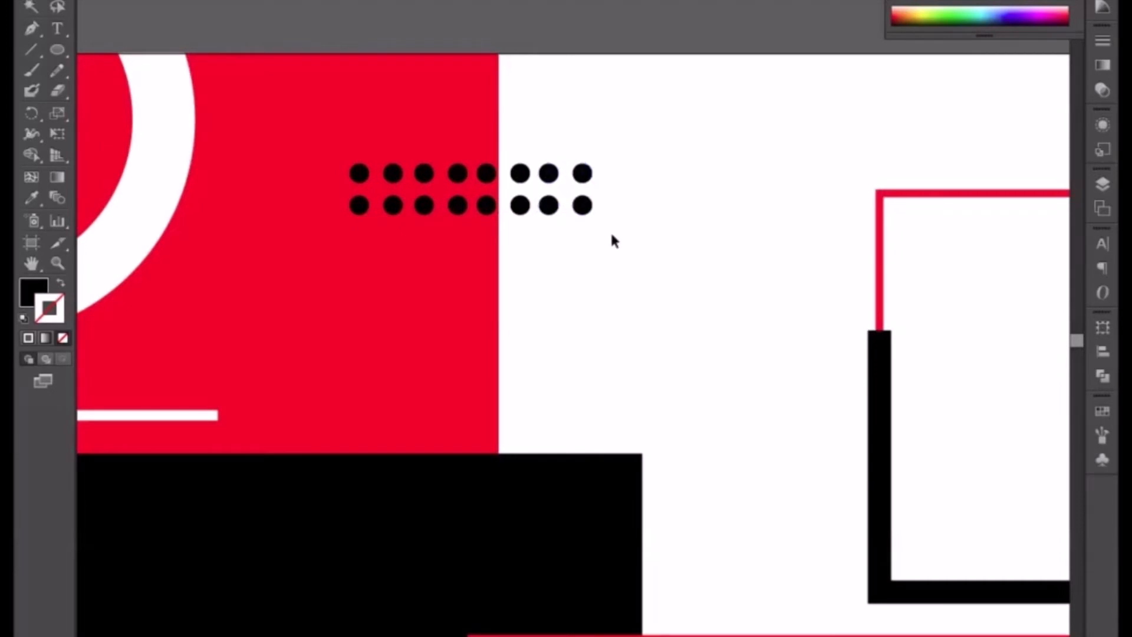
# - Distribute the four grouped dot blocks evenly by their horizontal centers
pyautogui.moveTo(591, 217); pyautogui.dragTo(348, 216)
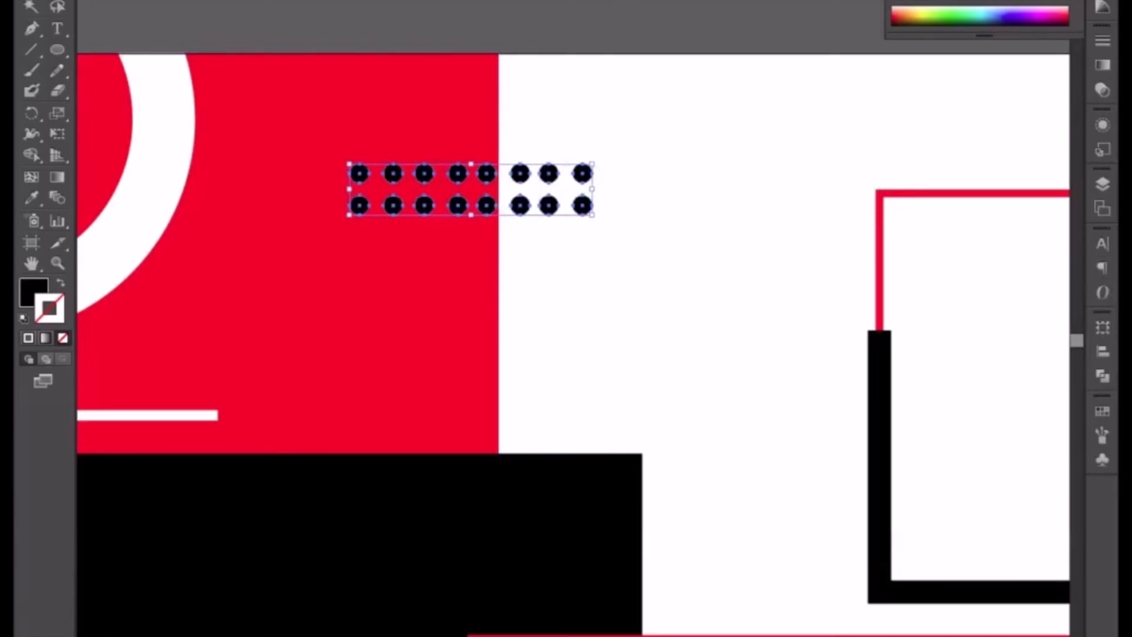
pyautogui.hotkey('shift', 'F7')
pyautogui.click(646, 31)
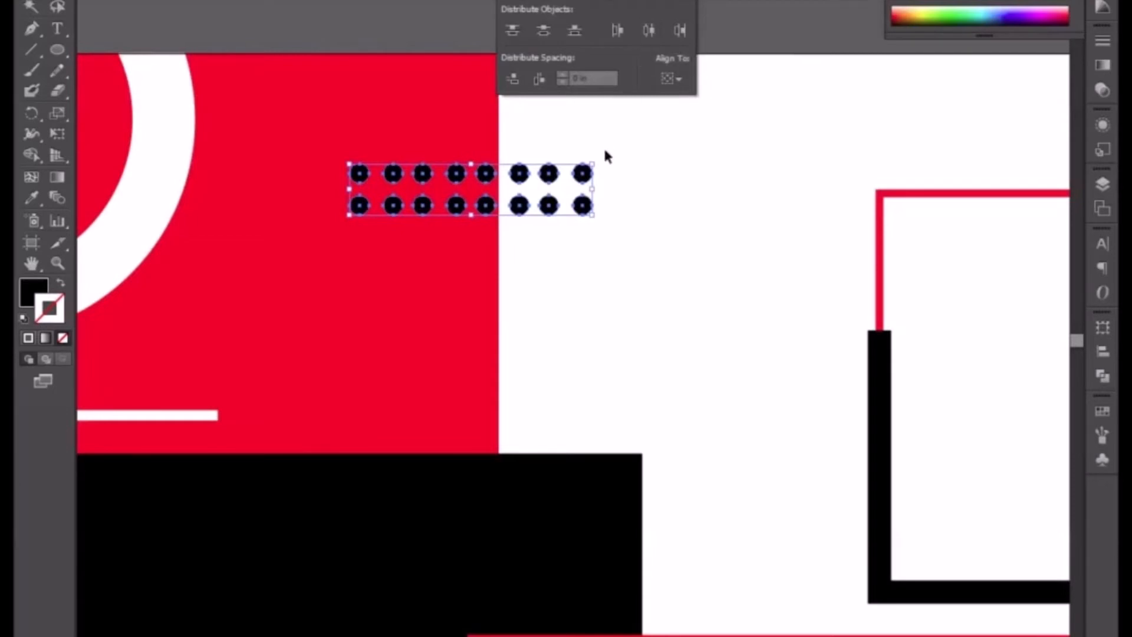
pyautogui.hotkey('shift', 'F7')
pyautogui.click(658, 235)
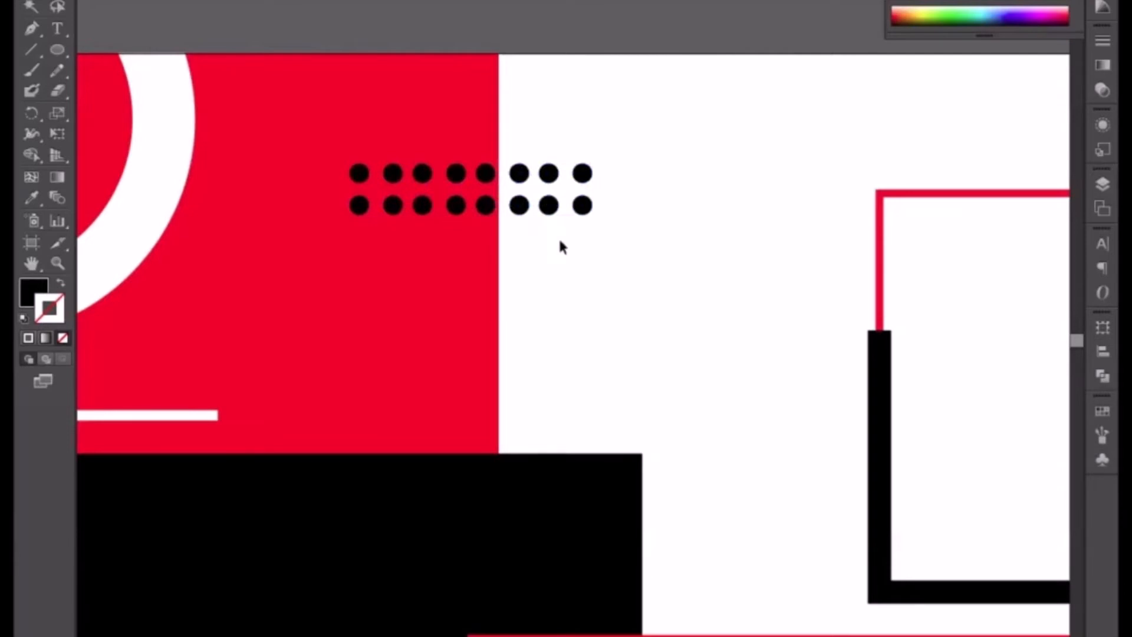
# - Ungroup all the dot blocks into individual dots
pyautogui.moveTo(603, 229); pyautogui.dragTo(357, 209)
pyautogui.rightClick(394, 206)
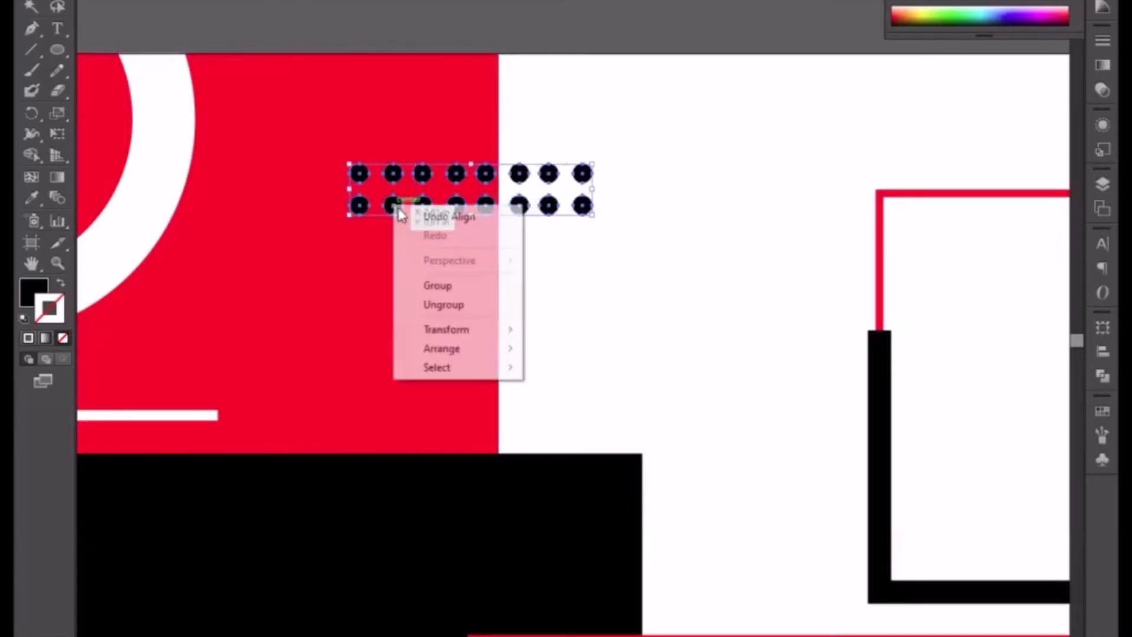
pyautogui.click(459, 306)
# - Distribute the upper row's eight dots evenly by their horizontal centers and group the row
pyautogui.moveTo(593, 193); pyautogui.dragTo(348, 175)
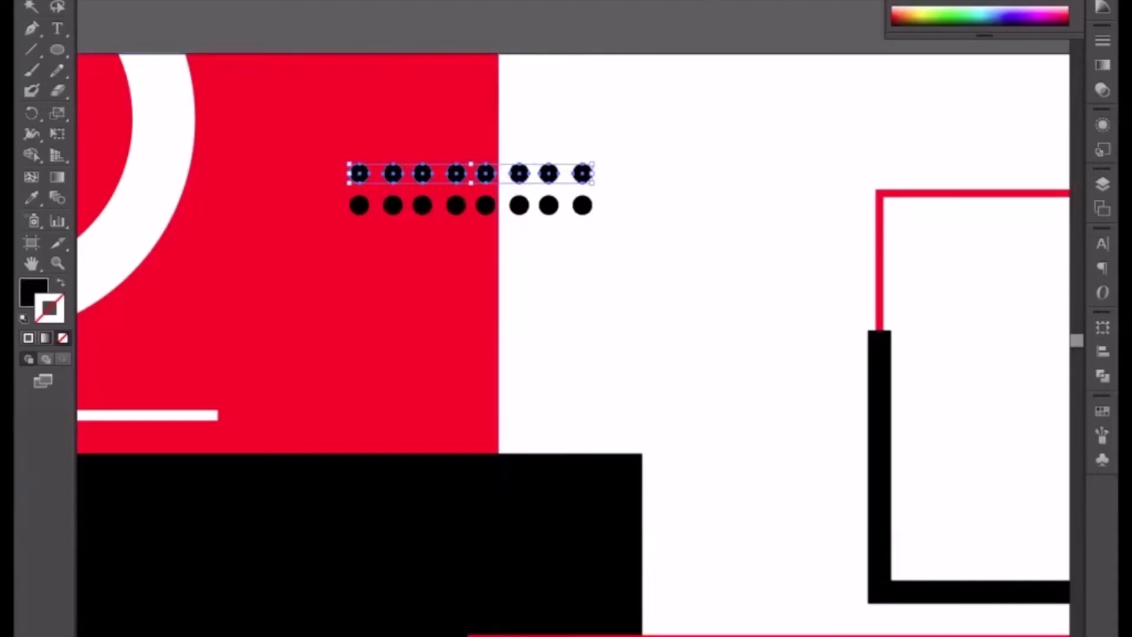
pyautogui.click(665, 1)
pyautogui.click(648, 31)
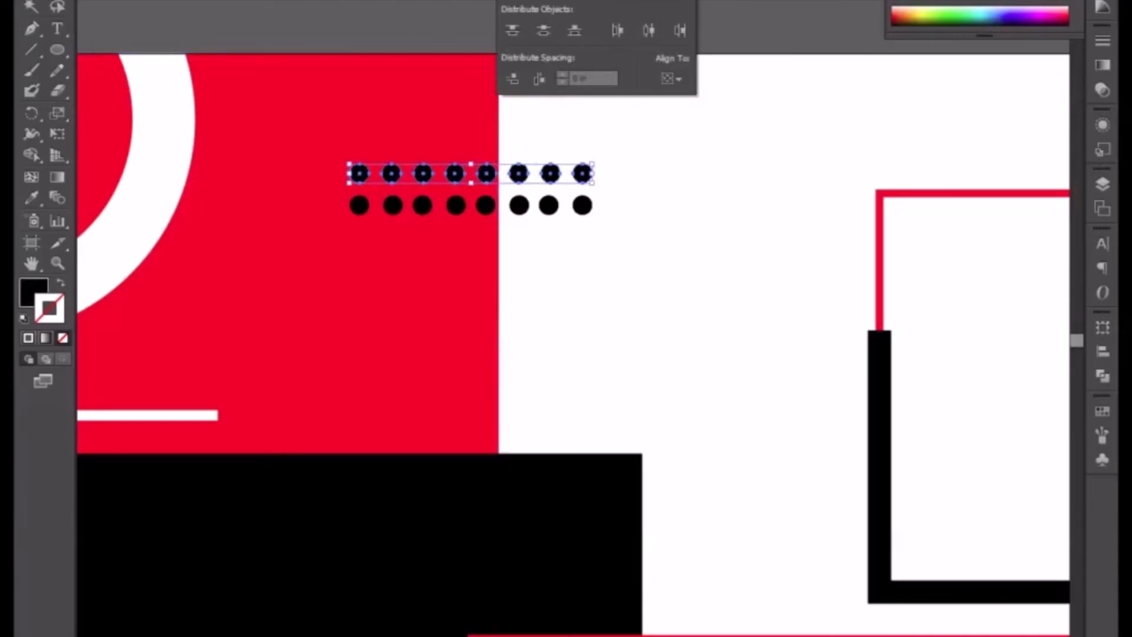
pyautogui.click(665, 1)
pyautogui.hotkey('ctrl', 'g')
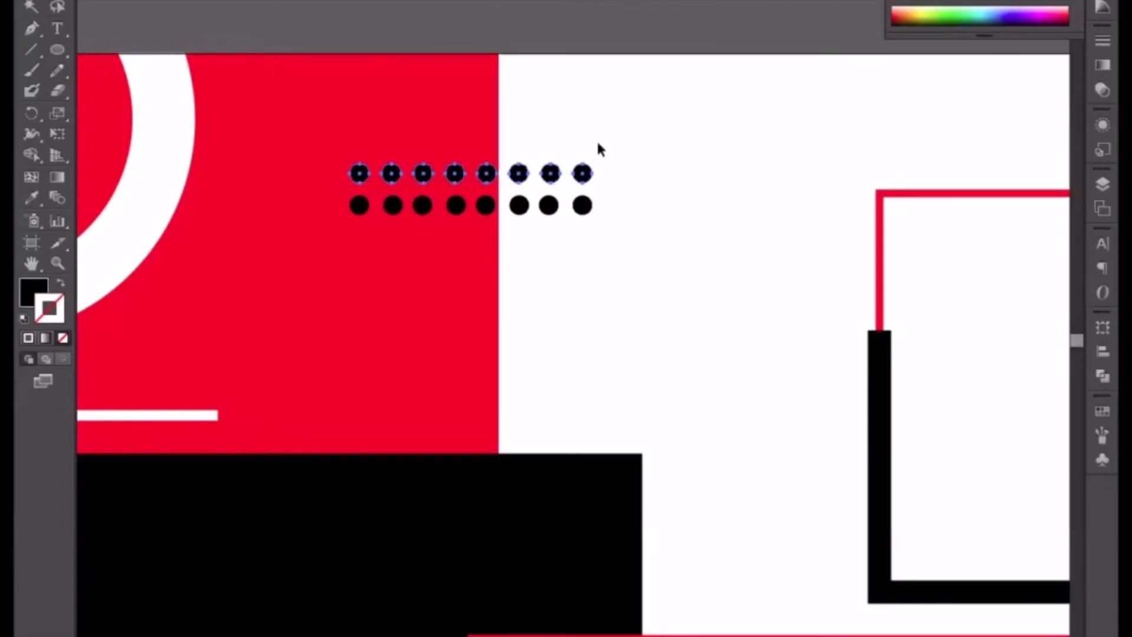
# - Replace the unevenly spaced second row with a copy of the grouped upper row, and add another copy below as a third row
pyautogui.moveTo(594, 223); pyautogui.dragTo(378, 225)
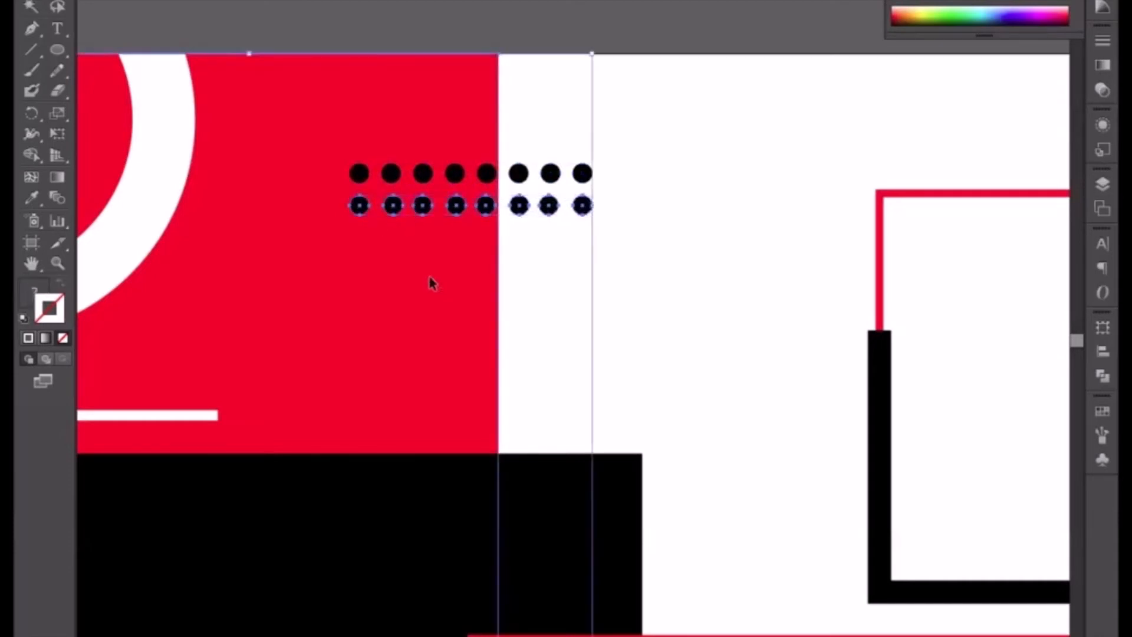
pyautogui.keyDown('shift'); pyautogui.click(513, 271); pyautogui.keyUp('shift')
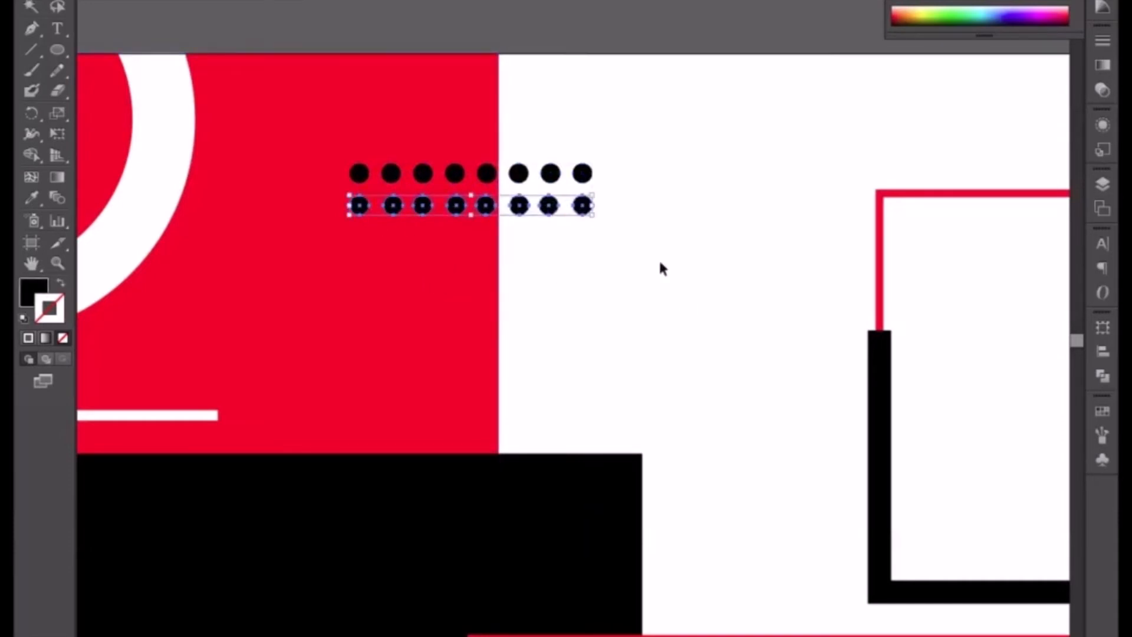
pyautogui.moveTo(582, 205)
pyautogui.mouseDown()
pyautogui.moveTo(586, 172)
pyautogui.moveTo(588, 210)
pyautogui.mouseUp()
pyautogui.hotkey('alt', 'shift', 'Down')
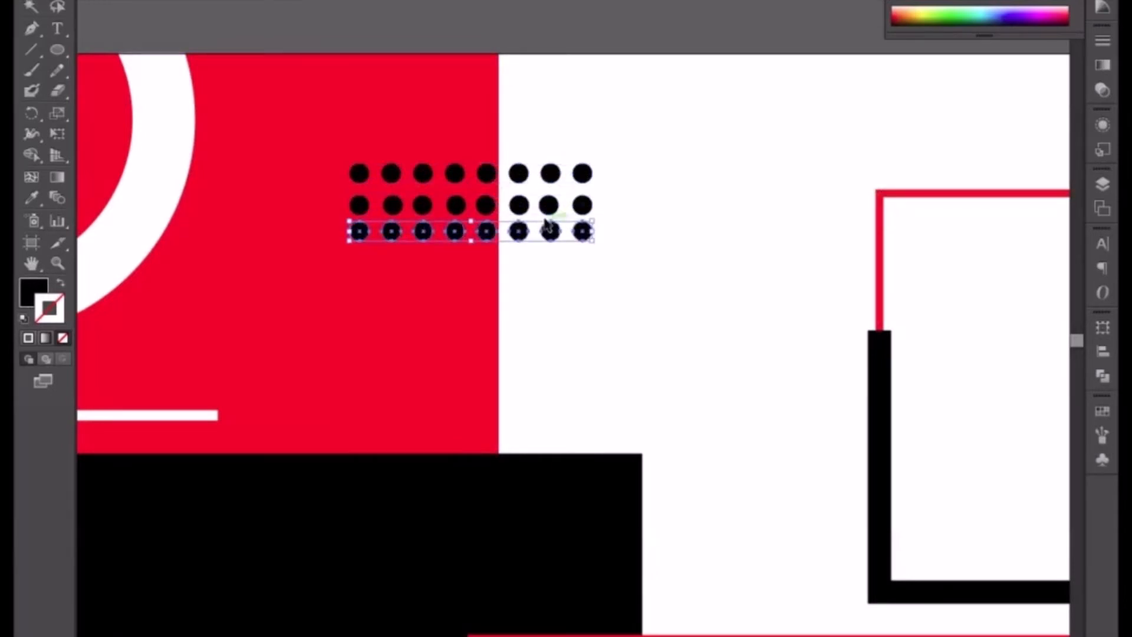
pyautogui.click(548, 204)
pyautogui.moveTo(549, 205); pyautogui.dragTo(550, 231)
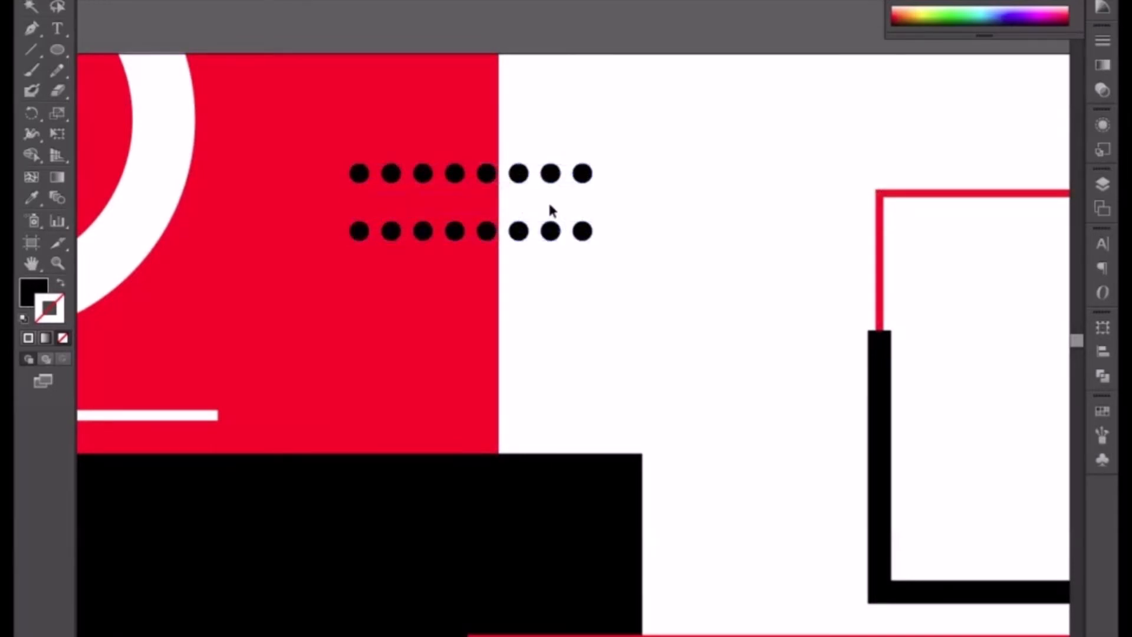
pyautogui.hotkey('ctrl', 'z')
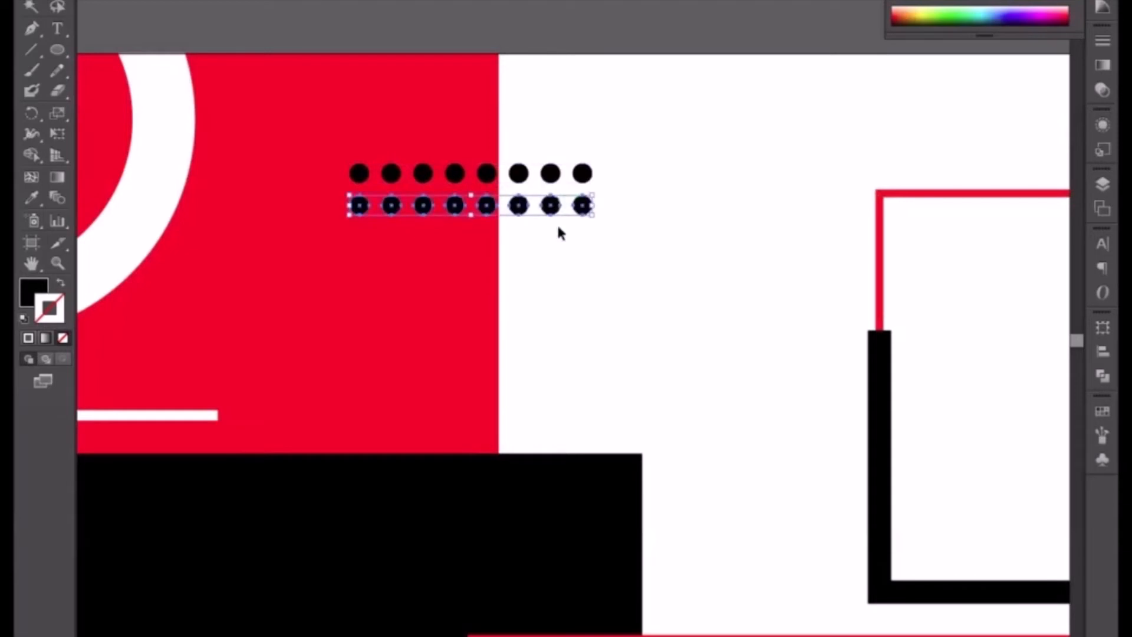
pyautogui.moveTo(582, 206); pyautogui.dragTo(586, 239)
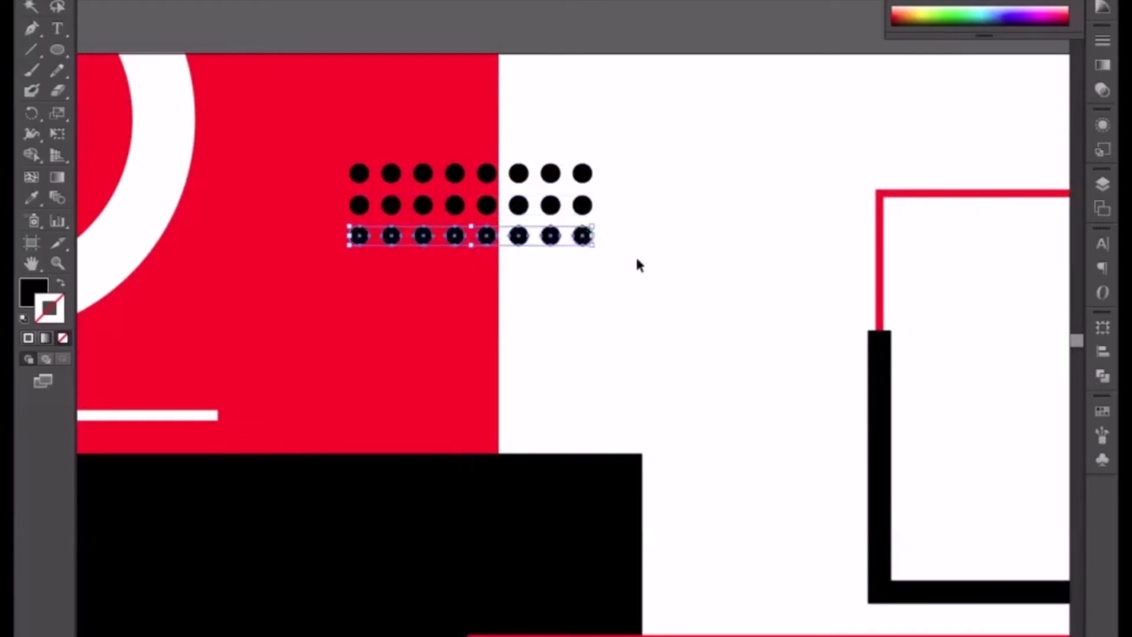
pyautogui.moveTo(612, 156); pyautogui.dragTo(583, 293)
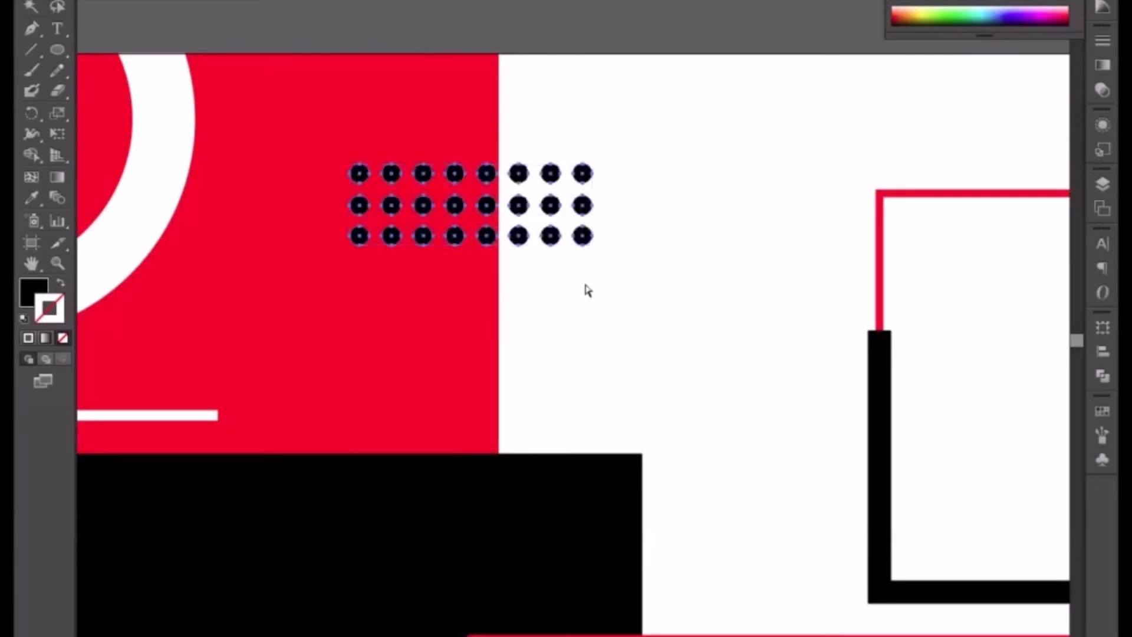
pyautogui.hotkey('ctrl', '-')
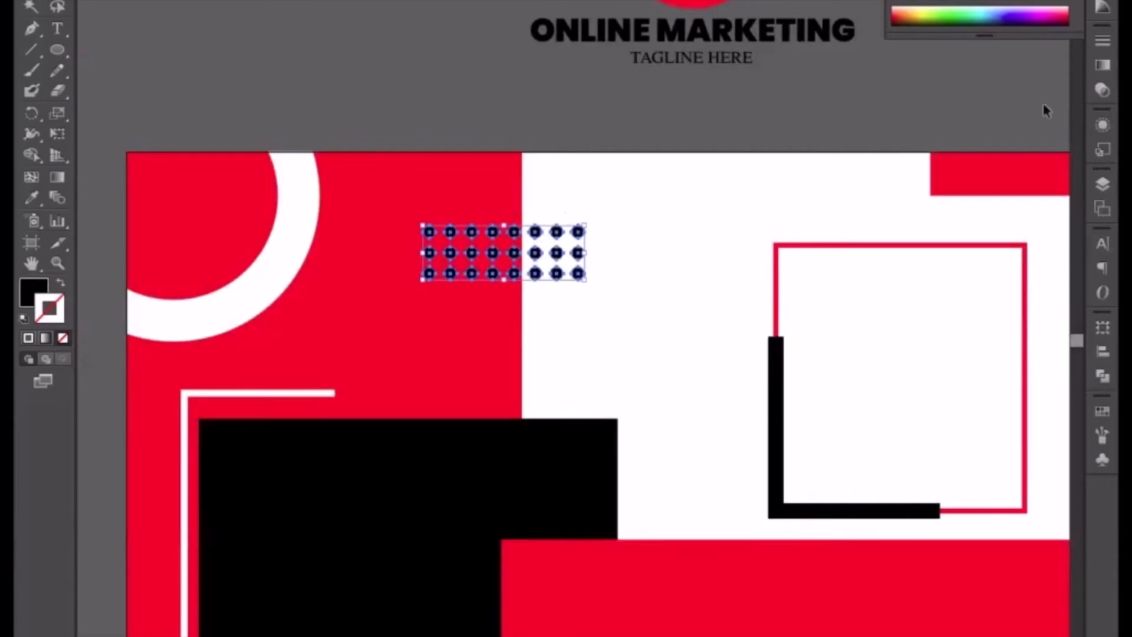
pyautogui.click(694, 1)
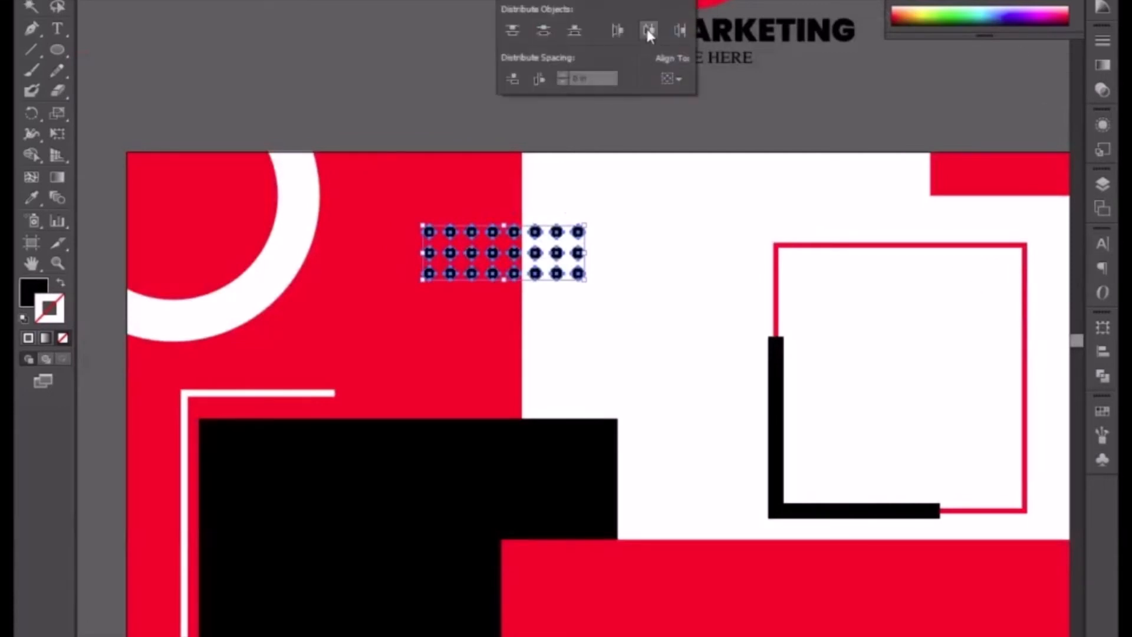
pyautogui.click(638, 0)
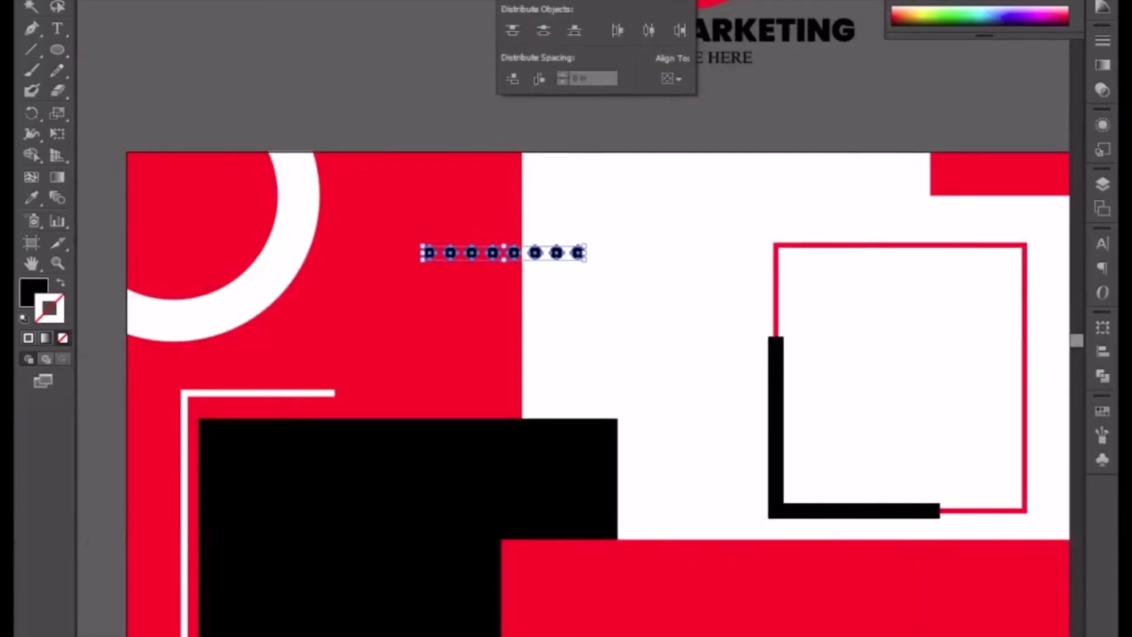
pyautogui.hotkey('ctrl', 'z')
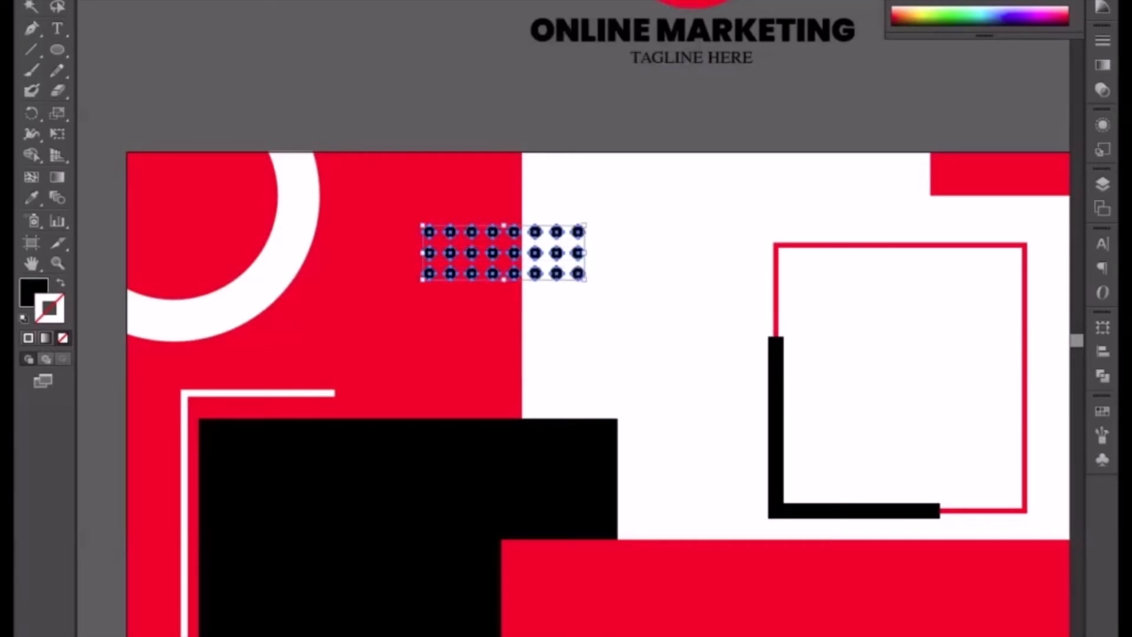
# - Distribute the three dot rows with equal vertical spacing and deselect them
pyautogui.click(648, 1)
pyautogui.click(506, 82)
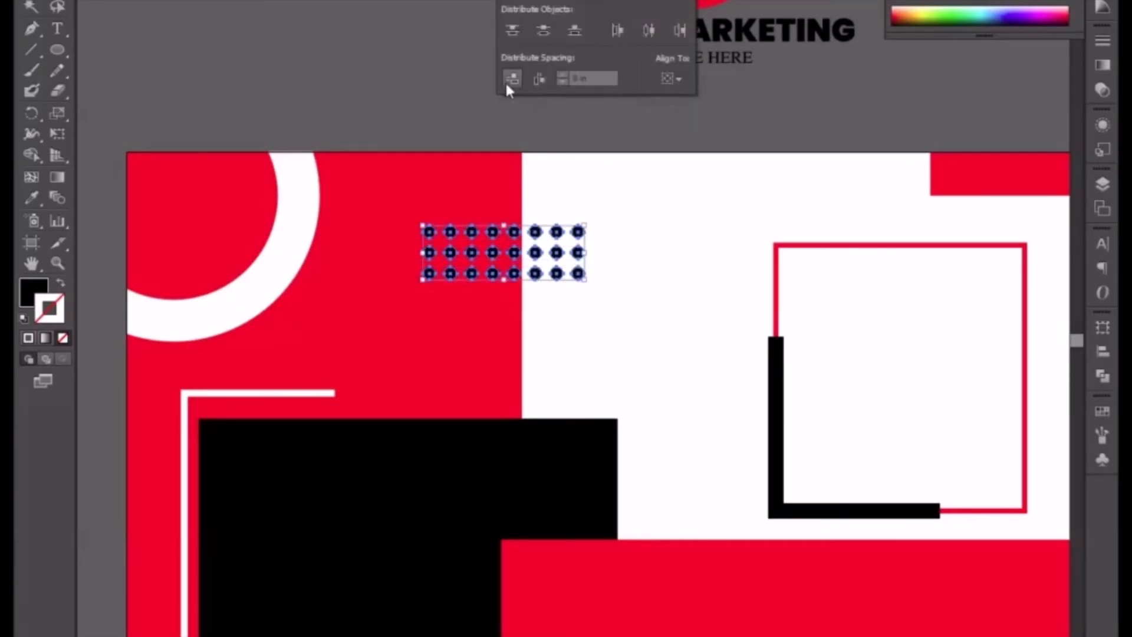
pyautogui.moveTo(616, 211); pyautogui.dragTo(575, 309)
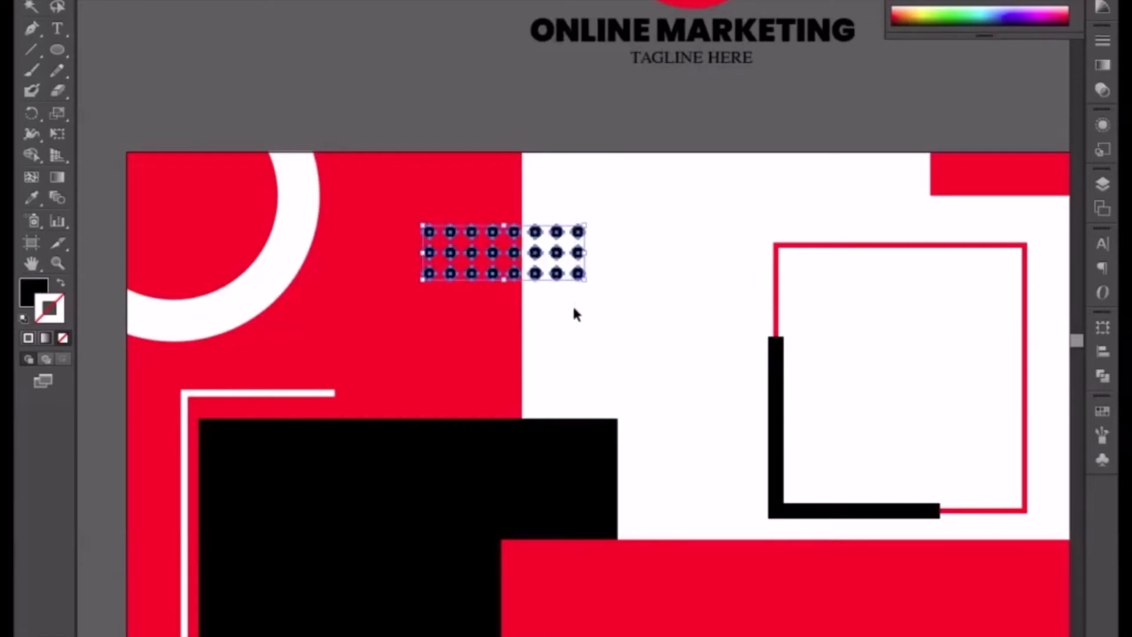
pyautogui.press('a')
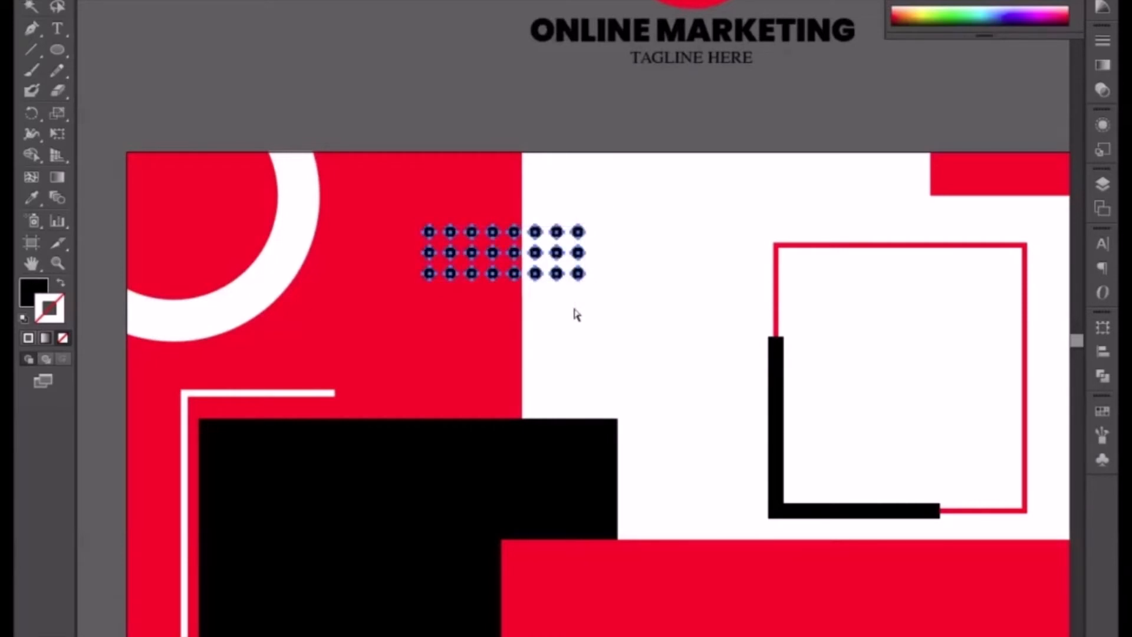
pyautogui.hotkey('ctrl', '-')
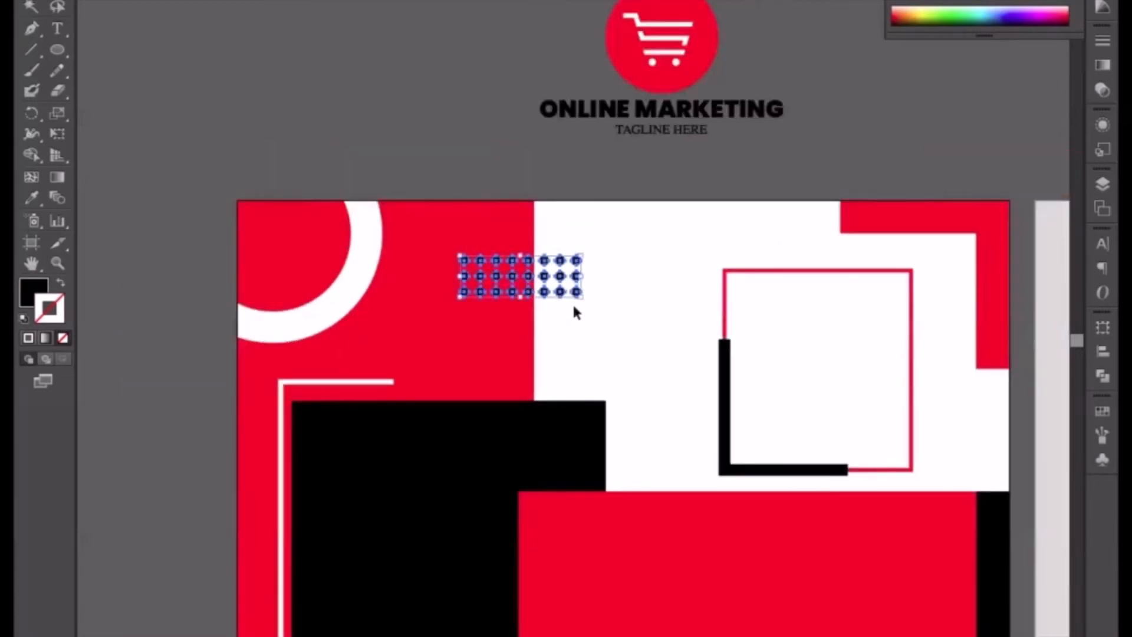
pyautogui.moveTo(651, 438); pyautogui.dragTo(552, 242)
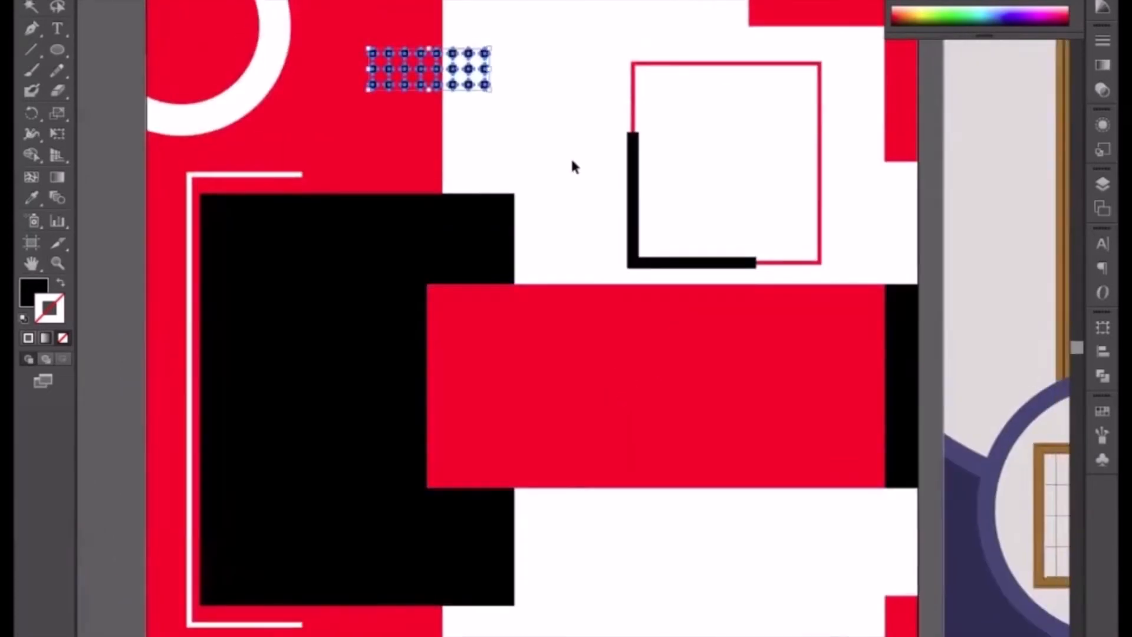
pyautogui.click(572, 161)
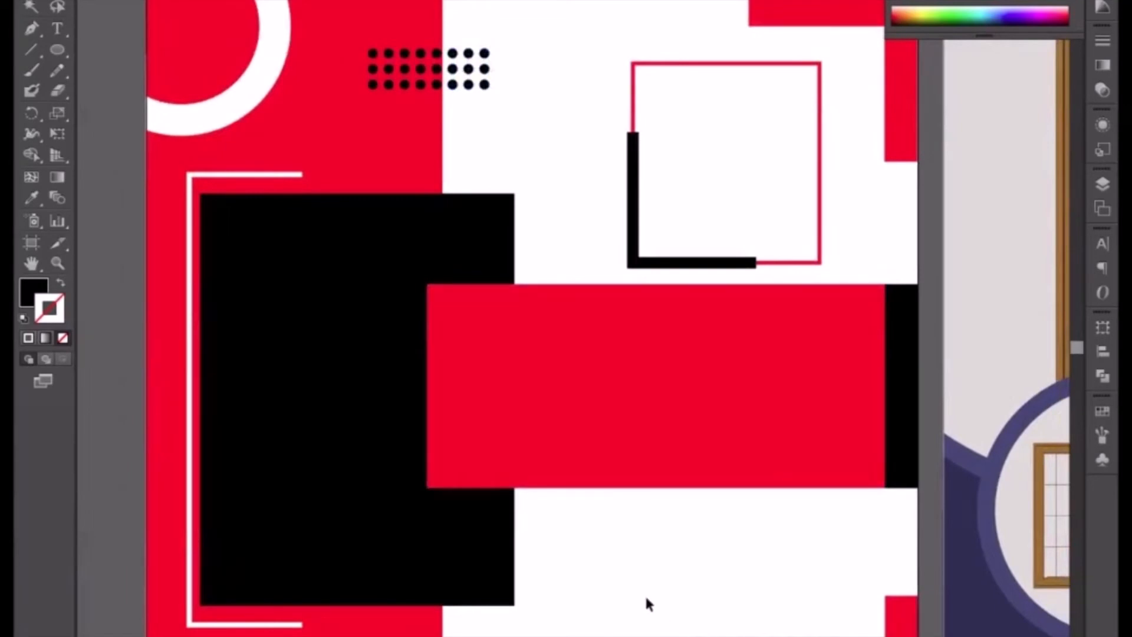
# - Duplicate the "HOME FOR" and "SALE" headlines together into the empty canvas area straight above the originals
pyautogui.hotkey('ctrl', '-')
pyautogui.hotkey('ctrl', '-')
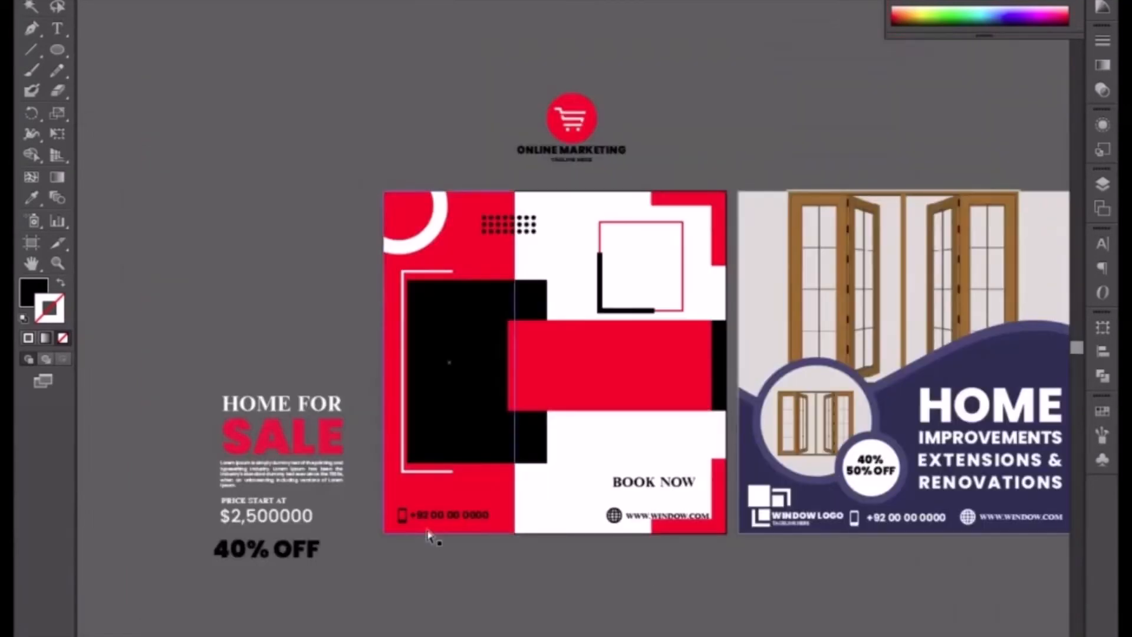
pyautogui.hotkey('ctrl', '+')
pyautogui.click(225, 457)
pyautogui.moveTo(228, 454); pyautogui.dragTo(342, 578)
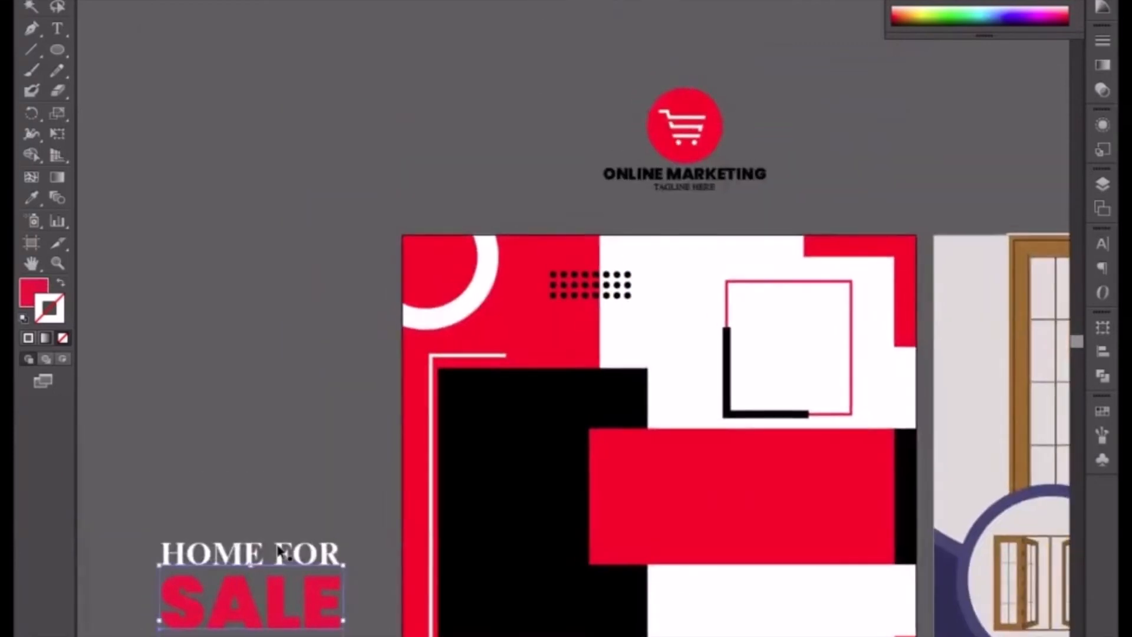
pyautogui.keyDown('shift'); pyautogui.click(278, 559); pyautogui.keyUp('shift')
pyautogui.moveTo(278, 560); pyautogui.dragTo(282, 311)
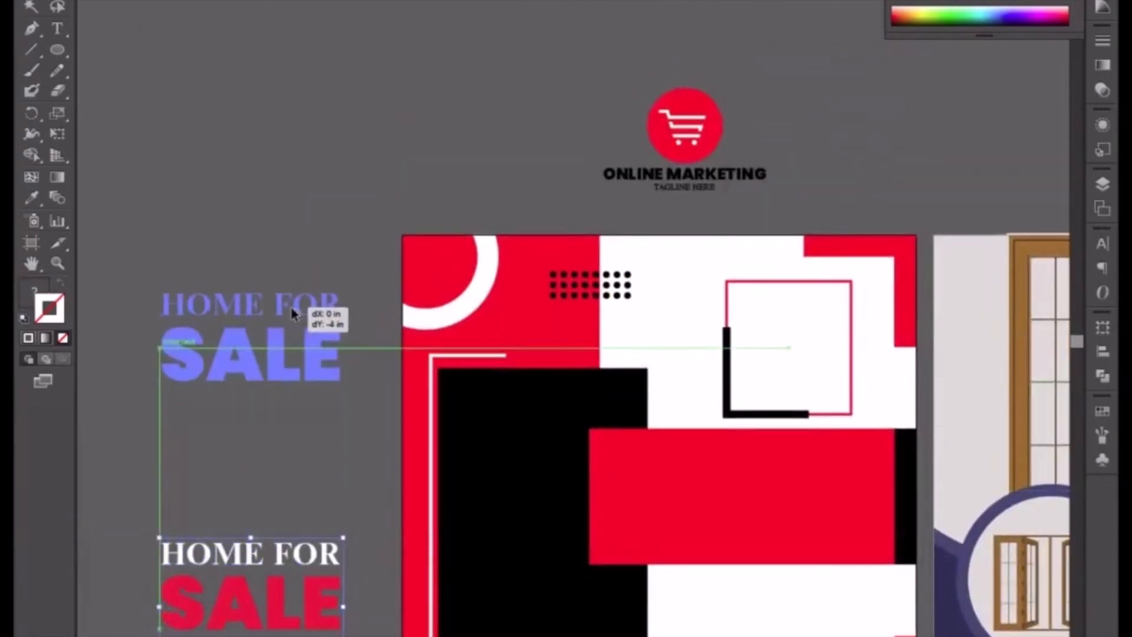
pyautogui.click(282, 432)
# - Replace the copied headline texts with "UPTO" and "50%"
pyautogui.doubleClick(239, 299)
pyautogui.hotkey('ctrl', 'a')
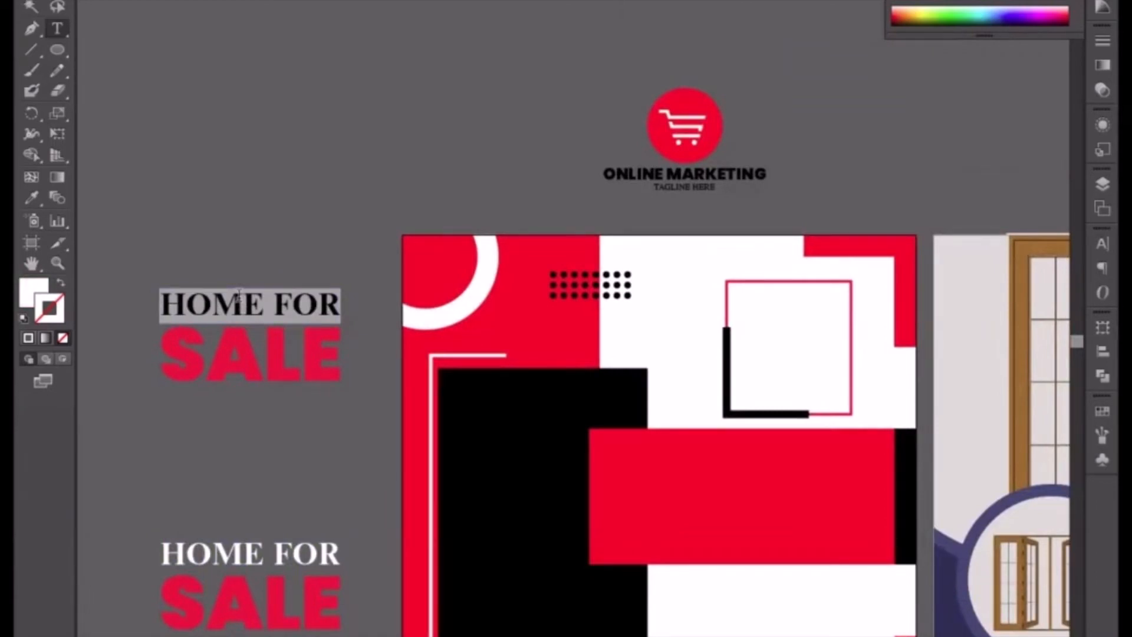
pyautogui.write('UP')
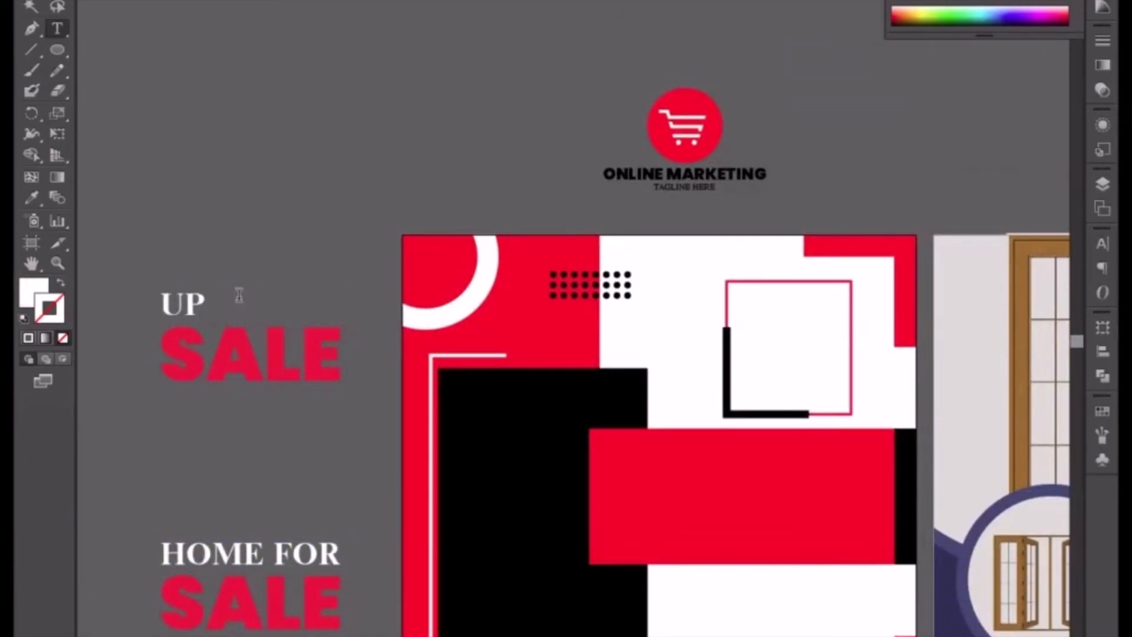
pyautogui.write('TO')
pyautogui.doubleClick(284, 379)
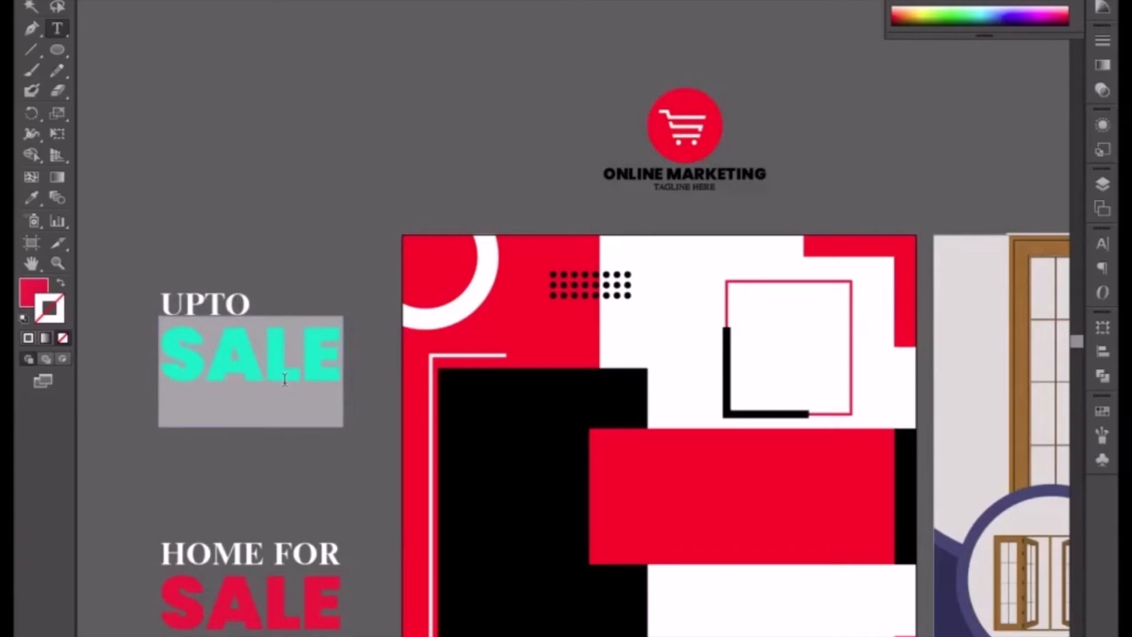
pyautogui.write('50')
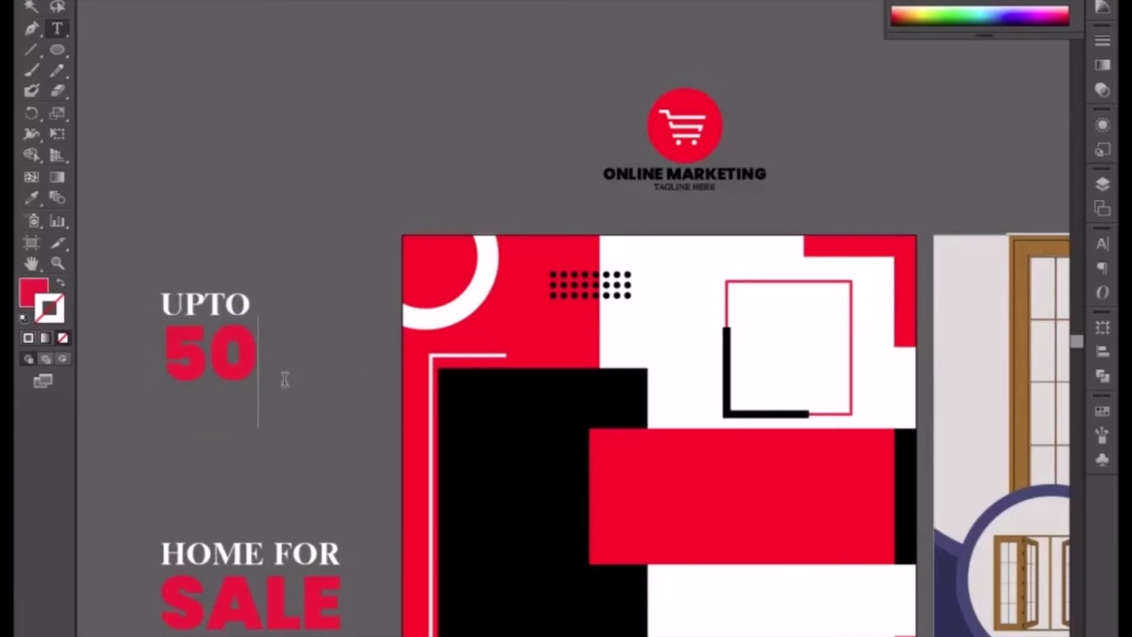
pyautogui.write('#')
pyautogui.press('BackSpace')
pyautogui.write('%')
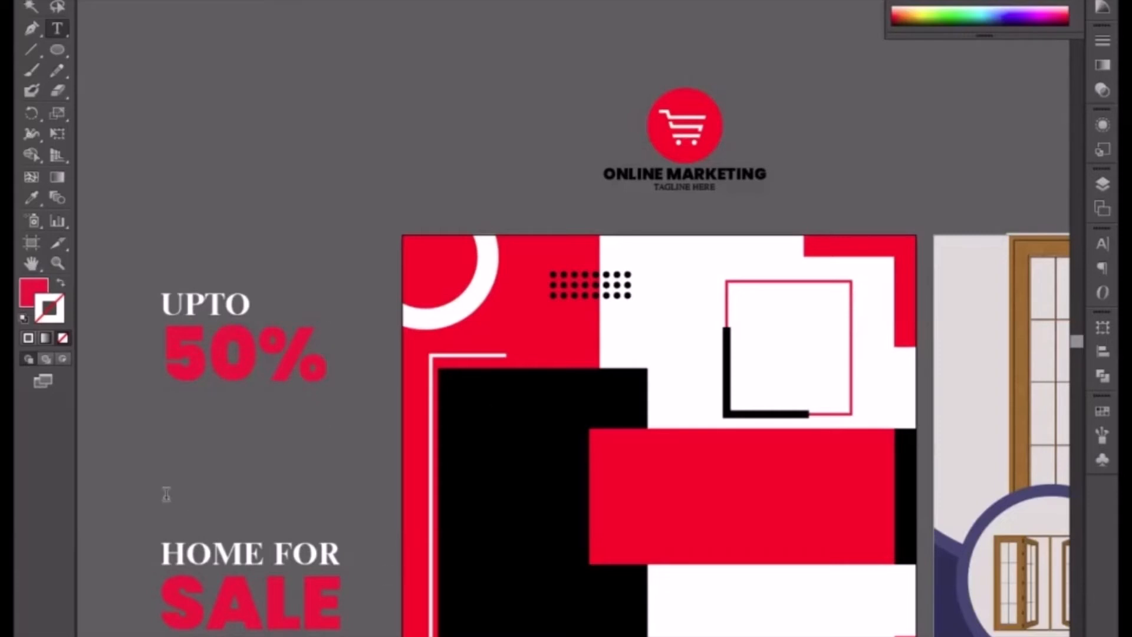
pyautogui.click(31, 5)
# - Duplicate the "$2,500000" price text to just below the "50%" headline
pyautogui.scroll(-2, 189, 461)
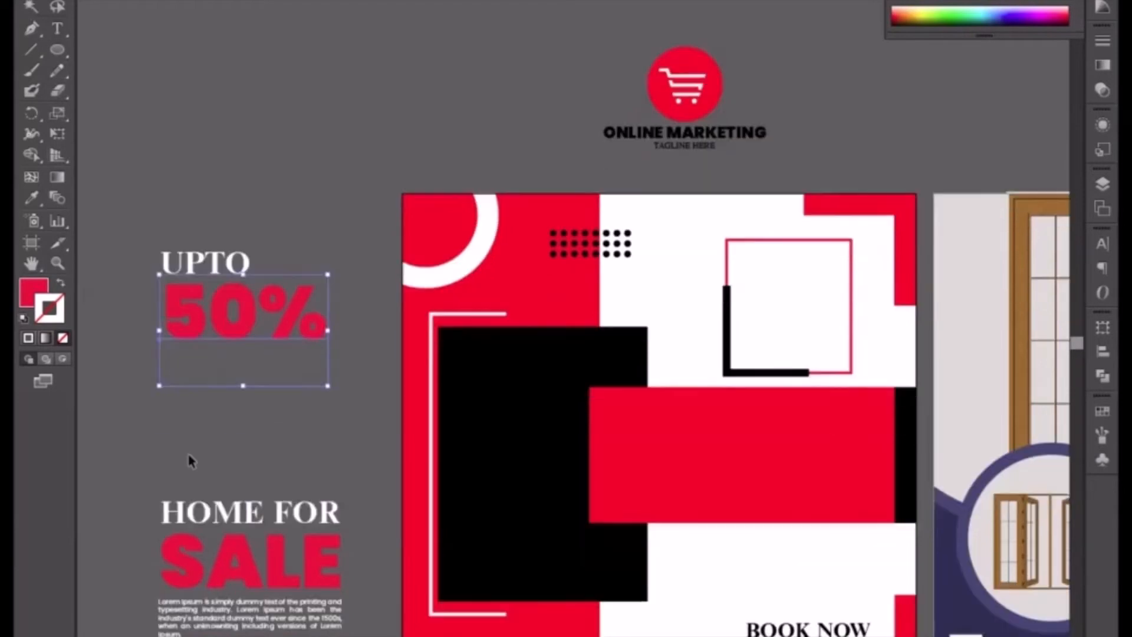
pyautogui.scroll(-3, 224, 537)
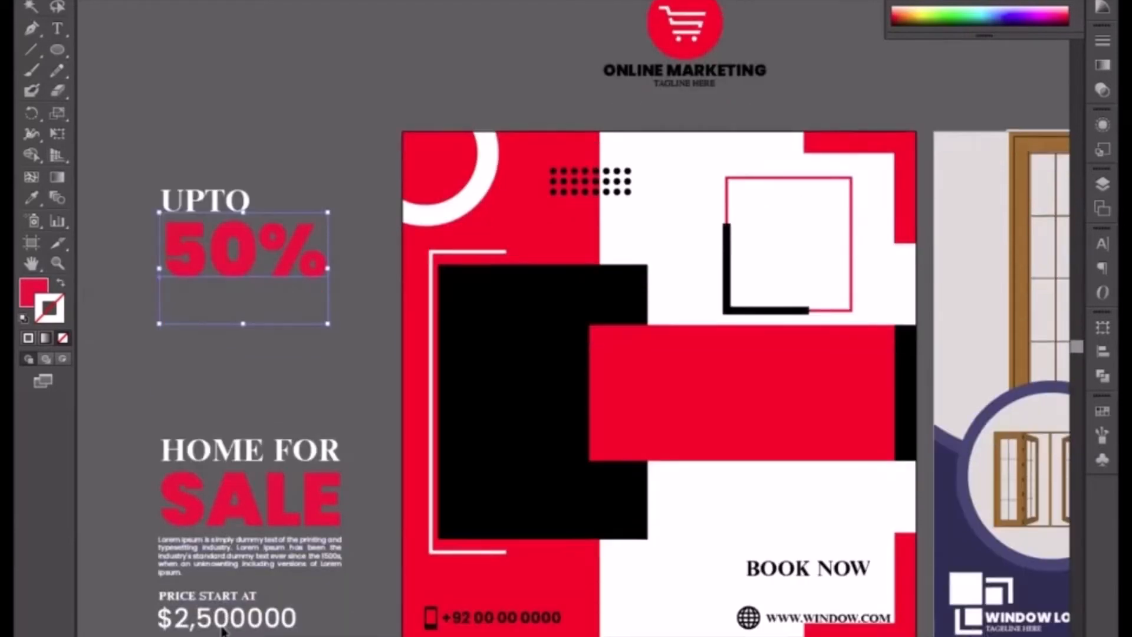
pyautogui.click(223, 629)
pyautogui.moveTo(233, 631); pyautogui.dragTo(246, 348)
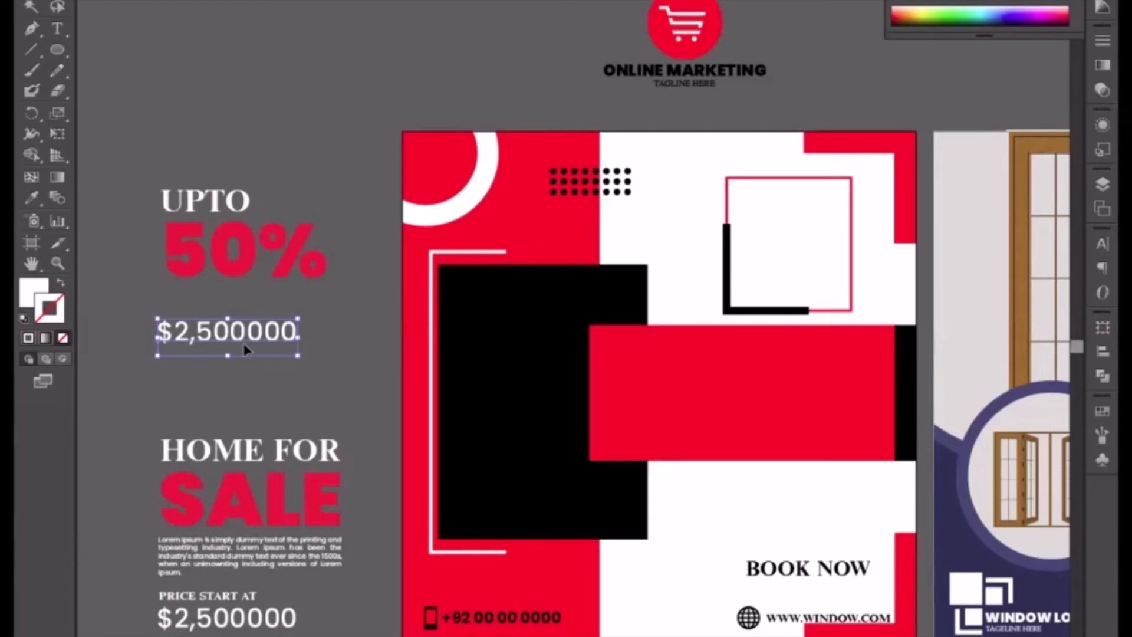
# - Change the copied price text to "DISCOUNT" and move it up directly beneath "50%"
pyautogui.doubleClick(244, 344)
pyautogui.hotkey('ctrl', 'a')
pyautogui.write('D')
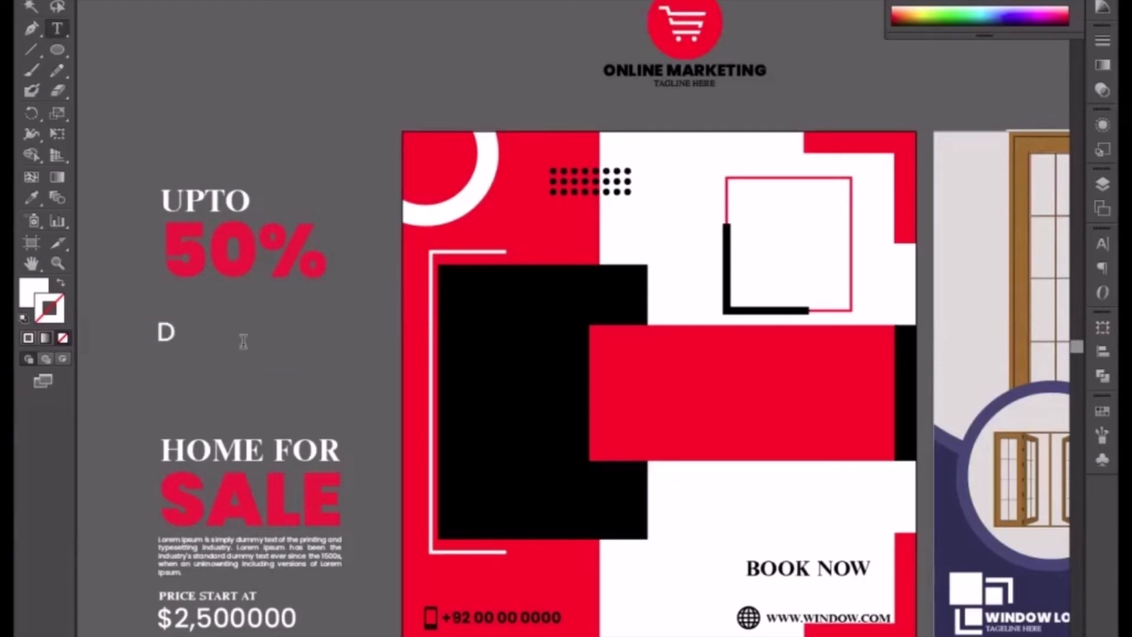
pyautogui.write('ISCOUNT')
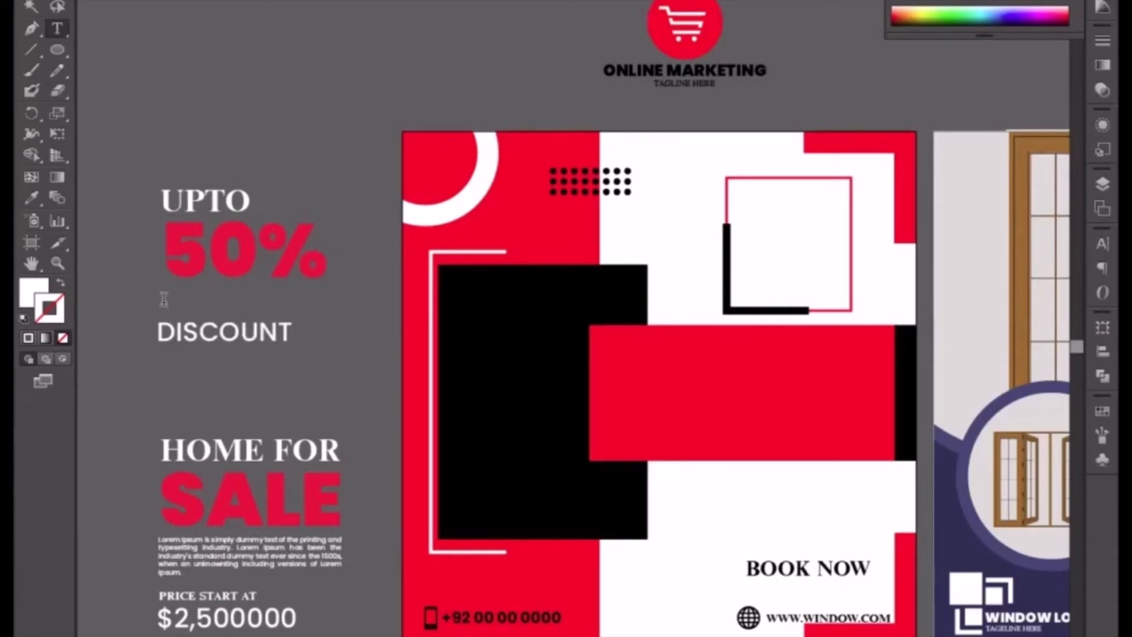
pyautogui.press('Escape')
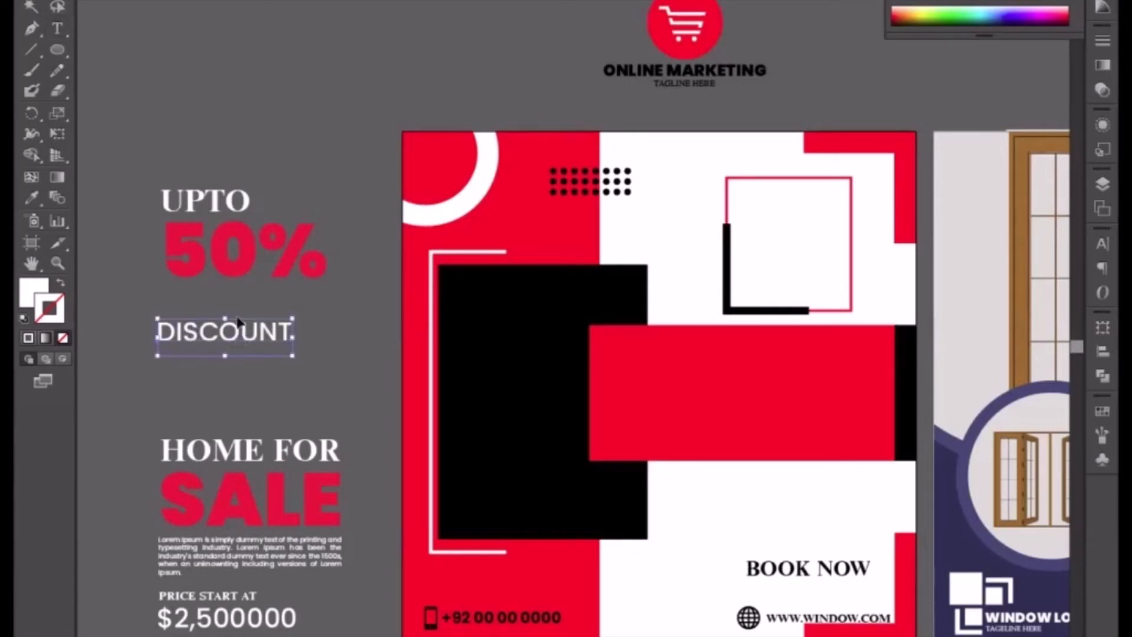
pyautogui.moveTo(241, 331); pyautogui.dragTo(255, 313)
# - Recolor the "UPTO" and "DISCOUNT" texts black by sampling the large black rectangle with the Eyedropper
pyautogui.keyDown('shift'); pyautogui.click(223, 209); pyautogui.keyUp('shift')
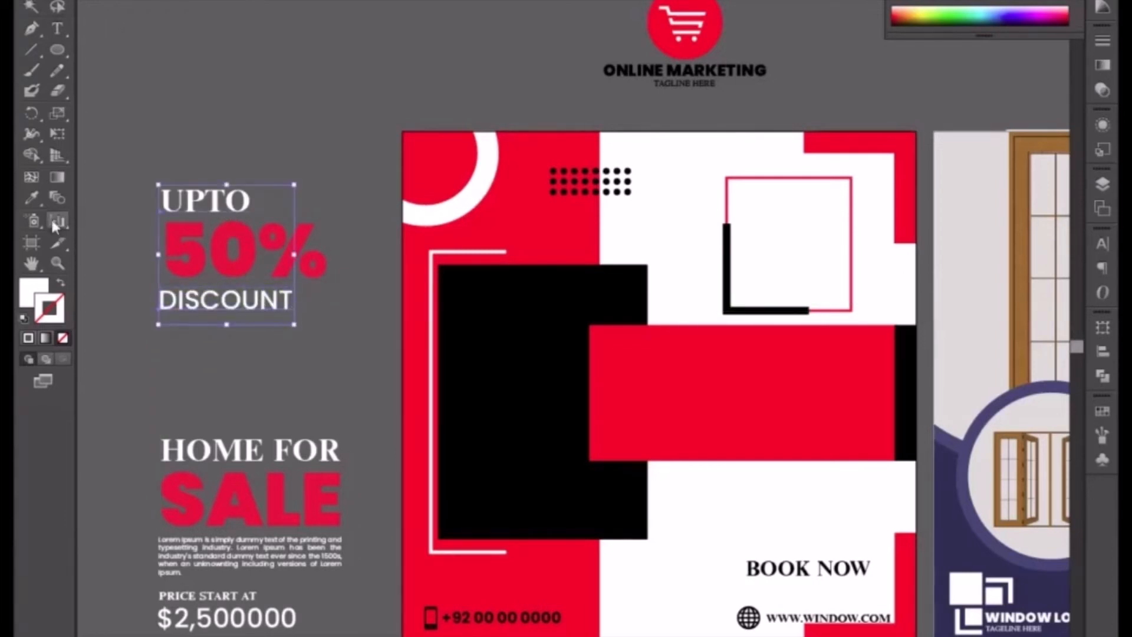
pyautogui.click(35, 199)
pyautogui.click(494, 437)
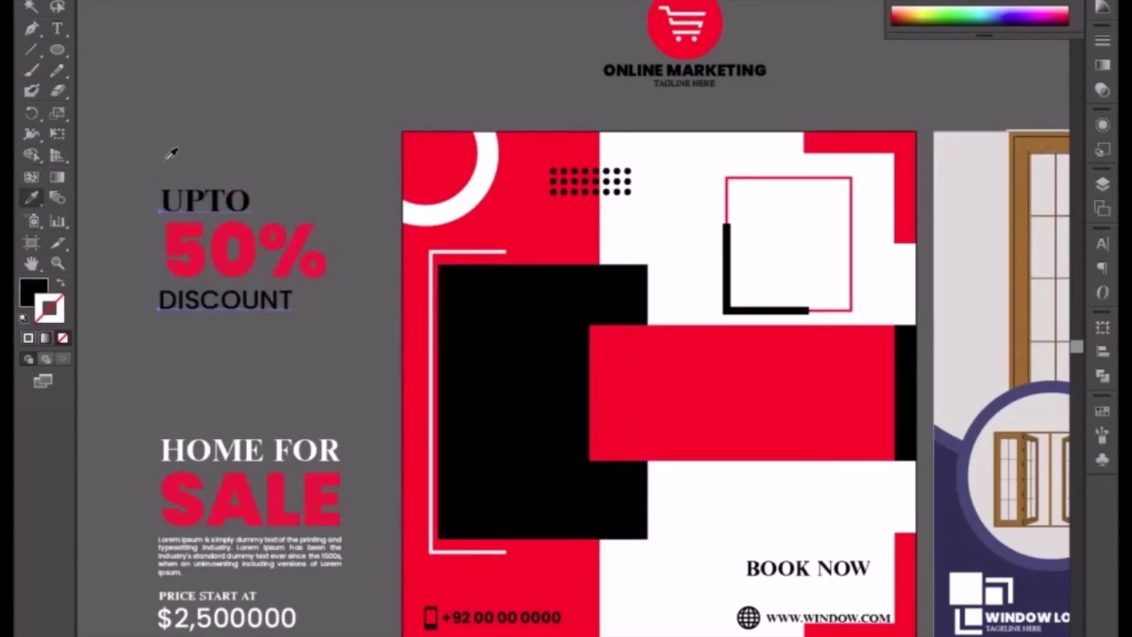
# - Move the "UPTO 50% DISCOUNT" texts together into the red-outlined square and scale them down to fit inside it
pyautogui.press('v')
pyautogui.moveTo(154, 156); pyautogui.dragTo(278, 354)
pyautogui.moveTo(248, 274); pyautogui.dragTo(608, 273)
pyautogui.moveTo(812, 264); pyautogui.dragTo(819, 258)
pyautogui.moveTo(900, 319); pyautogui.dragTo(851, 277)
pyautogui.moveTo(783, 234); pyautogui.dragTo(784, 245)
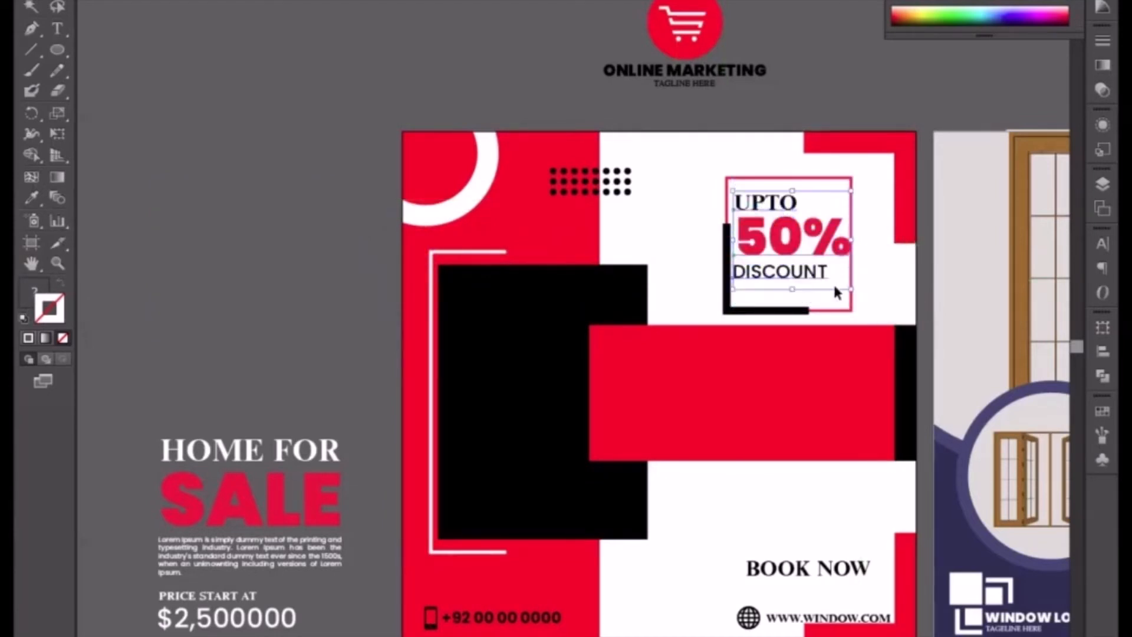
pyautogui.moveTo(849, 287); pyautogui.dragTo(797, 262)
pyautogui.press('Right')
pyautogui.press('Right')
pyautogui.press('Right')
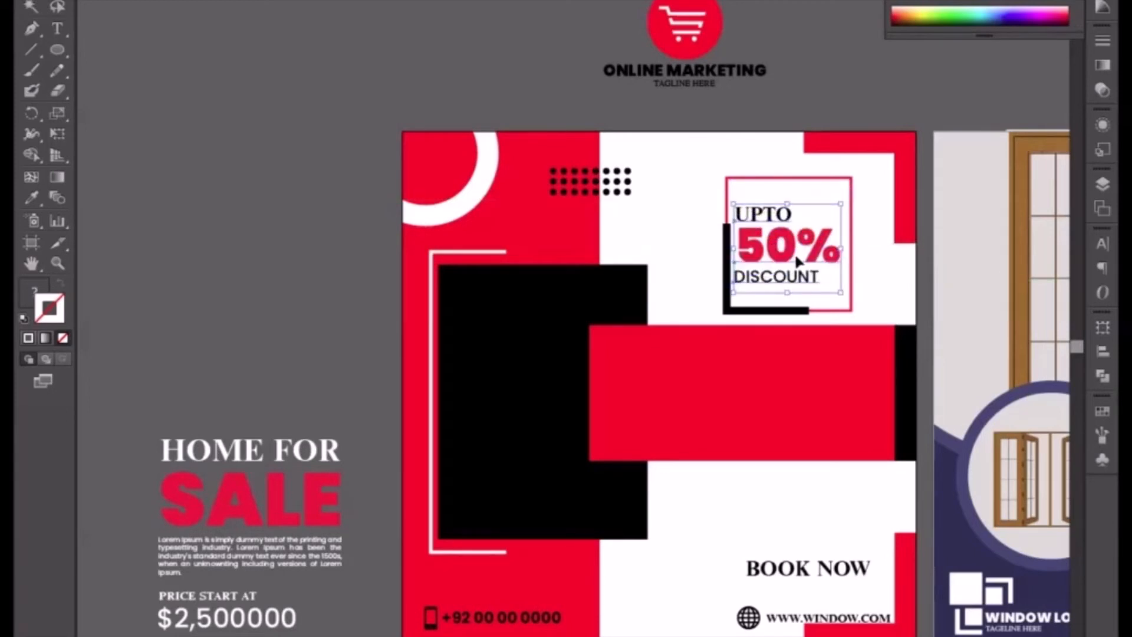
# - Increase the tracking of the "DISCOUNT" text to 181 so it spans about the width of "50%"
pyautogui.click(796, 284)
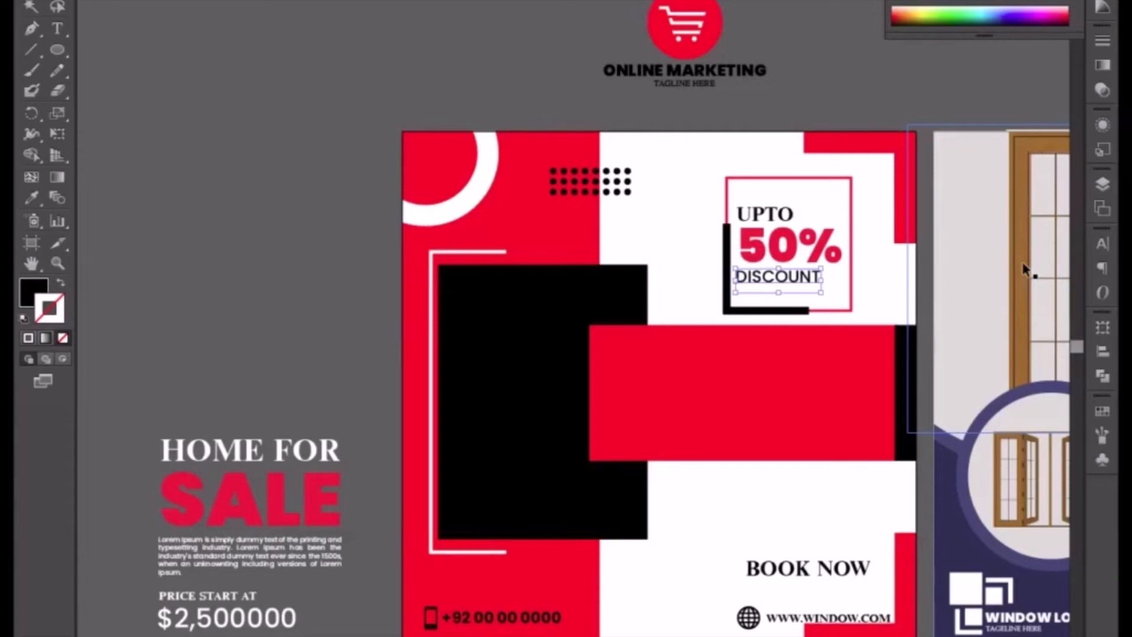
pyautogui.click(1101, 245)
pyautogui.click(1052, 326)
pyautogui.scroll(20, 1051, 326)
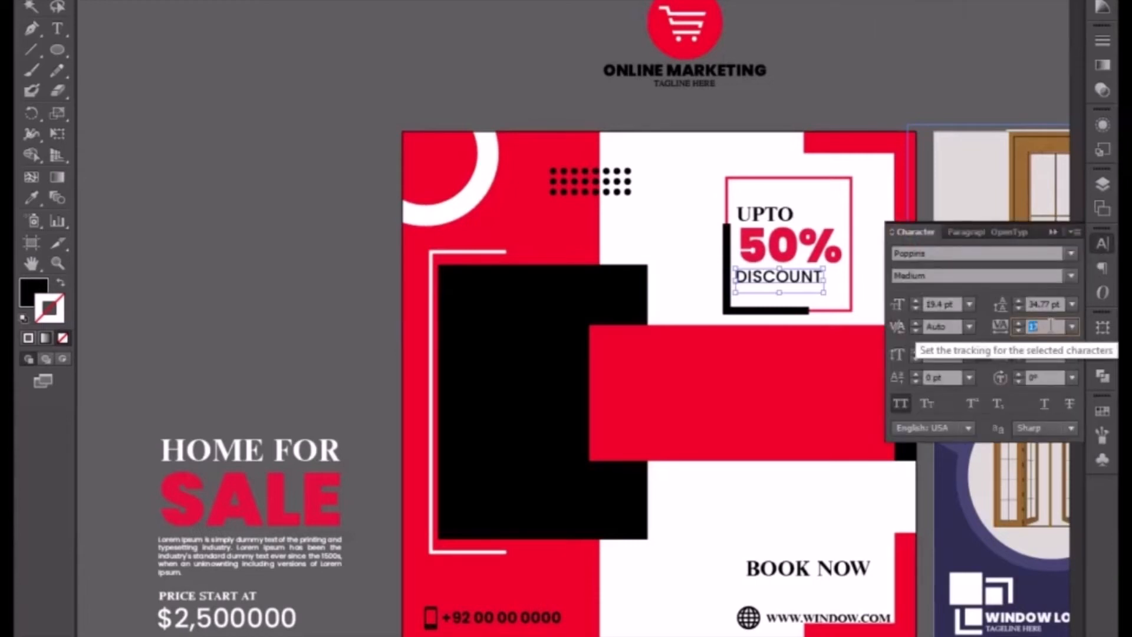
pyautogui.scroll(20, 1053, 326)
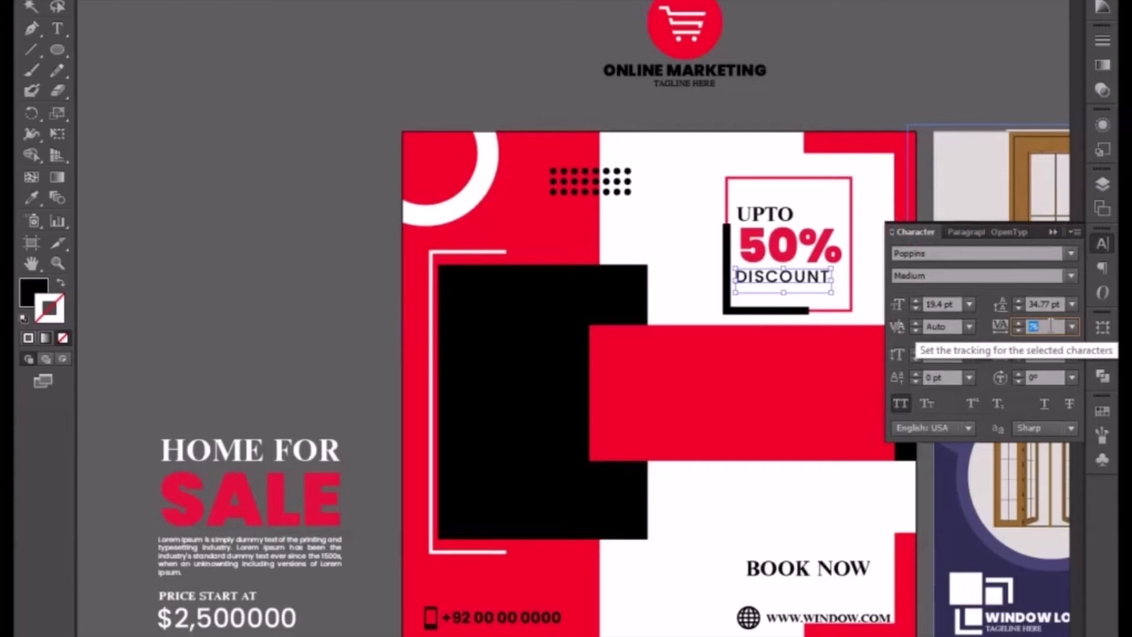
pyautogui.scroll(20, 1053, 326)
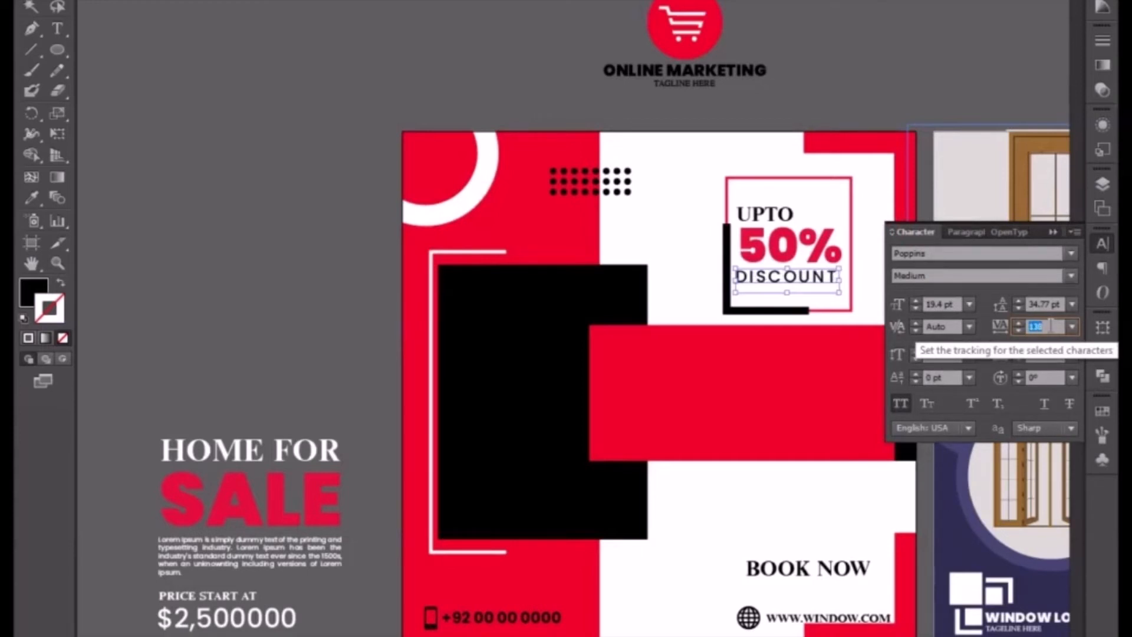
pyautogui.scroll(20, 1052, 328)
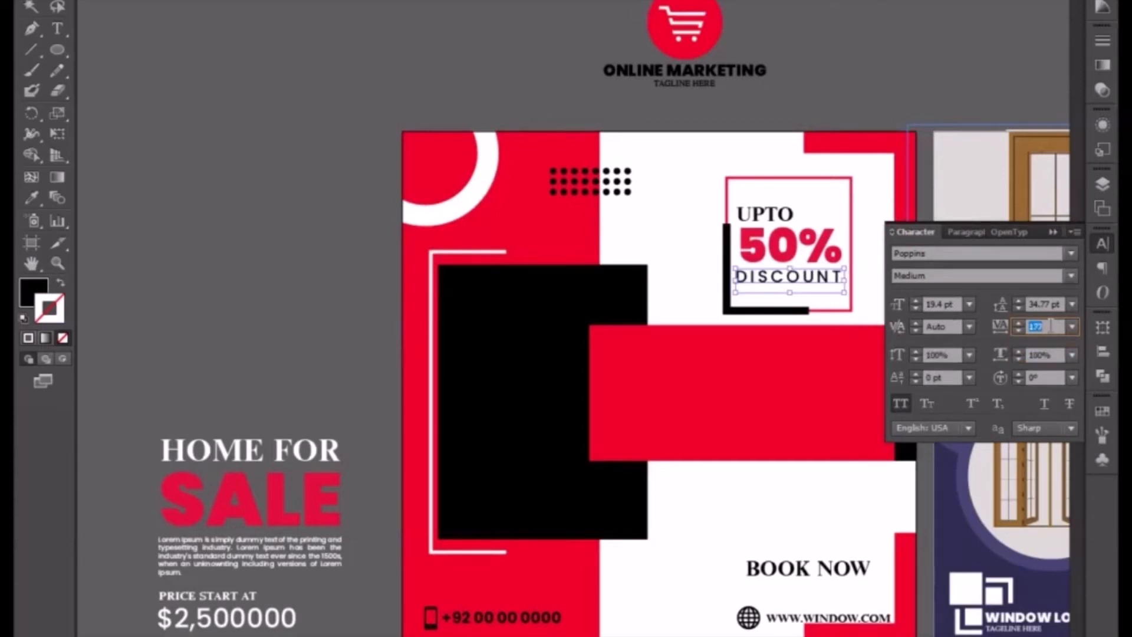
pyautogui.scroll(4, 1052, 333)
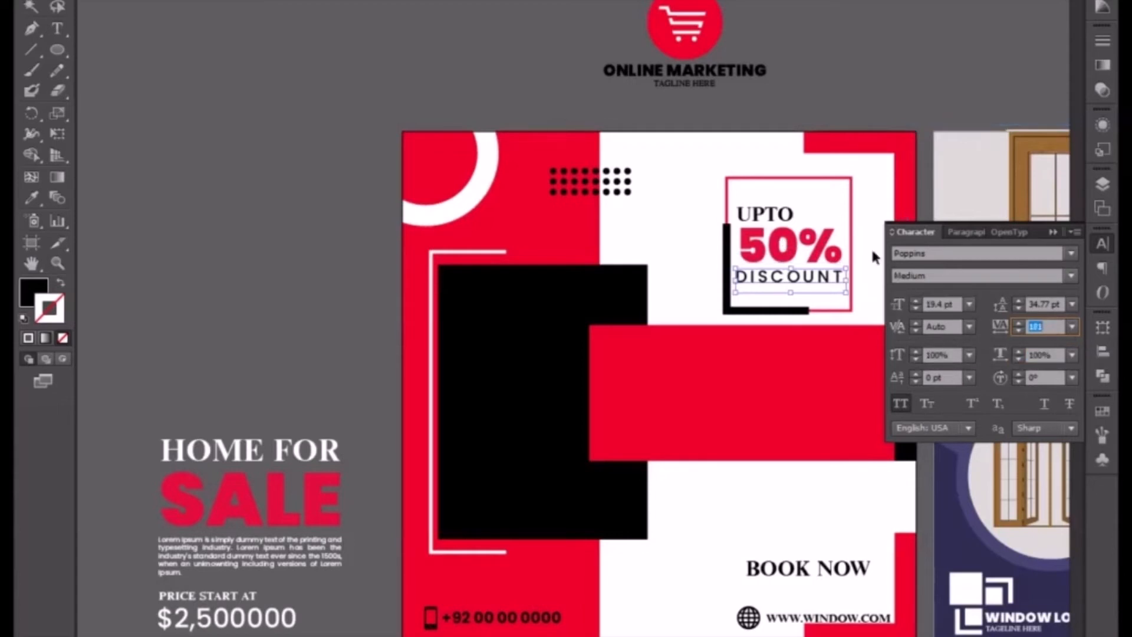
# - Shift the "UPTO" text slightly left and up above "50%" in the red-outlined discount square
pyautogui.click(869, 248)
pyautogui.moveTo(841, 249); pyautogui.dragTo(697, 268)
pyautogui.scroll(2, 697, 268)
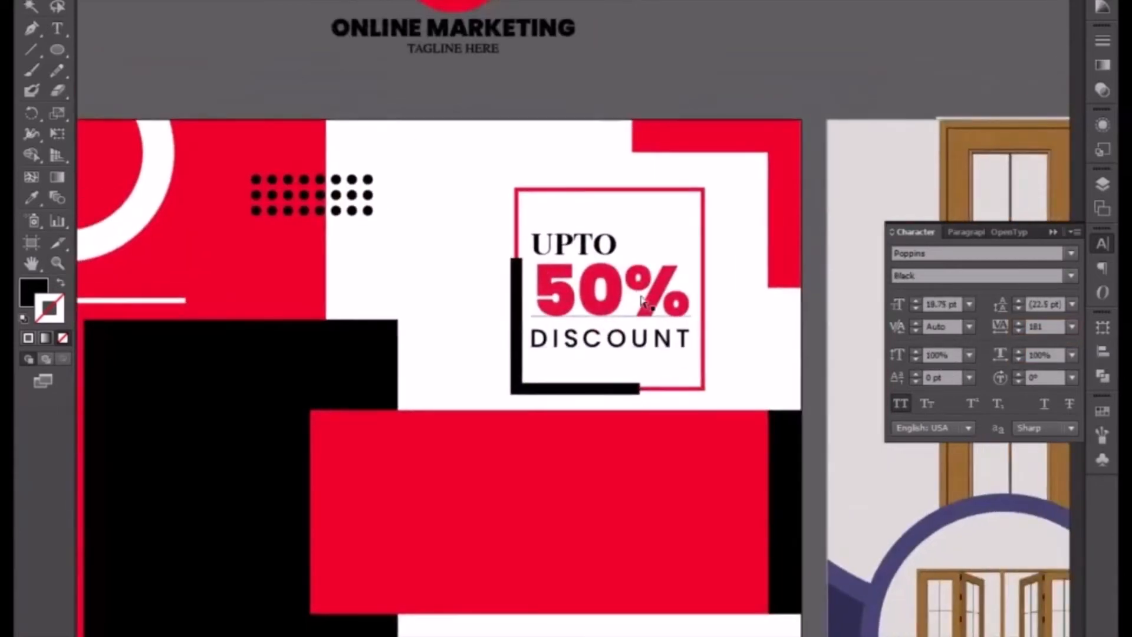
pyautogui.scroll(1, 643, 302)
pyautogui.moveTo(613, 298); pyautogui.dragTo(602, 299)
pyautogui.click(590, 219)
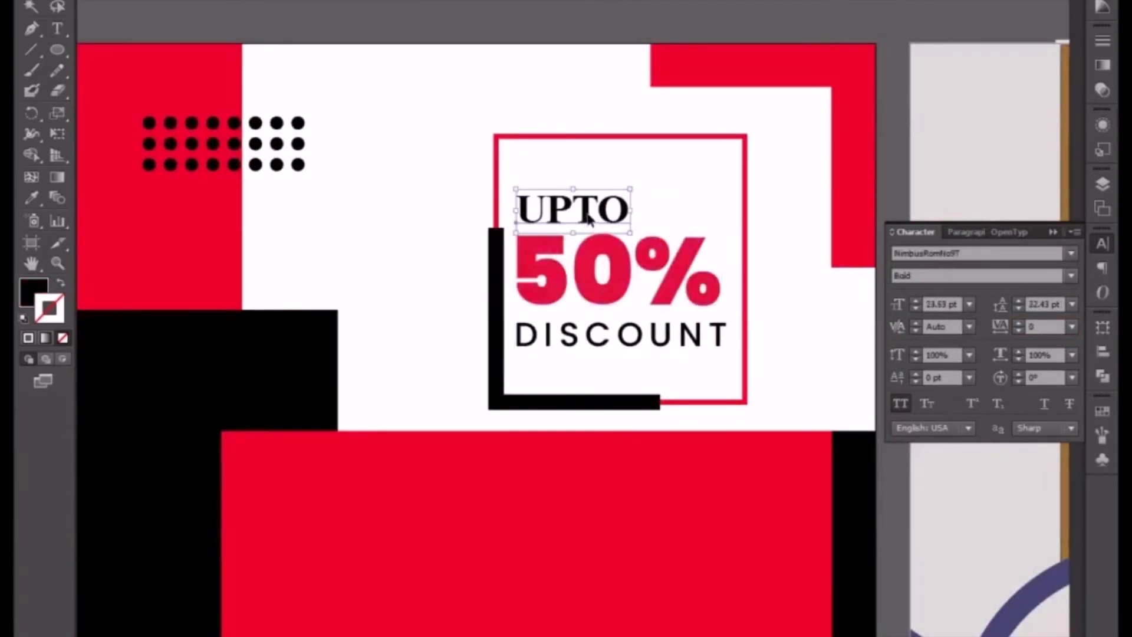
pyautogui.moveTo(590, 220); pyautogui.dragTo(585, 218)
pyautogui.press('Up')
pyautogui.press('Up')
pyautogui.press('Up')
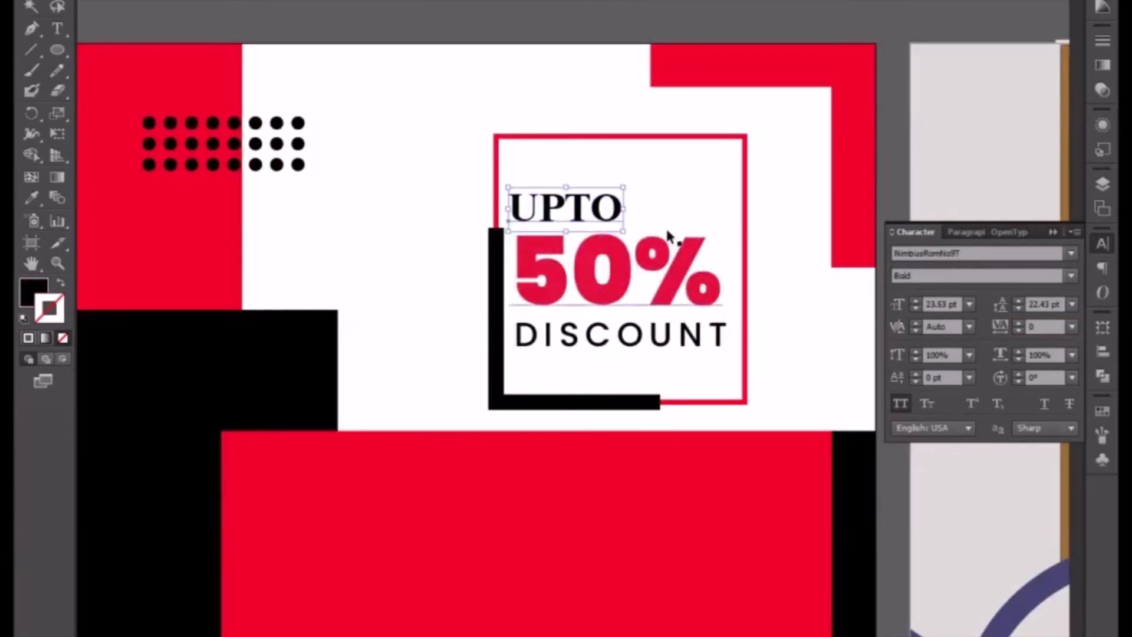
pyautogui.click(793, 357)
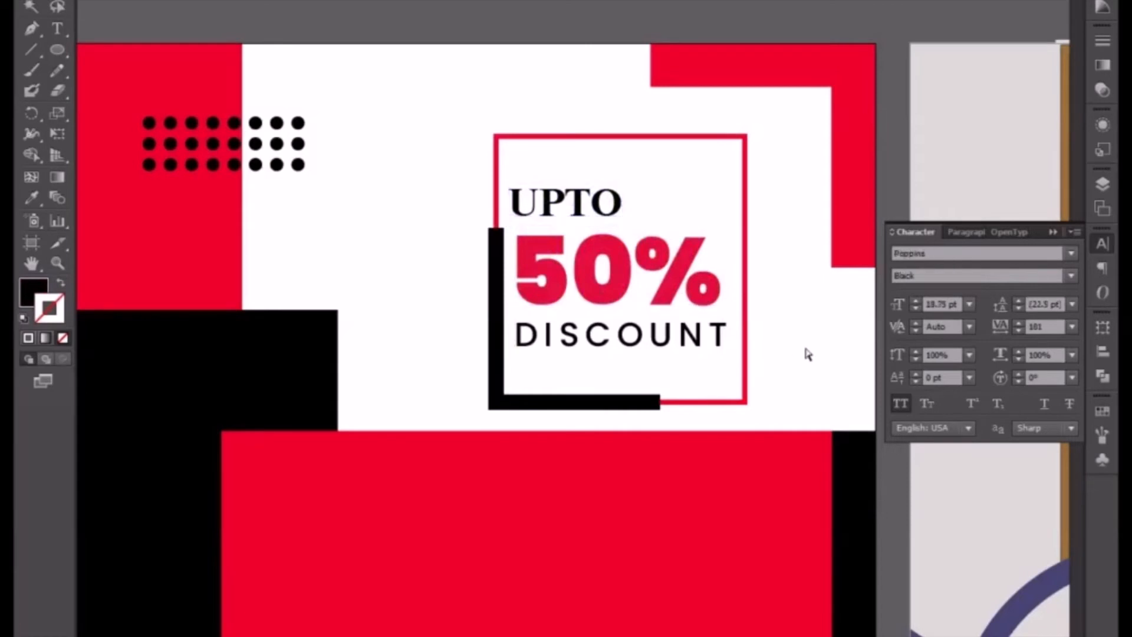
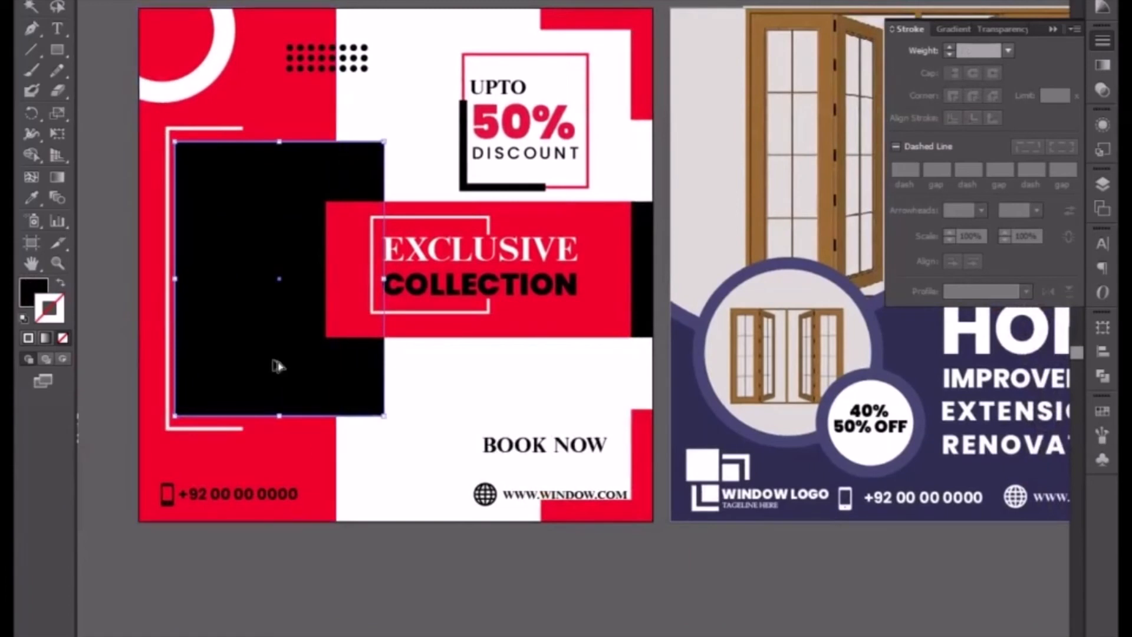
# - Duplicate the large black rectangle and scale the copy down to a smaller one below the "EXCLUSIVE COLLECTION" banner
pyautogui.moveTo(275, 361); pyautogui.dragTo(483, 530)
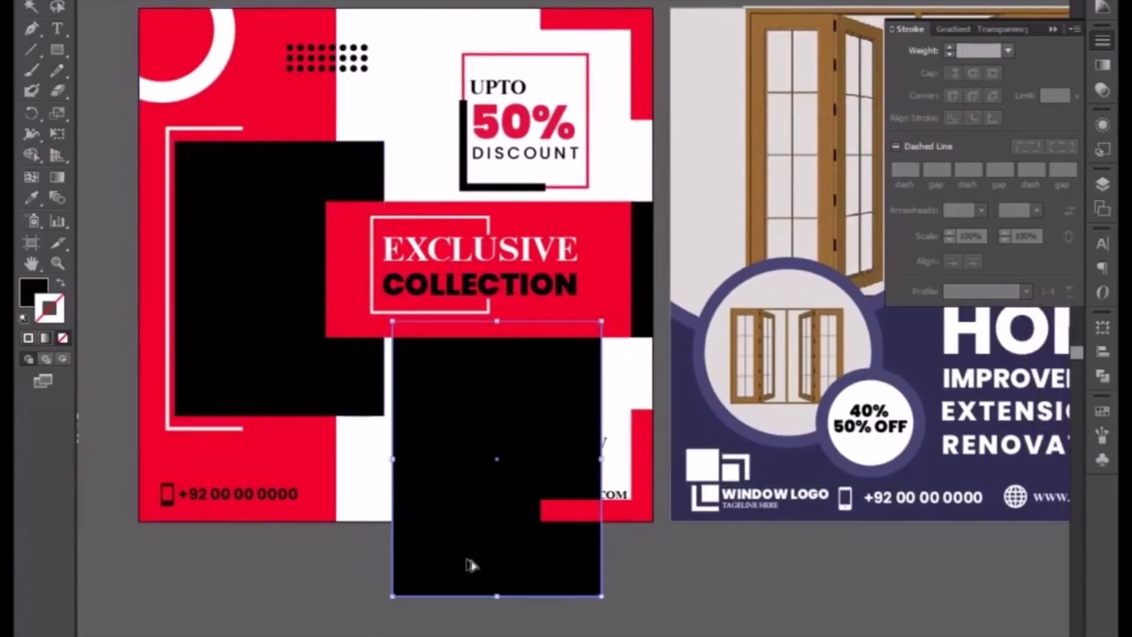
pyautogui.moveTo(393, 593); pyautogui.dragTo(429, 487)
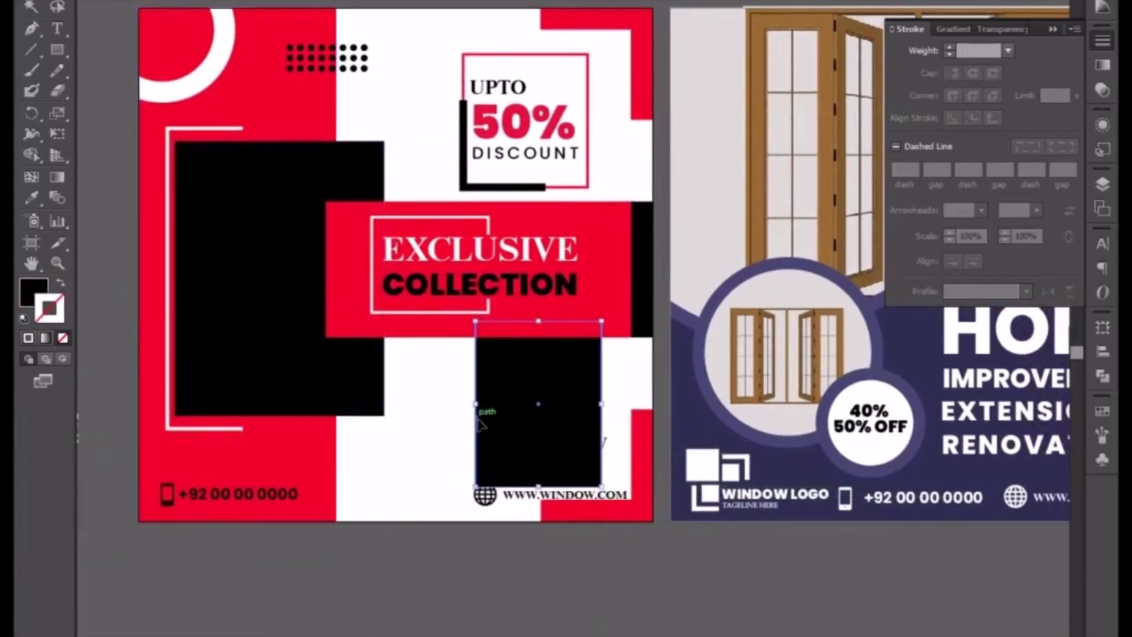
pyautogui.moveTo(479, 412); pyautogui.dragTo(451, 404)
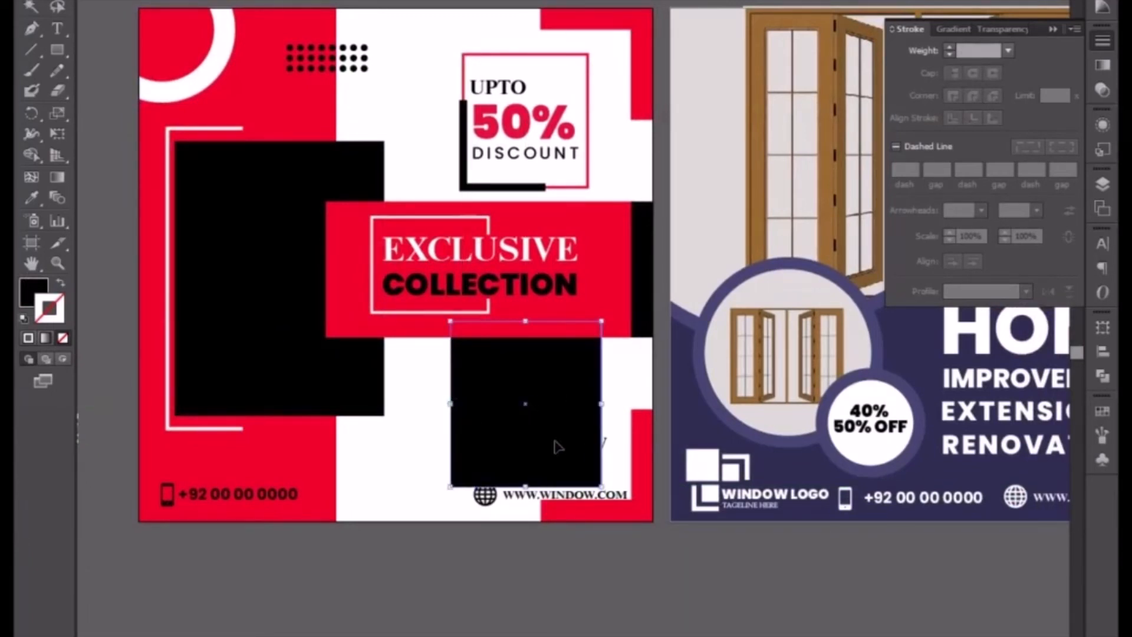
# - Bring the small black rectangle to the front so it overlaps the lower edge of the red banner
pyautogui.scroll(-1, 540, 443)
pyautogui.hscroll(1, 540, 443)
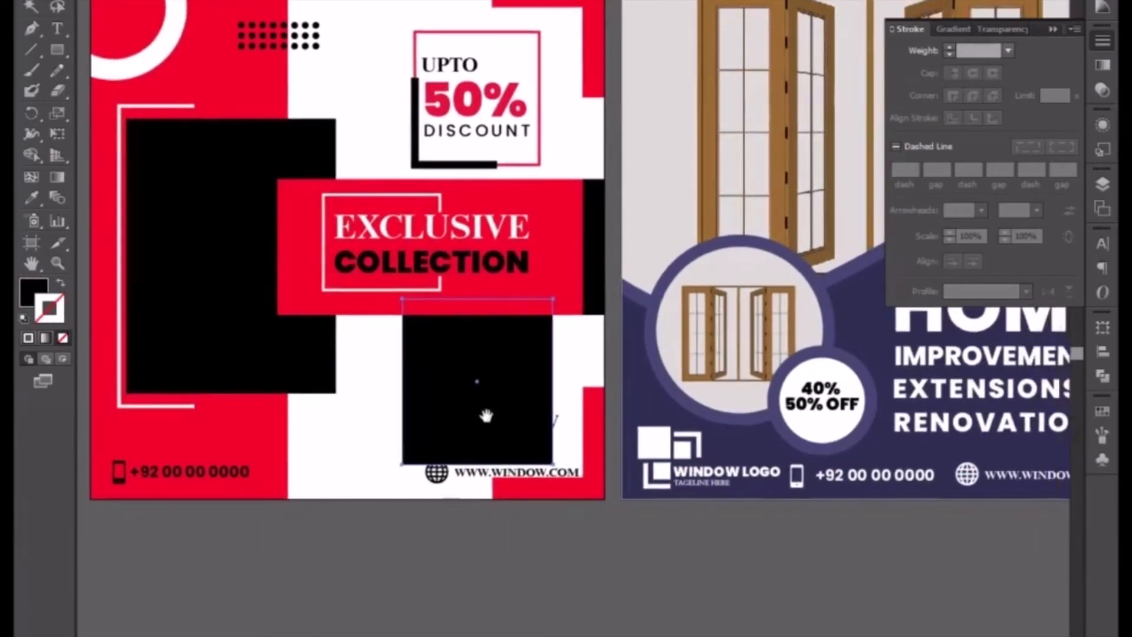
pyautogui.rightClick(485, 361)
pyautogui.moveTo(589, 608)
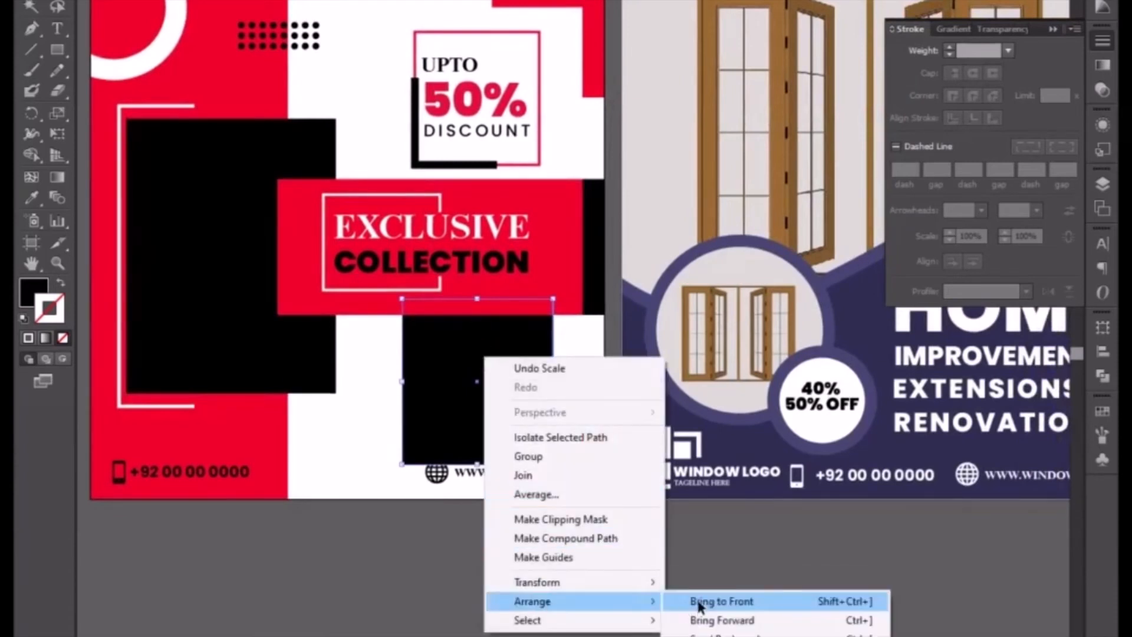
pyautogui.click(699, 607)
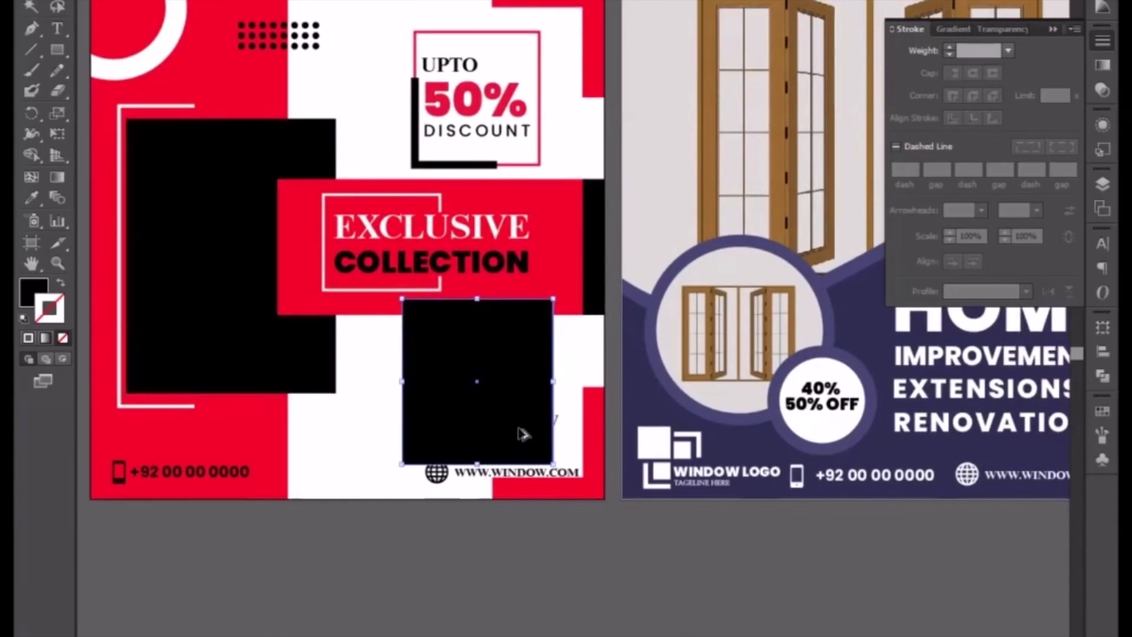
# - Duplicate the small black rectangle diagonally down and resize the copy to span from the red corner's upper edge to the artboard's lower edge
pyautogui.moveTo(520, 434); pyautogui.dragTo(488, 407)
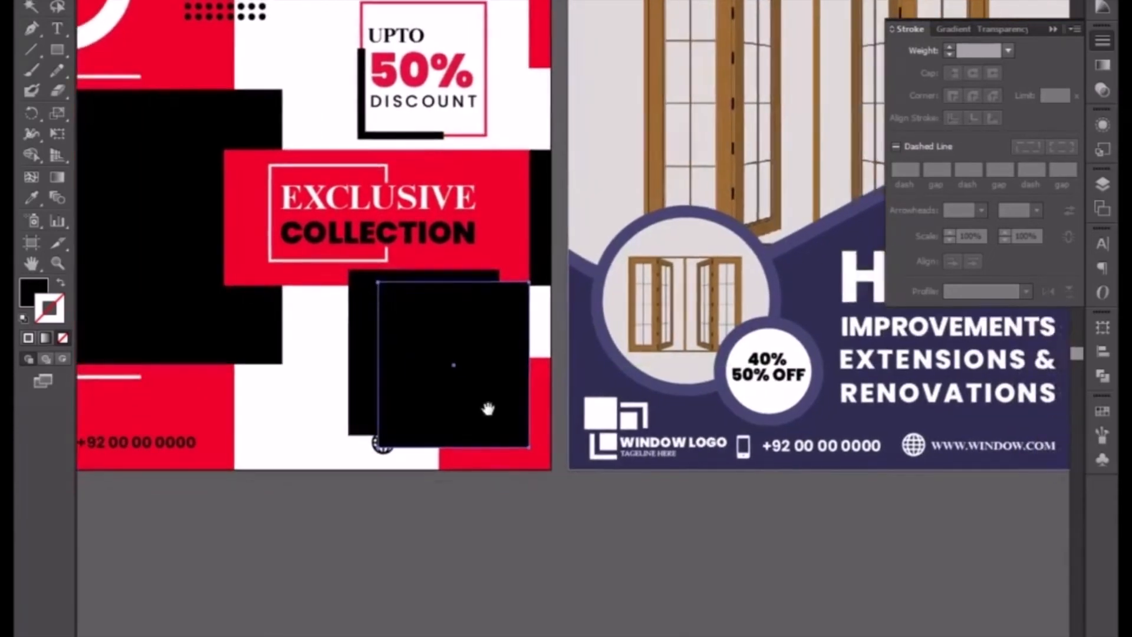
pyautogui.moveTo(453, 284); pyautogui.dragTo(455, 358)
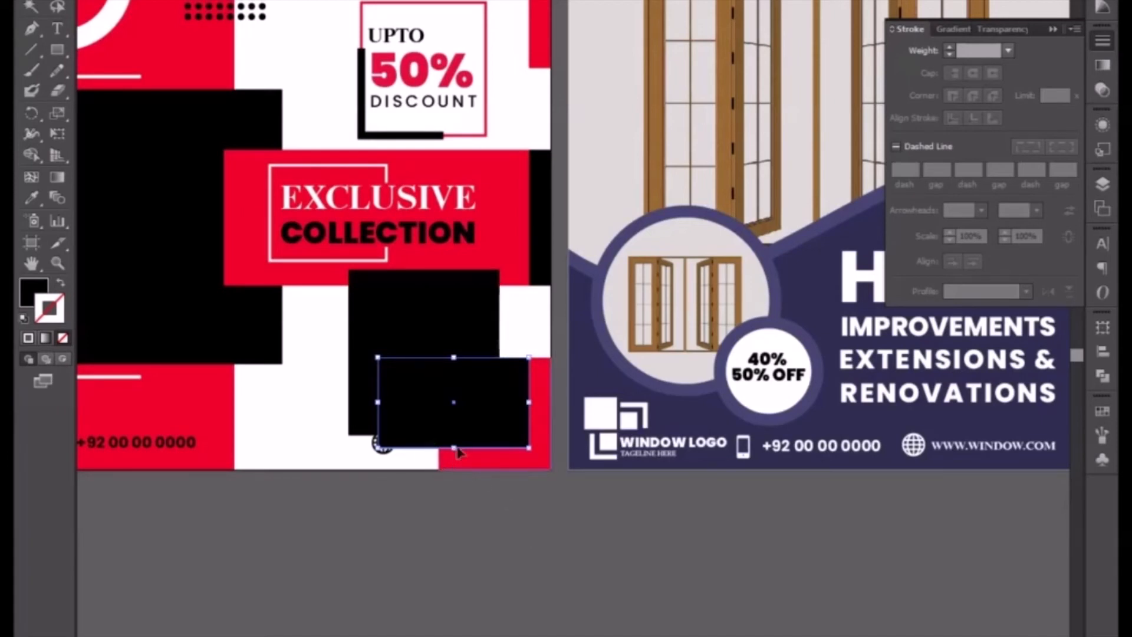
pyautogui.moveTo(454, 447); pyautogui.dragTo(454, 469)
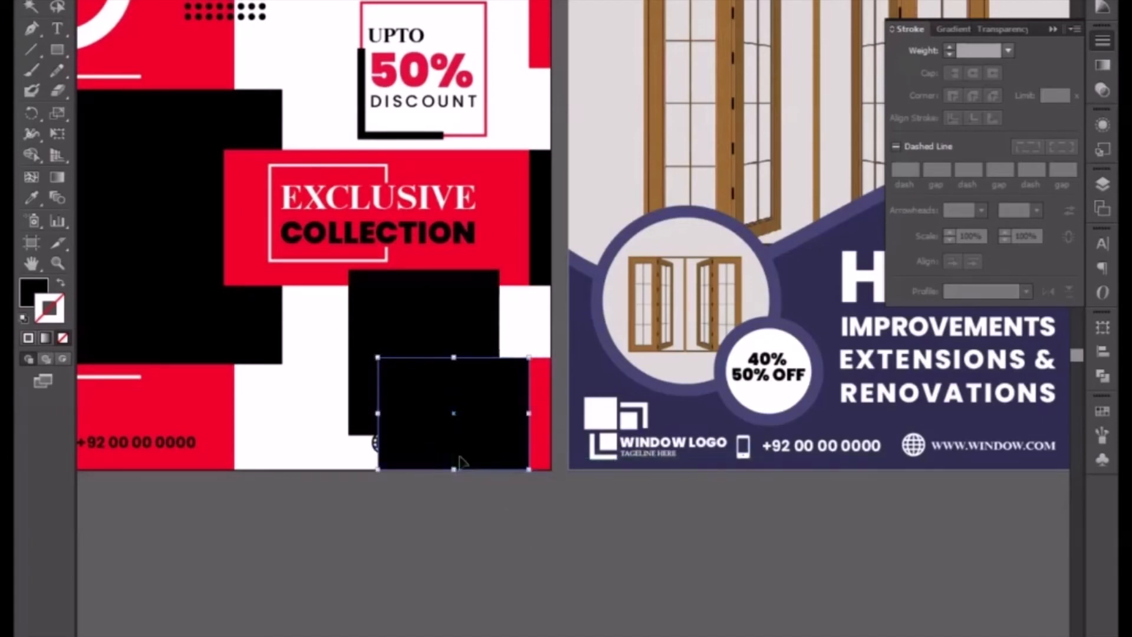
# - Bring the first small black rectangle to the front, above its lower copy
pyautogui.click(413, 323)
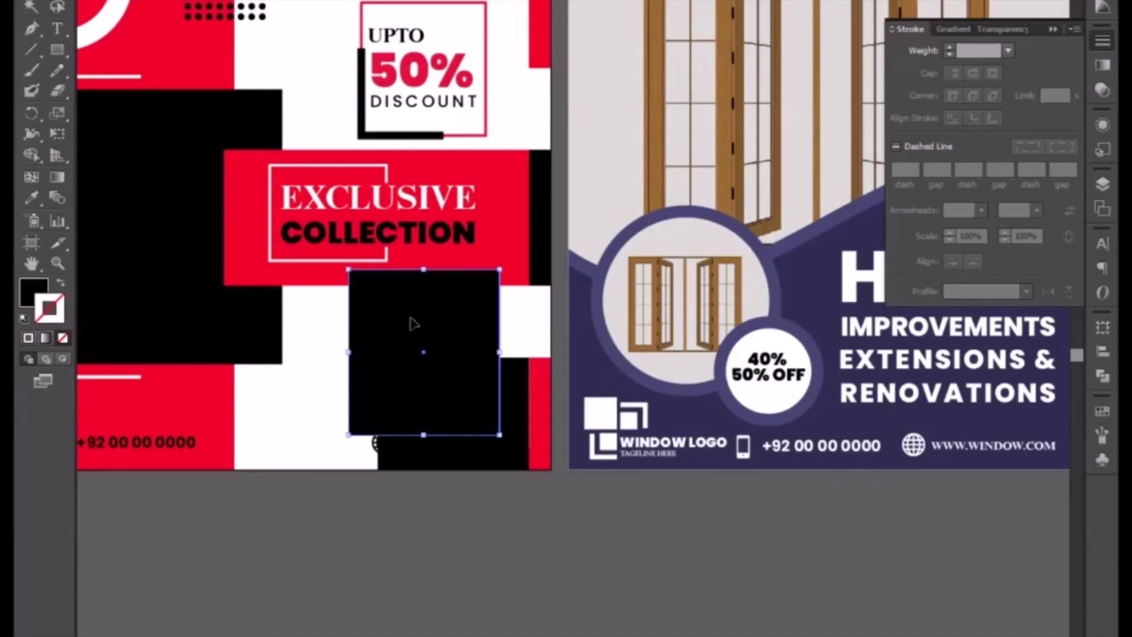
pyautogui.rightClick(402, 293)
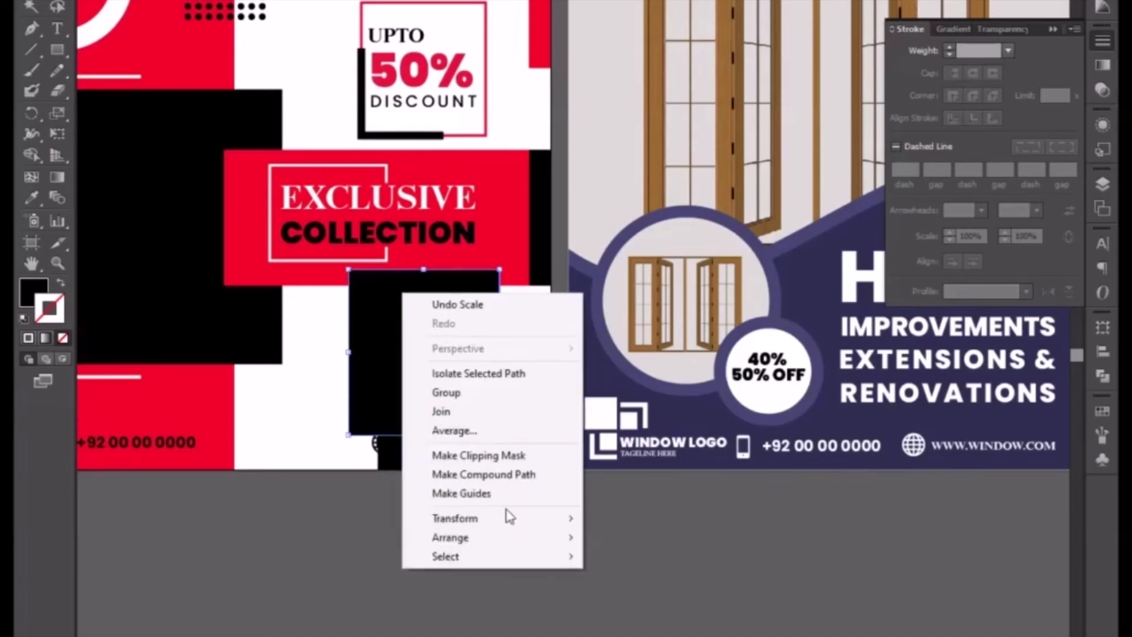
pyautogui.moveTo(483, 537)
pyautogui.click(608, 538)
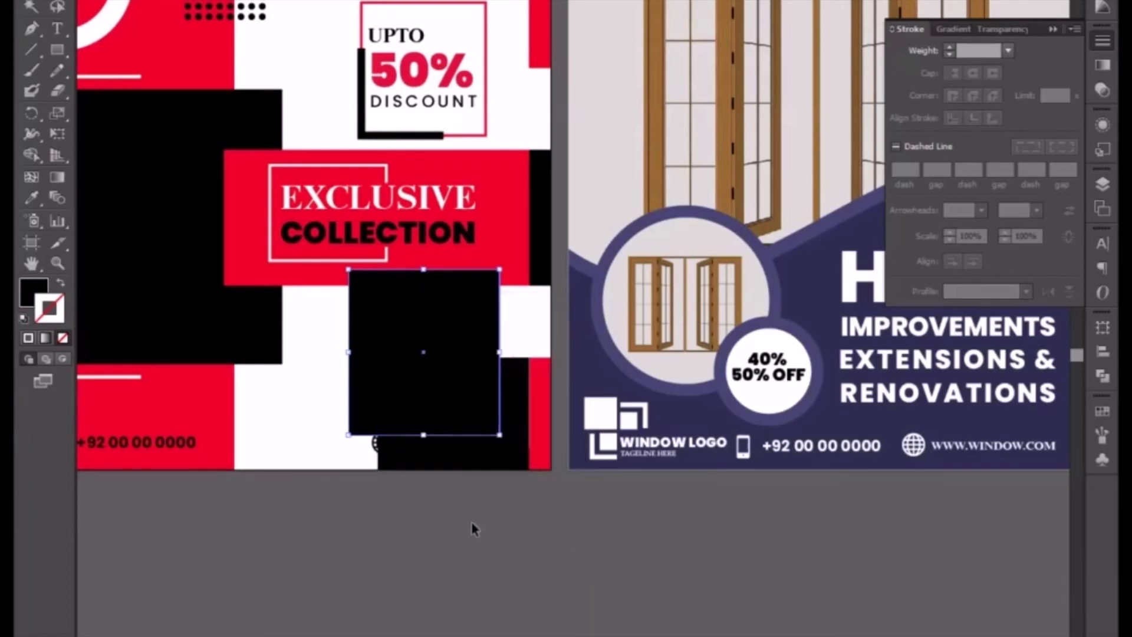
# - Bring the hidden "BOOK NOW" button and website line in front of the black rectangles
pyautogui.click(399, 452)
pyautogui.click(374, 446)
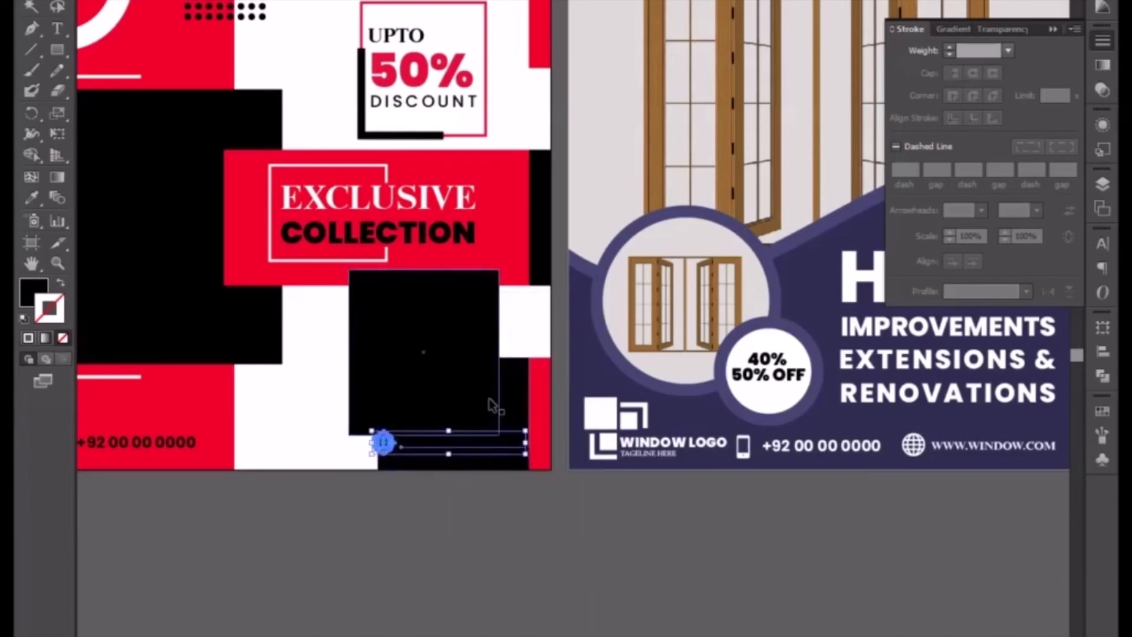
pyautogui.hotkey('ctrl', 'y')
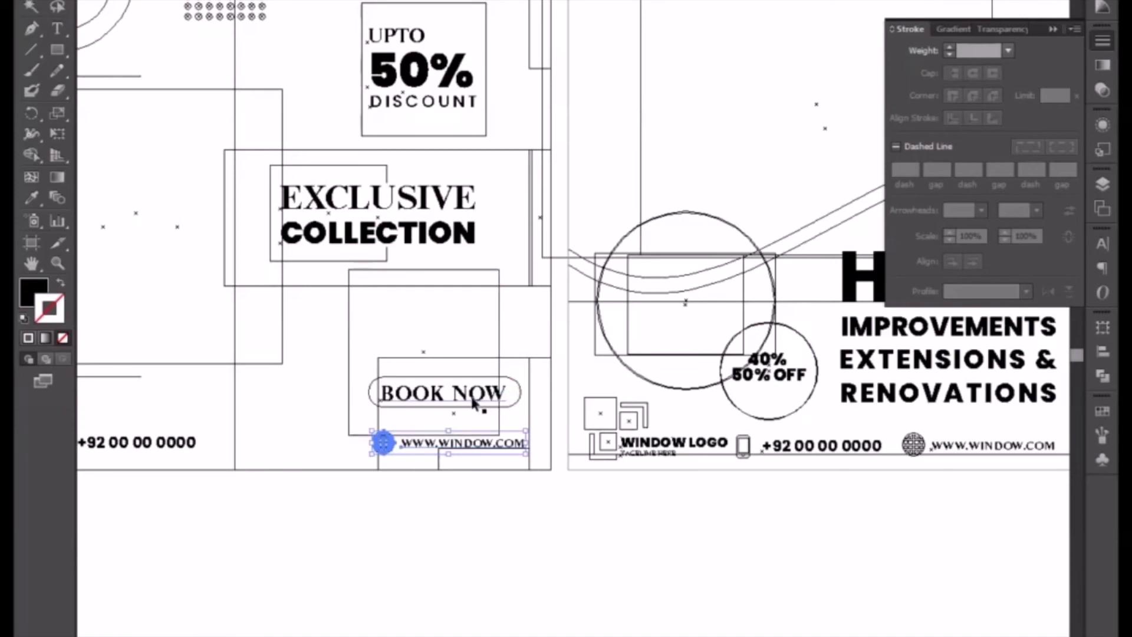
pyautogui.keyDown('shift'); pyautogui.click(510, 411); pyautogui.keyUp('shift')
pyautogui.hotkey('ctrl', 'y')
pyautogui.rightClick(482, 405)
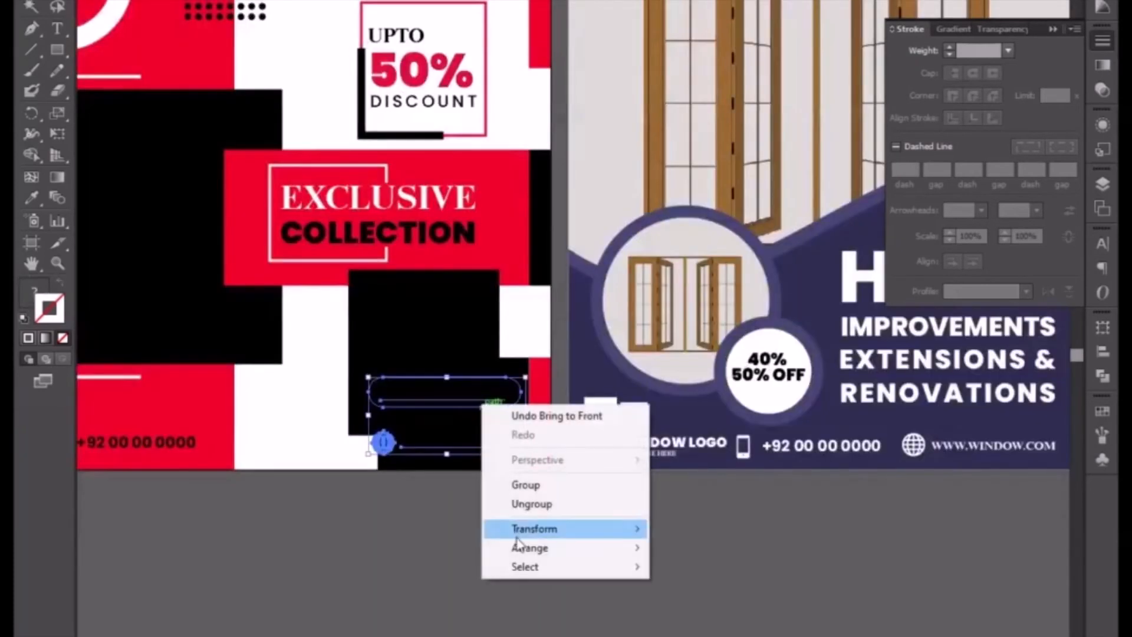
pyautogui.click(666, 548)
# - Move the "BOOK NOW" button and website line off the artboard into the empty area below it
pyautogui.hscroll(-5, 528, 520)
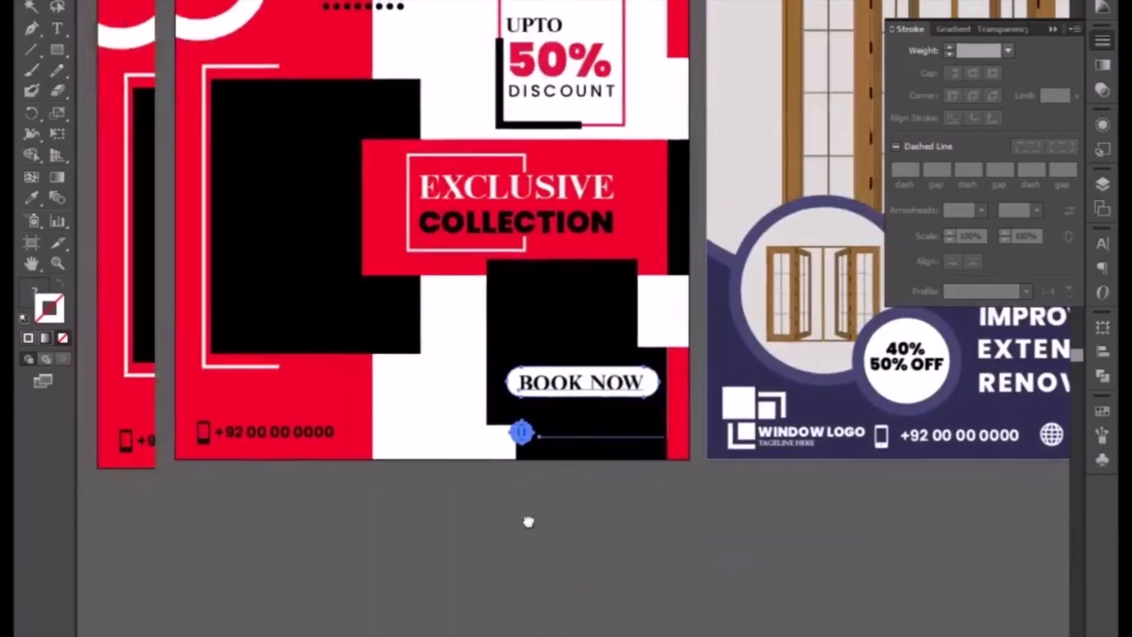
pyautogui.moveTo(578, 429); pyautogui.dragTo(577, 593)
pyautogui.click(453, 524)
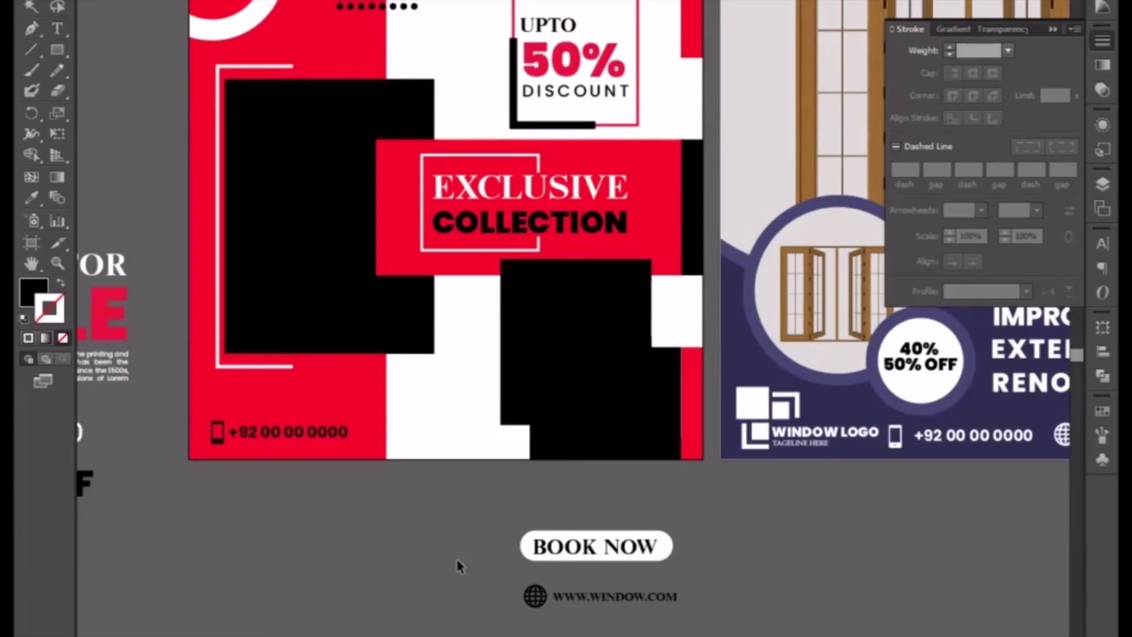
# - Align the lower black rectangle with the red corner strip, closing the thin white gap between them
pyautogui.scroll(5, 458, 560)
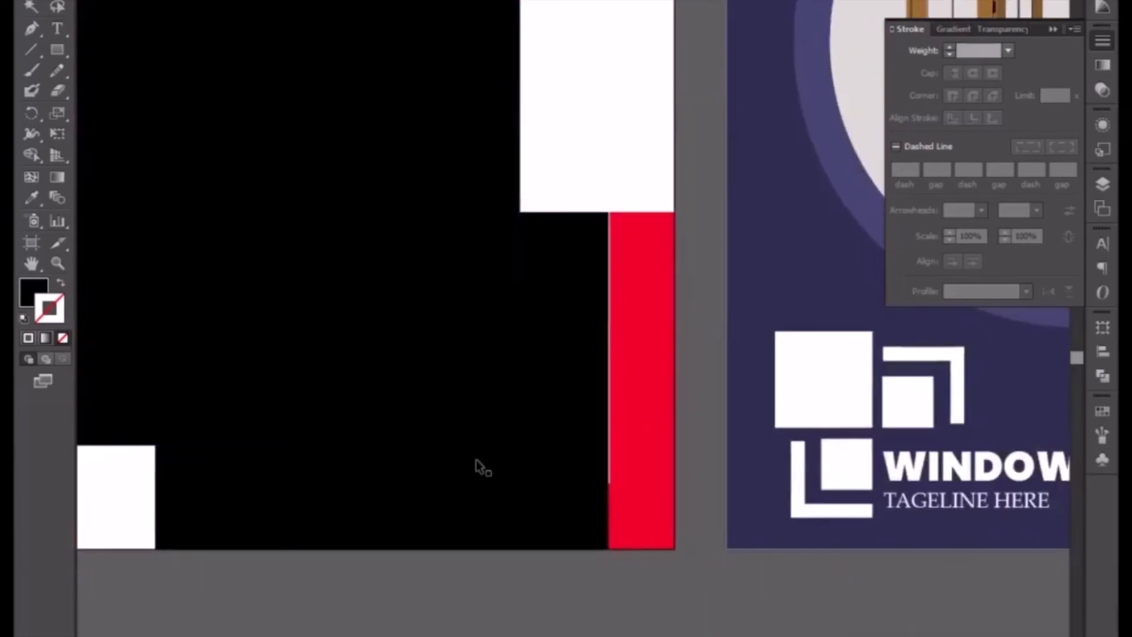
pyautogui.click(476, 459)
pyautogui.scroll(3, 476, 461)
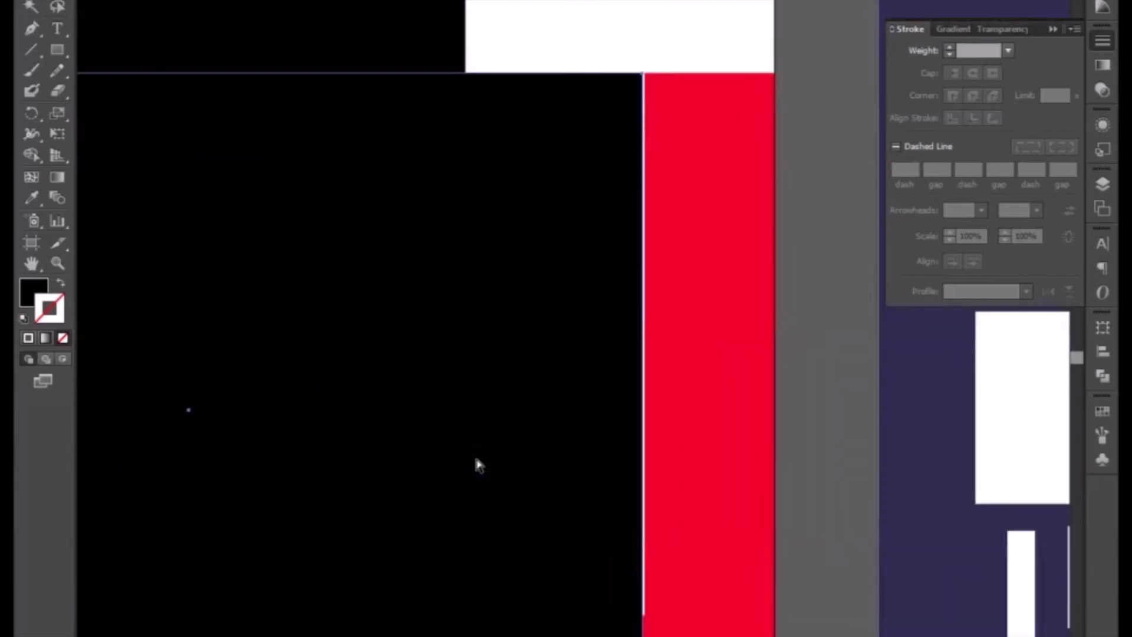
pyautogui.moveTo(534, 388); pyautogui.dragTo(536, 393)
pyautogui.click(733, 328)
pyautogui.moveTo(641, 402); pyautogui.dragTo(682, 485)
pyautogui.click(639, 423)
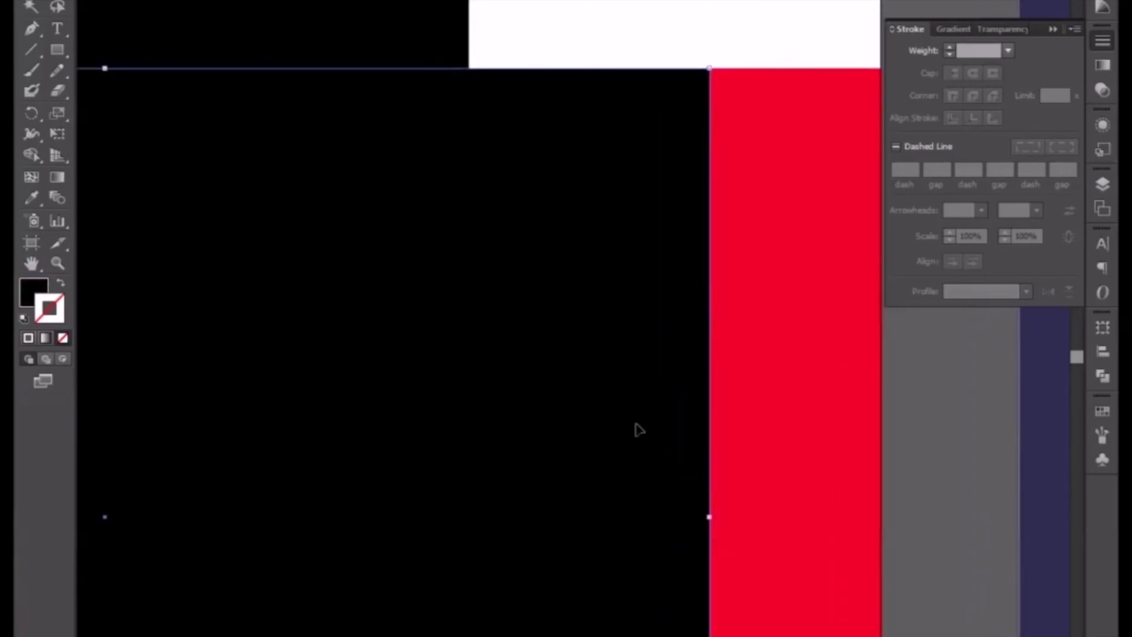
pyautogui.moveTo(635, 424); pyautogui.dragTo(595, 427)
pyautogui.hotkey('ctrl', 'shift', 'a')
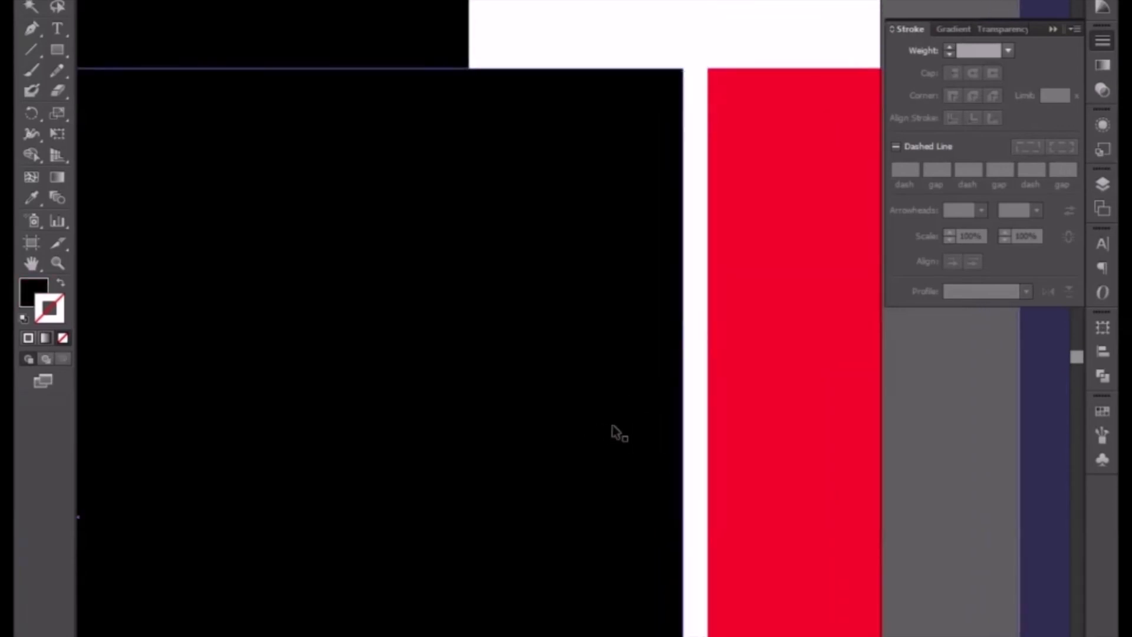
pyautogui.moveTo(533, 371); pyautogui.dragTo(556, 365)
pyautogui.scroll(-6, 559, 372)
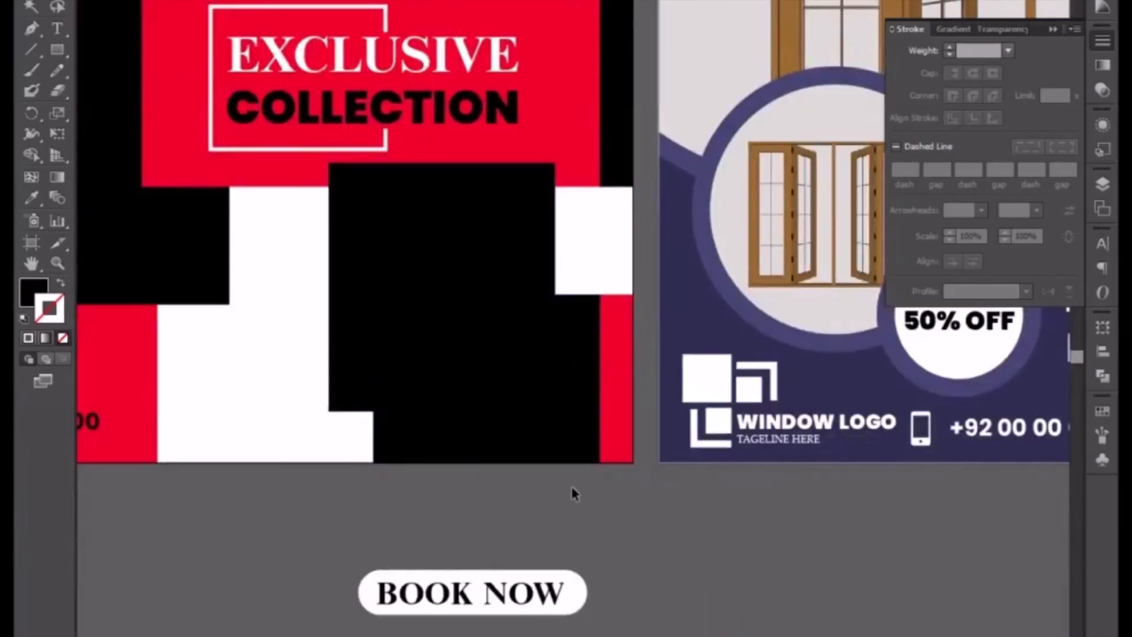
# - Move the phone contact line off the artboard into the empty area below it
pyautogui.scroll(-2, 571, 486)
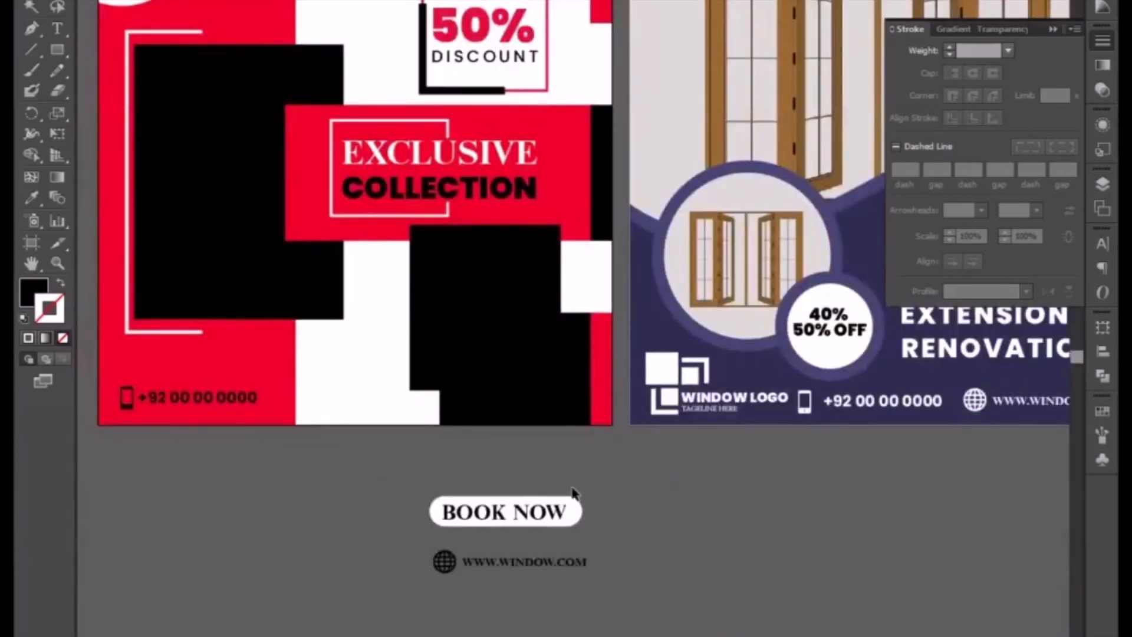
pyautogui.hscroll(-3, 542, 533)
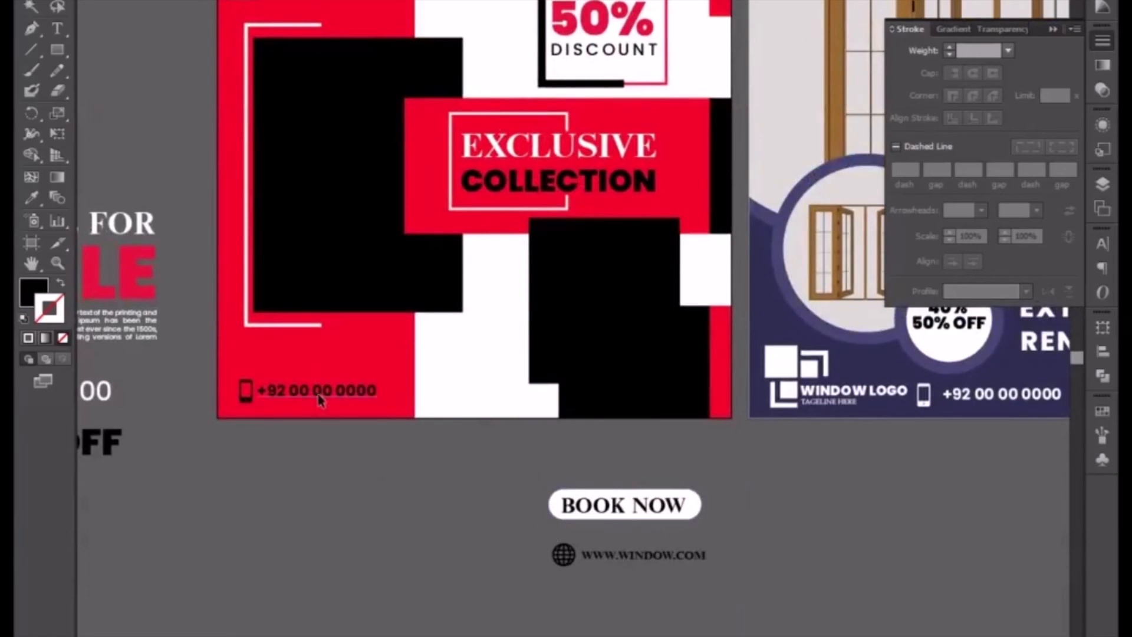
pyautogui.moveTo(317, 394); pyautogui.dragTo(318, 532)
# - Place the "BOOK NOW" button beneath the large black rectangle, straddling the red and white areas
pyautogui.click(668, 510)
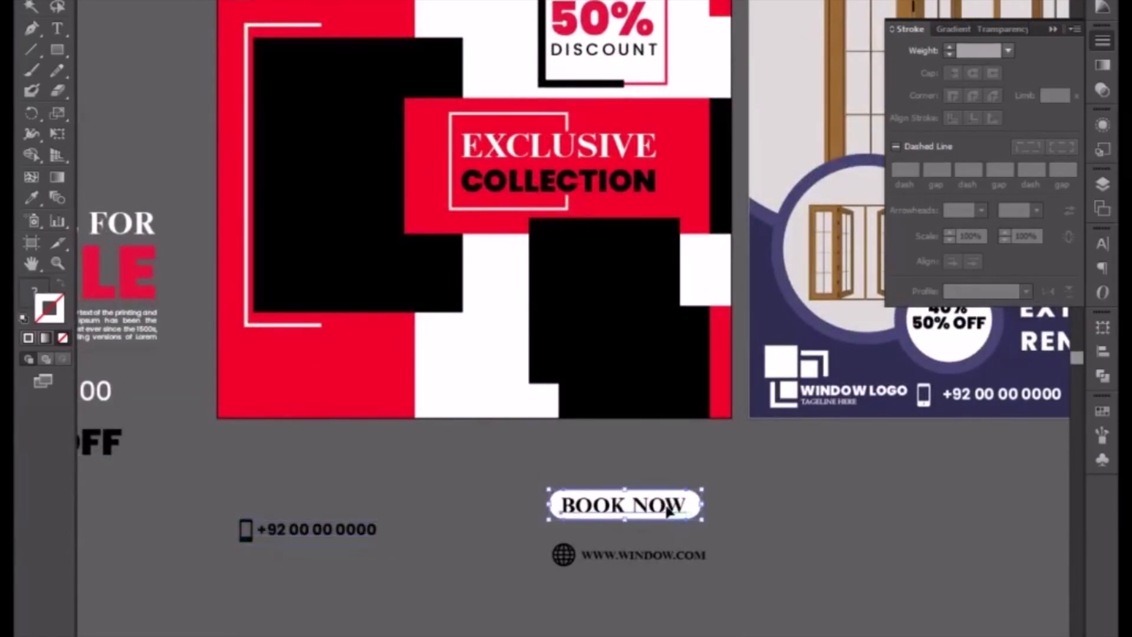
pyautogui.doubleClick(666, 507)
pyautogui.doubleClick(443, 507)
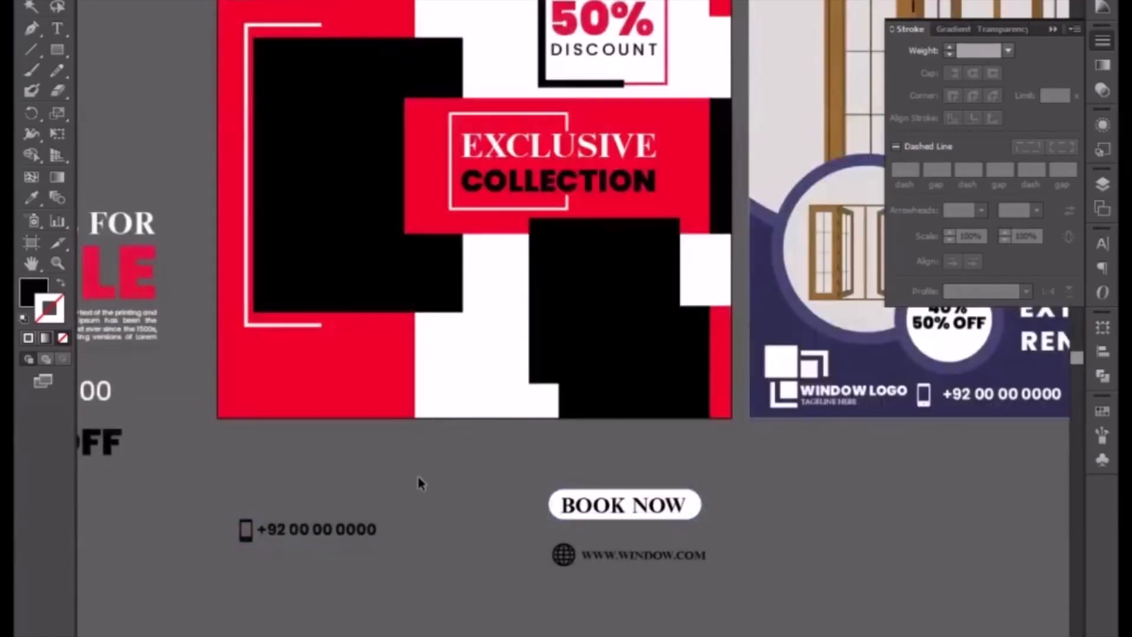
pyautogui.moveTo(607, 516); pyautogui.dragTo(397, 379)
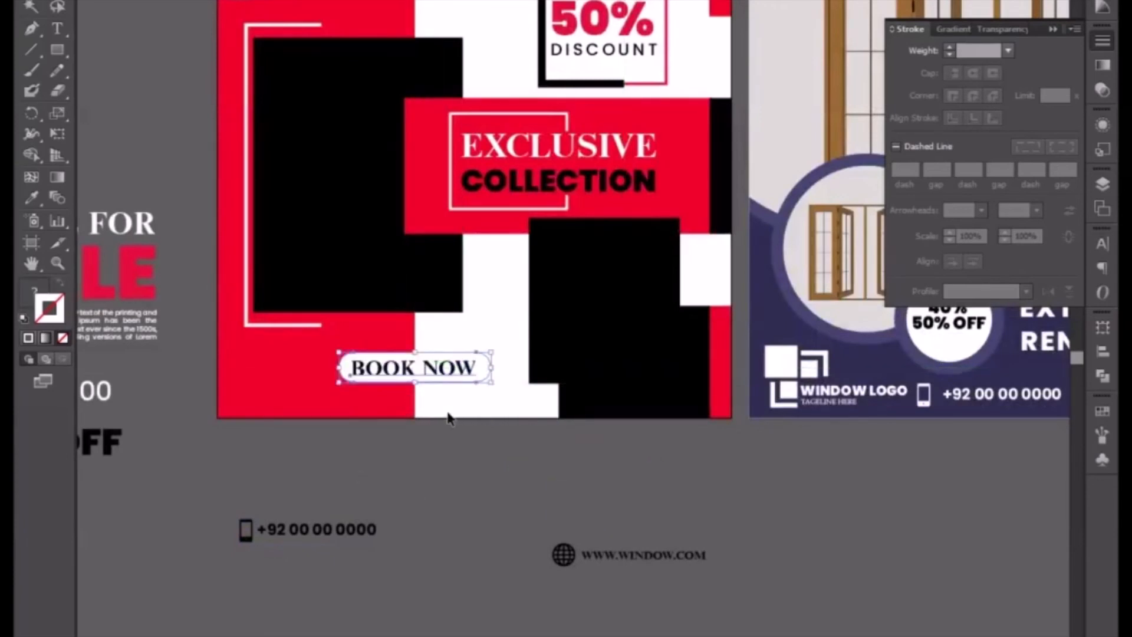
pyautogui.click(479, 478)
# - Recolor the "BOOK NOW" button shape black by sampling the large black rectangle with the Eyedropper
pyautogui.click(485, 375)
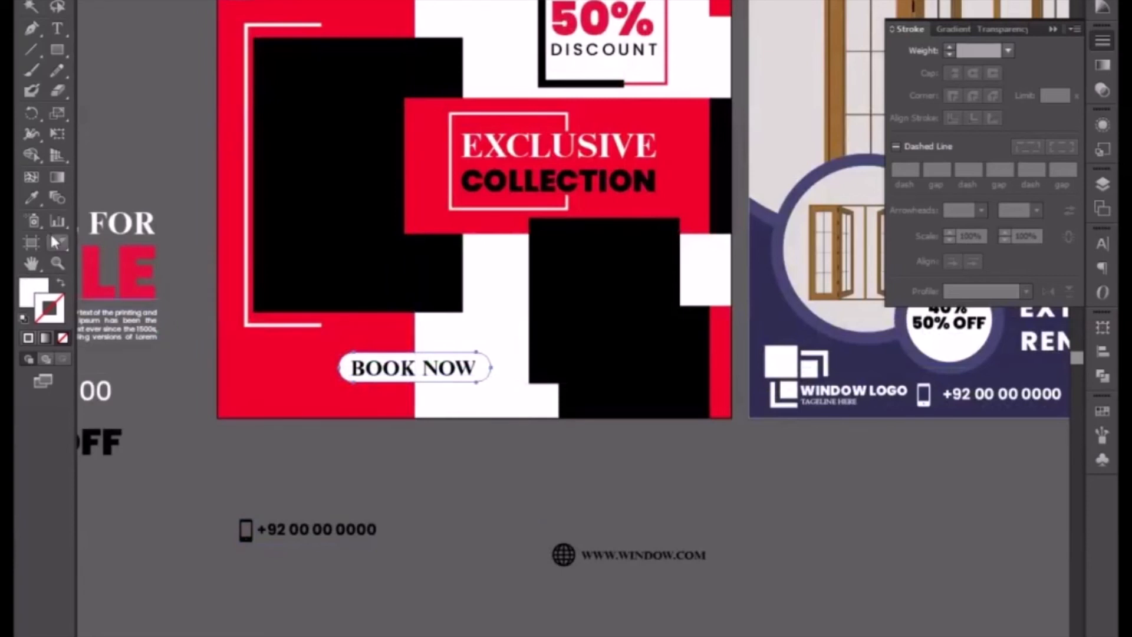
pyautogui.click(31, 198)
pyautogui.click(367, 234)
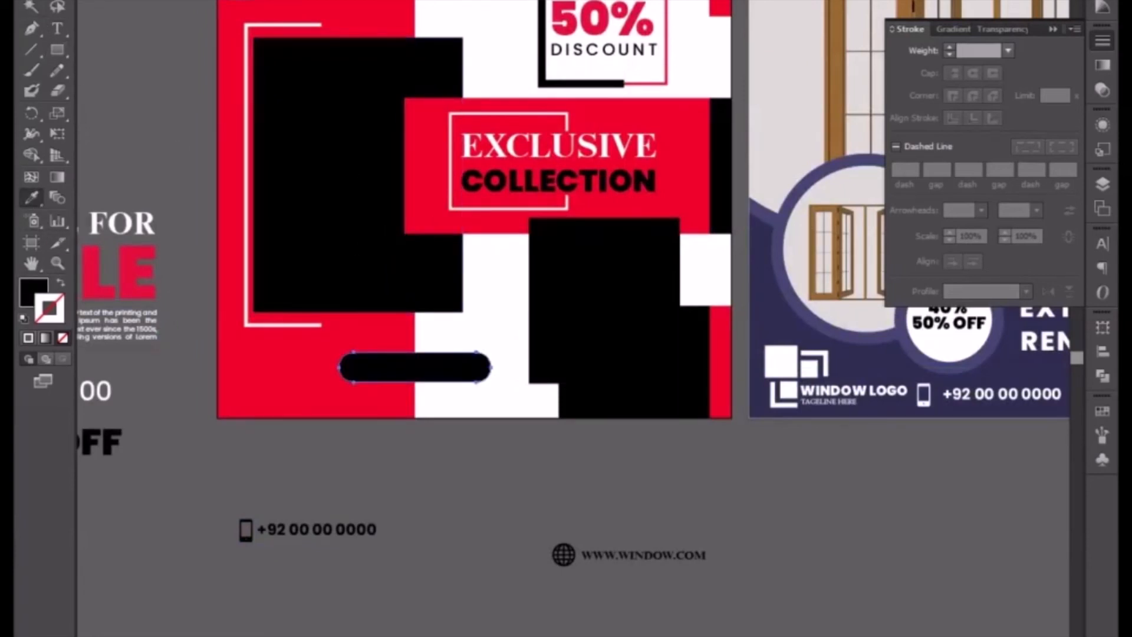
# - Recolor the "BOOK NOW" text white by sampling the white area with the Eyedropper
pyautogui.press('v')
pyautogui.click(401, 372)
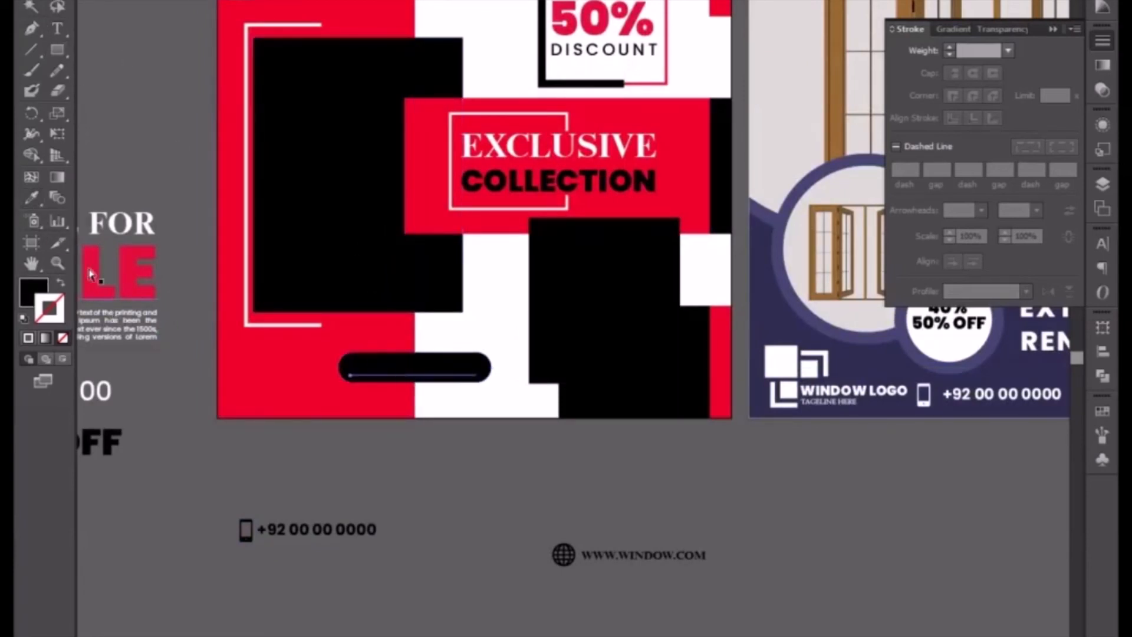
pyautogui.click(32, 198)
pyautogui.click(470, 403)
pyautogui.press('v')
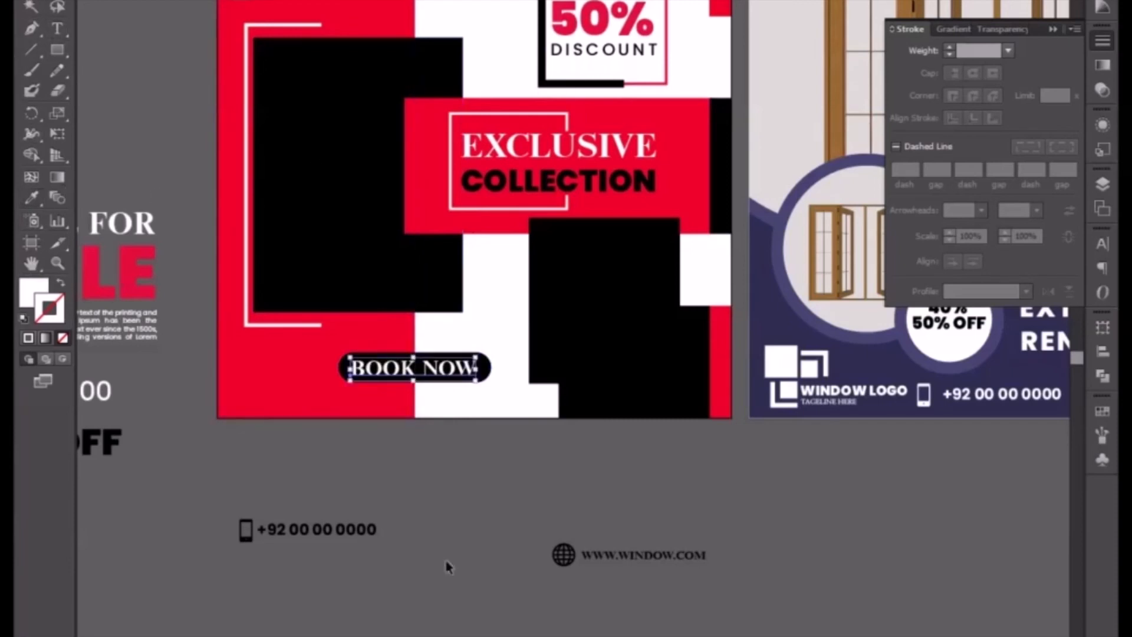
# - Nudge the "BOOK NOW" text and its black button shape slightly upward together
pyautogui.keyDown('shift'); pyautogui.click(455, 378); pyautogui.keyUp('shift')
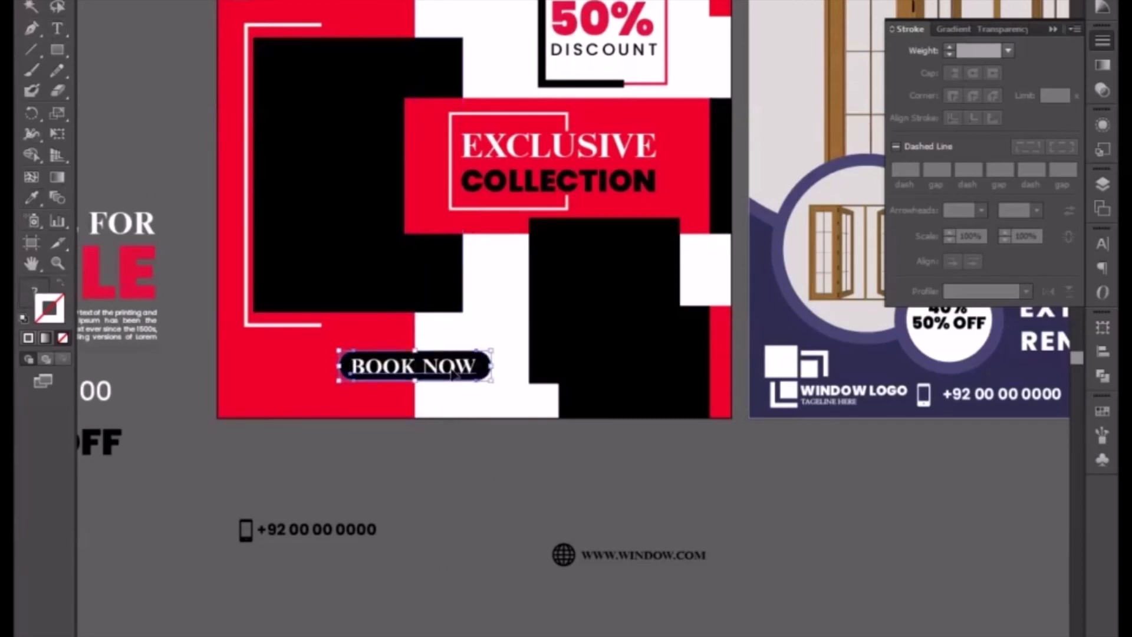
pyautogui.press('Up')
pyautogui.press('Up')
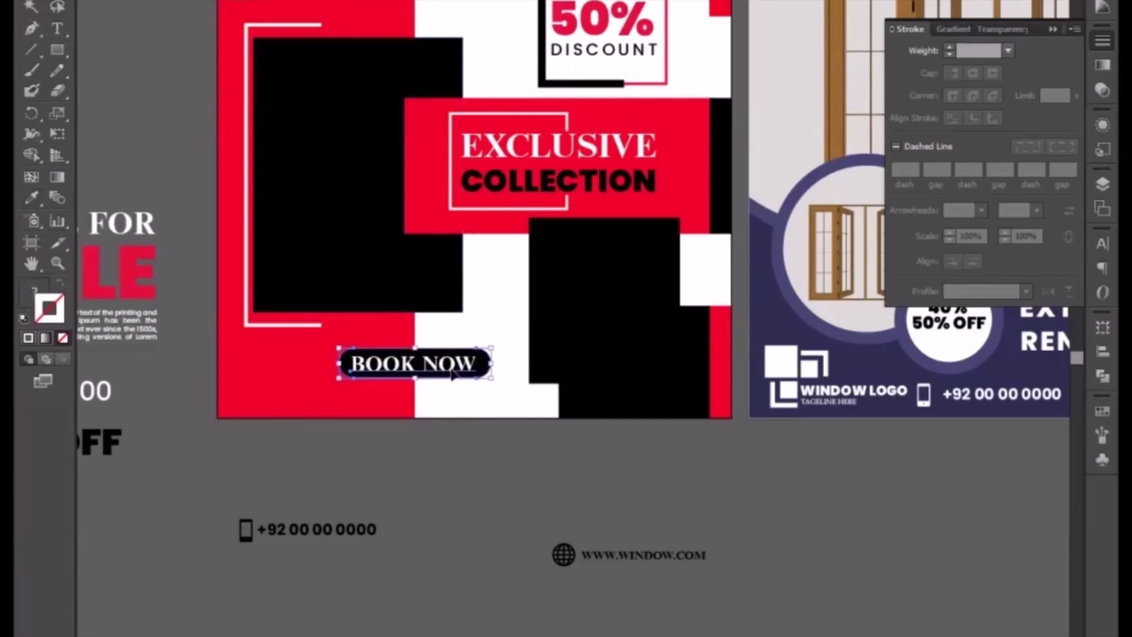
pyautogui.click(428, 543)
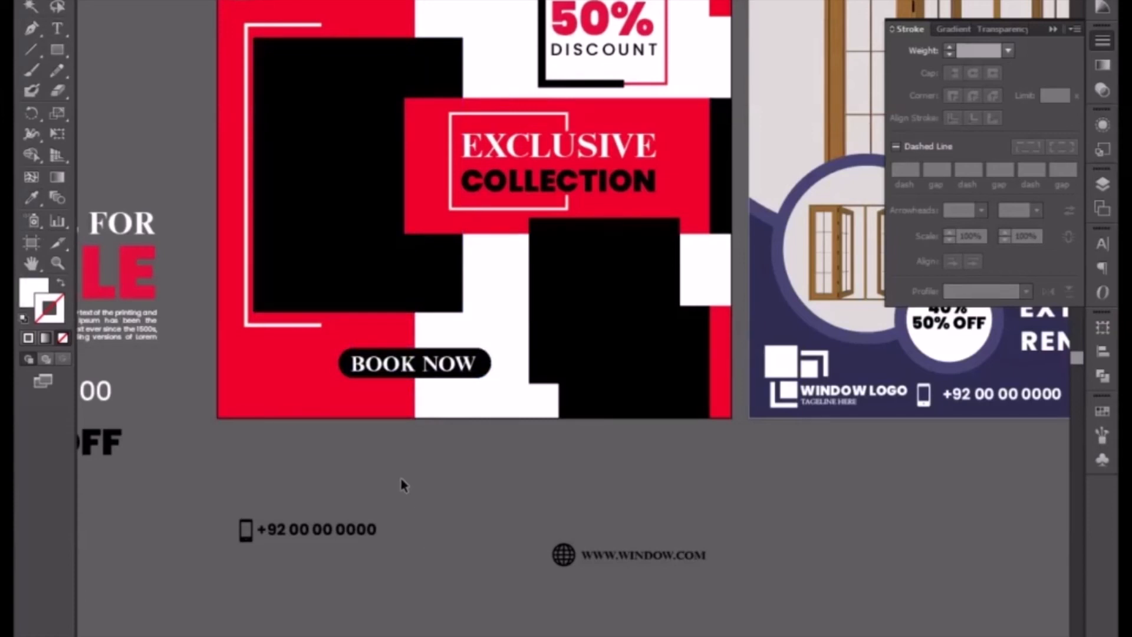
# - Duplicate the black dot grid from the top of the post into the lower-left red corner
pyautogui.moveTo(283, 333); pyautogui.dragTo(415, 544)
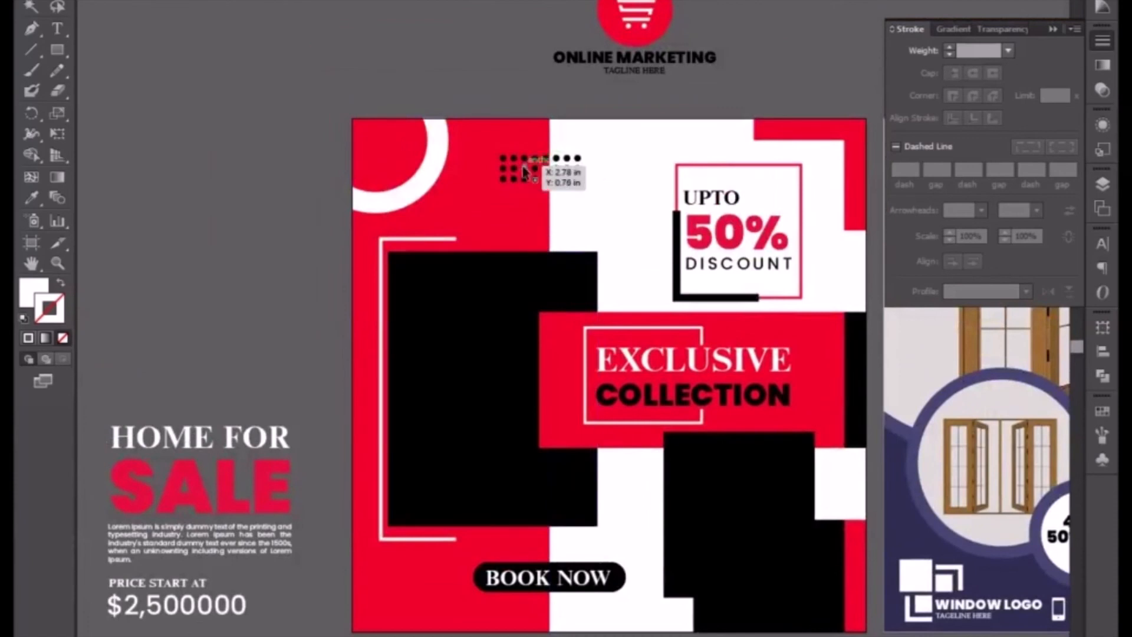
pyautogui.moveTo(526, 170); pyautogui.dragTo(521, 161)
pyautogui.moveTo(529, 217); pyautogui.dragTo(596, 131)
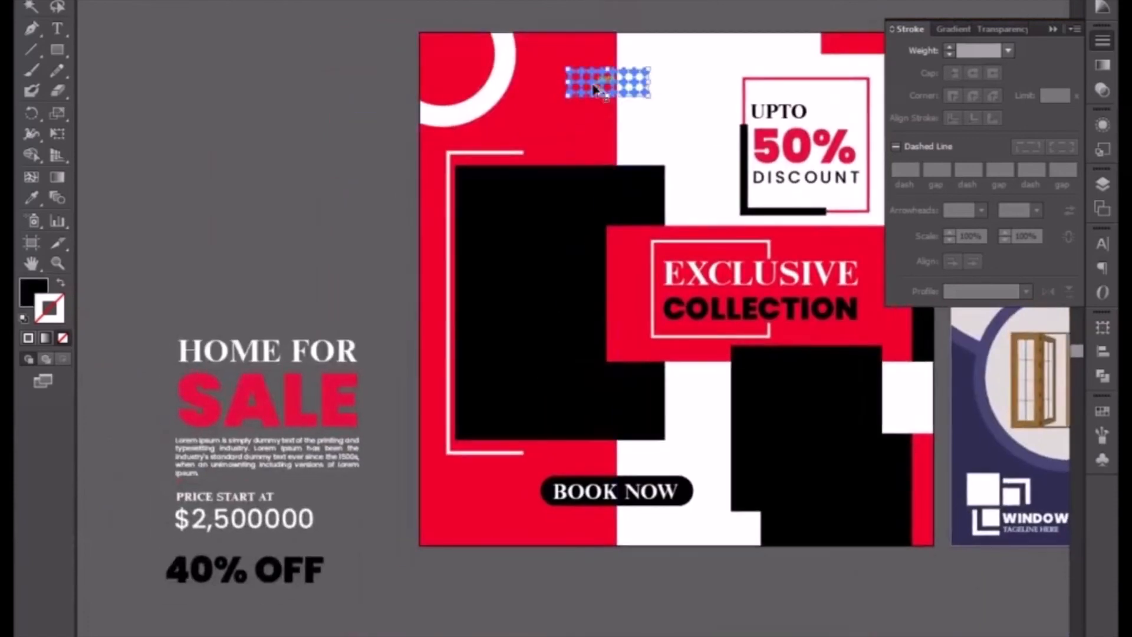
pyautogui.moveTo(607, 82); pyautogui.dragTo(478, 516)
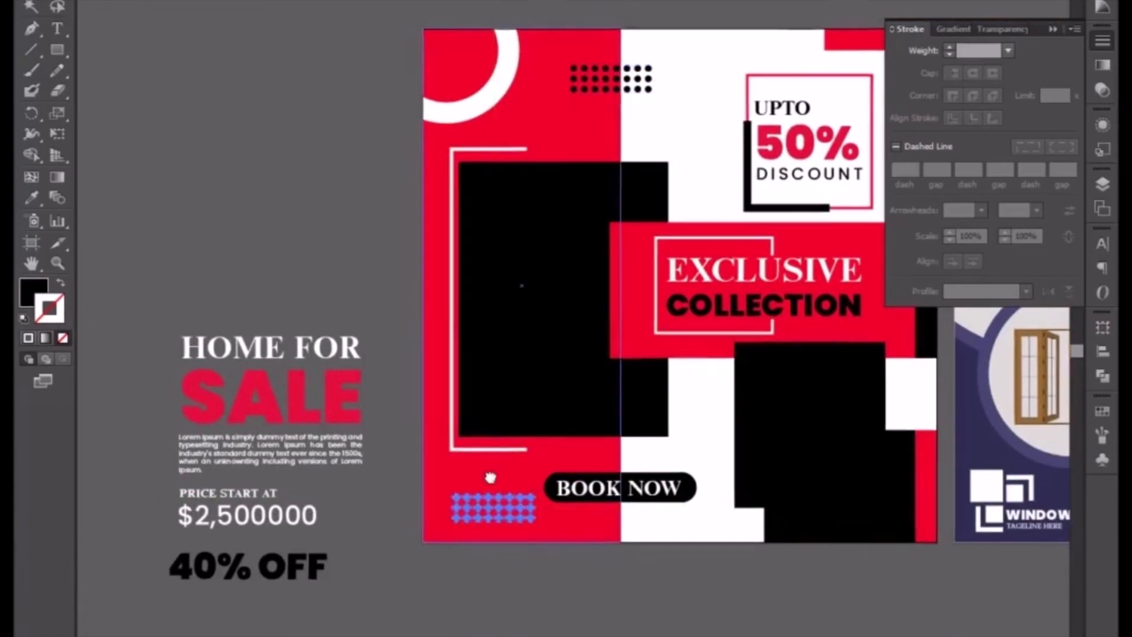
# - Isolate the copied dot grid and delete its five right-hand columns, leaving a 3 by 3 block of dots
pyautogui.scroll(3, 505, 454)
pyautogui.scroll(3, 508, 451)
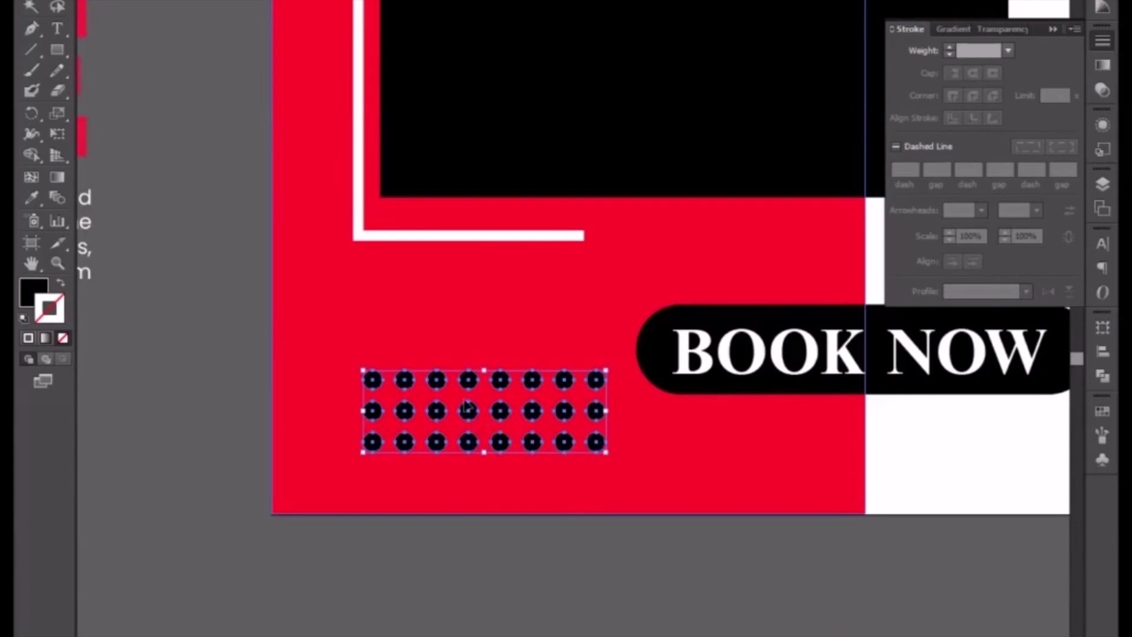
pyautogui.doubleClick(466, 407)
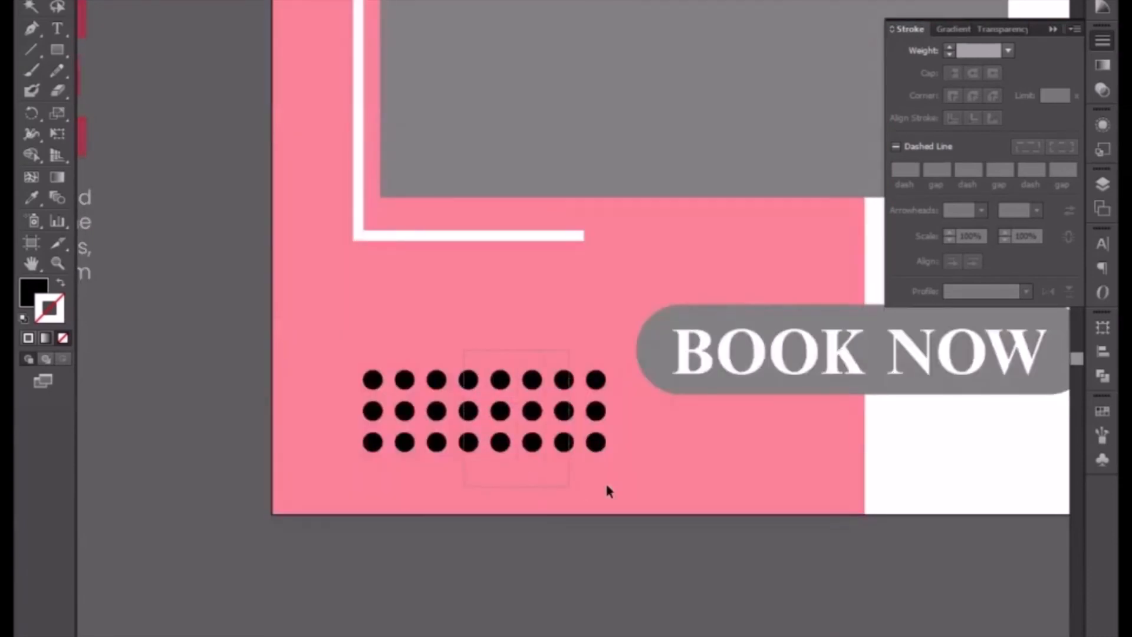
pyautogui.hotkey('ctrl', 'a')
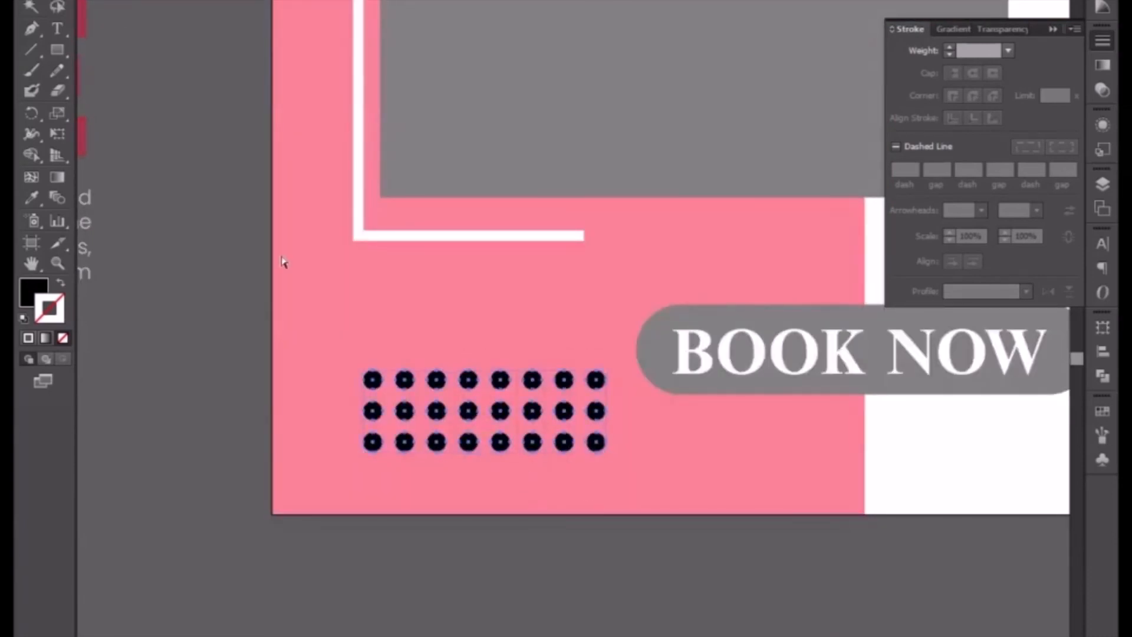
pyautogui.click(466, 357)
pyautogui.moveTo(457, 357); pyautogui.dragTo(517, 459)
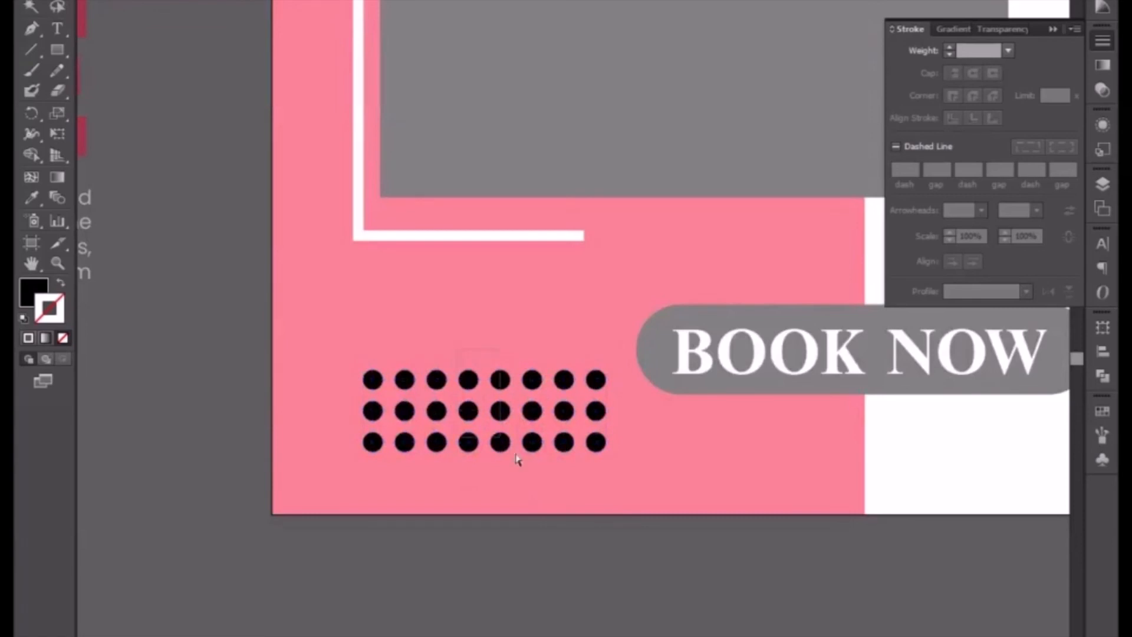
pyautogui.moveTo(614, 478); pyautogui.dragTo(614, 479)
pyautogui.press('Delete')
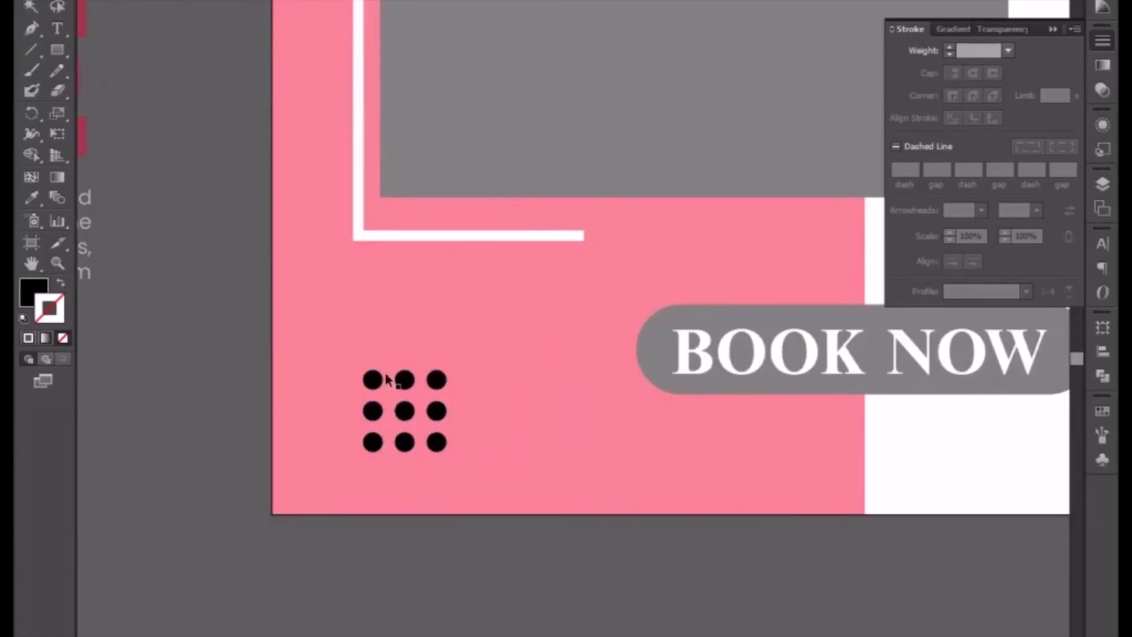
# - Recolor the small 3 by 3 dot grid white by sampling the white background with the Eyedropper
pyautogui.click(405, 379)
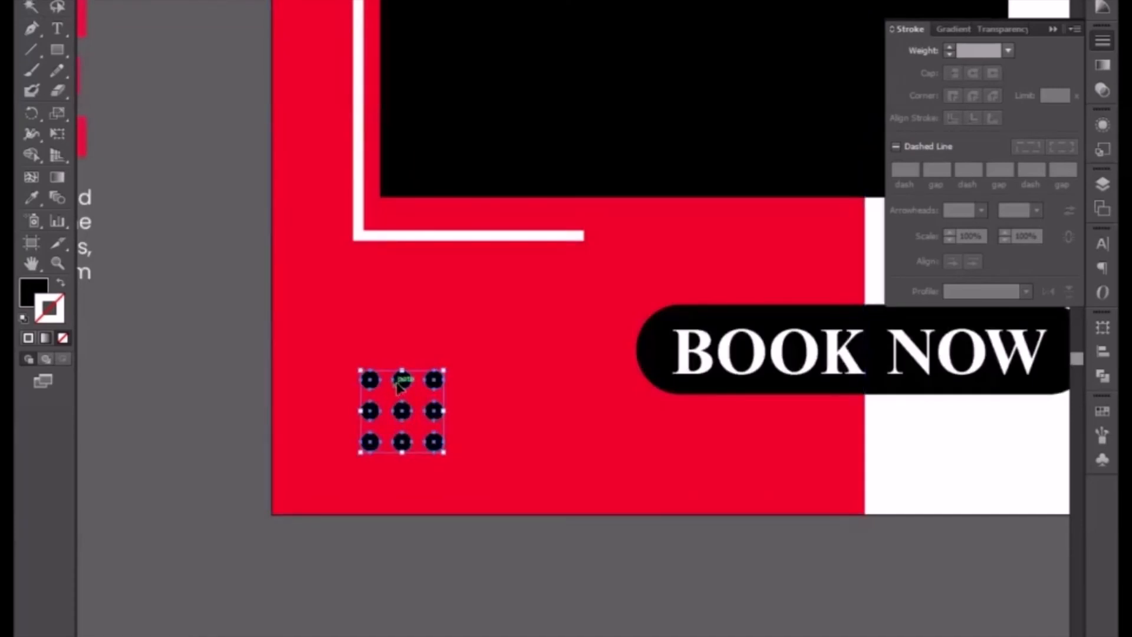
pyautogui.click(31, 198)
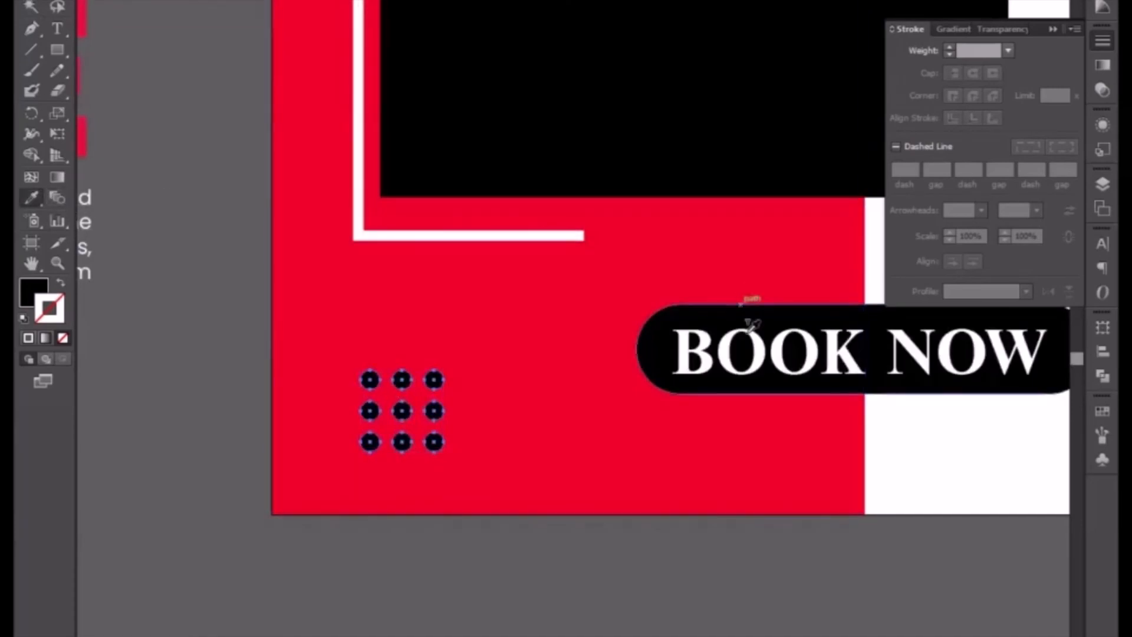
pyautogui.click(913, 415)
pyautogui.click(31, 2)
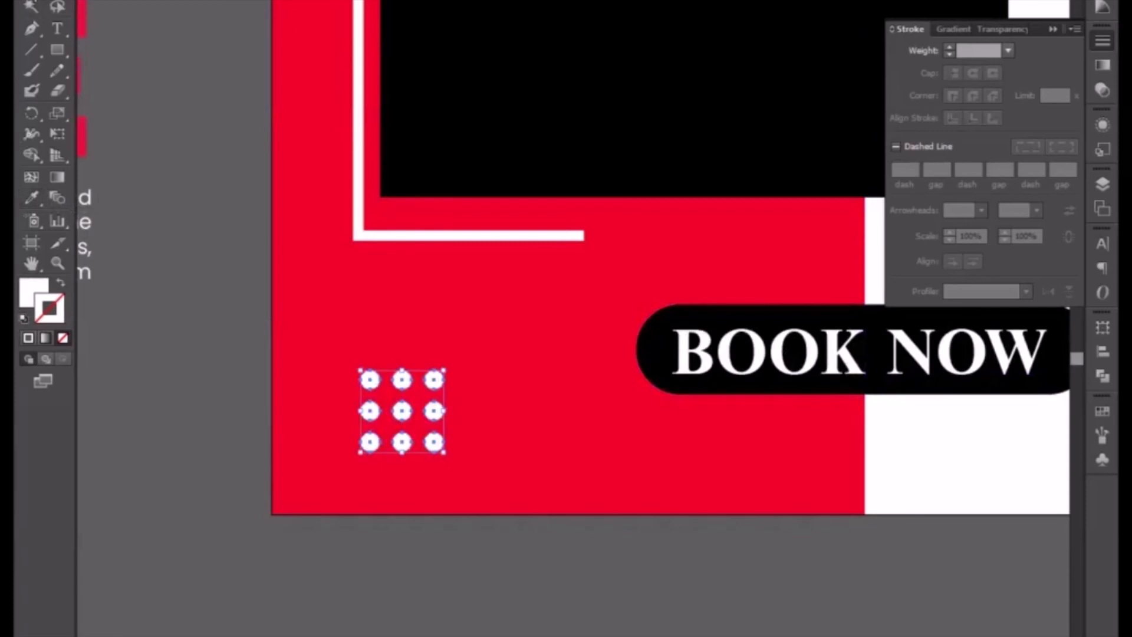
pyautogui.click(227, 383)
# - Collapse the Stroke settings and bring the two shopping photos onto the artboard
pyautogui.hotkey('ctrl', '-')
pyautogui.hotkey('ctrl', '-')
pyautogui.moveTo(651, 480); pyautogui.dragTo(551, 597)
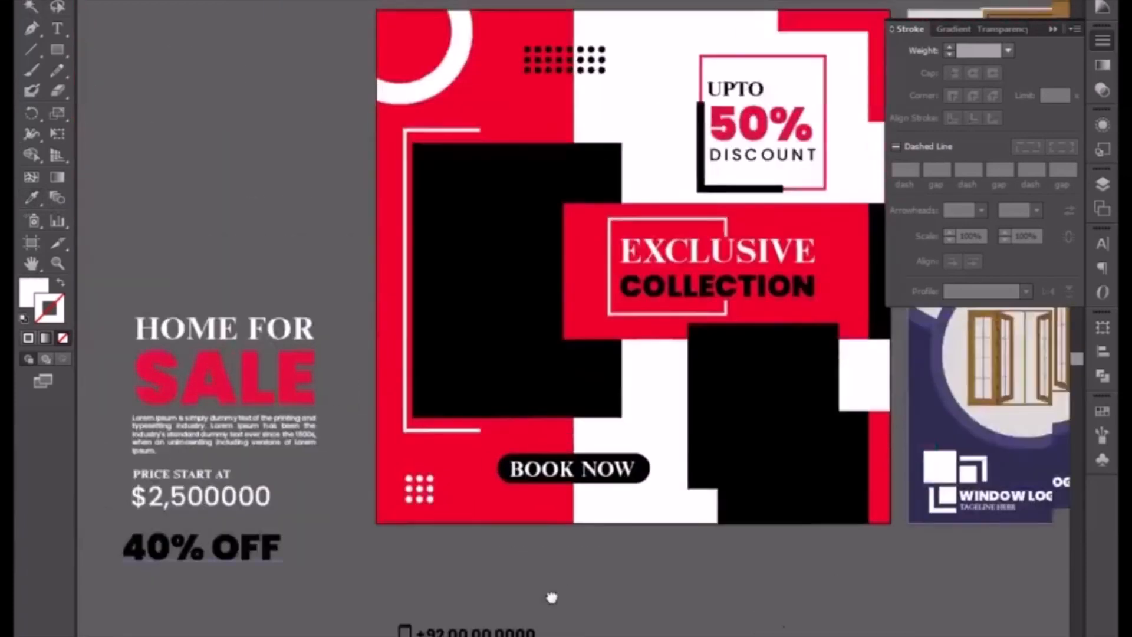
pyautogui.moveTo(630, 479); pyautogui.dragTo(512, 450)
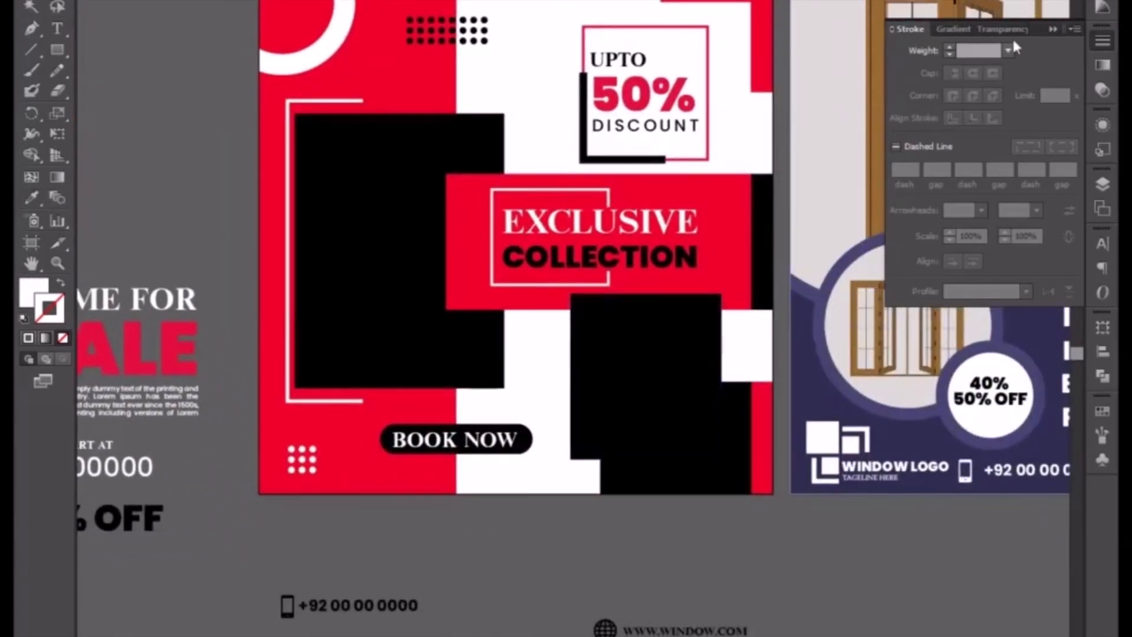
pyautogui.click(1052, 29)
pyautogui.moveTo(718, 172); pyautogui.dragTo(685, 182)
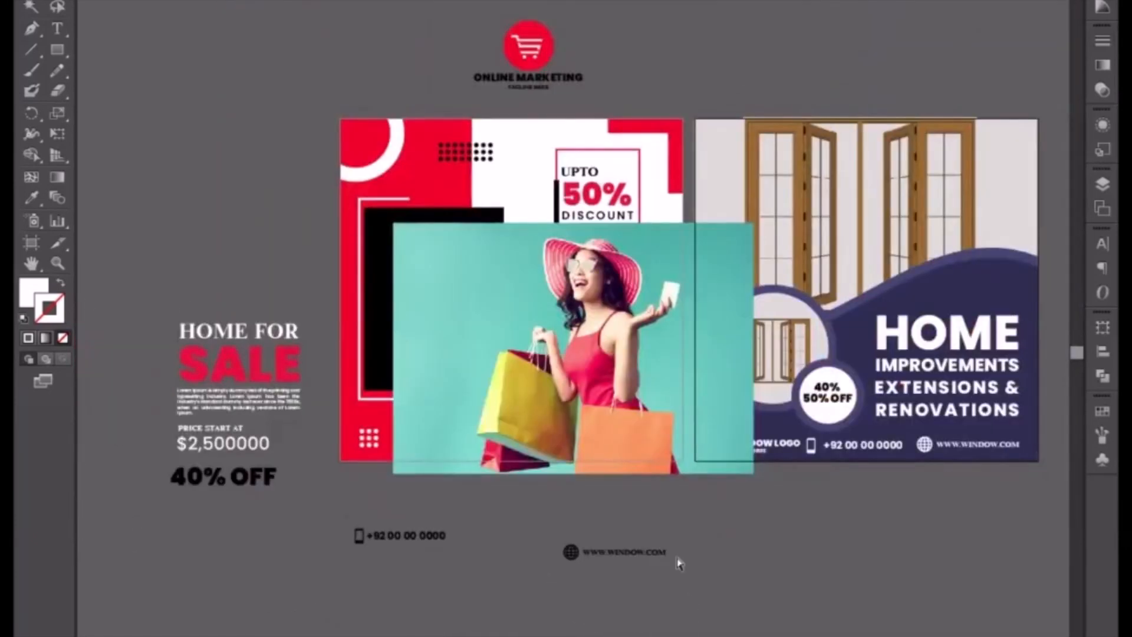
# - Separate the stacked photos by moving the woman photo down and the shopping-bag photo up beside the headline
pyautogui.hotkey('ctrl', '+')
pyautogui.moveTo(595, 177); pyautogui.dragTo(640, 366)
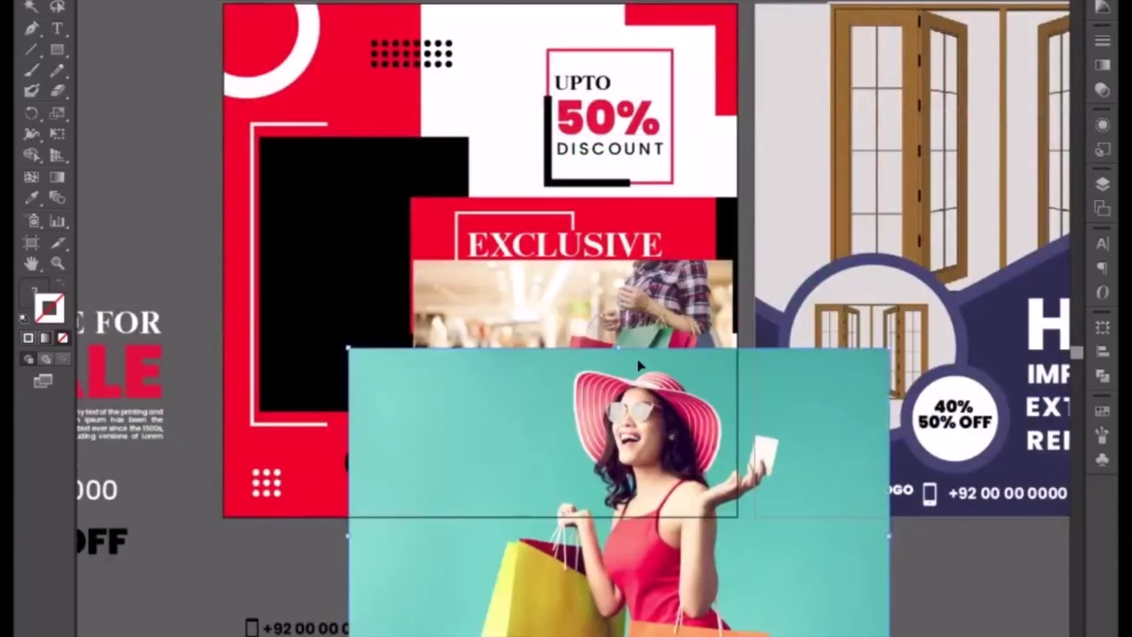
pyautogui.click(609, 285)
pyautogui.moveTo(609, 286); pyautogui.dragTo(672, 255)
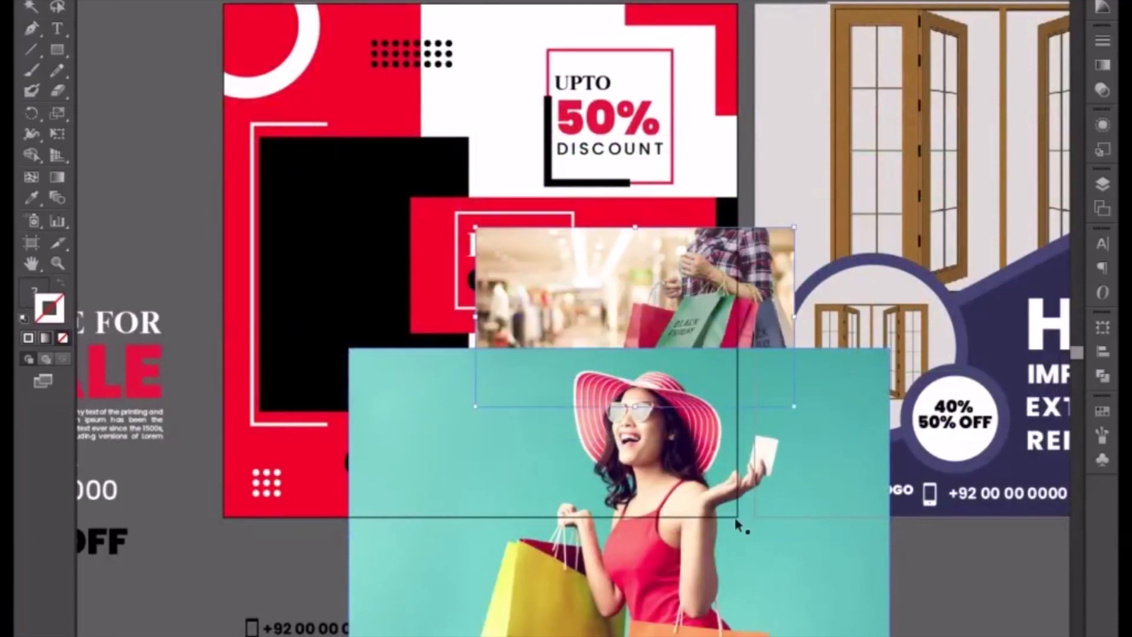
# - Move the woman photo over the large black rectangle and scale it proportionally until it covers the rectangle's height
pyautogui.hscroll(-2, 735, 521)
pyautogui.scroll(-1, 734, 520)
pyautogui.moveTo(793, 556); pyautogui.dragTo(508, 323)
pyautogui.moveTo(669, 465); pyautogui.dragTo(578, 400)
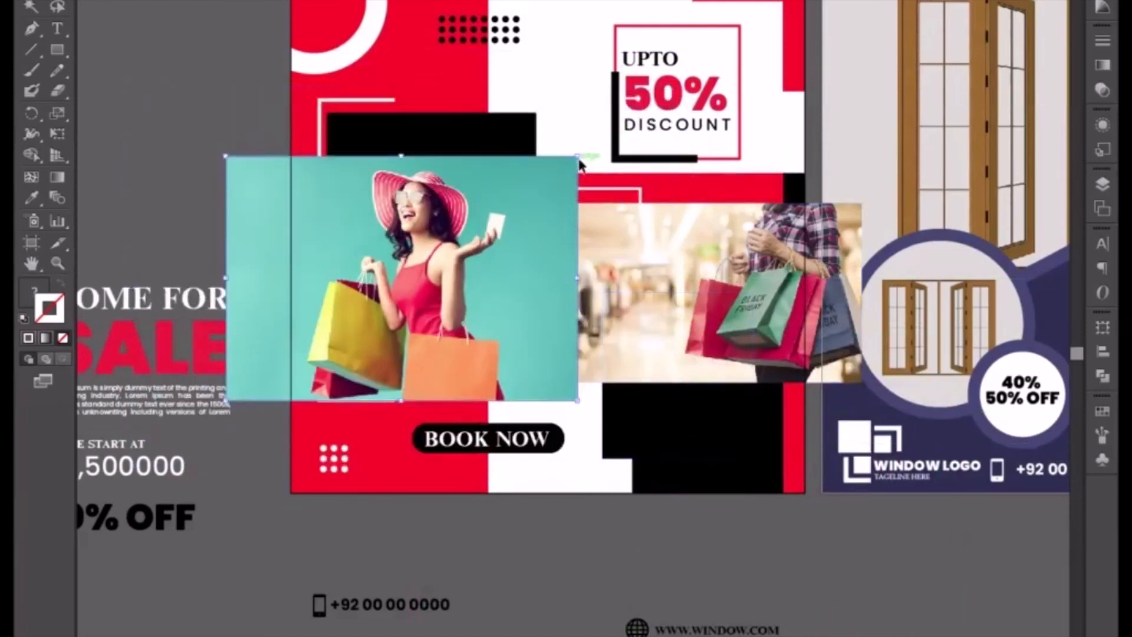
pyautogui.moveTo(579, 160); pyautogui.dragTo(643, 110)
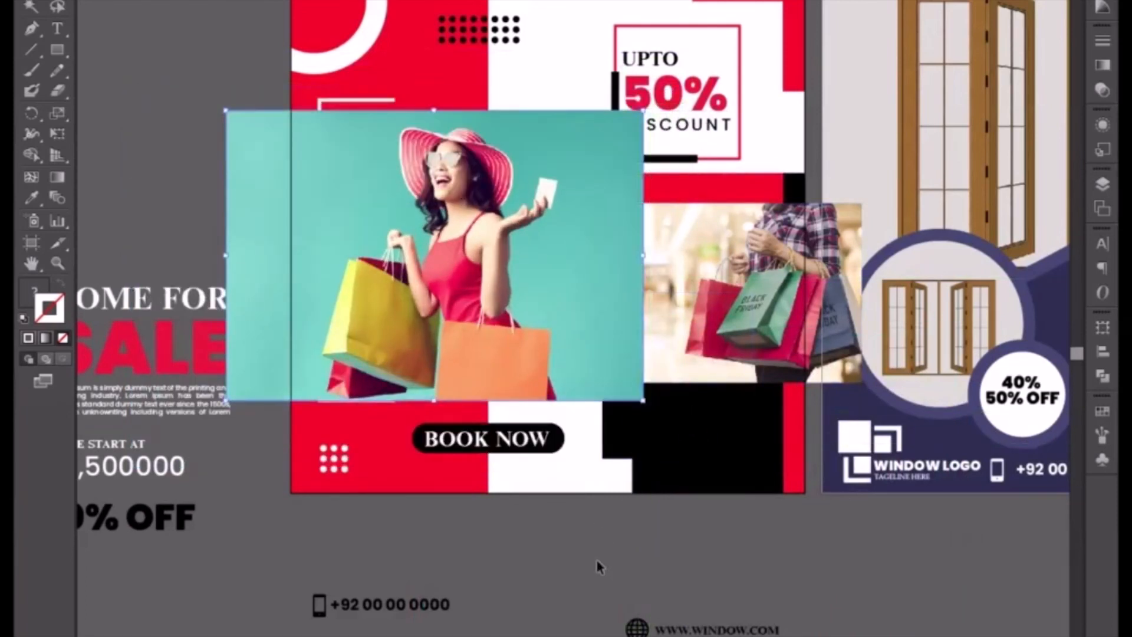
# - Cut the woman photo, paste it behind the large black rectangle and make a clipping mask from the two
pyautogui.press('Delete')
pyautogui.click(414, 232)
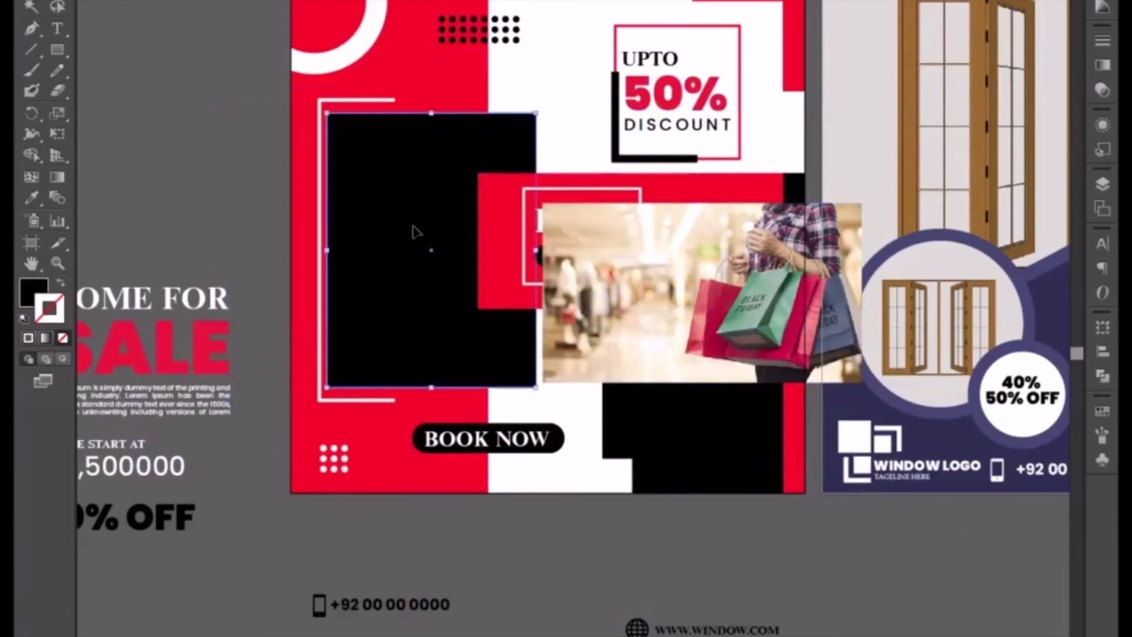
pyautogui.hotkey('ctrl', 'b')
pyautogui.rightClick(414, 232)
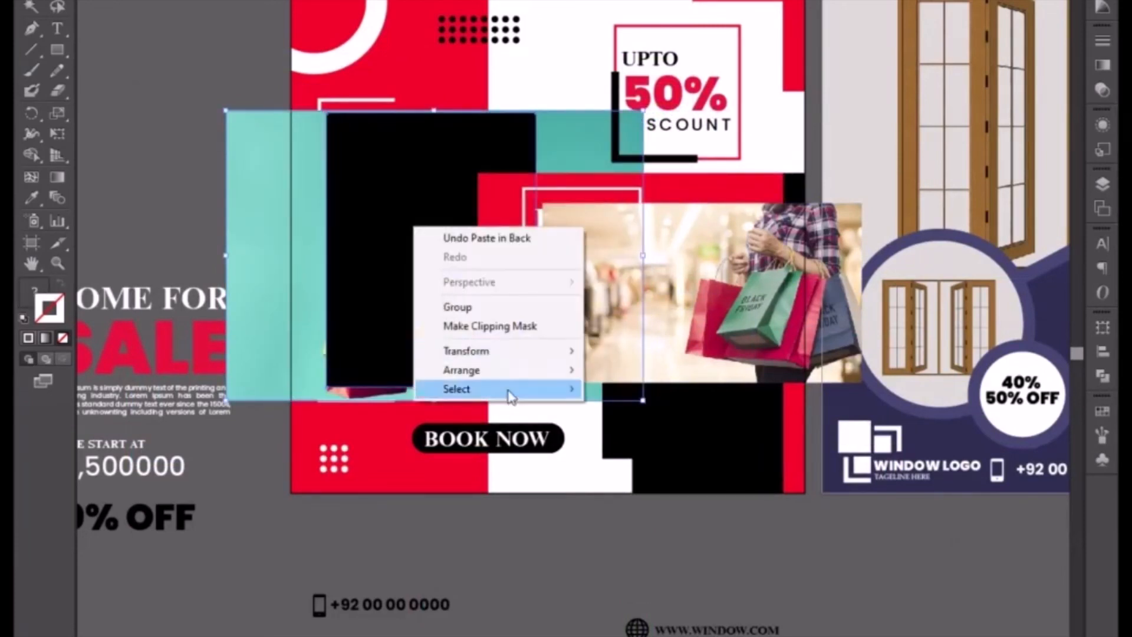
pyautogui.click(499, 332)
# - Scale the masked woman photo down slightly and nudge it left within its frame
pyautogui.click(436, 297)
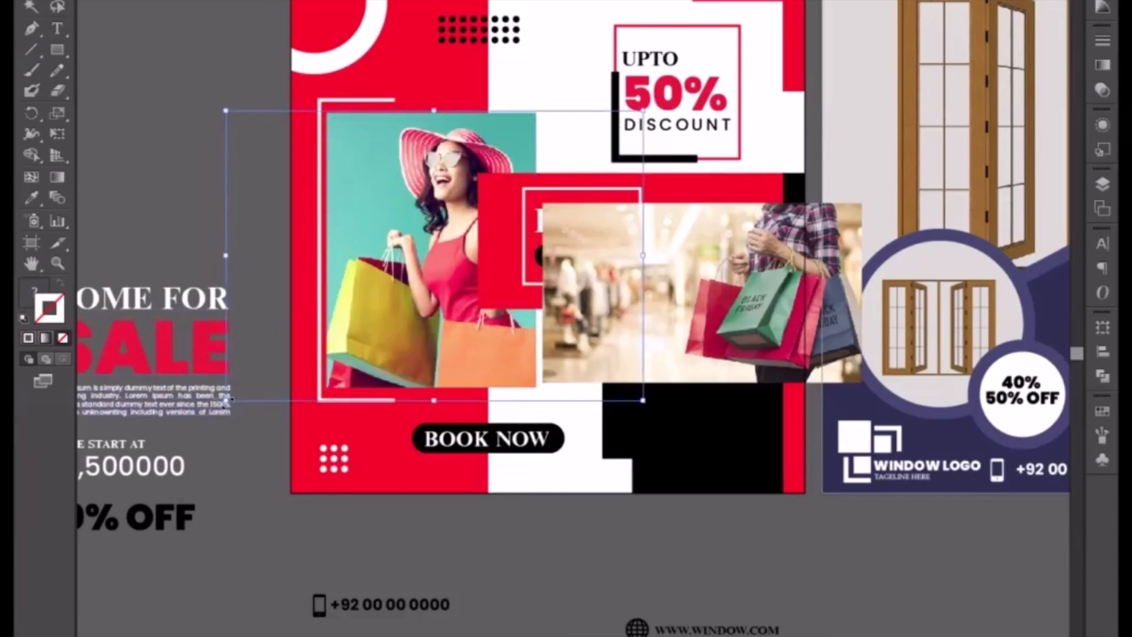
pyautogui.moveTo(229, 399)
pyautogui.mouseDown()
pyautogui.moveTo(243, 387)
pyautogui.moveTo(235, 394)
pyautogui.mouseUp()
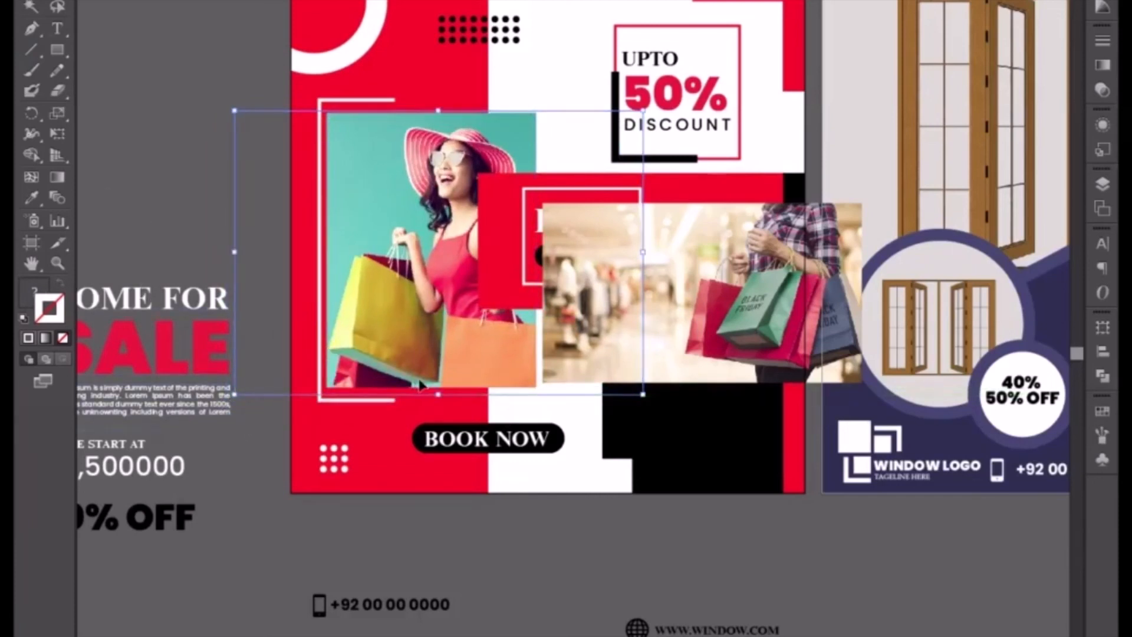
pyautogui.press('Left')
pyautogui.press('Left')
pyautogui.press('Left')
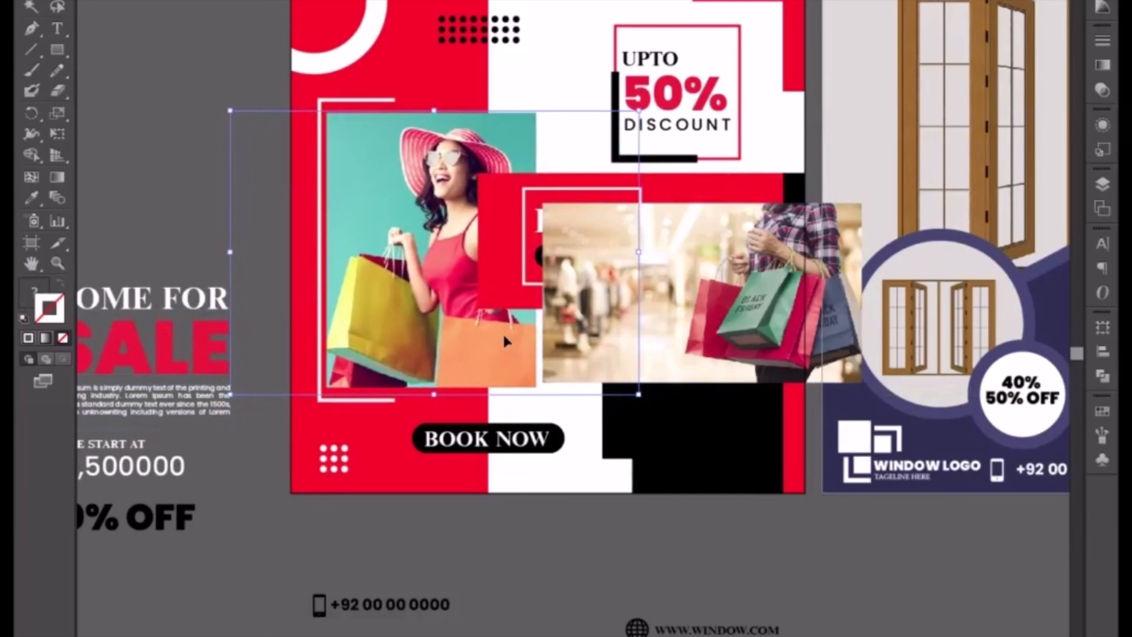
# - Position the shopping-bag photo over the smaller black square beneath the headline and paste it behind that square
pyautogui.moveTo(731, 289); pyautogui.dragTo(637, 378)
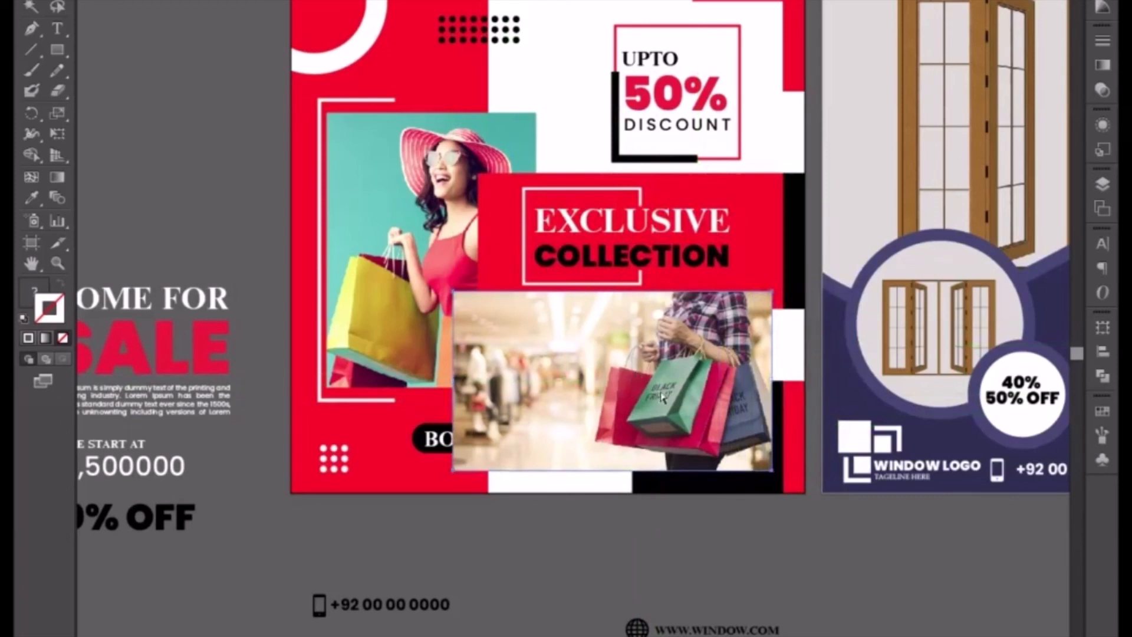
pyautogui.press('Delete')
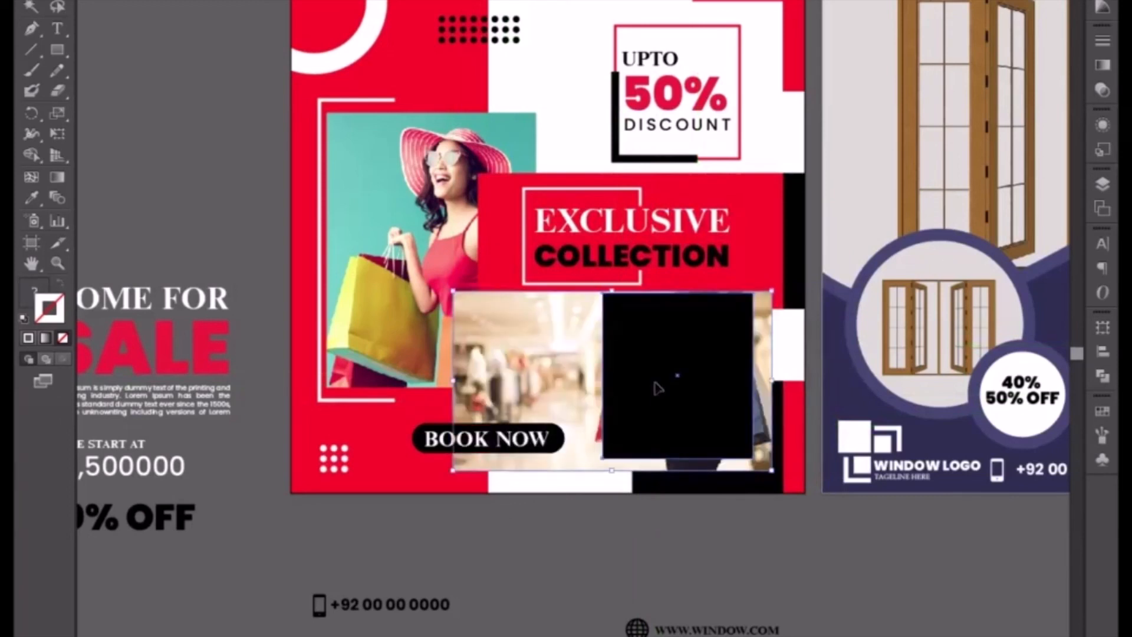
pyautogui.rightClick(654, 383)
pyautogui.click(684, 394)
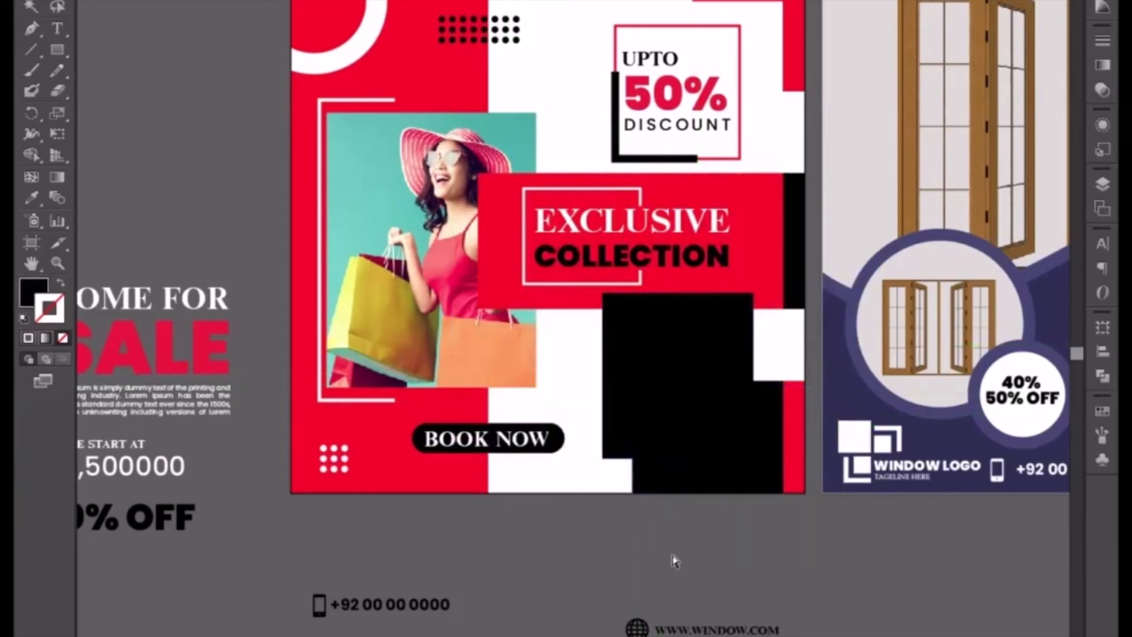
pyautogui.hotkey('ctrl', 'z')
pyautogui.hotkey('ctrl', 'shift', 'z')
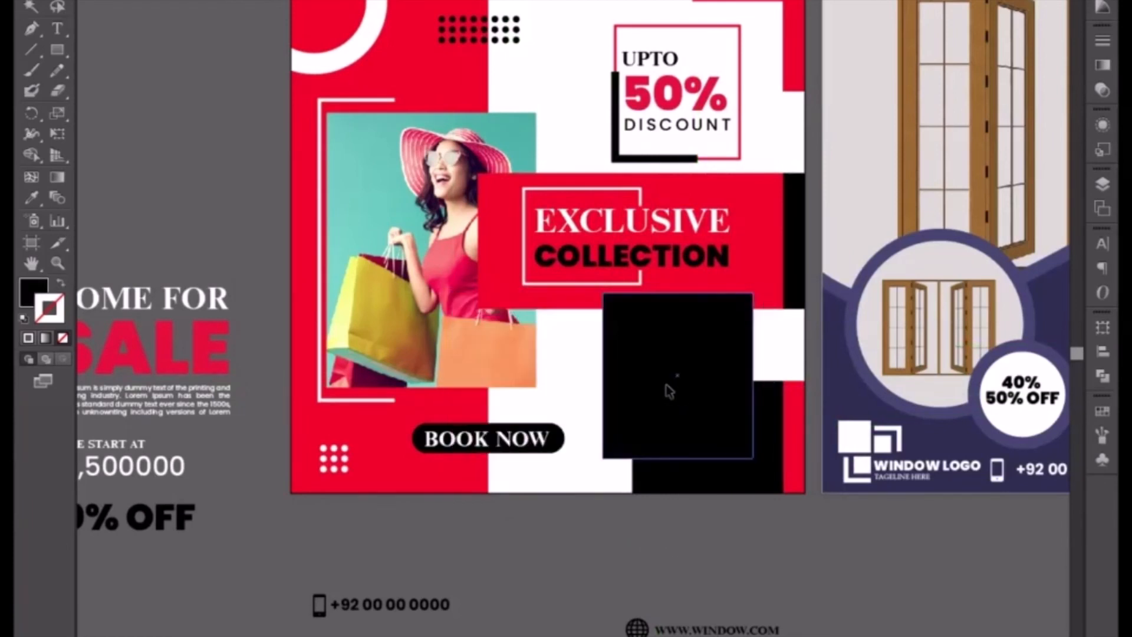
# - Make a clipping mask from the shopping-bag photo and the black square beneath the headline
pyautogui.hotkey('ctrl', 'z')
pyautogui.rightClick(660, 397)
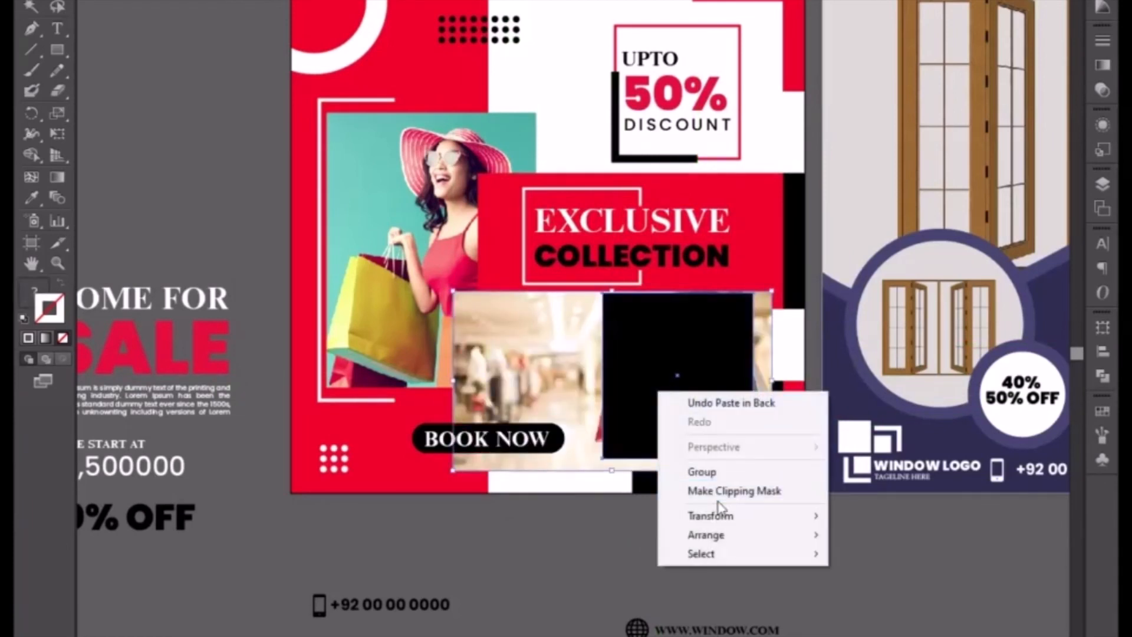
pyautogui.click(720, 491)
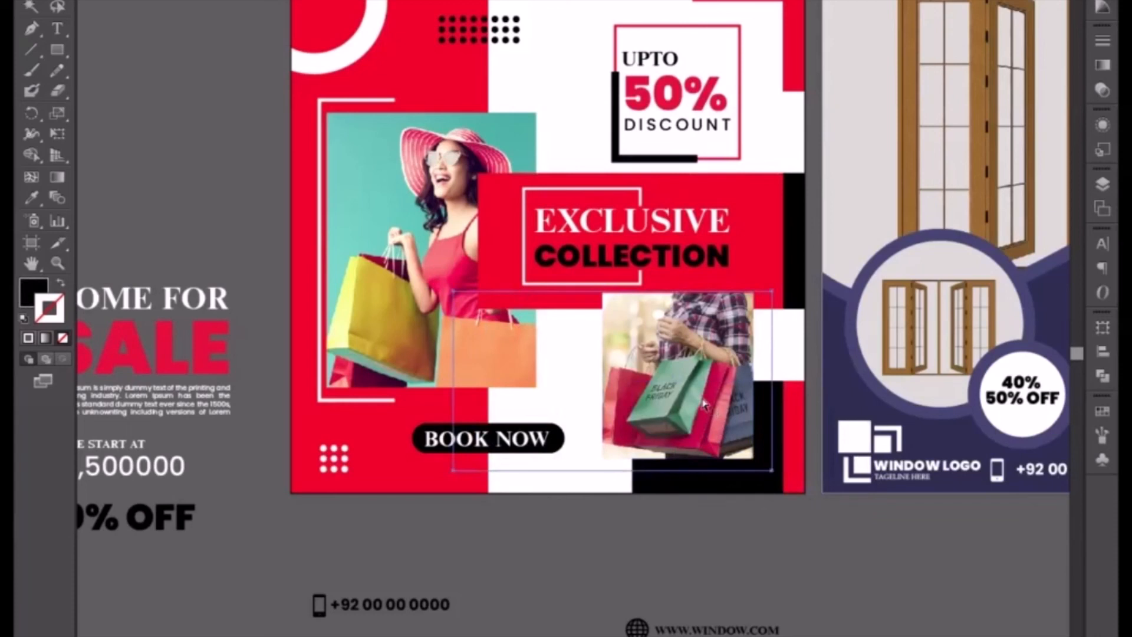
# - Scale the masked shopping-bag photo down slightly and nudge it left within its square frame
pyautogui.press('Return')
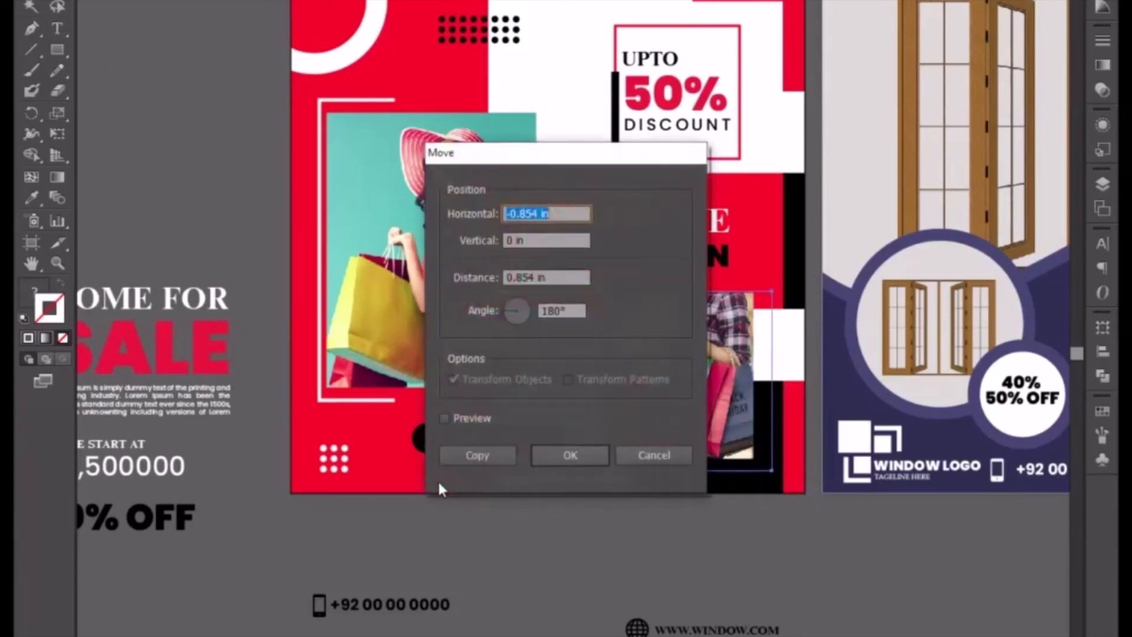
pyautogui.click(653, 455)
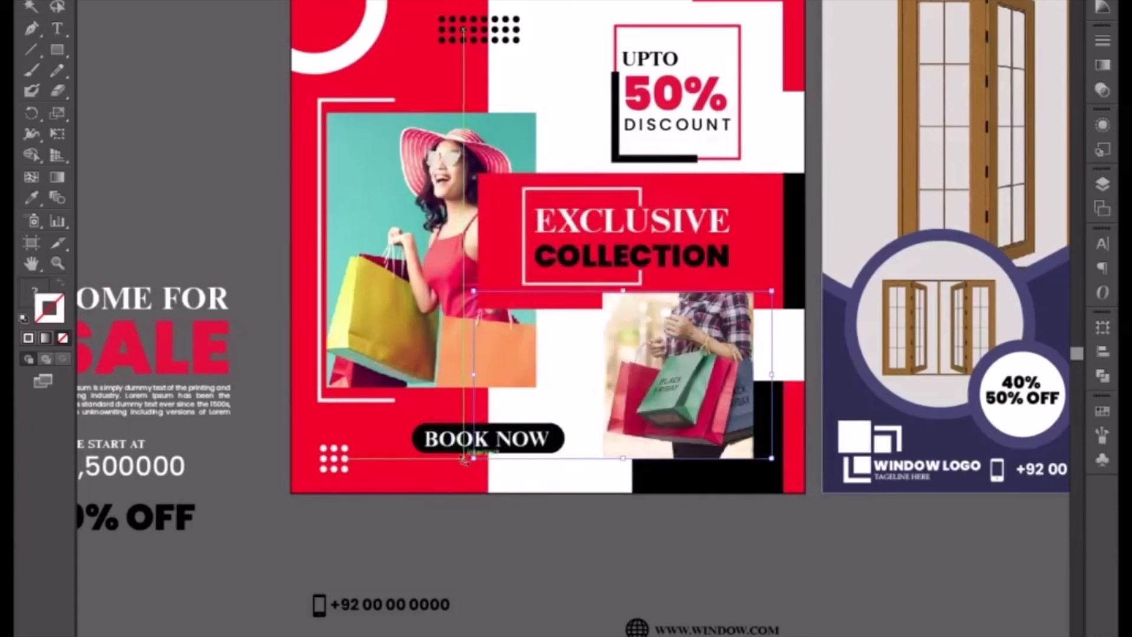
pyautogui.press('Left')
pyautogui.press('Left')
pyautogui.press('Left')
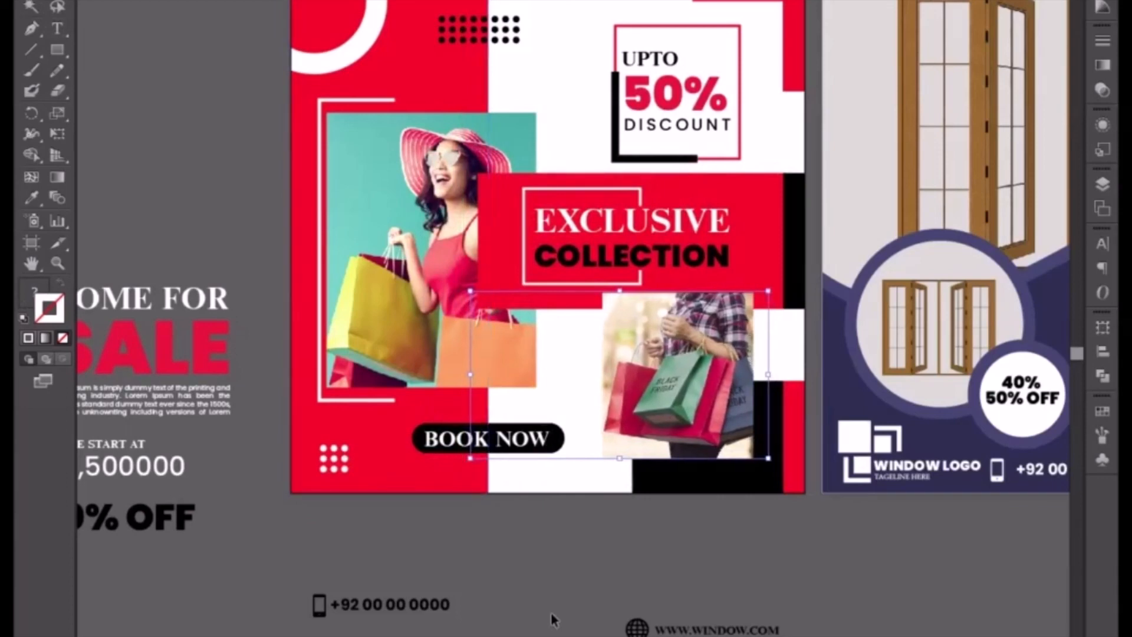
pyautogui.click(523, 565)
# - Scale down the ONLINE MARKETING logo and place it on the white area between the dot grid and the discount box
pyautogui.moveTo(548, 507); pyautogui.dragTo(558, 636)
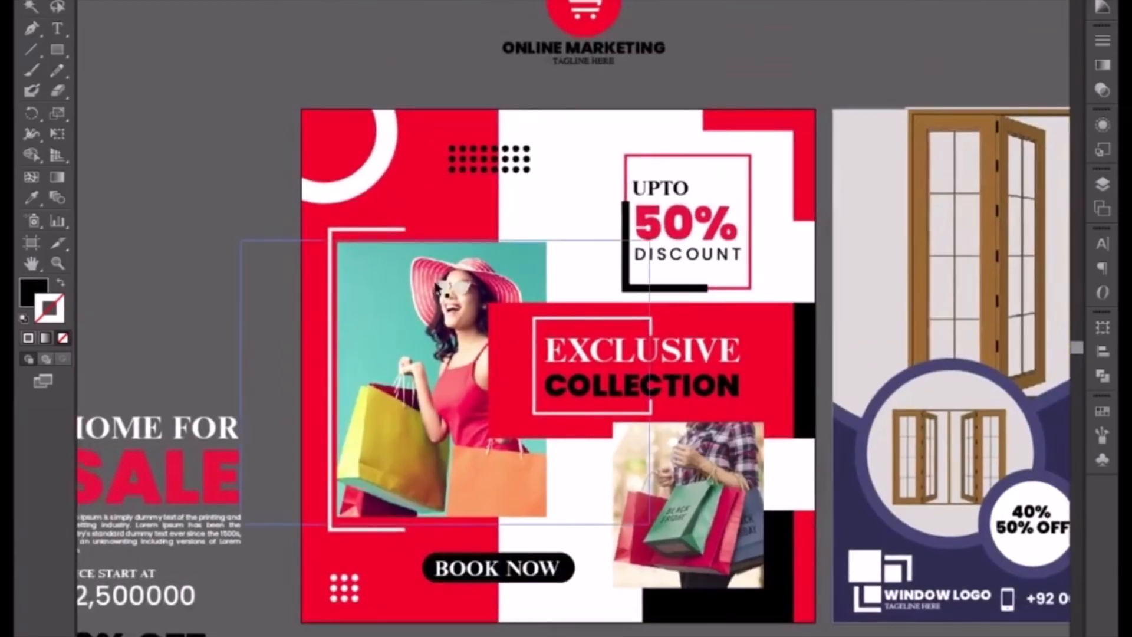
pyautogui.click(599, 59)
pyautogui.scroll(3, 599, 59)
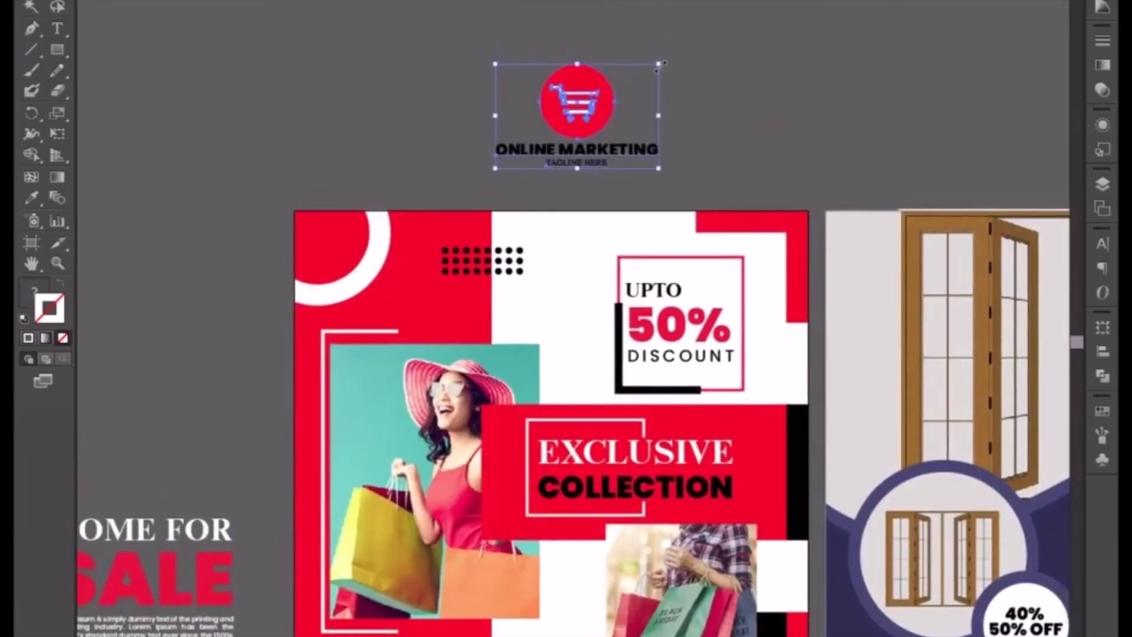
pyautogui.moveTo(661, 65); pyautogui.dragTo(627, 84)
pyautogui.moveTo(581, 140); pyautogui.dragTo(558, 278)
# - Nudge the black dot grid left to clear space beside the logo
pyautogui.click(493, 274)
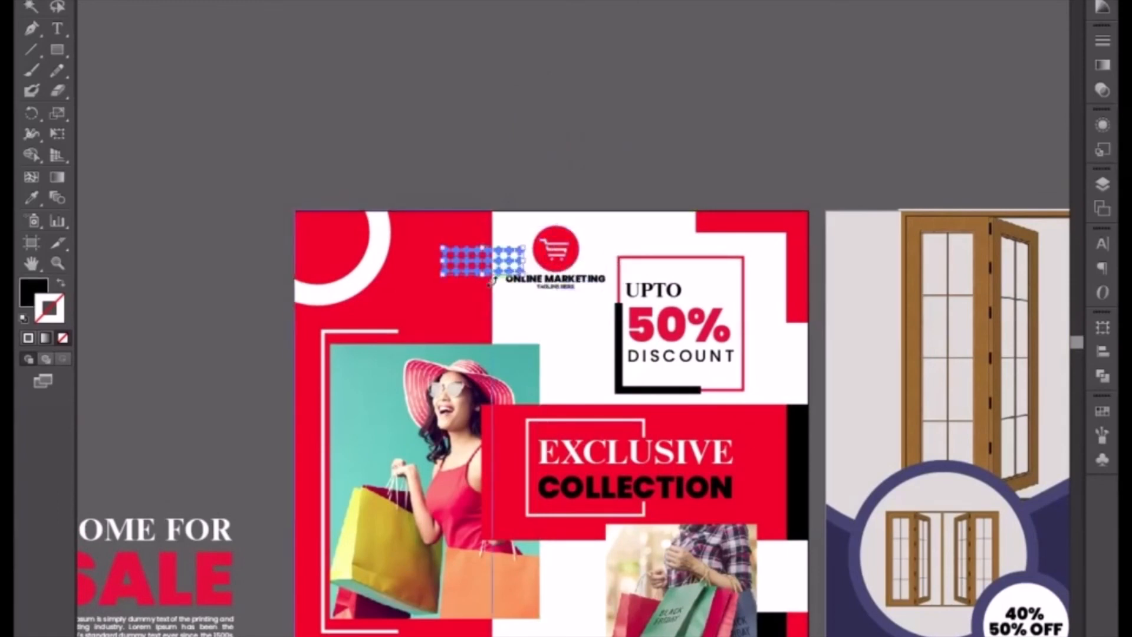
pyautogui.hotkey('shift', 'Left')
pyautogui.hotkey('shift', 'Left')
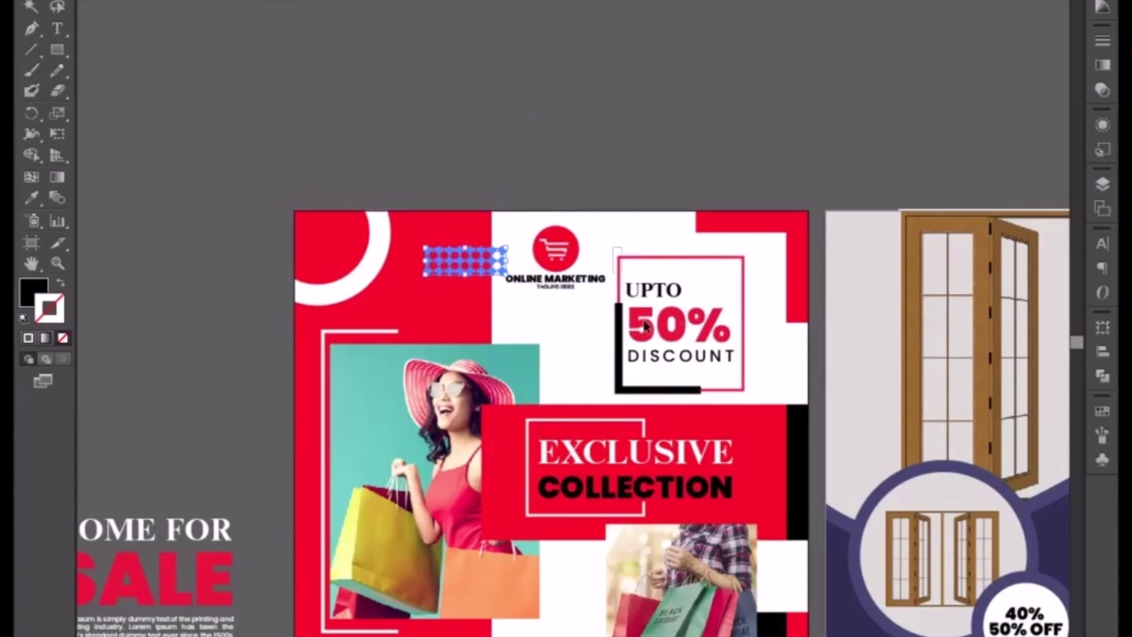
# - Nudge the whole UPTO 50% DISCOUNT block right, away from the logo
pyautogui.click(678, 379)
pyautogui.hotkey('shift', 'Right')
pyautogui.hotkey('shift', 'Right')
pyautogui.hotkey('shift', 'Right')
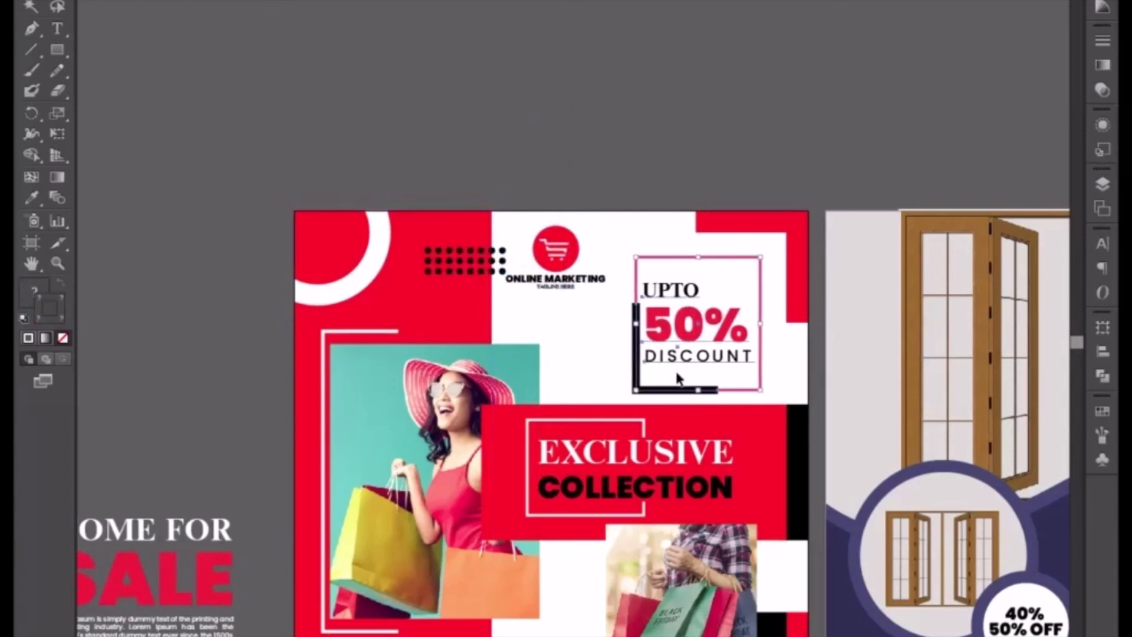
# - Nudge the ONLINE MARKETING logo right until it sits close to the discount box
pyautogui.click(585, 283)
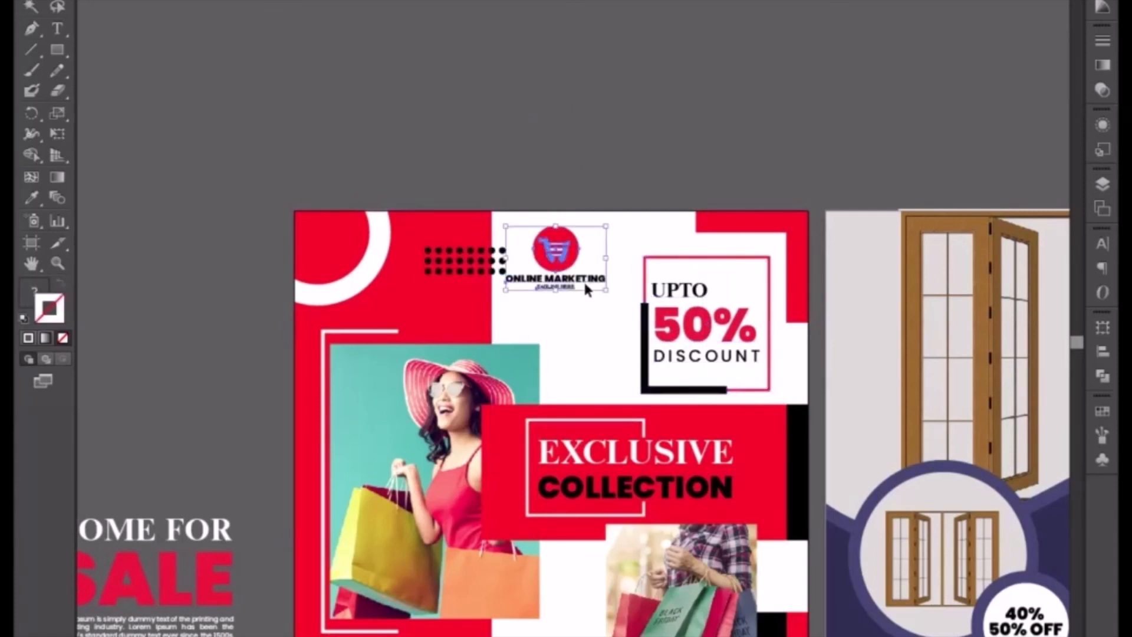
pyautogui.hotkey('shift', 'Right')
pyautogui.hotkey('shift', 'Right')
pyautogui.hotkey('shift', 'Right')
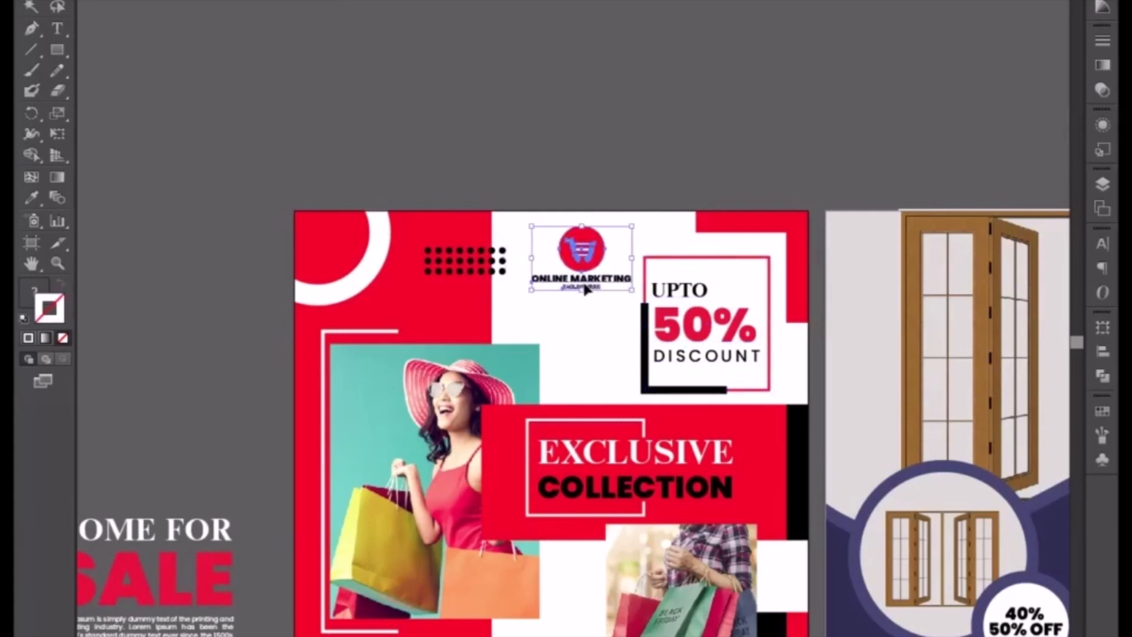
# - Nudge the black dot grid back right by the distance it was shifted
pyautogui.click(493, 252)
pyautogui.hotkey('shift', 'Right')
pyautogui.hotkey('shift', 'Right')
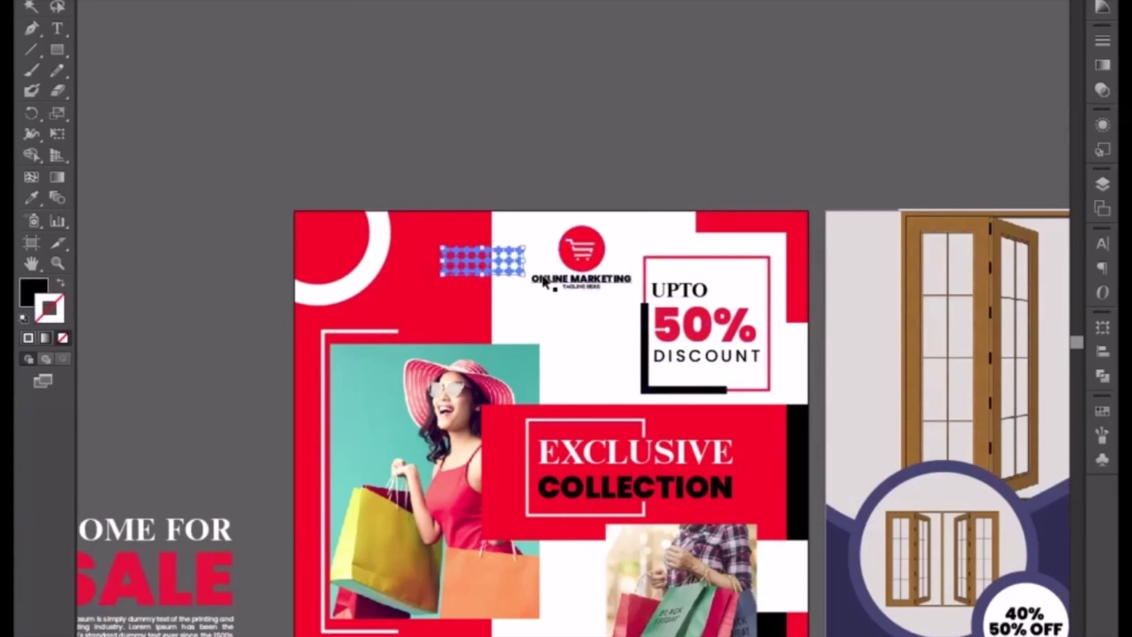
pyautogui.click(556, 313)
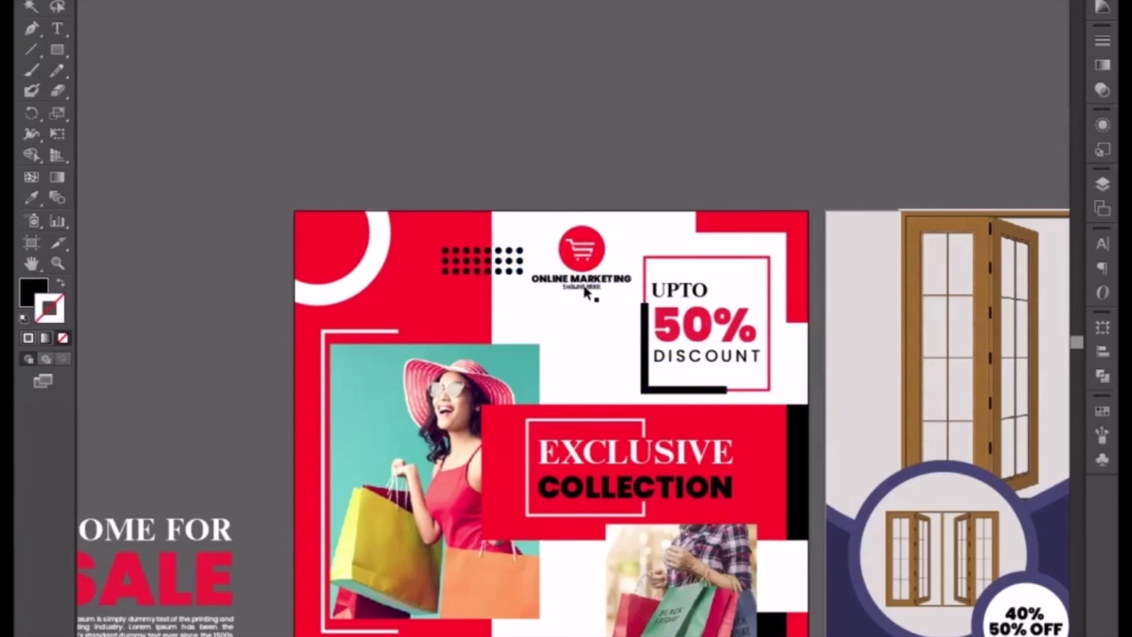
# - Move the logo slightly down and left to balance it between the dot grid and the discount box
pyautogui.click(587, 291)
pyautogui.moveTo(587, 289); pyautogui.dragTo(584, 289)
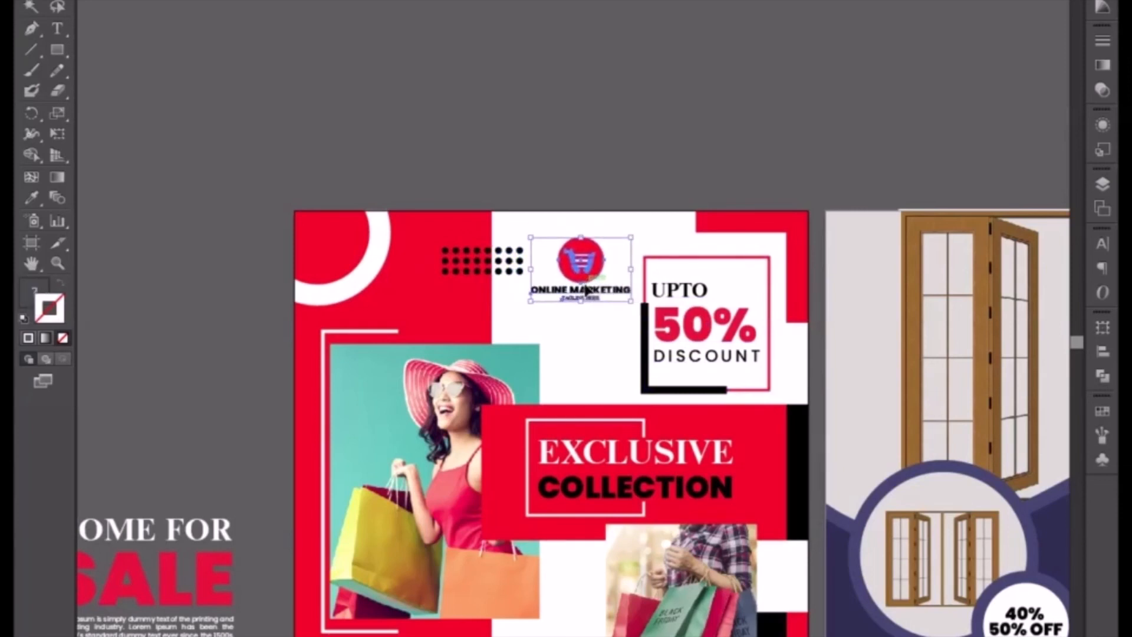
pyautogui.click(586, 185)
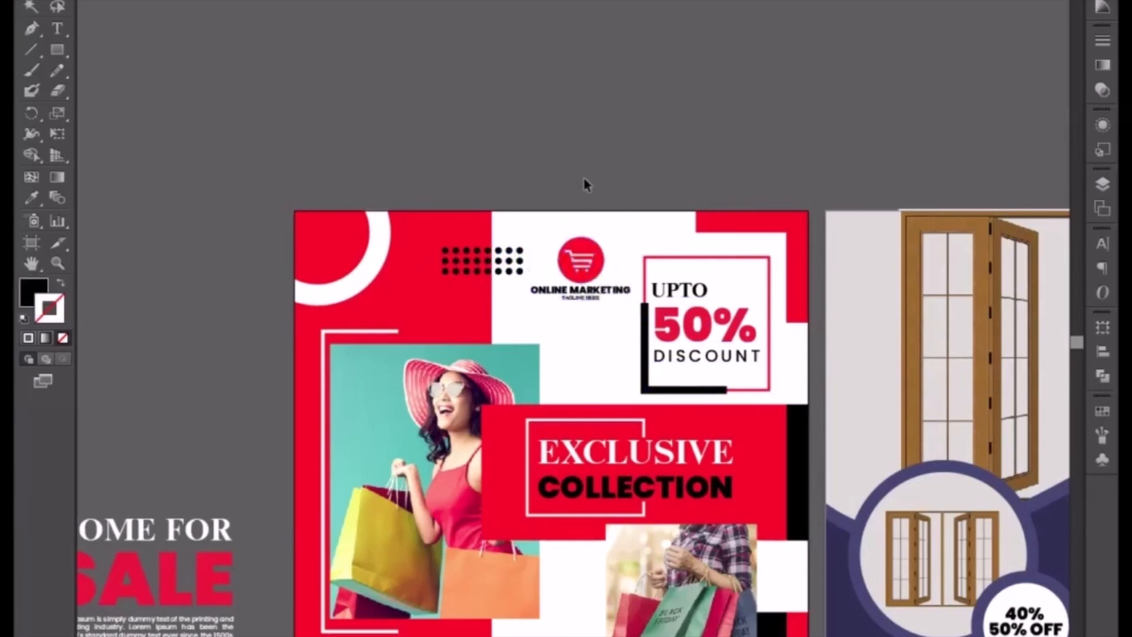
pyautogui.click(590, 284)
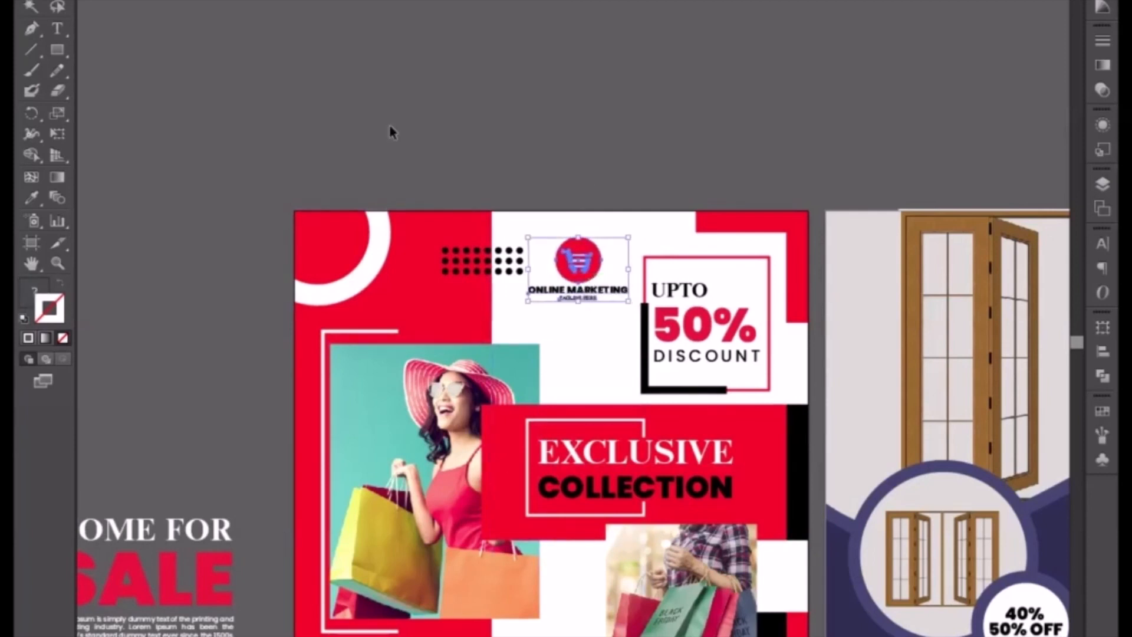
pyautogui.click(417, 172)
# - Ungroup the website address from its globe icon and move the text onto the white strip at the post's lower edge
pyautogui.moveTo(416, 171); pyautogui.dragTo(463, 69)
pyautogui.moveTo(556, 467); pyautogui.dragTo(600, 352)
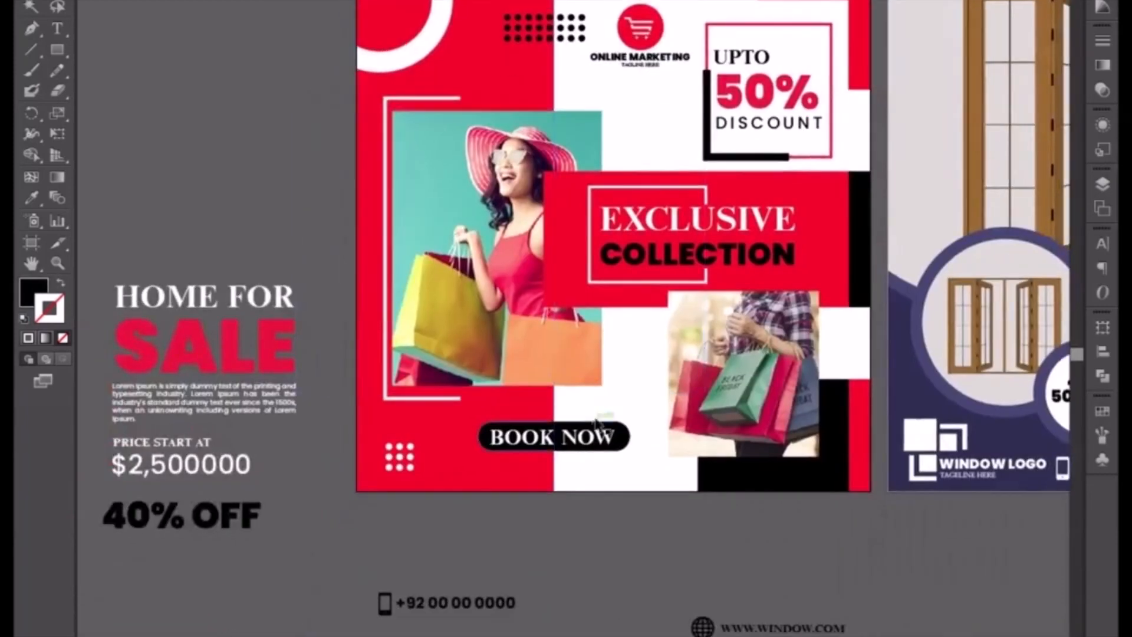
pyautogui.click(754, 631)
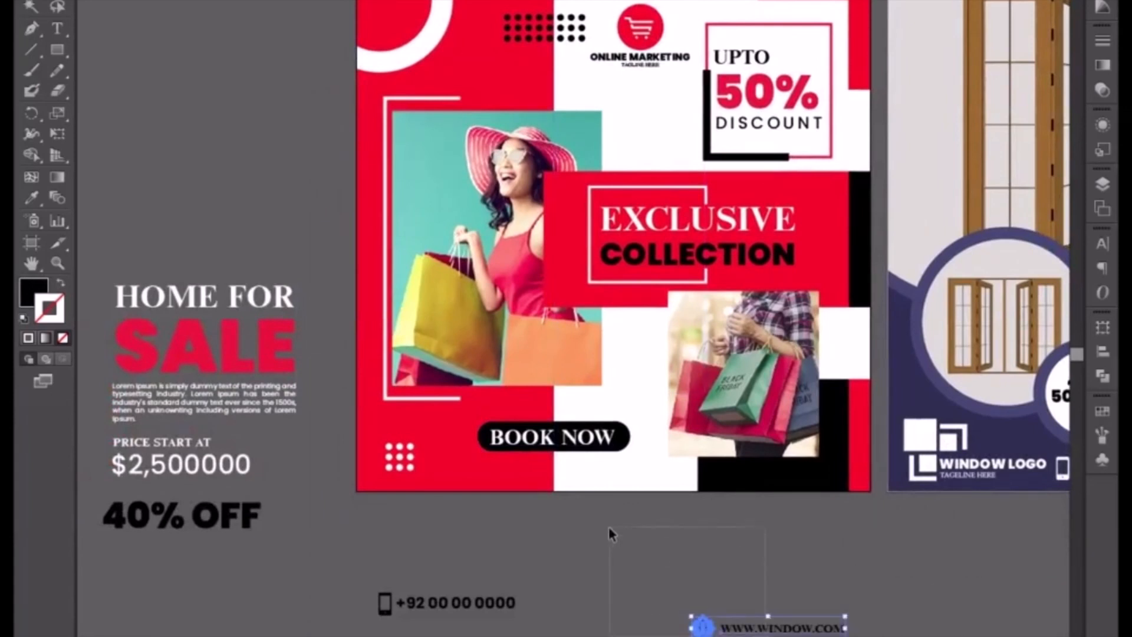
pyautogui.rightClick(699, 627)
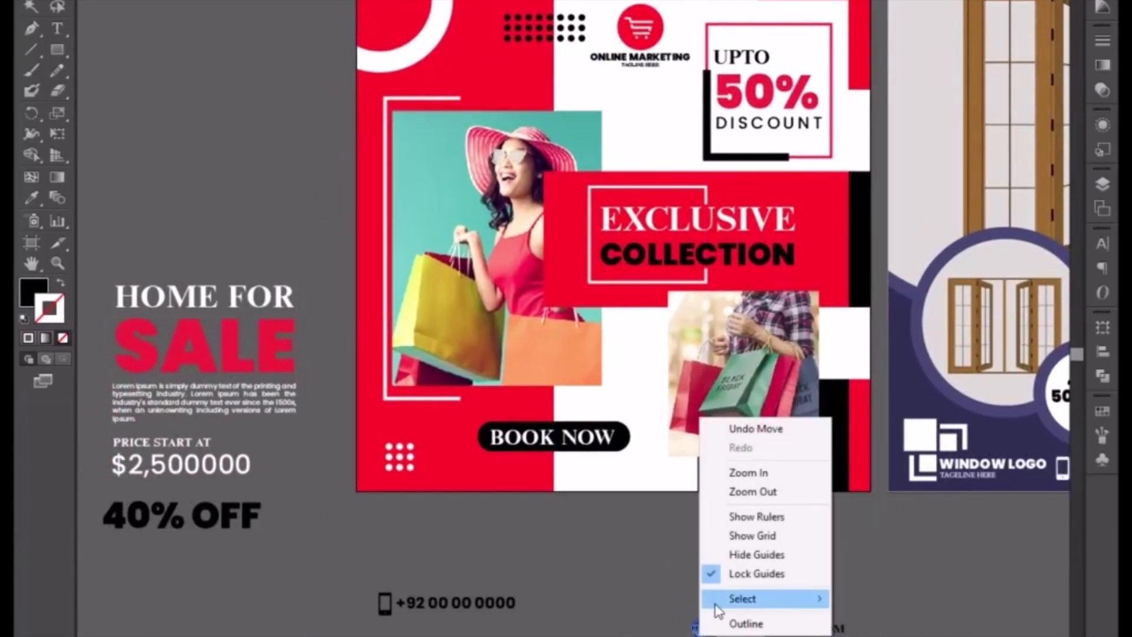
pyautogui.click(764, 635)
pyautogui.click(764, 629)
pyautogui.rightClick(764, 629)
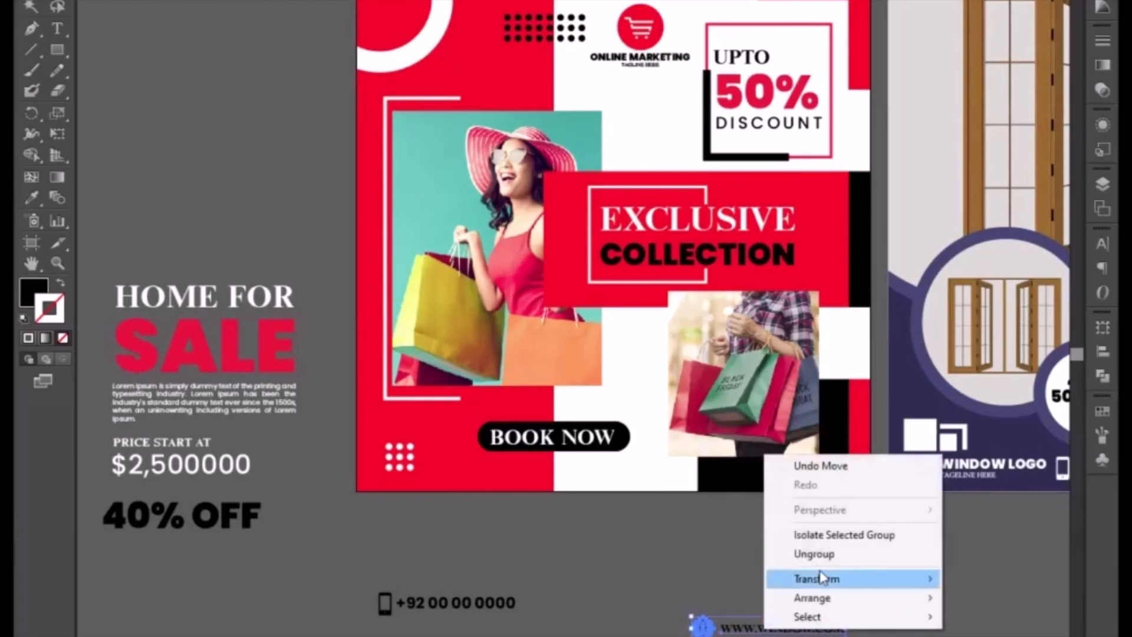
pyautogui.click(814, 554)
pyautogui.moveTo(759, 629); pyautogui.dragTo(604, 484)
pyautogui.moveTo(617, 538); pyautogui.dragTo(623, 482)
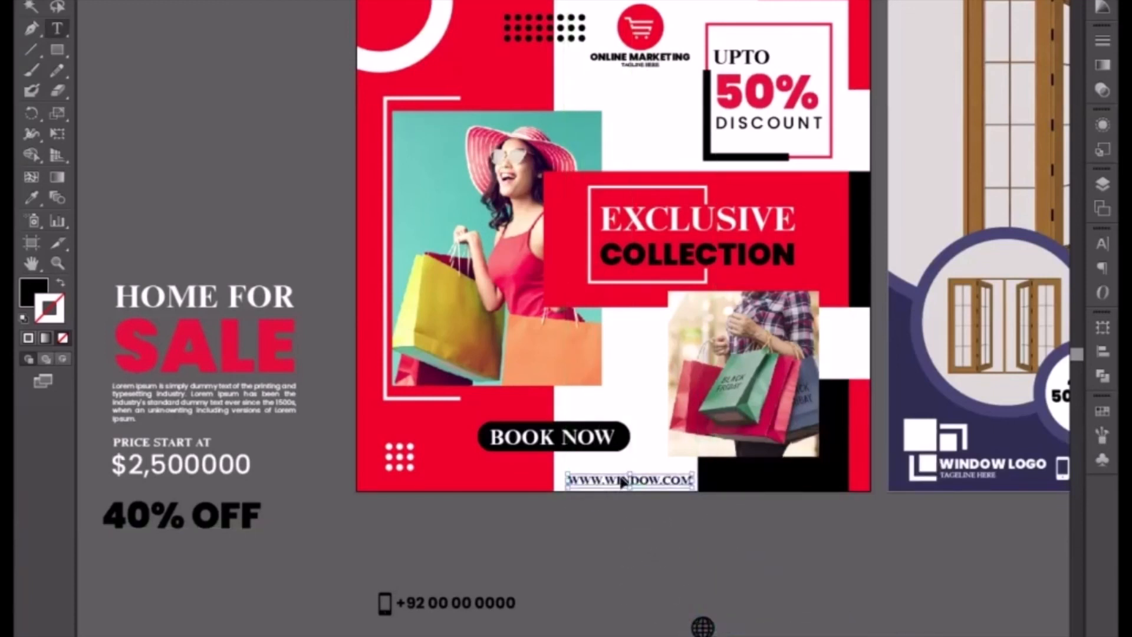
pyautogui.doubleClick(619, 482)
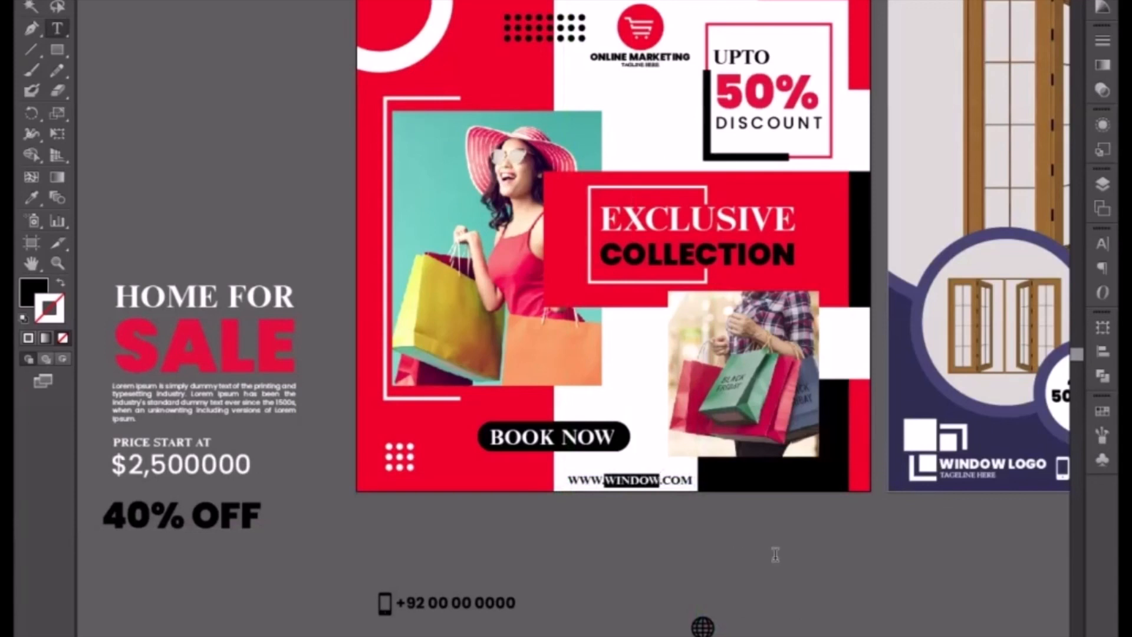
pyautogui.write('MARKETING')
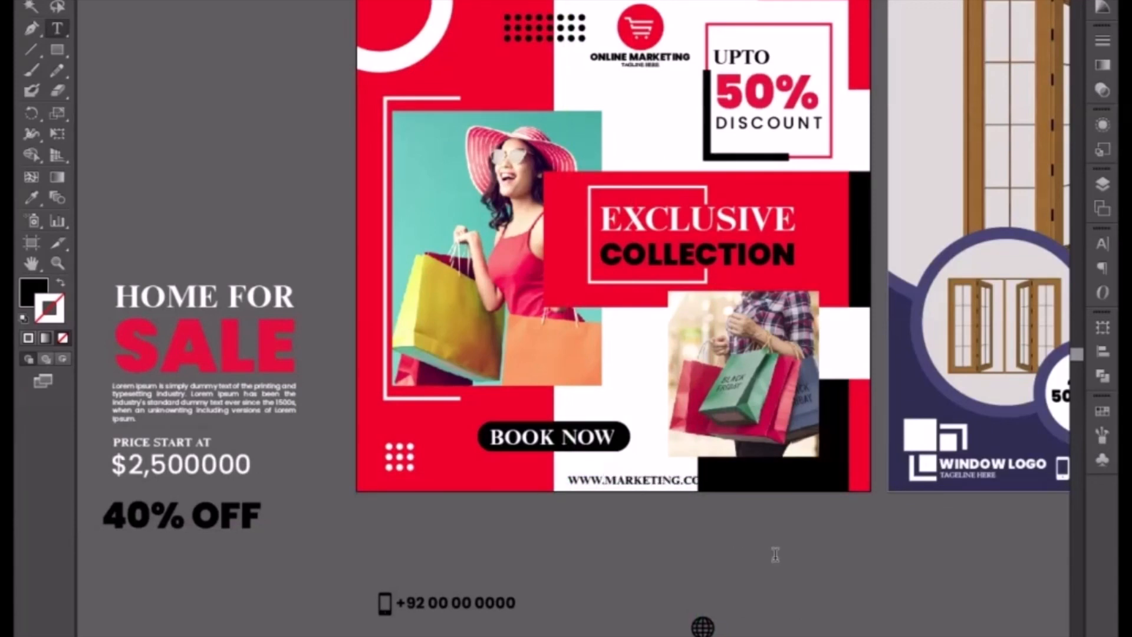
pyautogui.press('Escape')
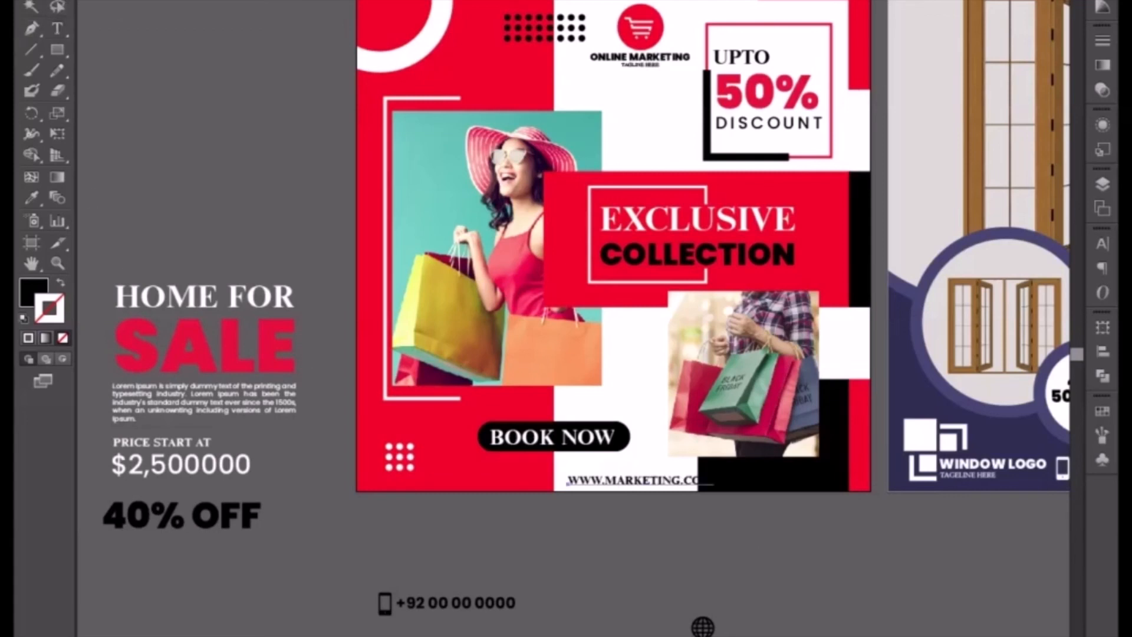
# - Reduce the website address's font size to fit the white strip and nudge the text slightly left
pyautogui.hotkey('ctrl', 'shift', ',')
pyautogui.hotkey('ctrl', 'shift', ',')
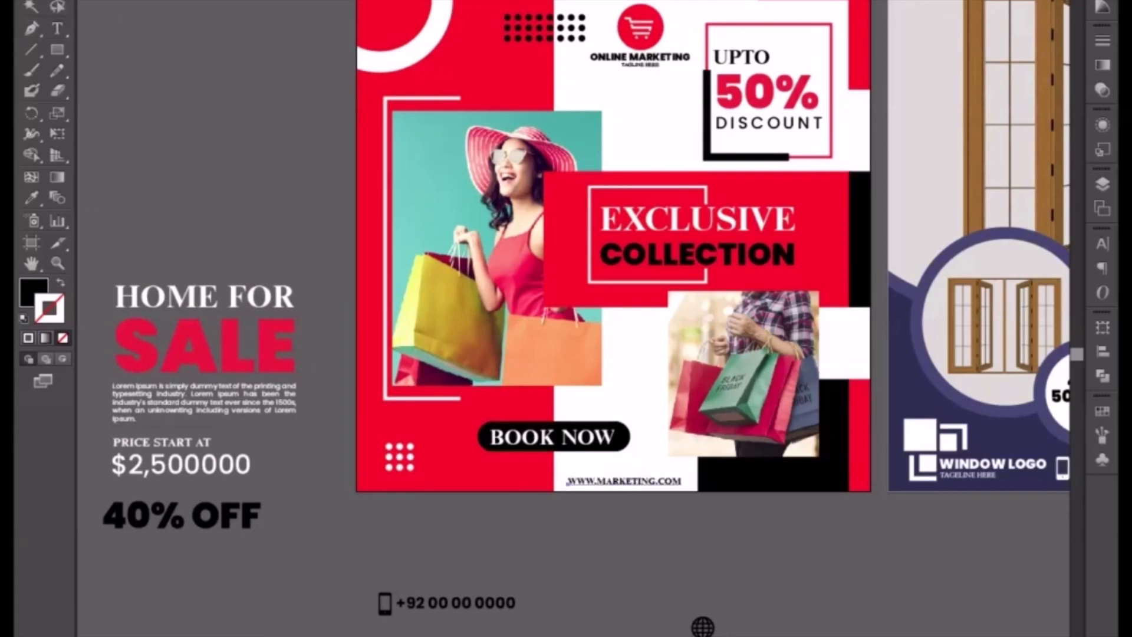
pyautogui.hotkey('ctrl', 'shift', '.')
pyautogui.click(616, 517)
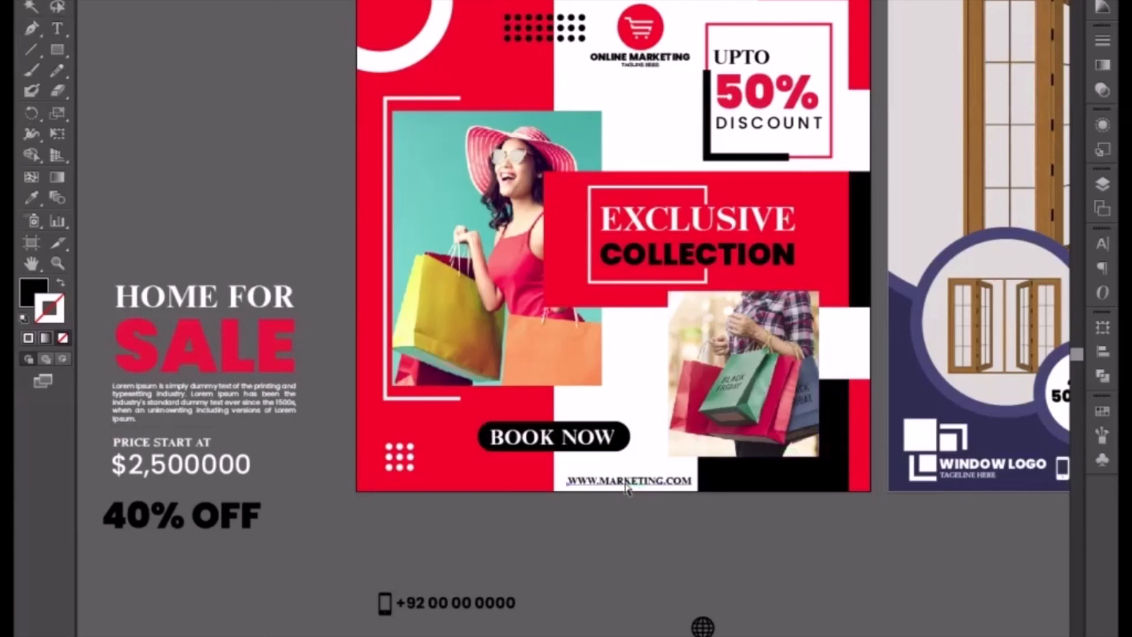
pyautogui.press('Left')
pyautogui.press('Left')
pyautogui.press('Left')
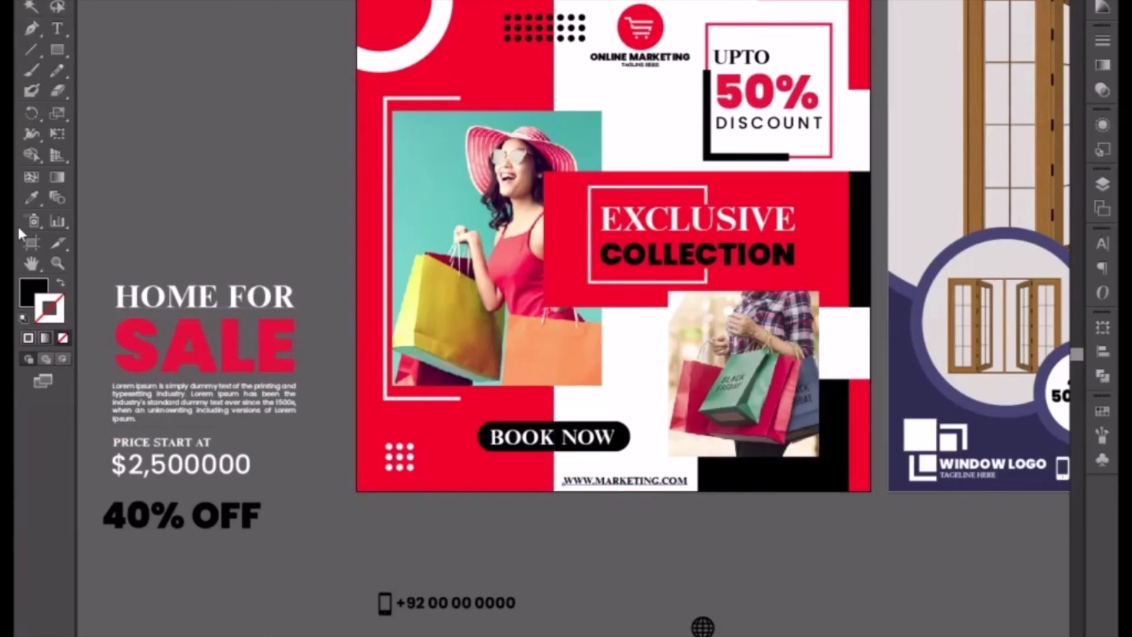
pyautogui.click(31, 1)
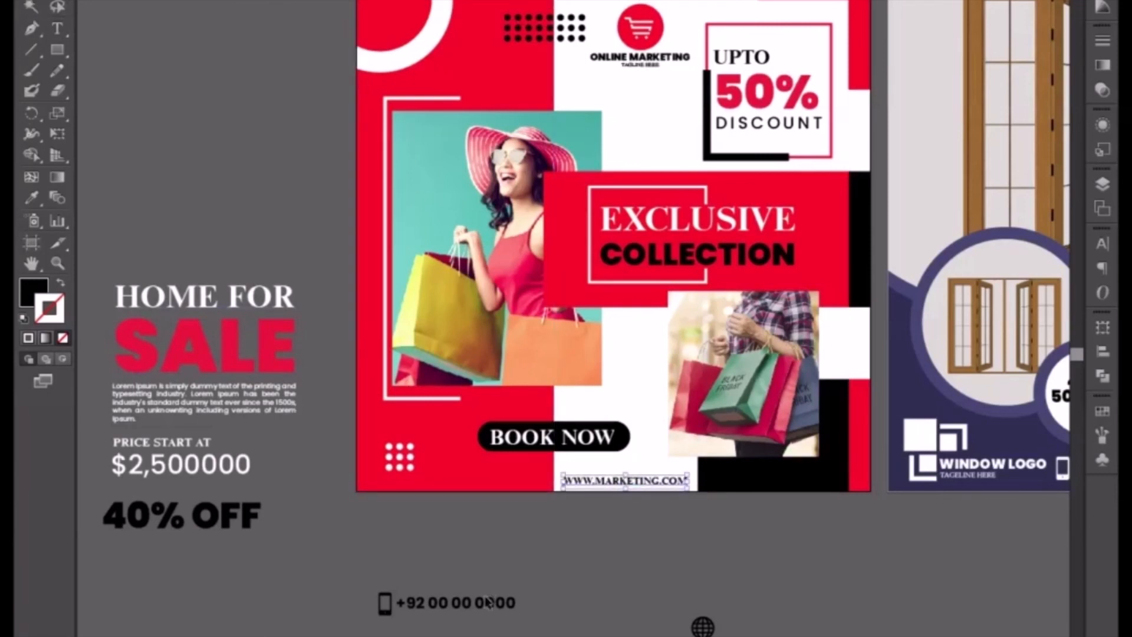
# - Ungroup the phone number from its phone icon and move the number onto the red area beside the website address
pyautogui.click(427, 604)
pyautogui.rightClick(429, 605)
pyautogui.moveTo(479, 581)
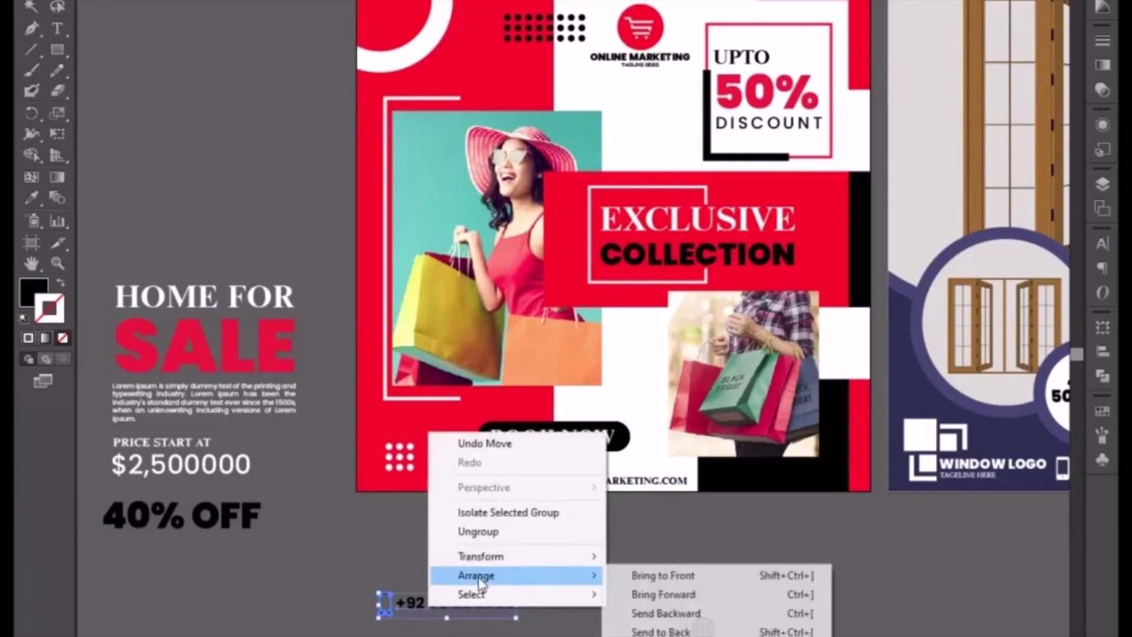
pyautogui.moveTo(582, 601)
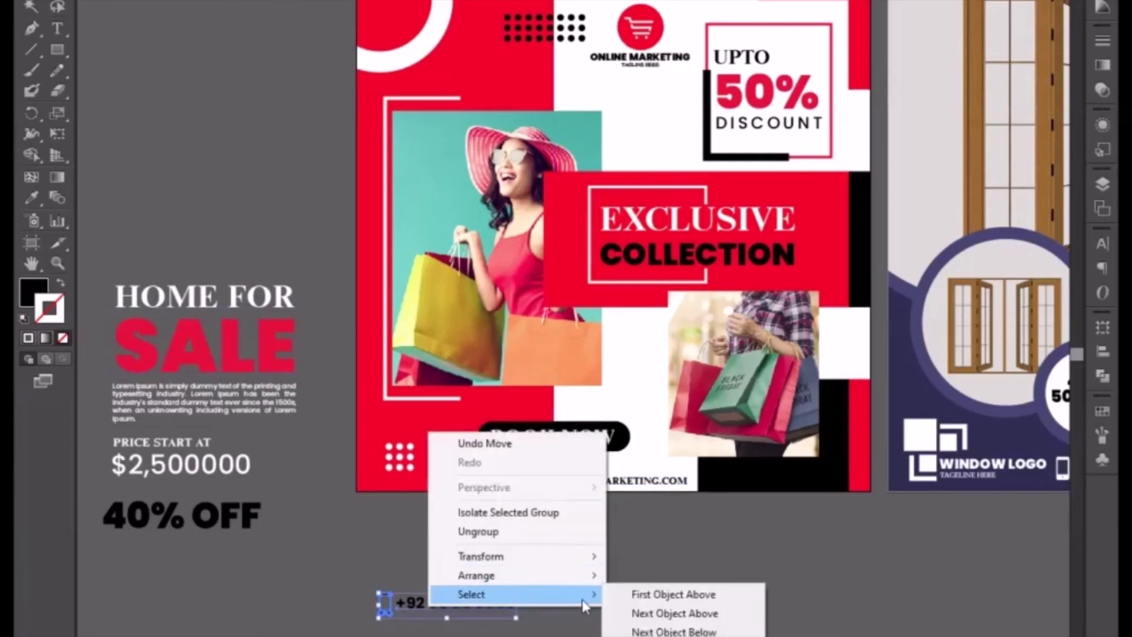
pyautogui.click(506, 534)
pyautogui.click(481, 626)
pyautogui.moveTo(478, 615); pyautogui.dragTo(507, 486)
# - Select the website address together with the phone number and nudge both up slightly
pyautogui.keyDown('shift'); pyautogui.click(613, 490); pyautogui.keyUp('shift')
pyautogui.press('Up')
pyautogui.press('Up')
pyautogui.press('Up')
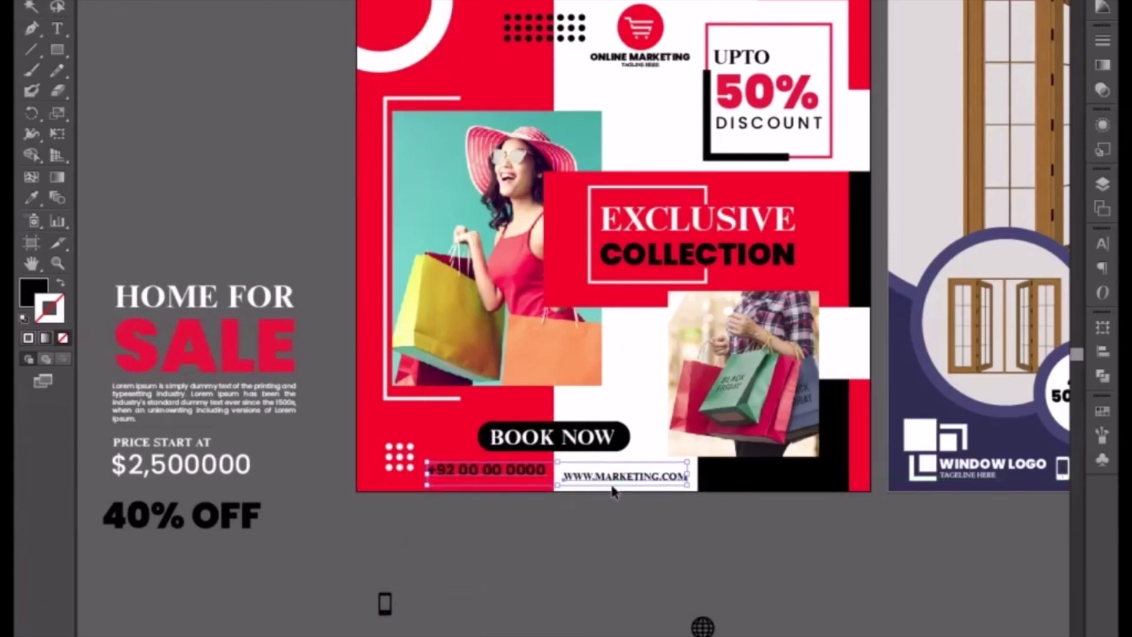
pyautogui.click(561, 522)
# - Nudge the phone number down until it lines up with the website address
pyautogui.click(458, 482)
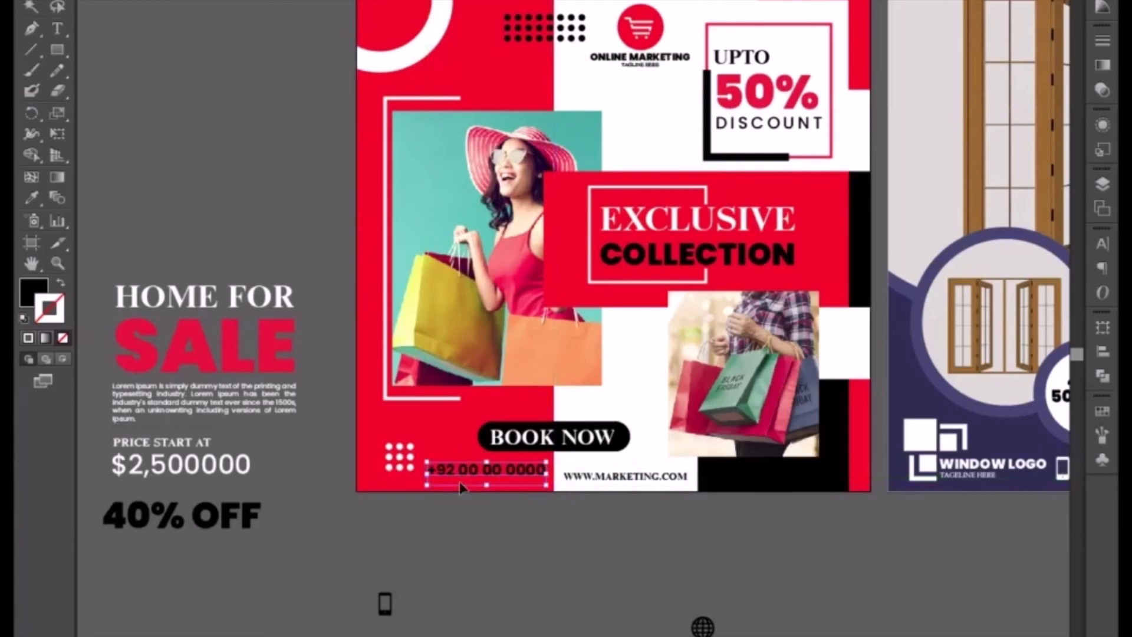
pyautogui.press('Down')
pyautogui.press('Down')
pyautogui.press('Down')
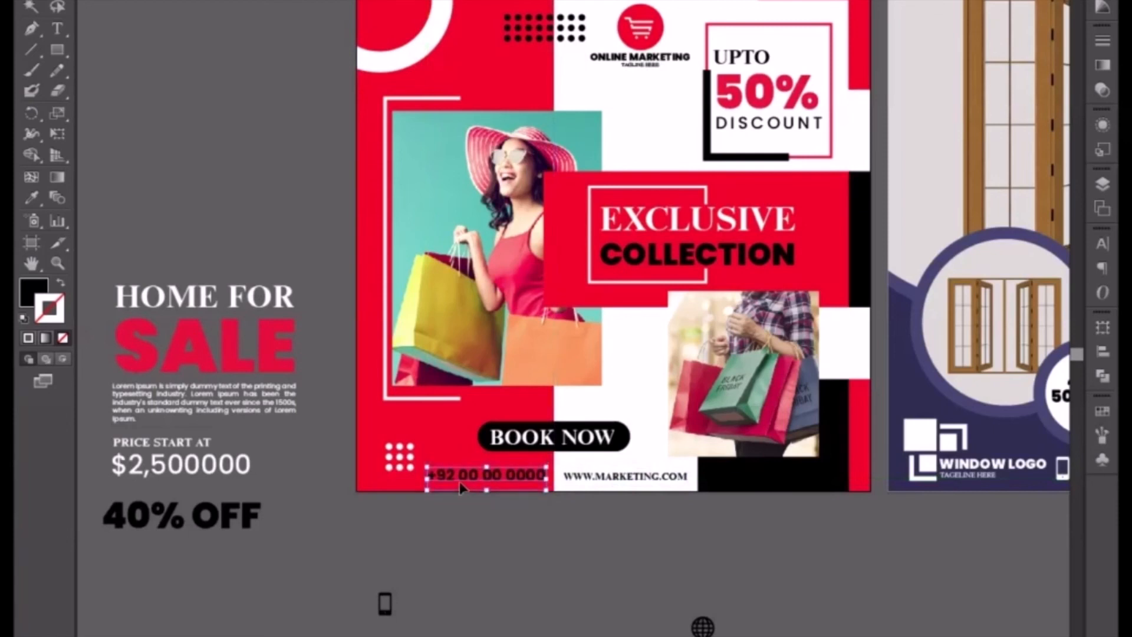
# - Recolor the phone number white by sampling the post's white background with the Eyedropper
pyautogui.click(32, 198)
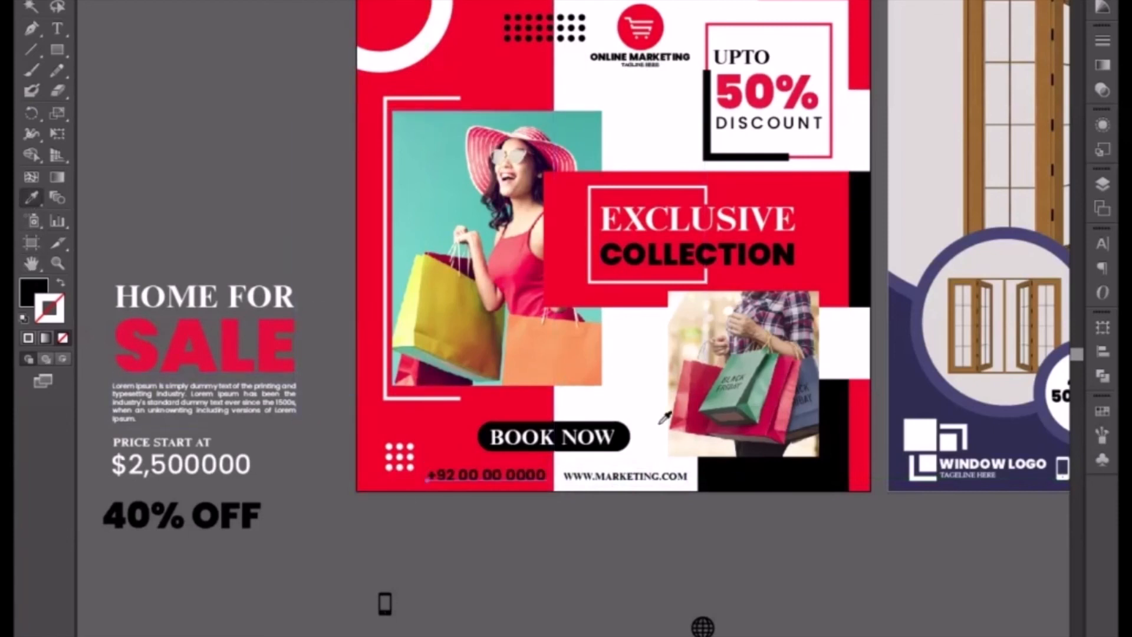
pyautogui.click(649, 410)
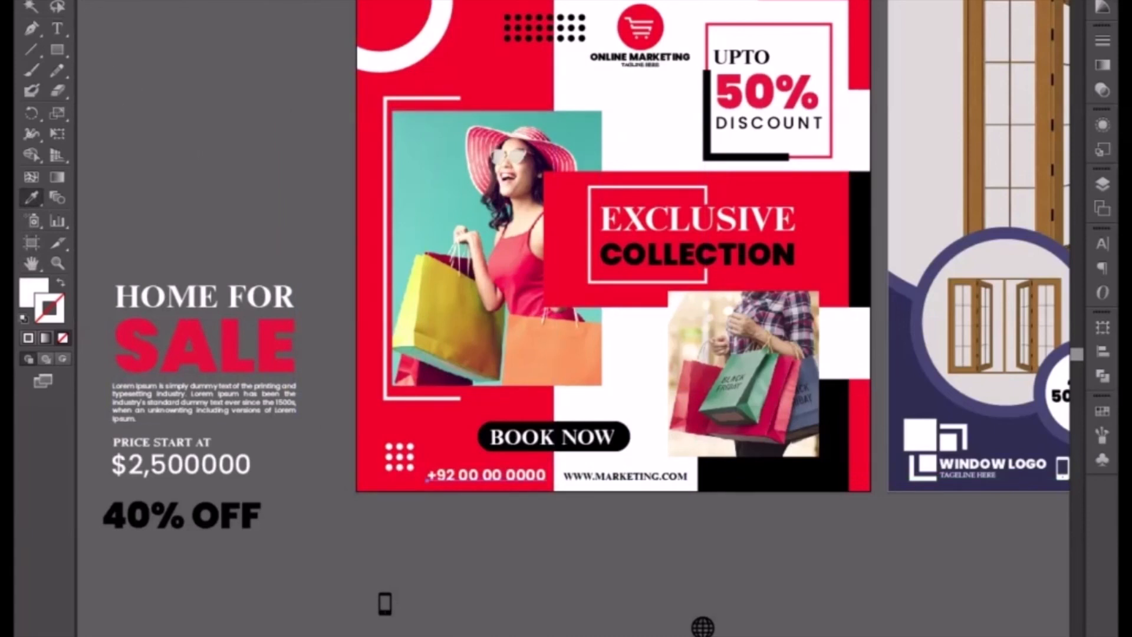
pyautogui.press('v')
# - Nudge the phone number and website address up together, and raise the BOOK NOW button slightly
pyautogui.click(585, 485)
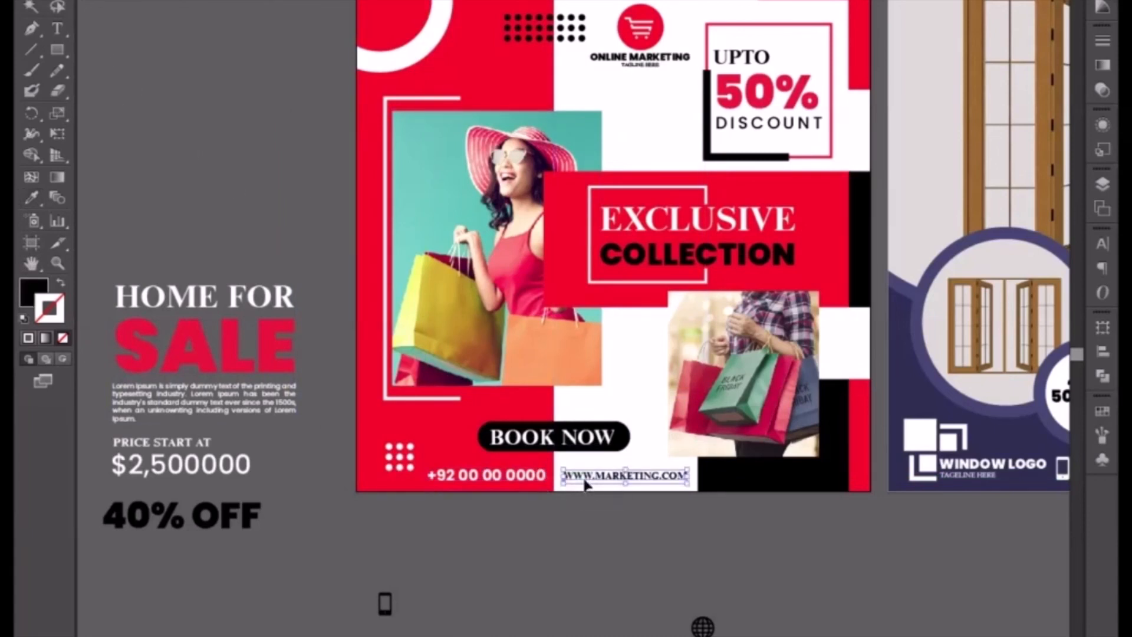
pyautogui.keyDown('shift'); pyautogui.click(516, 485); pyautogui.keyUp('shift')
pyautogui.press('Up')
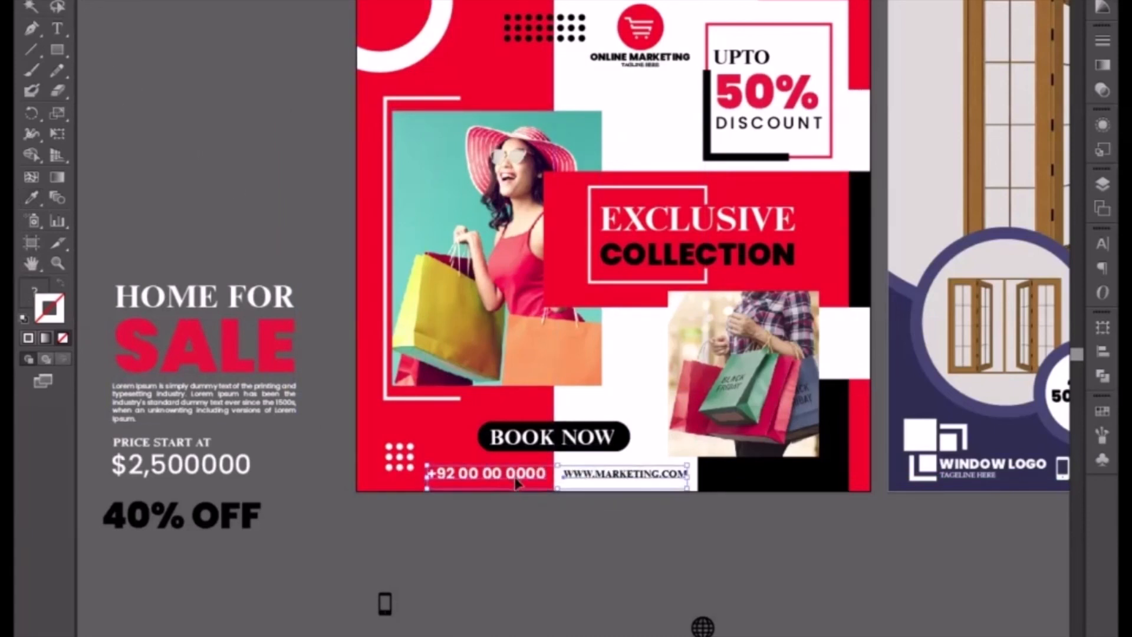
pyautogui.click(537, 444)
pyautogui.press('Up')
pyautogui.press('Up')
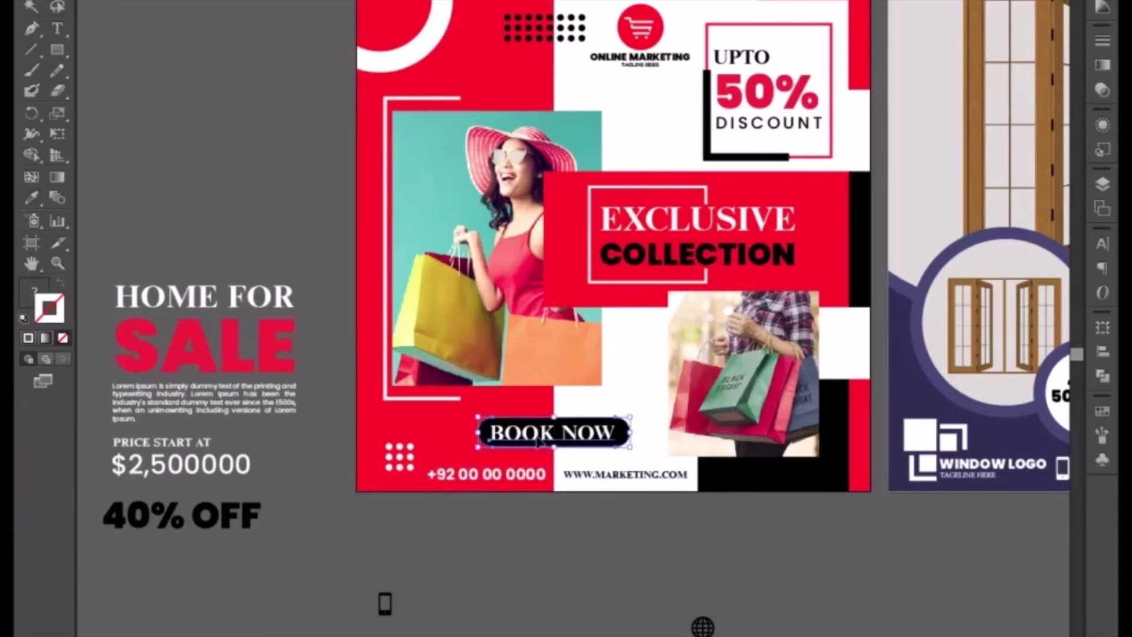
# - Select the phone number and website address again, move the pair slightly closer to the BOOK NOW button, and deselect them
pyautogui.click(483, 479)
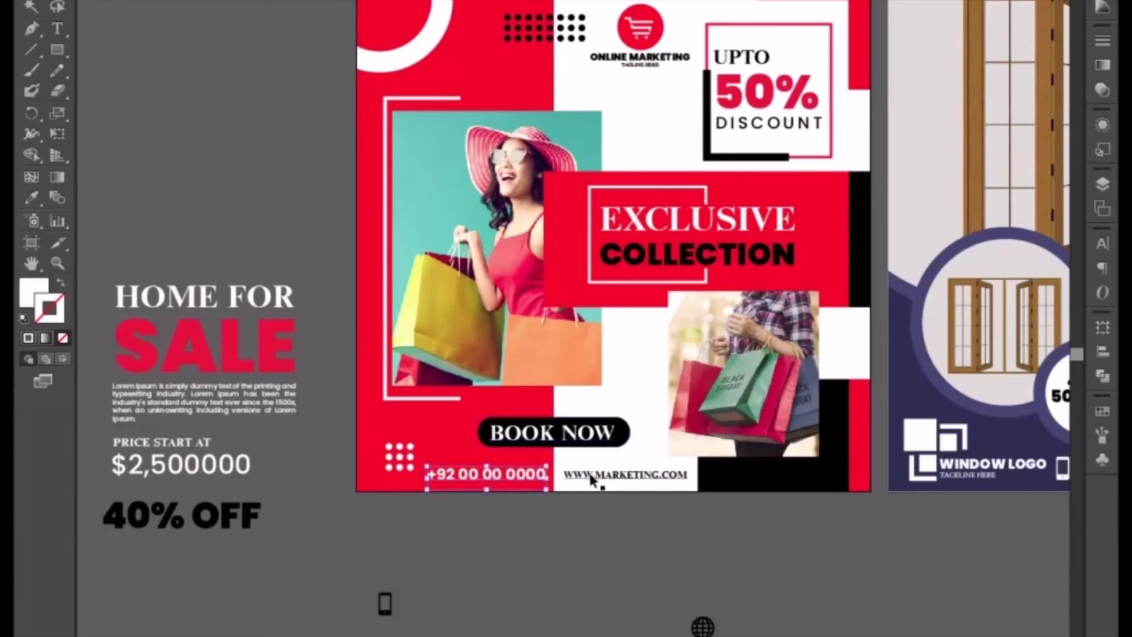
pyautogui.keyDown('shift'); pyautogui.click(591, 481); pyautogui.keyUp('shift')
pyautogui.press('Up')
pyautogui.press('Up')
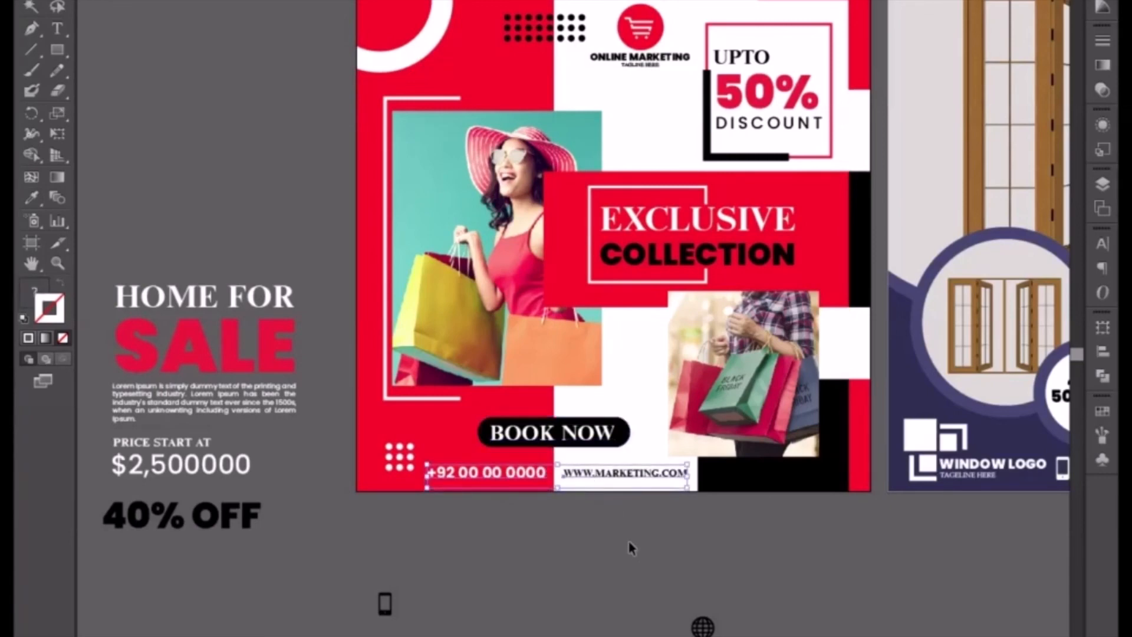
pyautogui.click(630, 543)
# - Delete the entire blue window flyer artwork beside the red post, together with its artboard
pyautogui.moveTo(586, 390); pyautogui.dragTo(489, 482)
pyautogui.moveTo(874, 501); pyautogui.dragTo(427, 507)
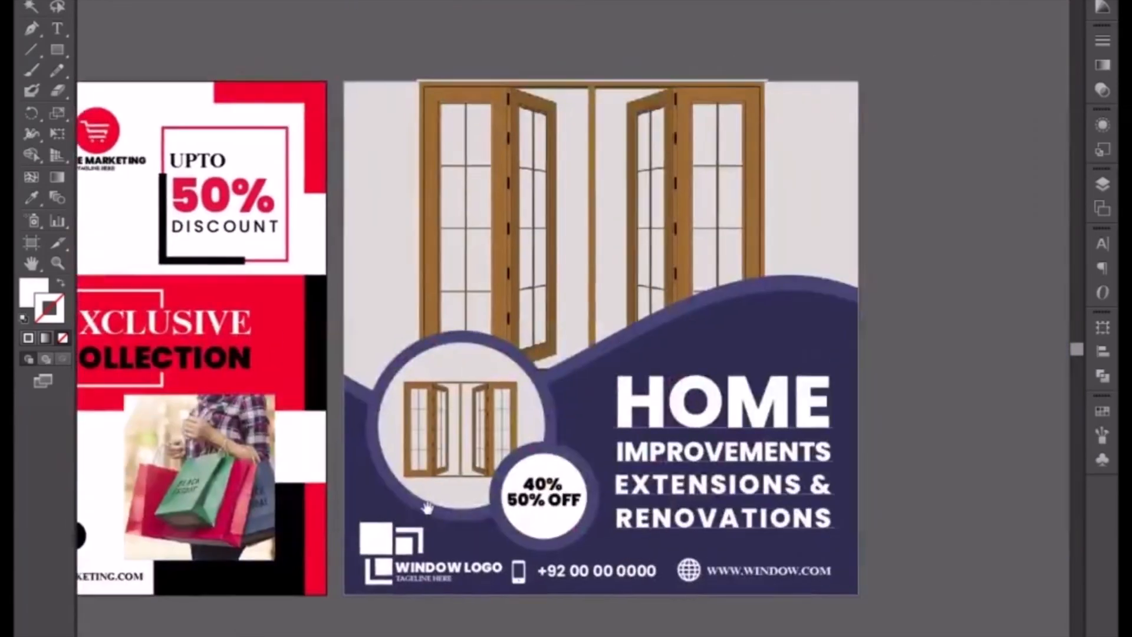
pyautogui.hotkey('ctrl', '-')
pyautogui.moveTo(460, 126); pyautogui.dragTo(755, 560)
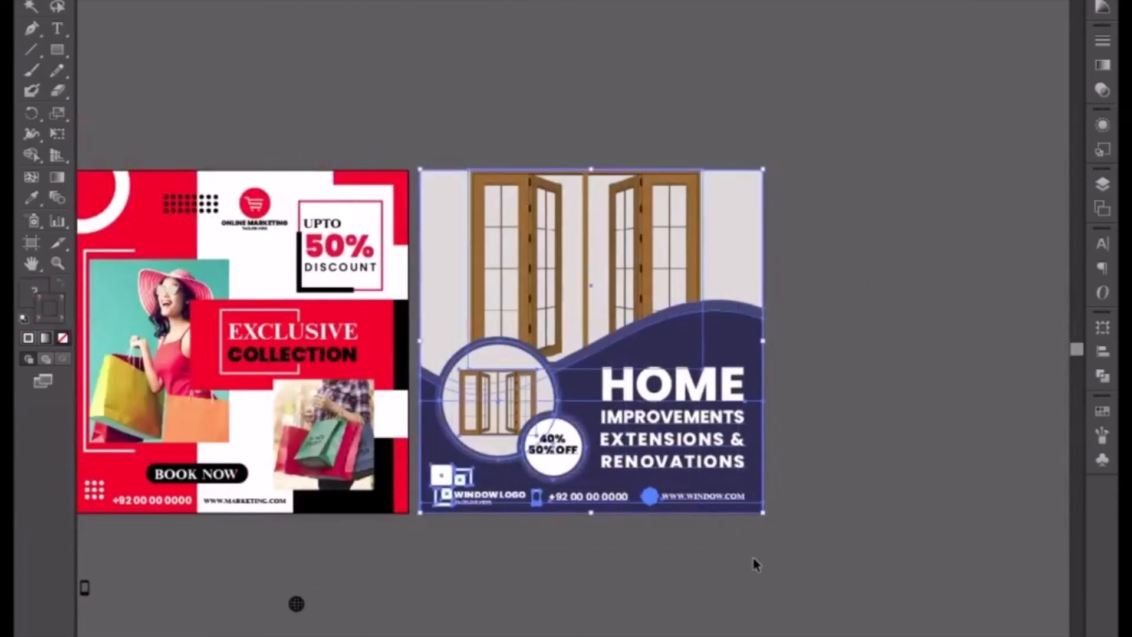
pyautogui.press('Delete')
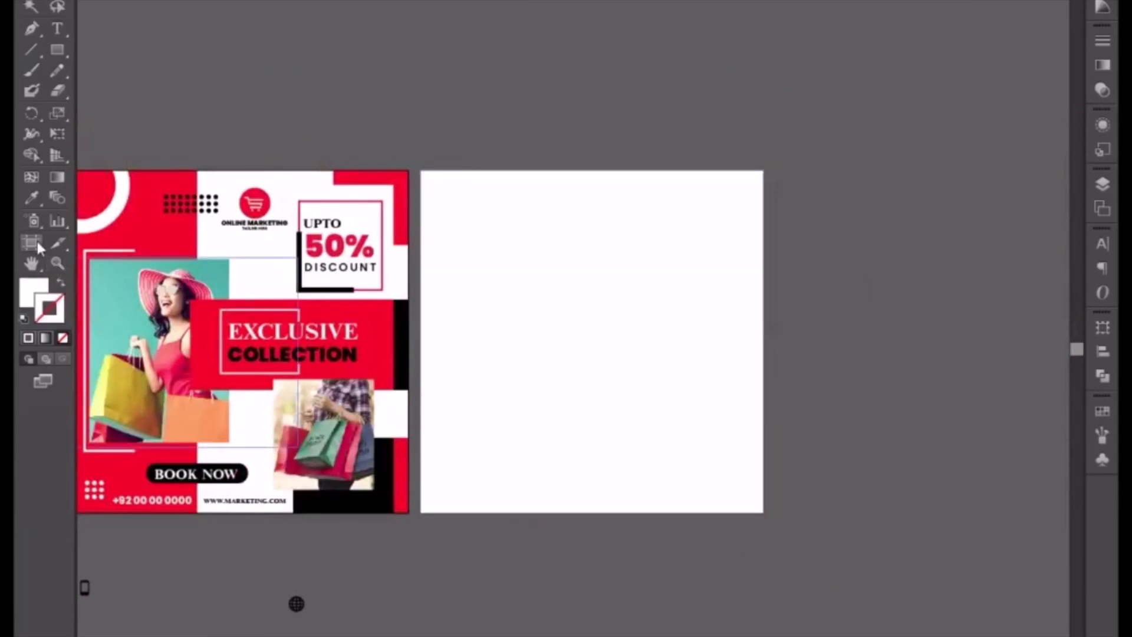
pyautogui.hotkey('shift', 'o')
pyautogui.press('Delete')
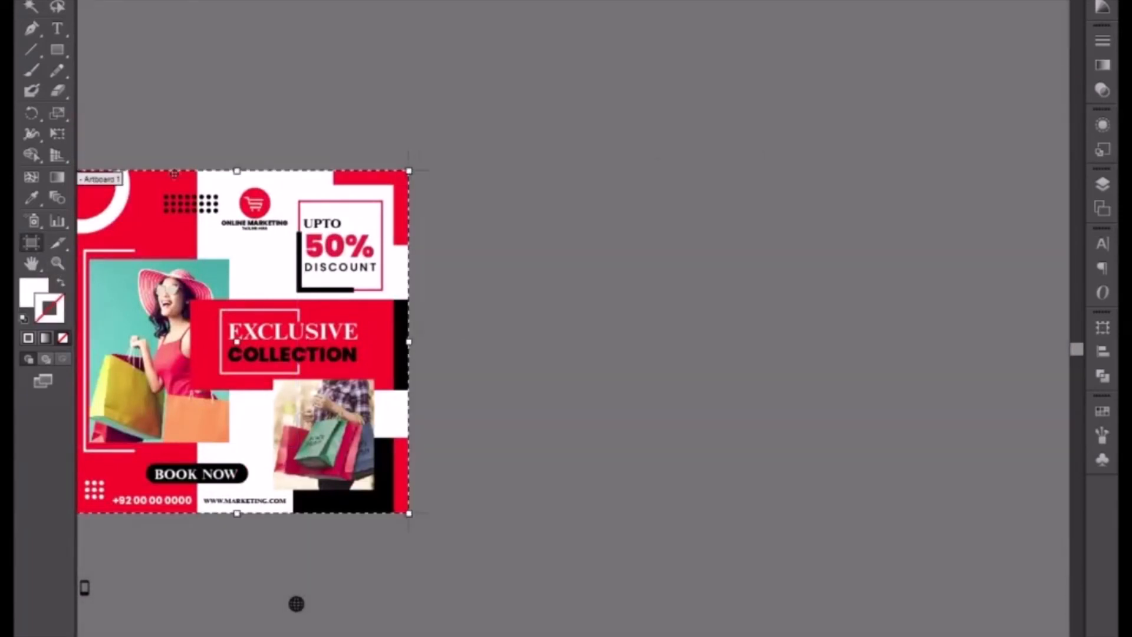
pyautogui.moveTo(382, 130); pyautogui.dragTo(402, 134)
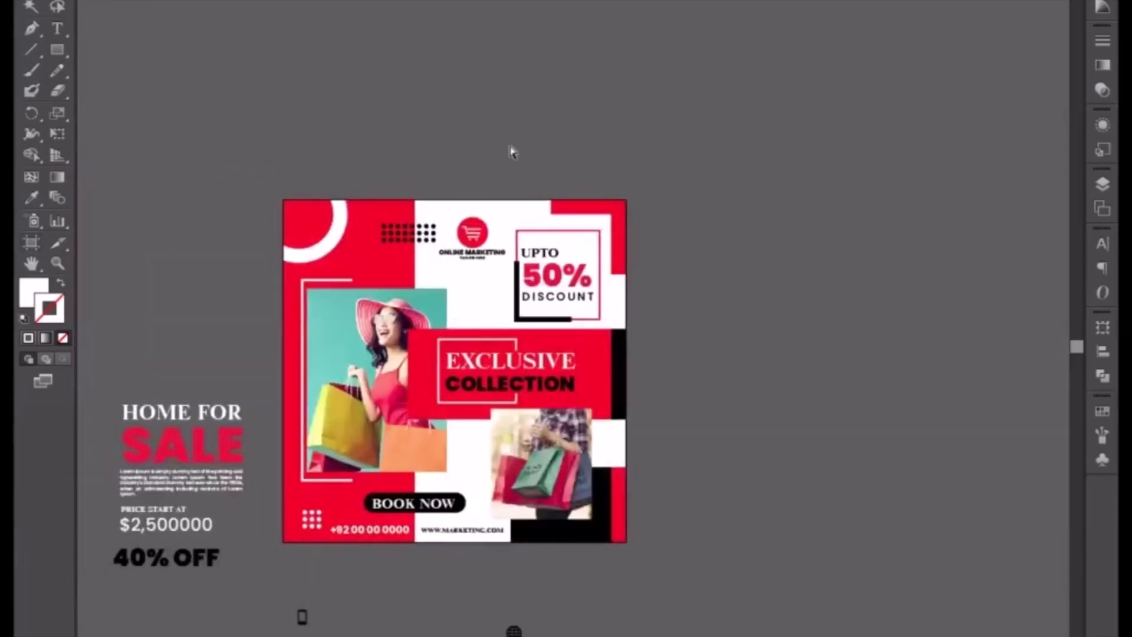
pyautogui.hotkey('ctrl', '=')
pyautogui.hotkey('ctrl', '=')
pyautogui.moveTo(476, 172); pyautogui.dragTo(666, 127)
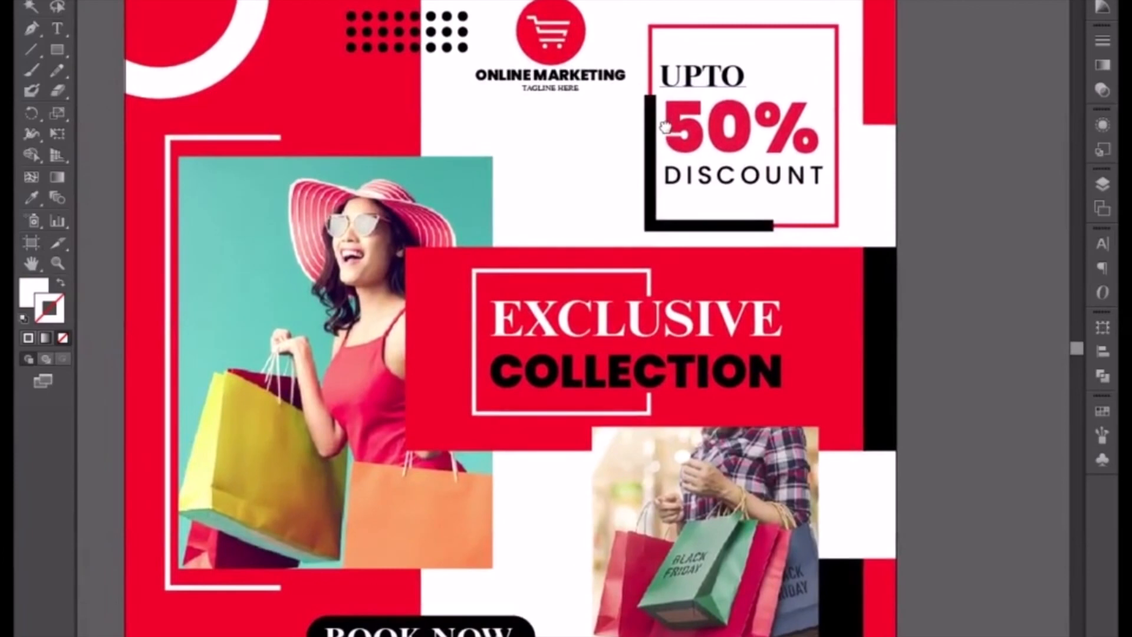